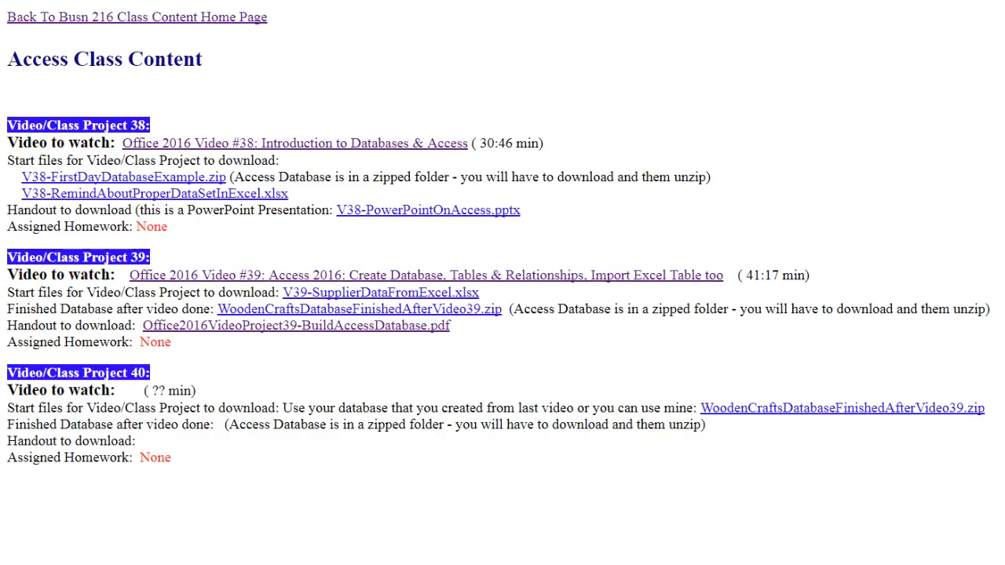
# Step: Switch to the WoodenCraftsDatabaseFinishedAfterVideo39 database in Access and review the records in the Products table
pyautogui.click(344, 556)
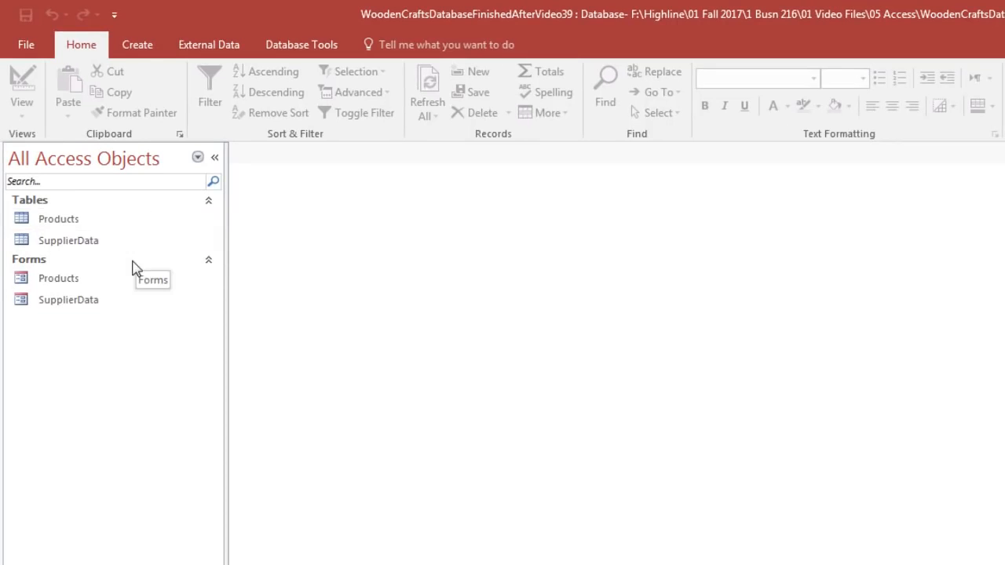
pyautogui.doubleClick(56, 226)
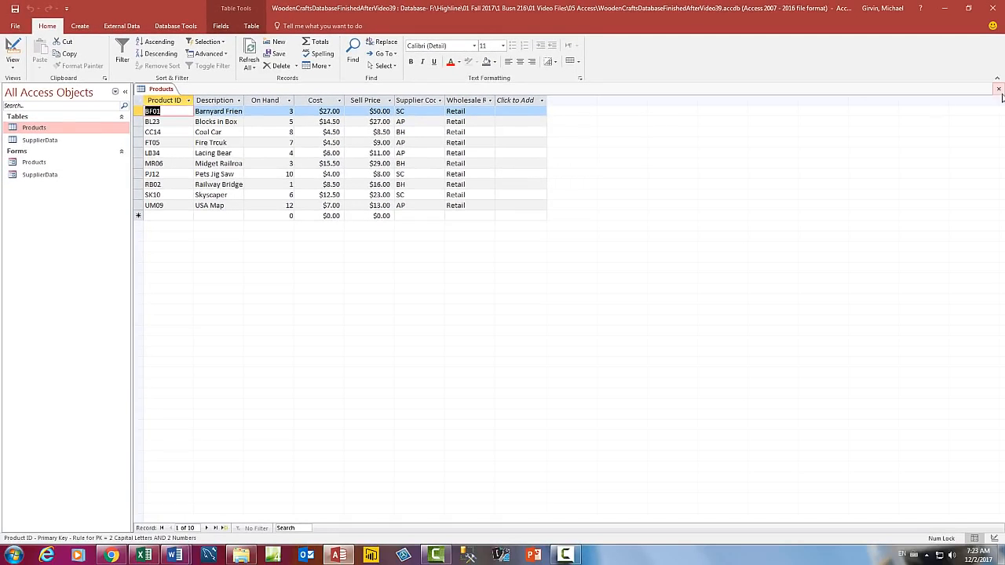
pyautogui.click(998, 89)
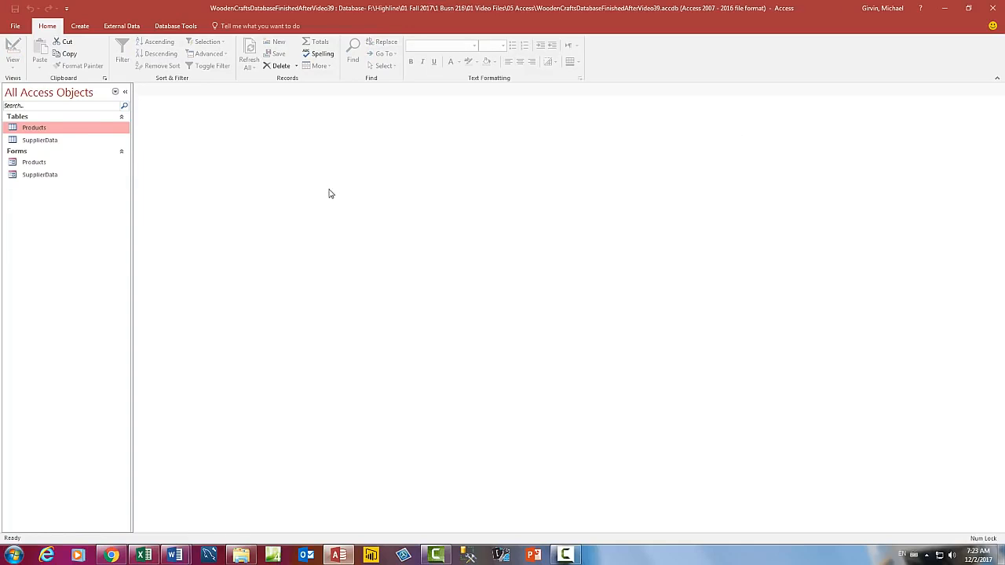
# Step: Create a new query in Design view with the Products table as its source
pyautogui.click(80, 26)
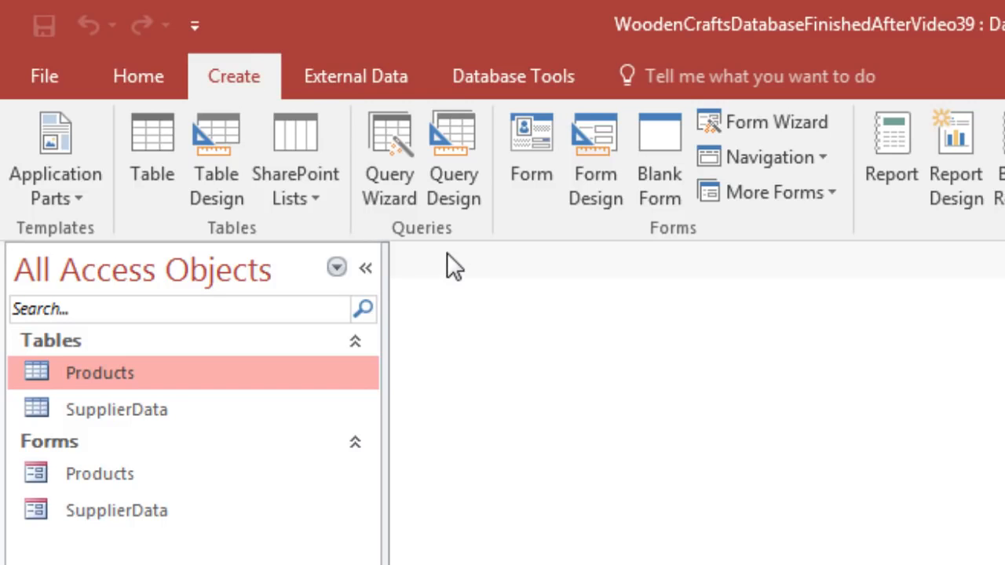
pyautogui.click(465, 182)
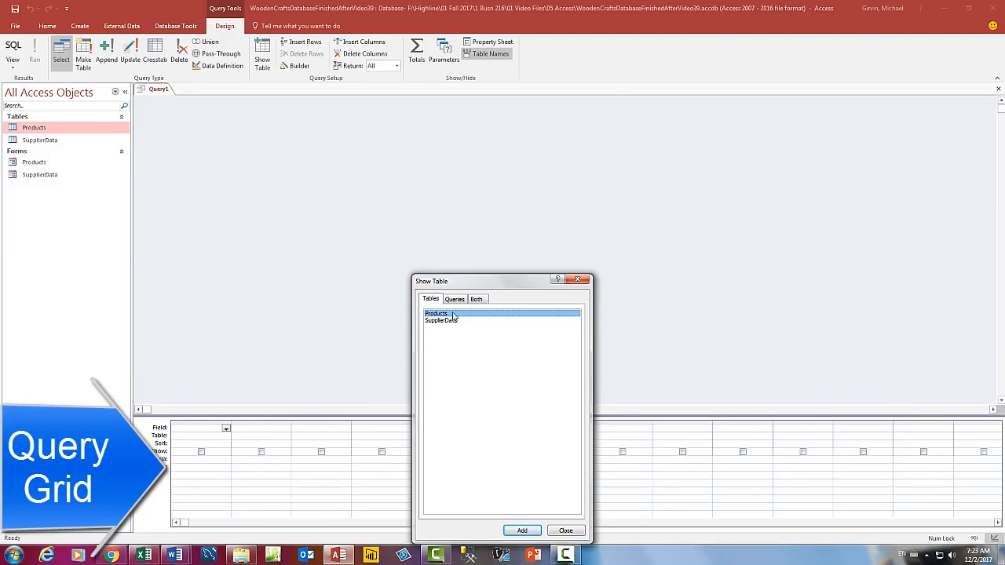
pyautogui.moveTo(482, 283); pyautogui.dragTo(288, 132)
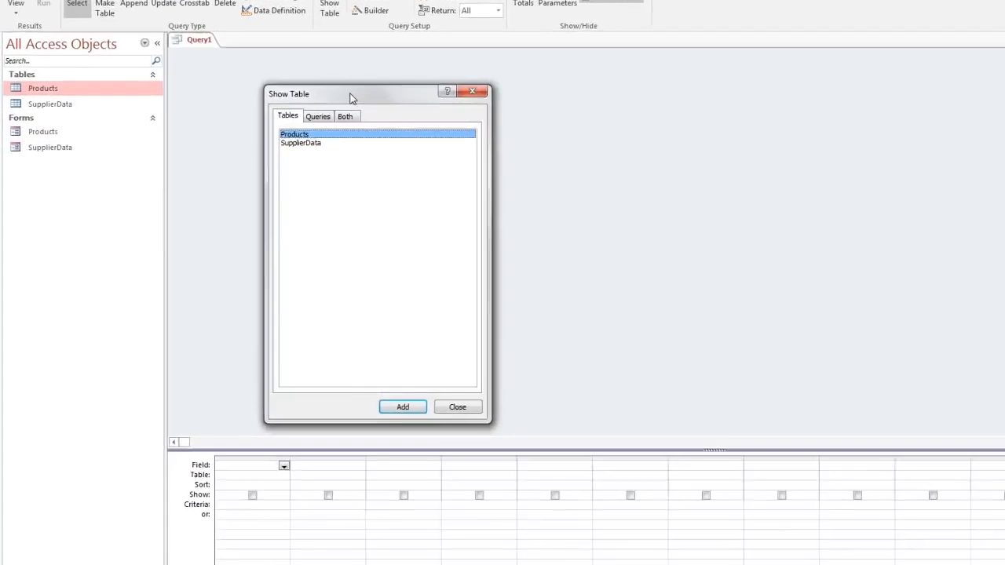
pyautogui.moveTo(345, 98); pyautogui.dragTo(336, 95)
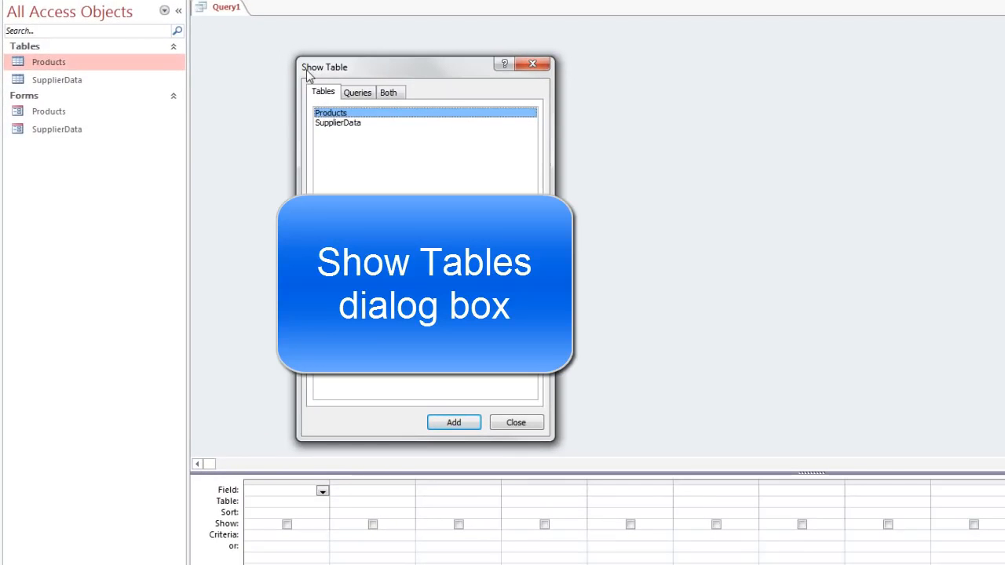
pyautogui.doubleClick(337, 116)
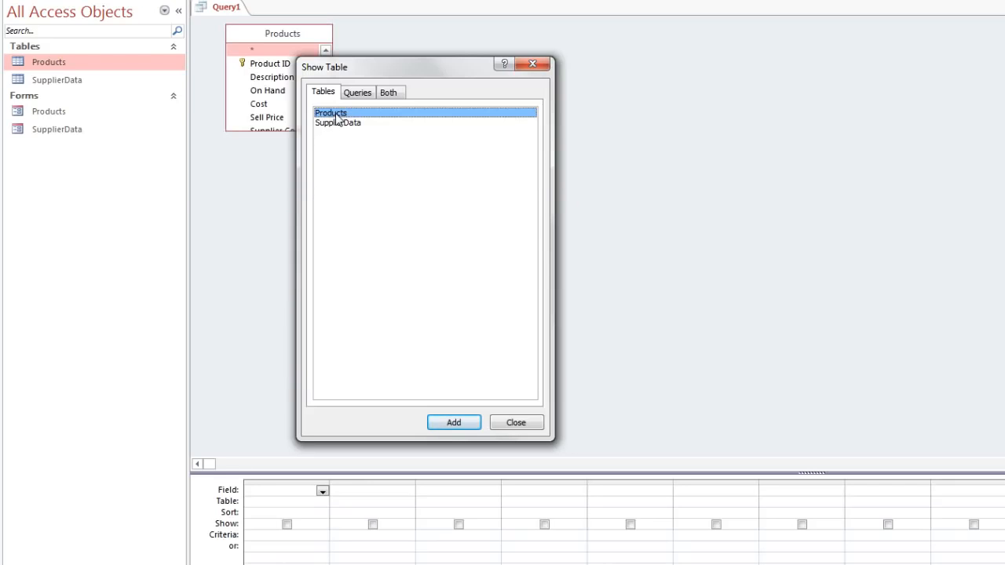
pyautogui.click(536, 424)
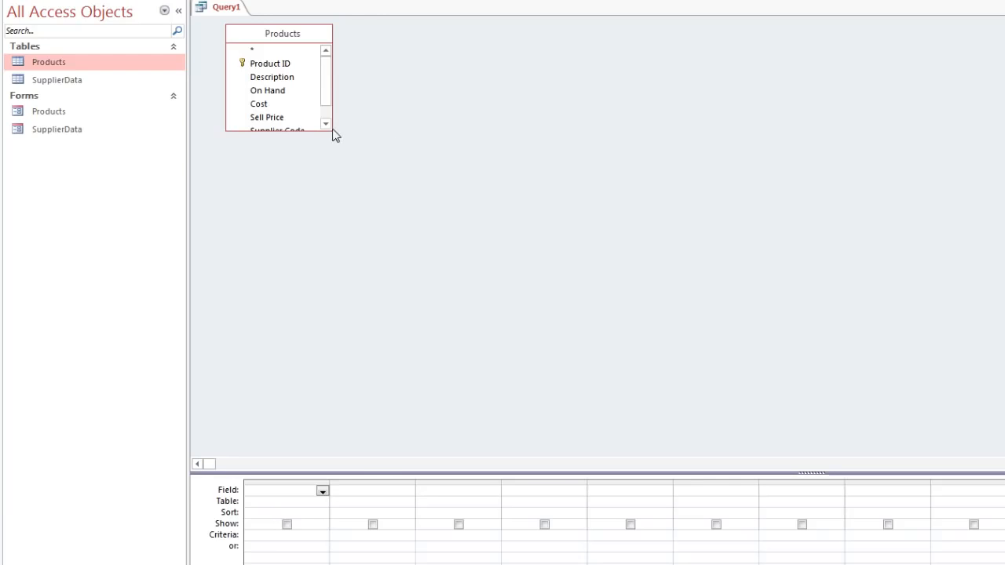
# Step: Enlarge and reposition the Products field list so all its fields fit, and give the query grid more height
pyautogui.moveTo(333, 131); pyautogui.dragTo(366, 189)
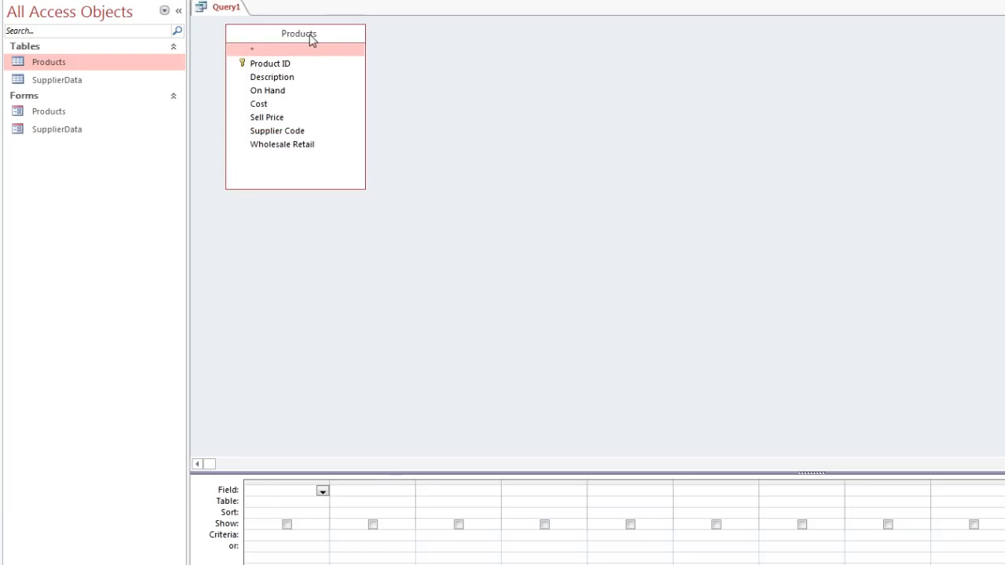
pyautogui.moveTo(310, 33); pyautogui.dragTo(352, 76)
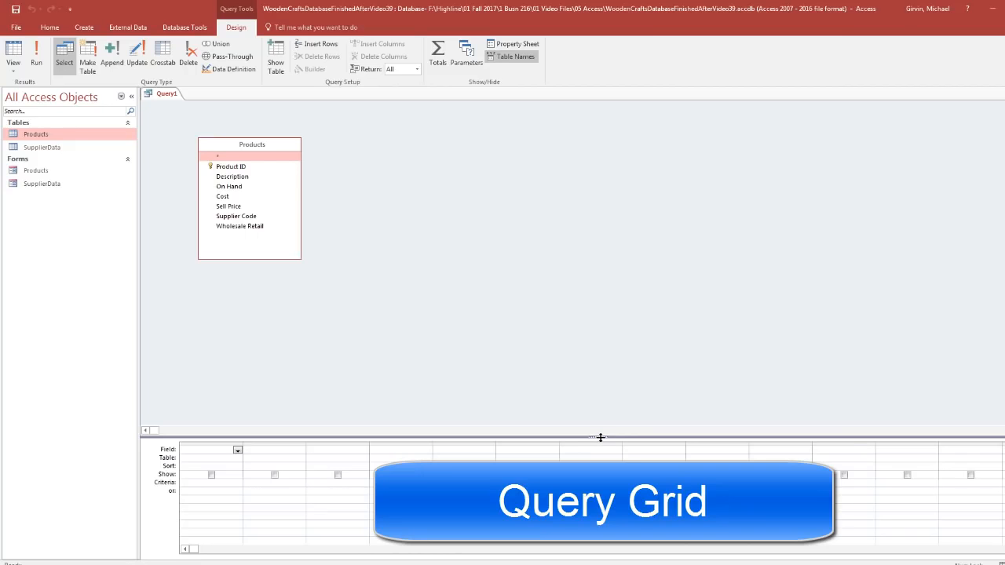
pyautogui.moveTo(598, 437); pyautogui.dragTo(596, 433)
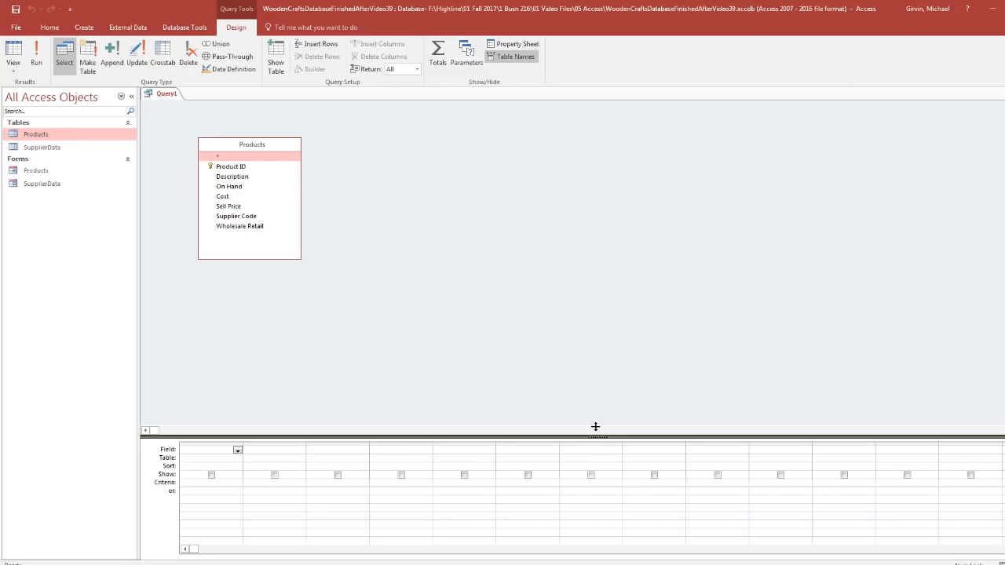
pyautogui.moveTo(580, 314); pyautogui.dragTo(579, 304)
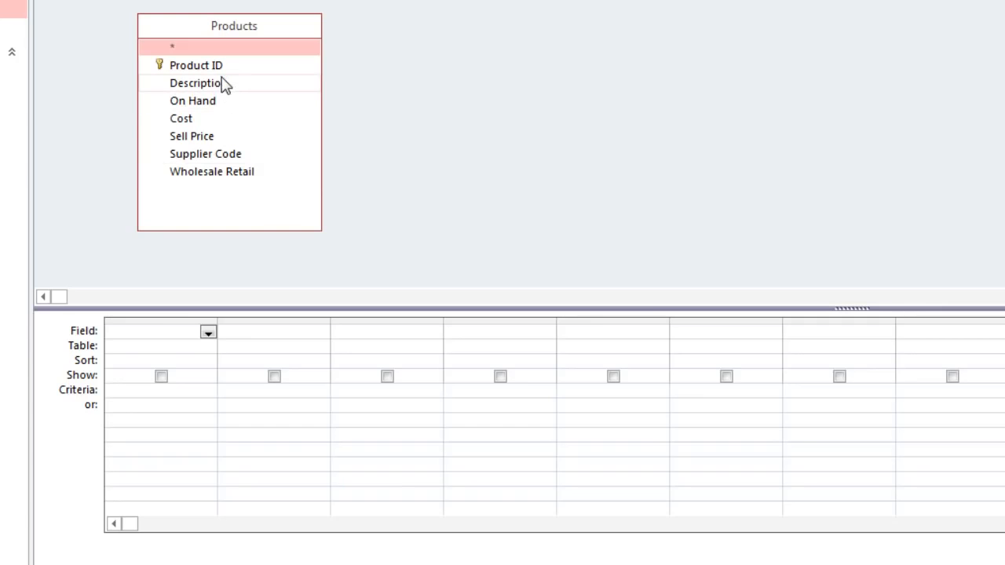
# Step: Add the Description field to the query grid and preview the result in Datasheet view before returning to Design view
pyautogui.doubleClick(191, 87)
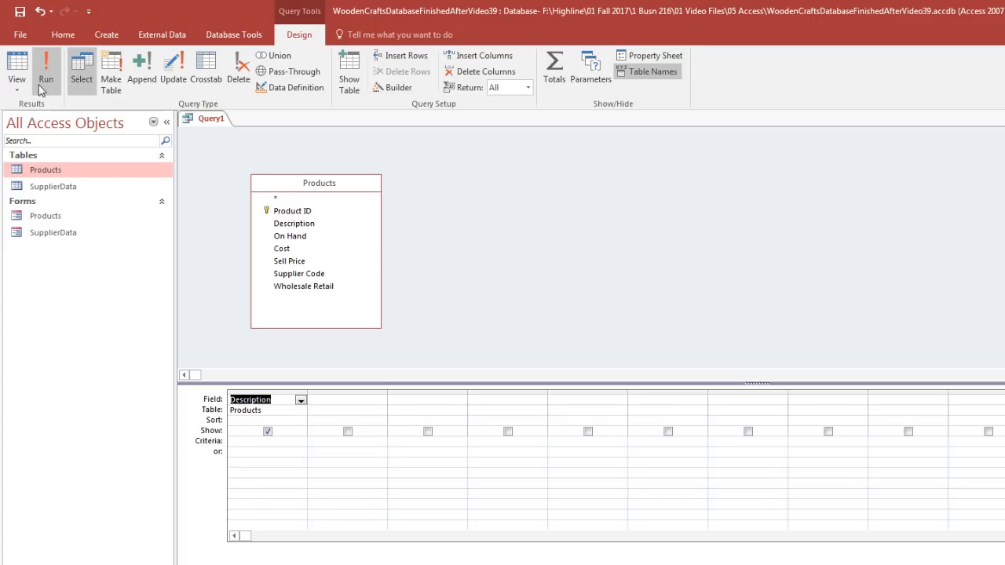
pyautogui.click(14, 88)
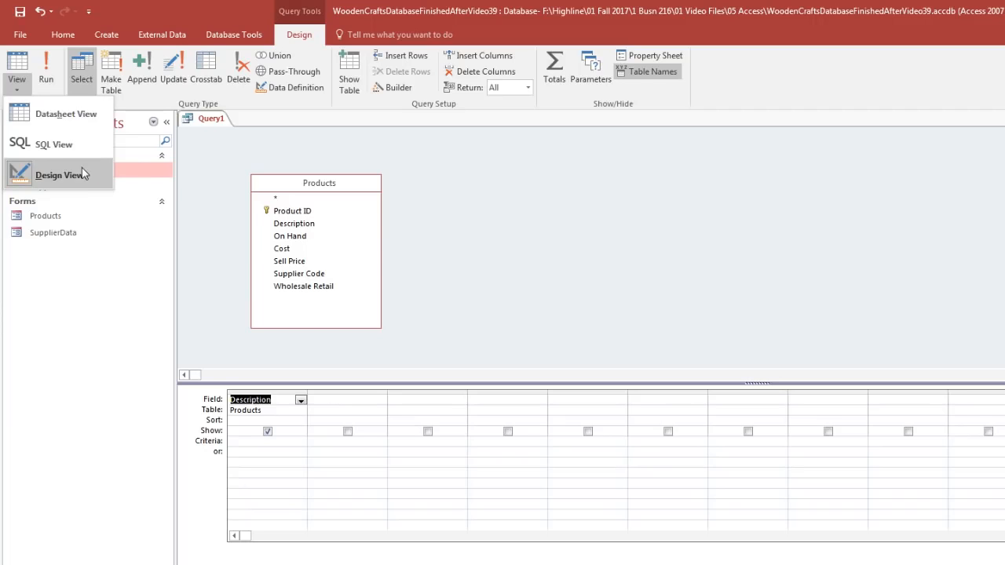
pyautogui.click(76, 120)
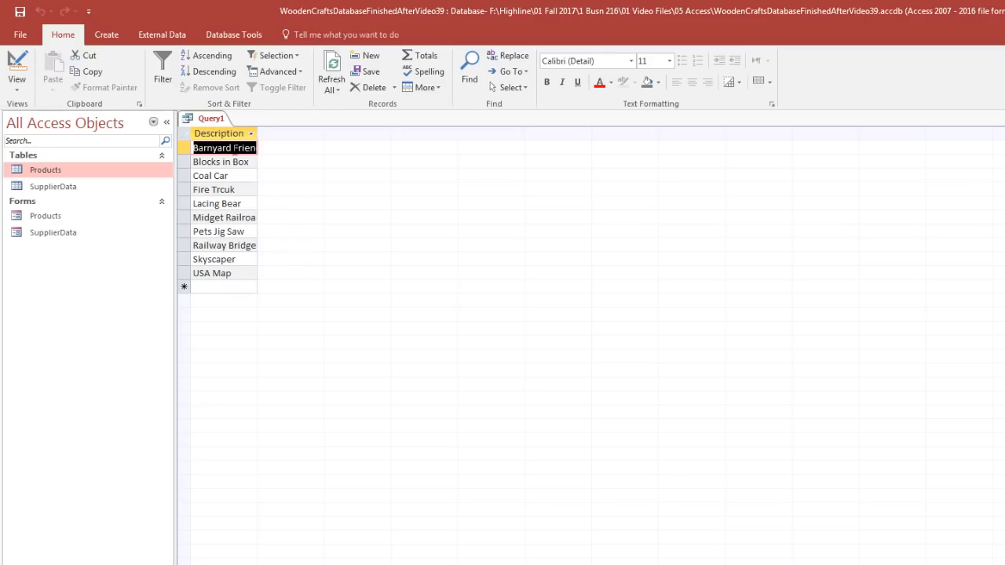
pyautogui.click(17, 63)
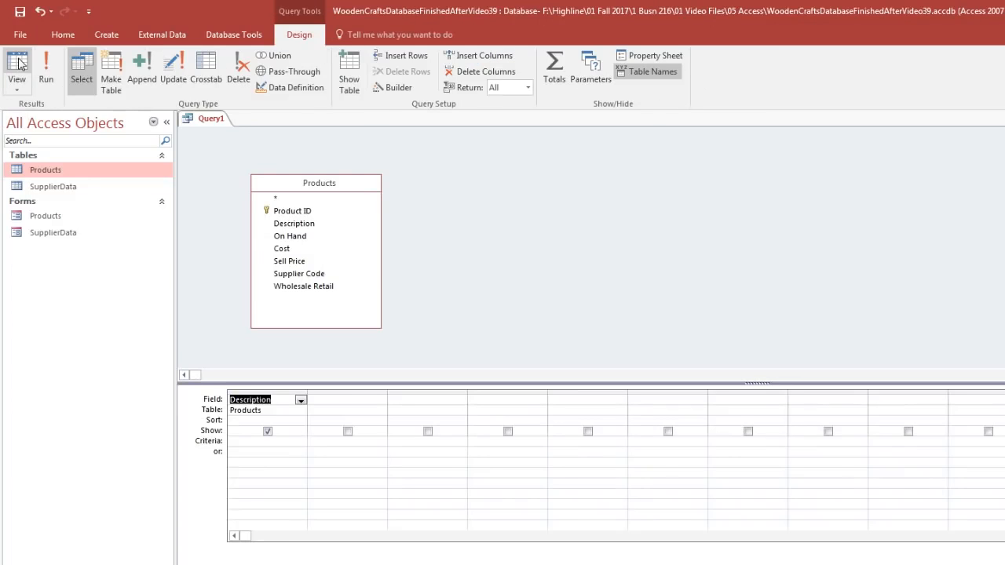
# Step: Add the Sell Price field to the query and widen the Description column in the datasheet to fit the product names
pyautogui.doubleClick(289, 262)
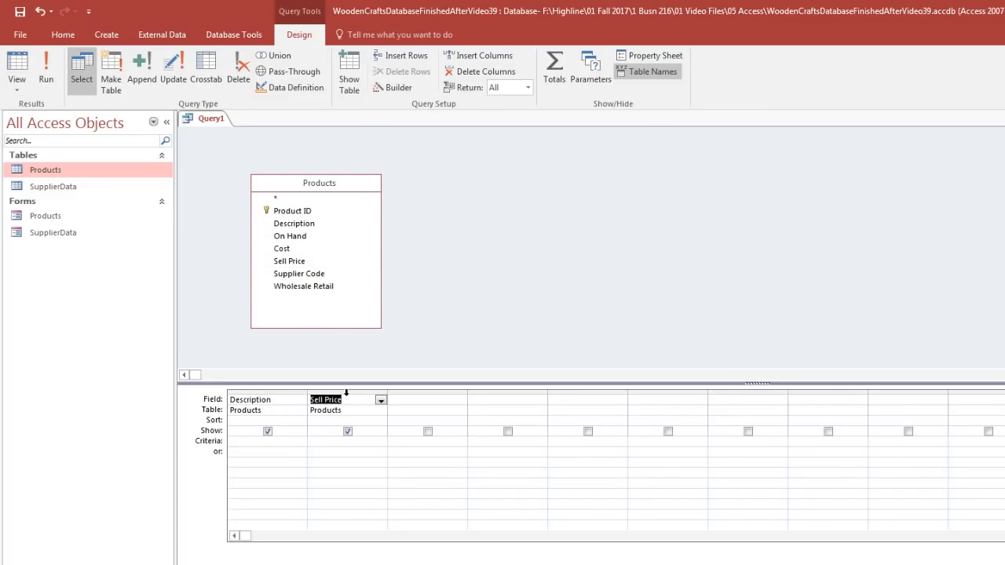
pyautogui.click(21, 68)
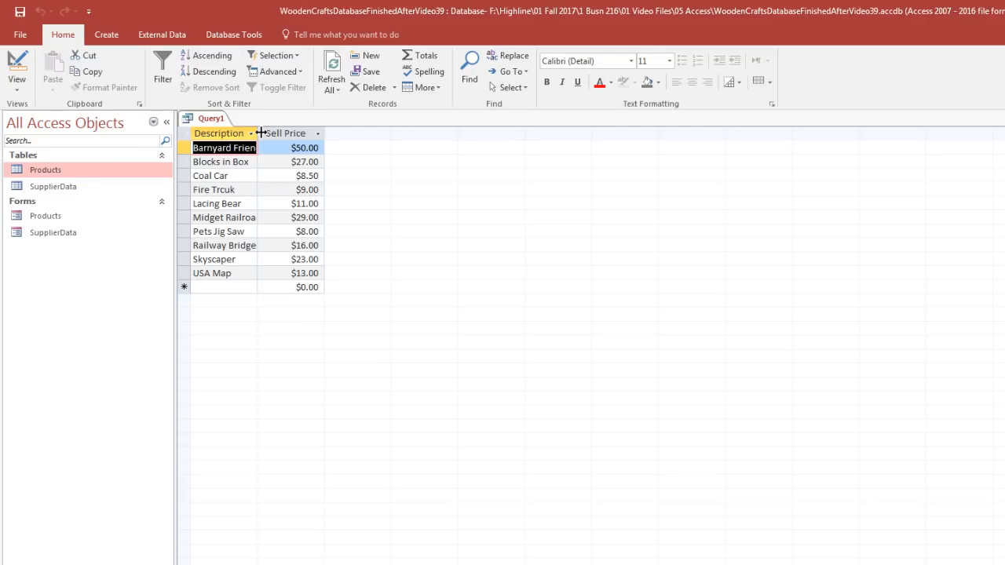
pyautogui.moveTo(260, 132); pyautogui.dragTo(292, 133)
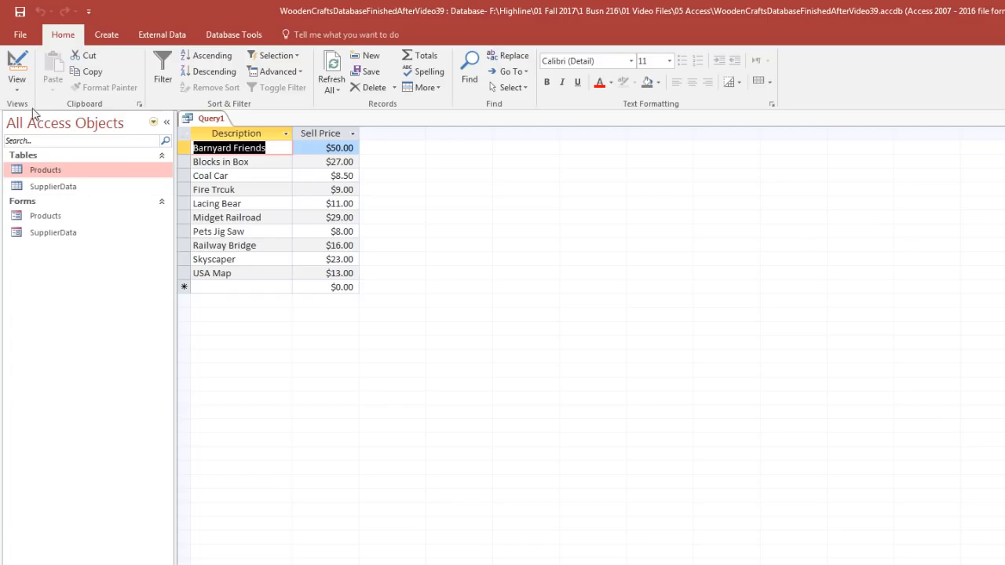
pyautogui.click(19, 62)
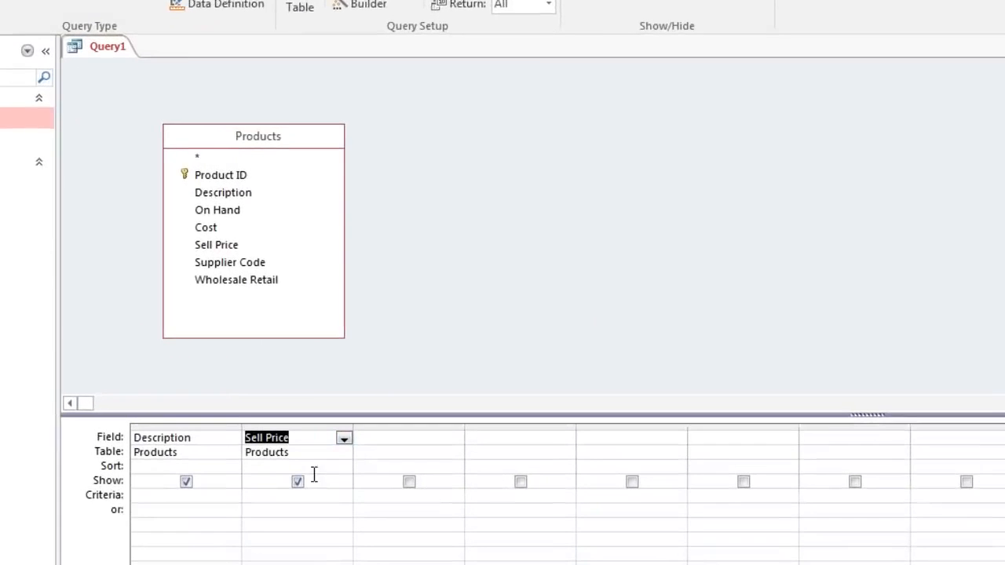
# Step: Sort the query by Sell Price in ascending order and show the result in Datasheet view
pyautogui.click(322, 465)
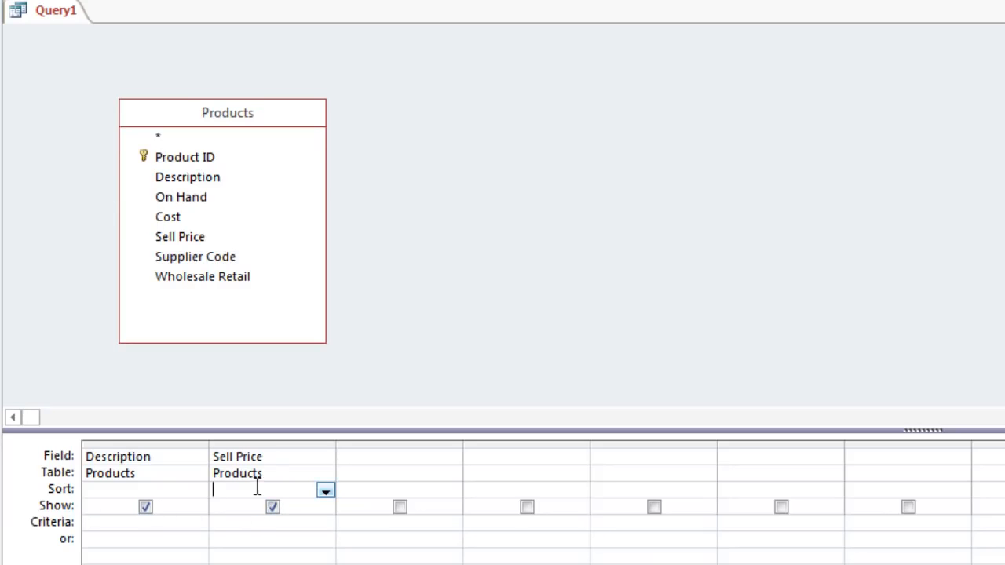
pyautogui.click(326, 492)
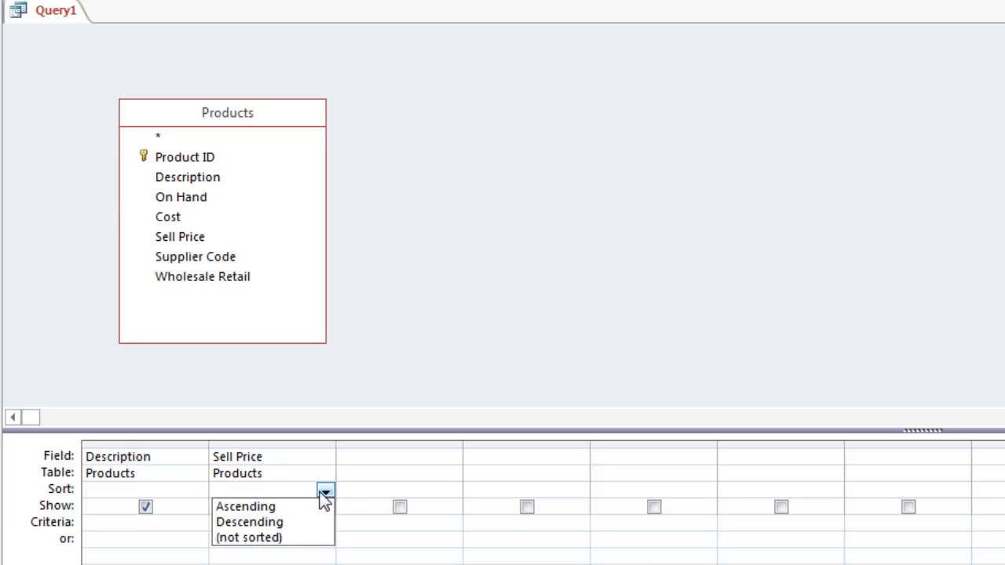
pyautogui.click(299, 508)
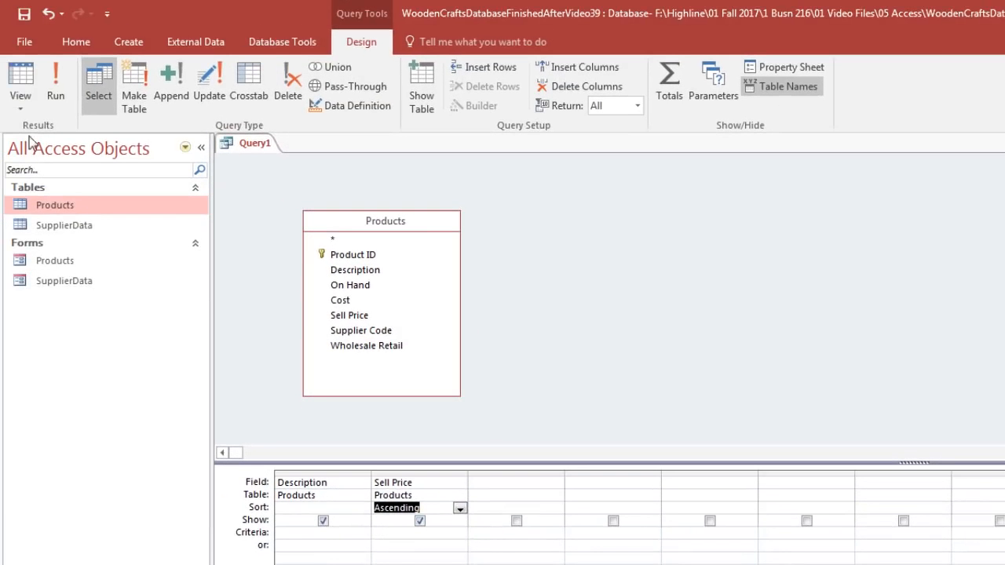
pyautogui.click(13, 80)
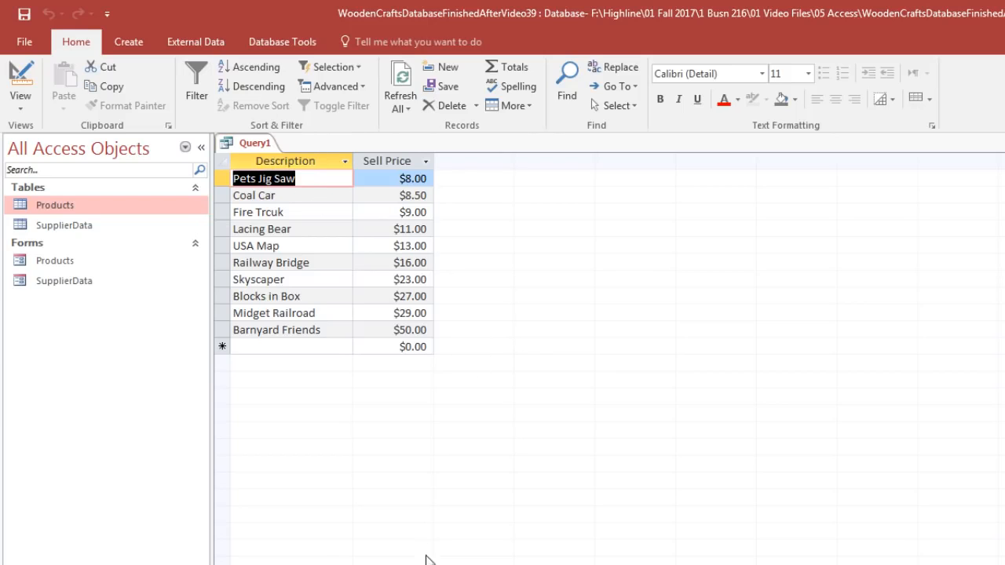
# Step: Save the query as "Description and Sell Price" and close it
pyautogui.hotkey('ctrl', 's')
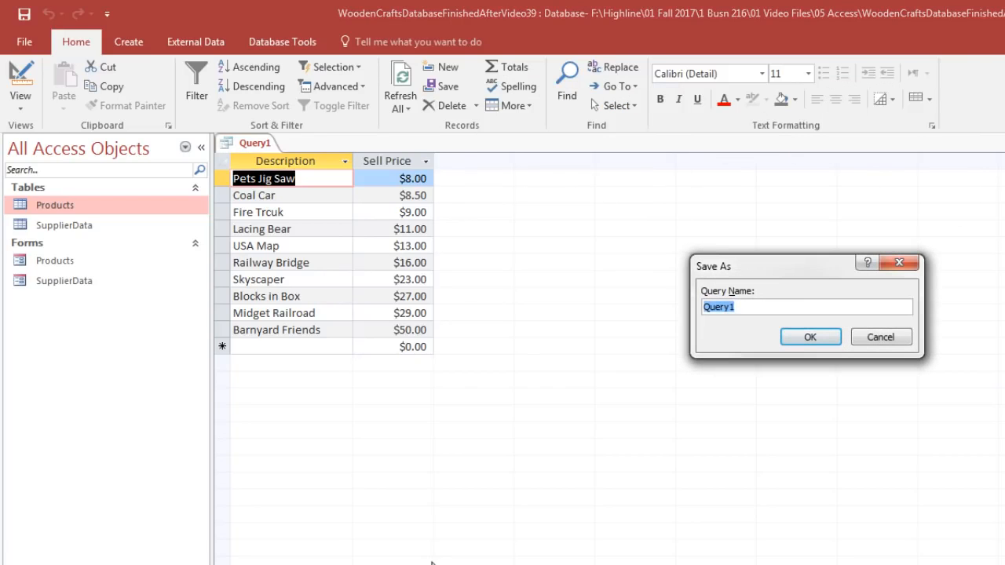
pyautogui.write('Description and Sell Price')
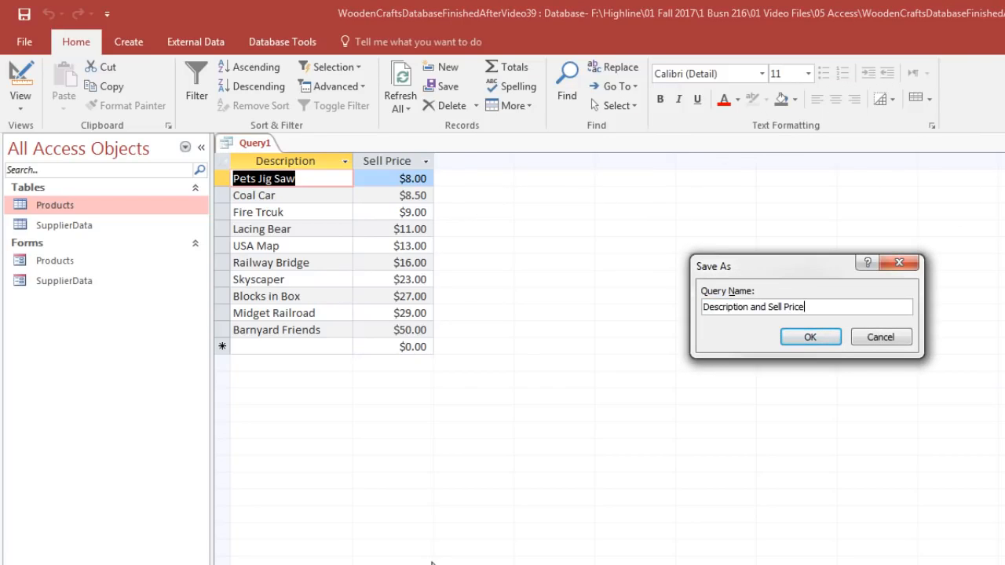
pyautogui.moveTo(782, 267); pyautogui.dragTo(478, 215)
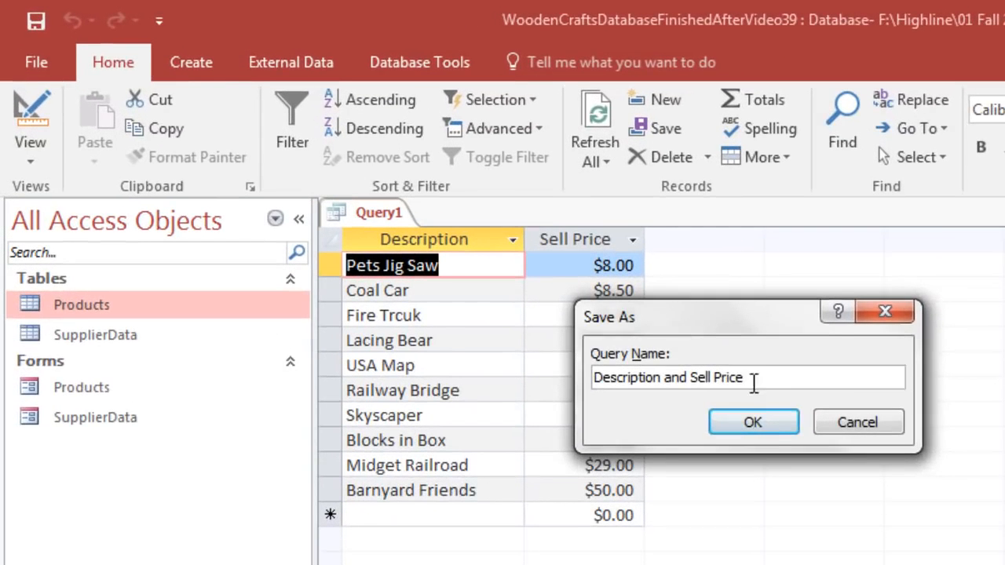
pyautogui.click(765, 423)
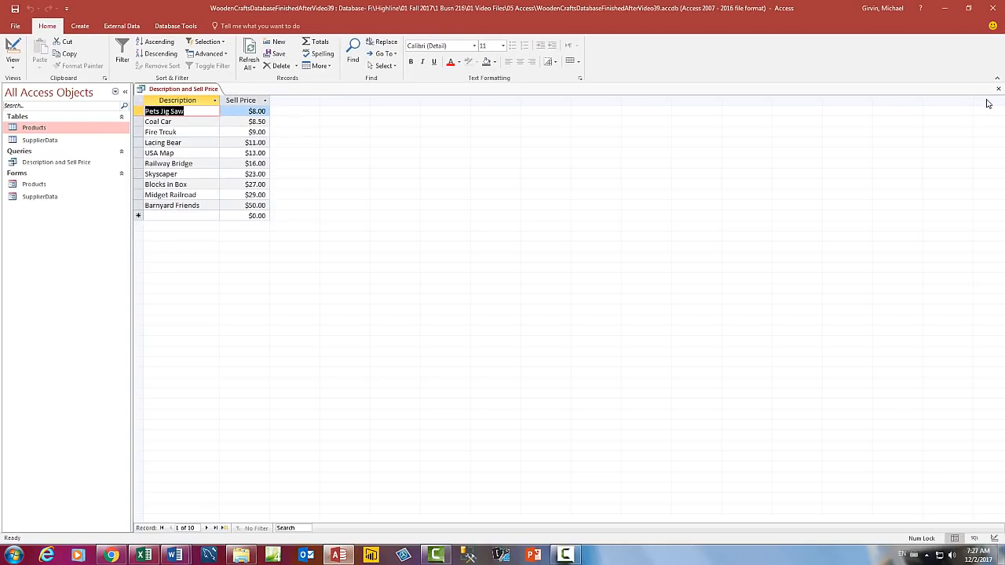
pyautogui.click(998, 91)
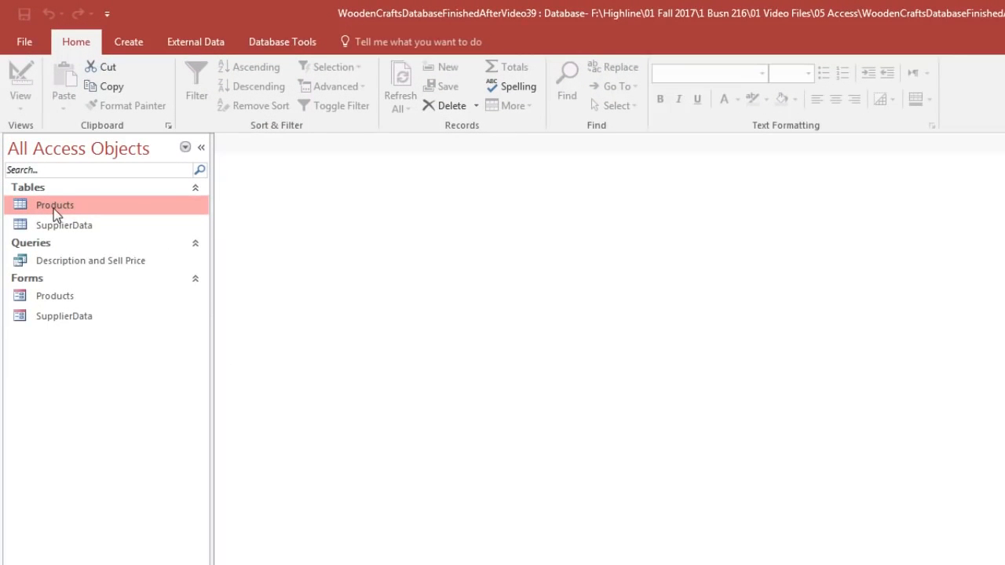
# Step: Set the Cost of product BF01 to 1 in the Products form and check the change in the Products table
pyautogui.doubleClick(57, 296)
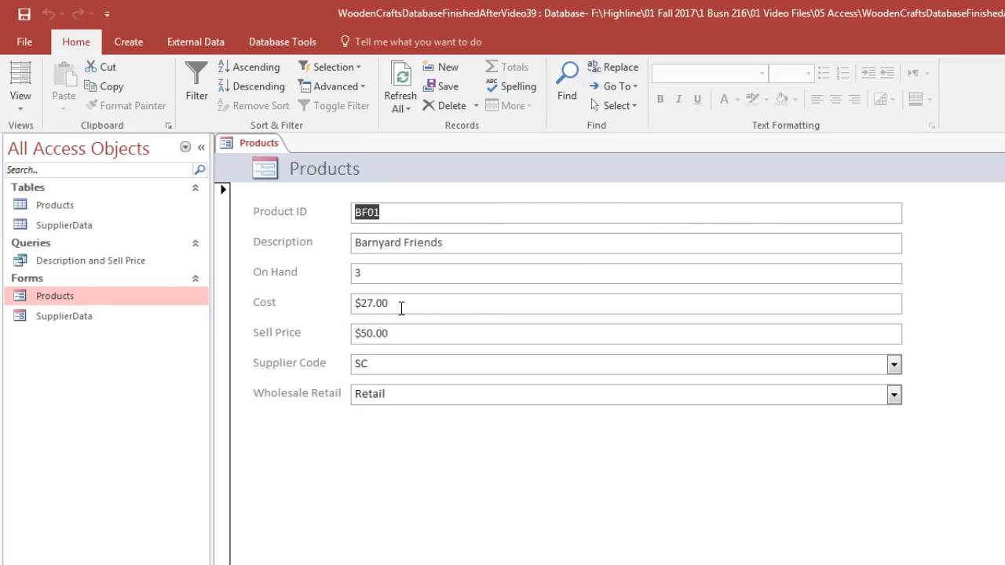
pyautogui.click(333, 300)
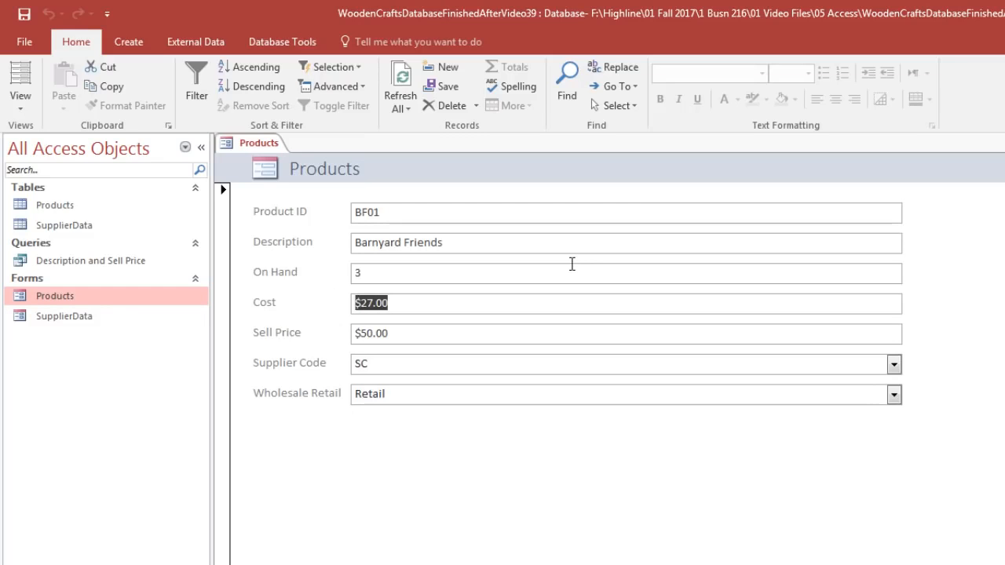
pyautogui.write('1')
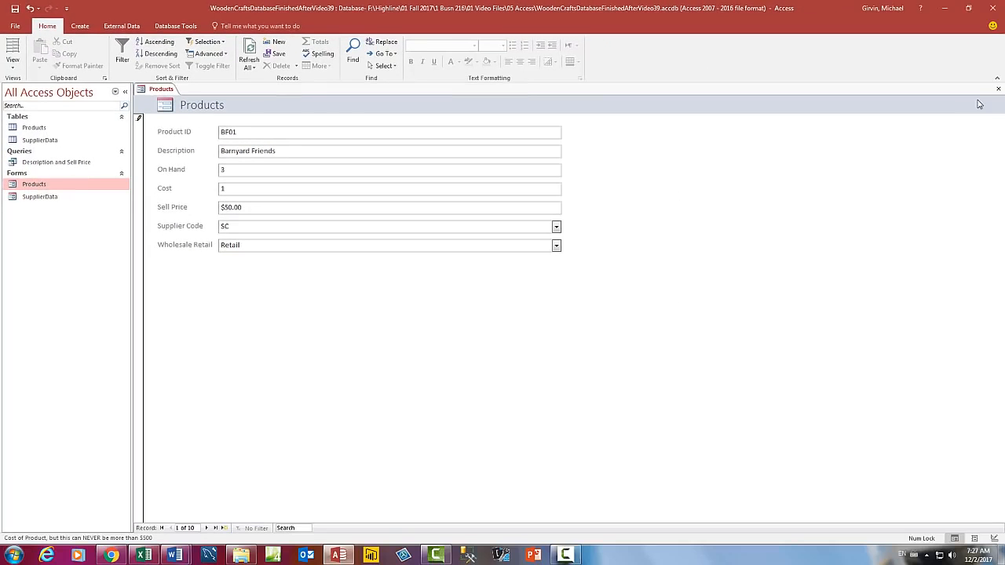
pyautogui.click(999, 89)
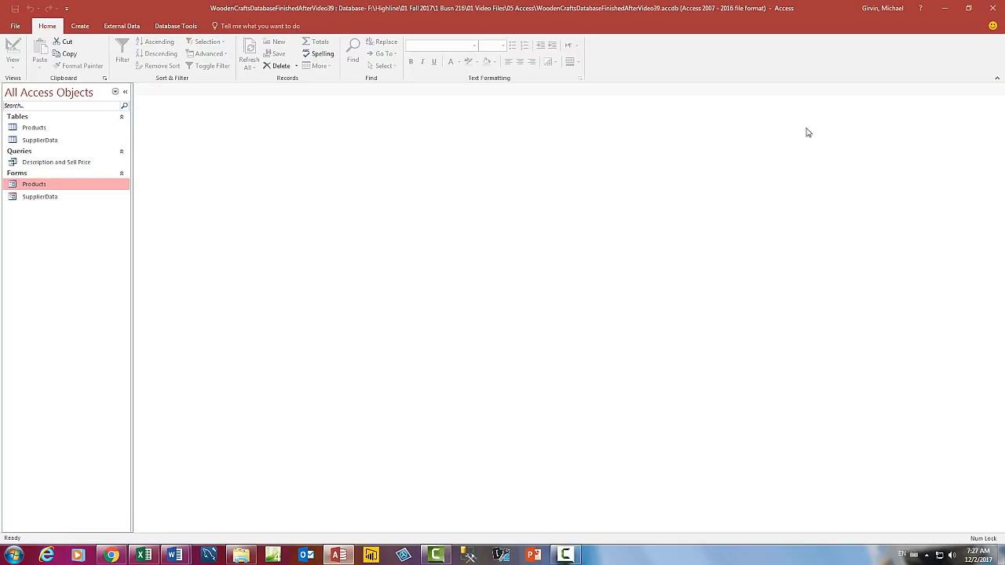
pyautogui.doubleClick(40, 132)
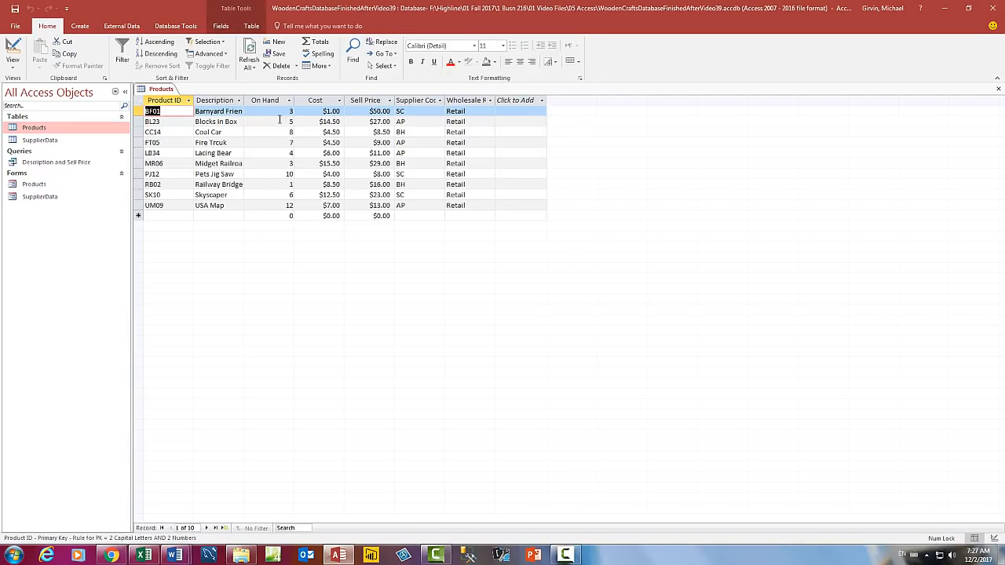
pyautogui.click(999, 89)
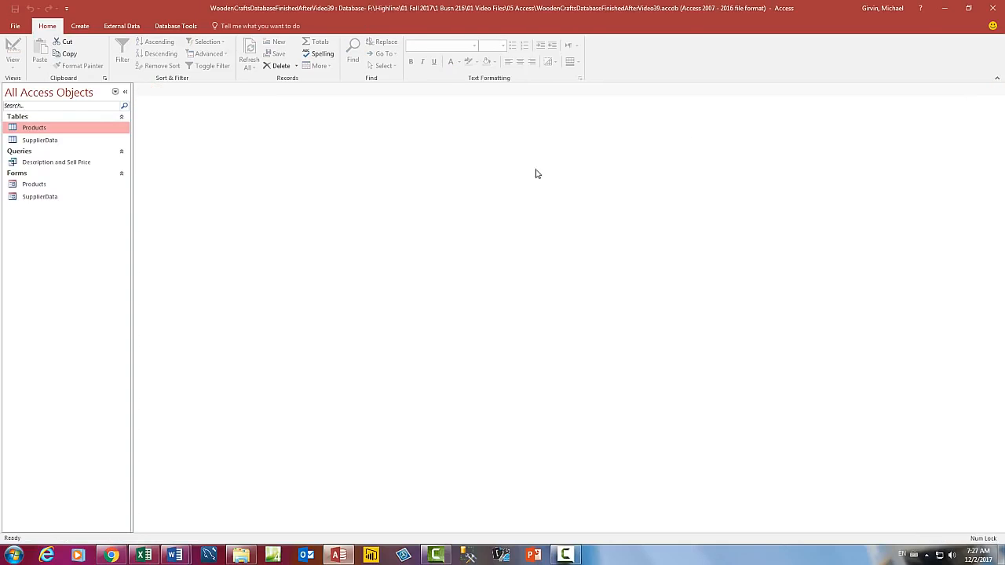
# Step: Review the Description and Sell Price query, and set the Cost of product BF01 to 27 in the Products form
pyautogui.doubleClick(54, 163)
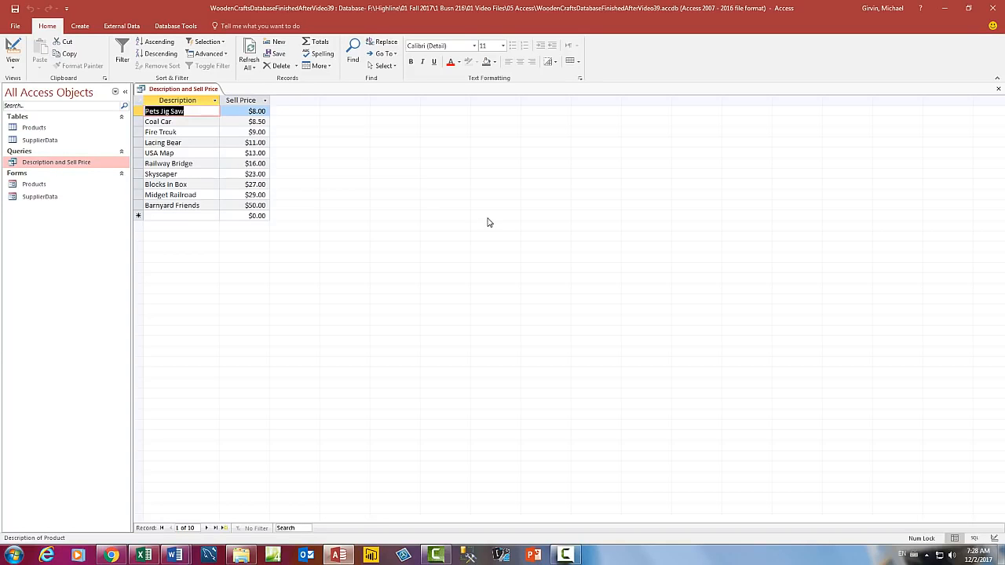
pyautogui.click(1000, 92)
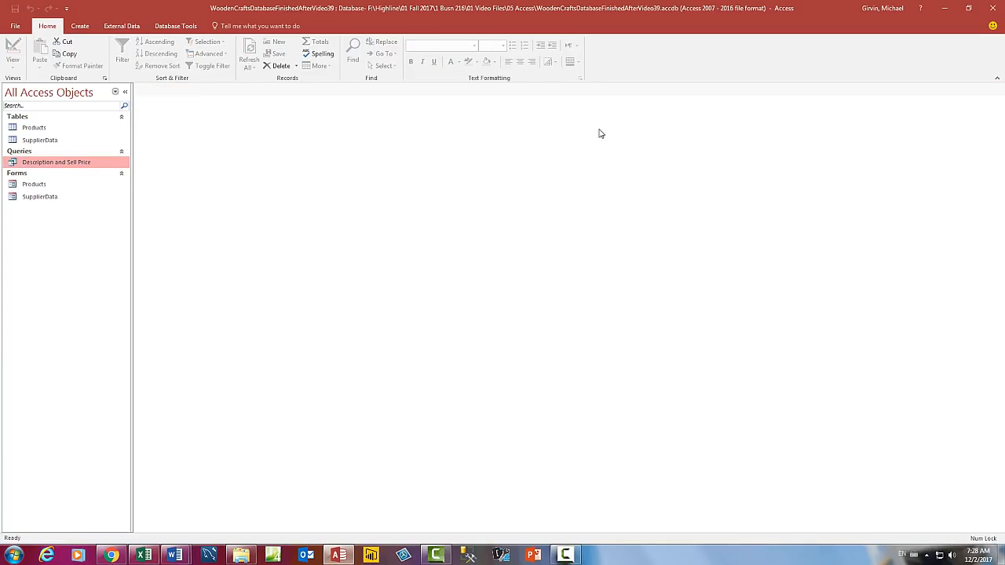
pyautogui.doubleClick(33, 187)
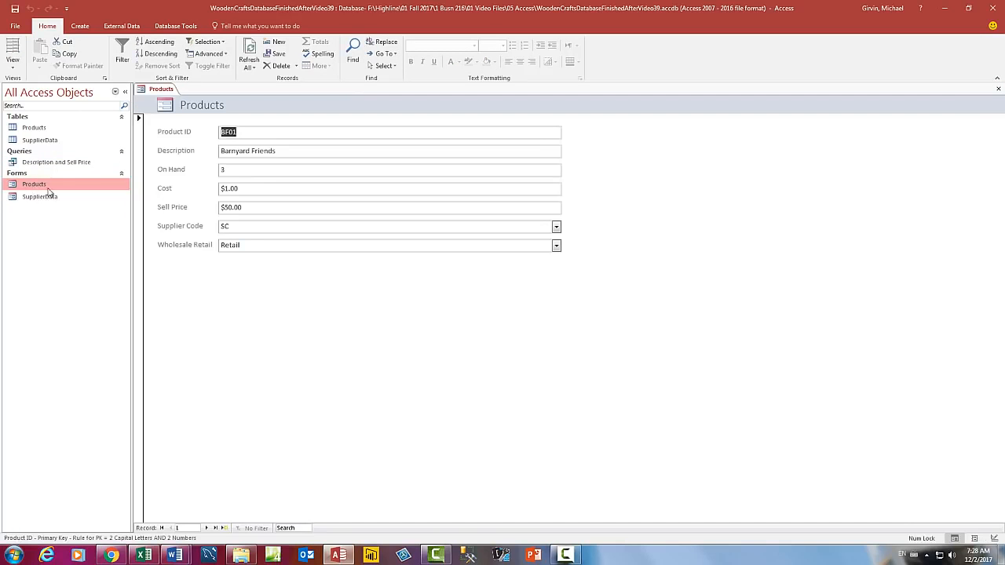
pyautogui.click(249, 190)
pyautogui.moveTo(248, 190); pyautogui.dragTo(212, 191)
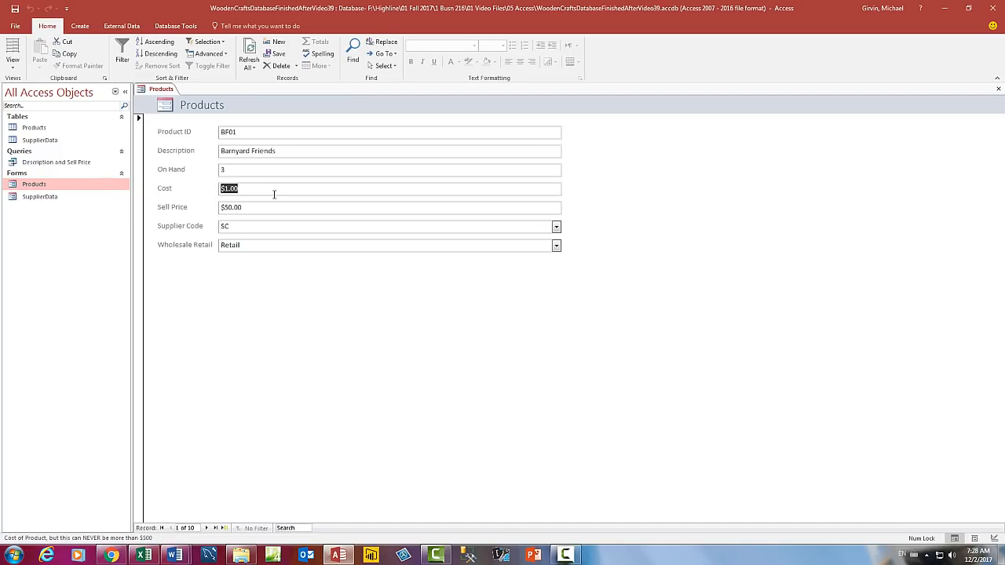
pyautogui.write('27')
pyautogui.press('Tab')
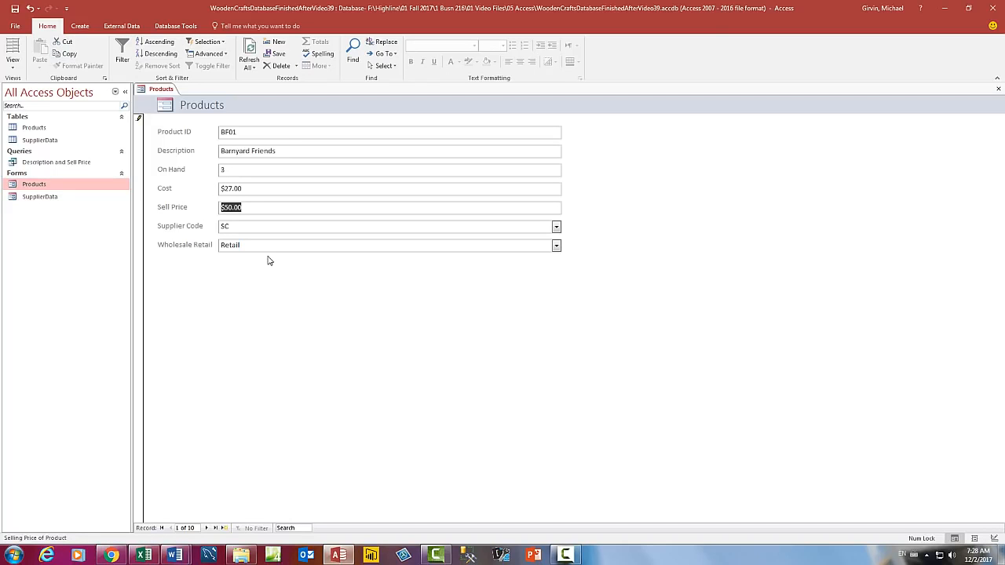
# Step: Set the Sell Price of product BF01 to 1 and check the change in the Description and Sell Price query
pyautogui.write('1')
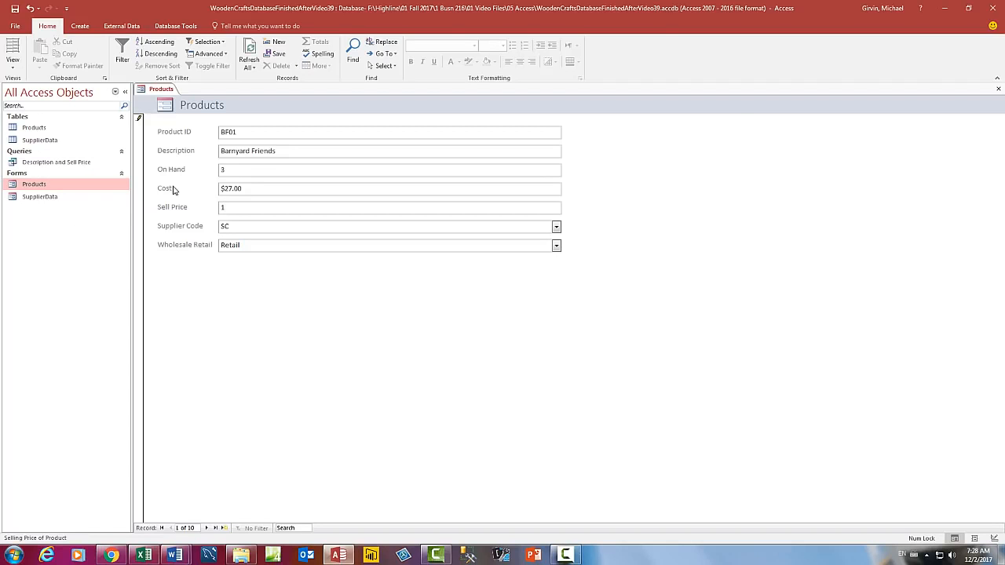
pyautogui.click(1000, 92)
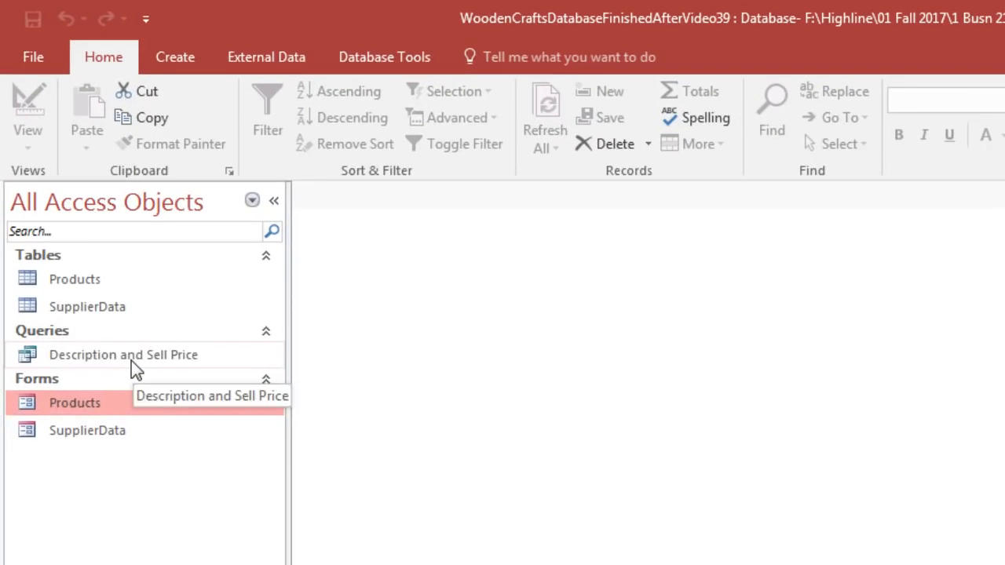
pyautogui.doubleClick(131, 360)
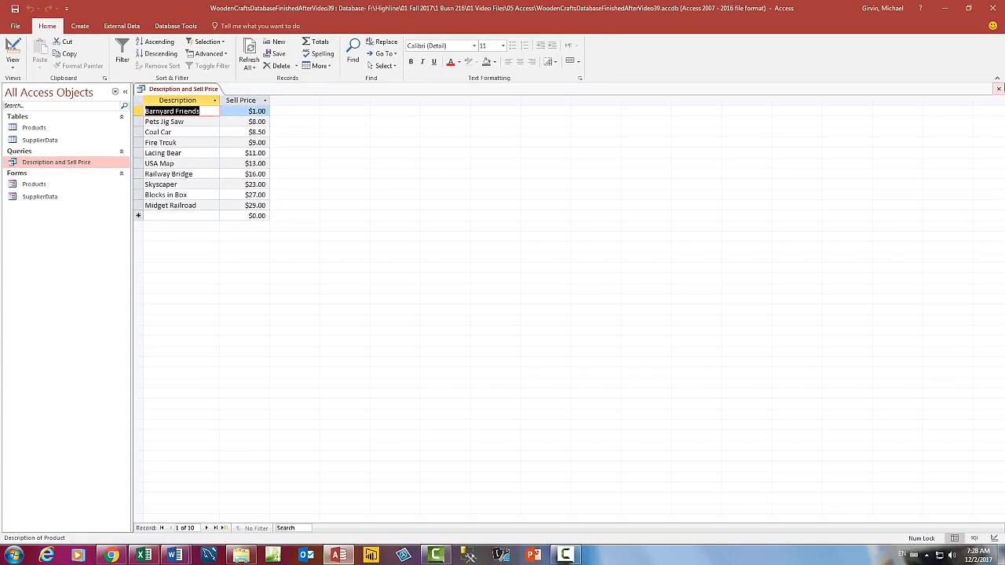
pyautogui.click(1000, 90)
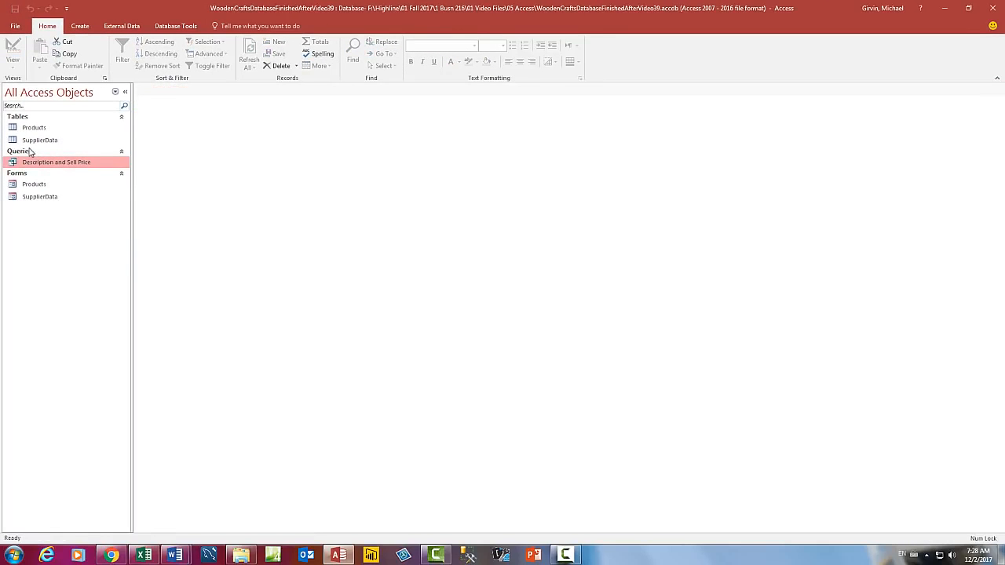
# Step: Set the Sell Price of product BF01 to 50 in the Products form and check its record in the Products table
pyautogui.click(34, 184)
pyautogui.doubleClick(34, 184)
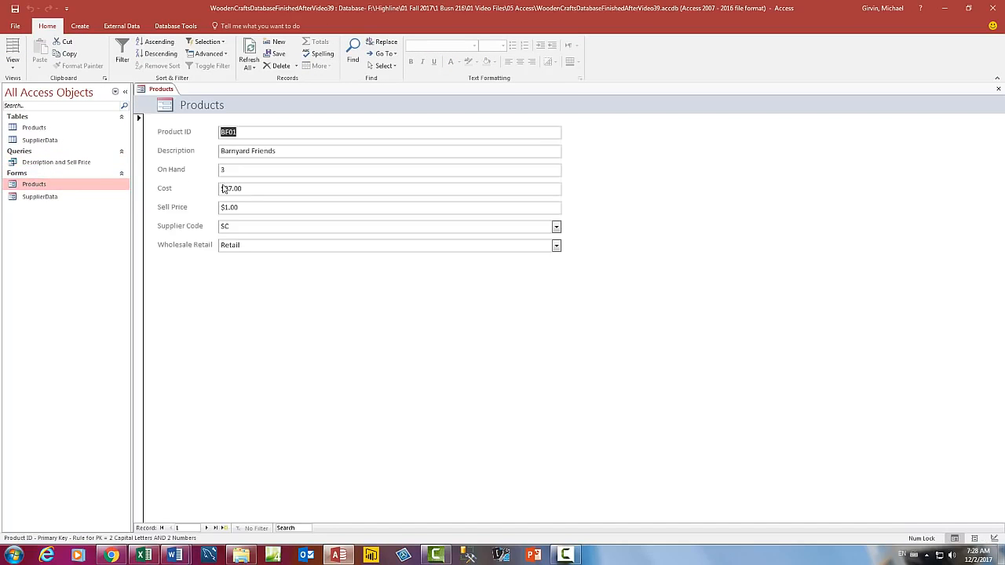
pyautogui.click(261, 207)
pyautogui.moveTo(261, 207); pyautogui.dragTo(208, 206)
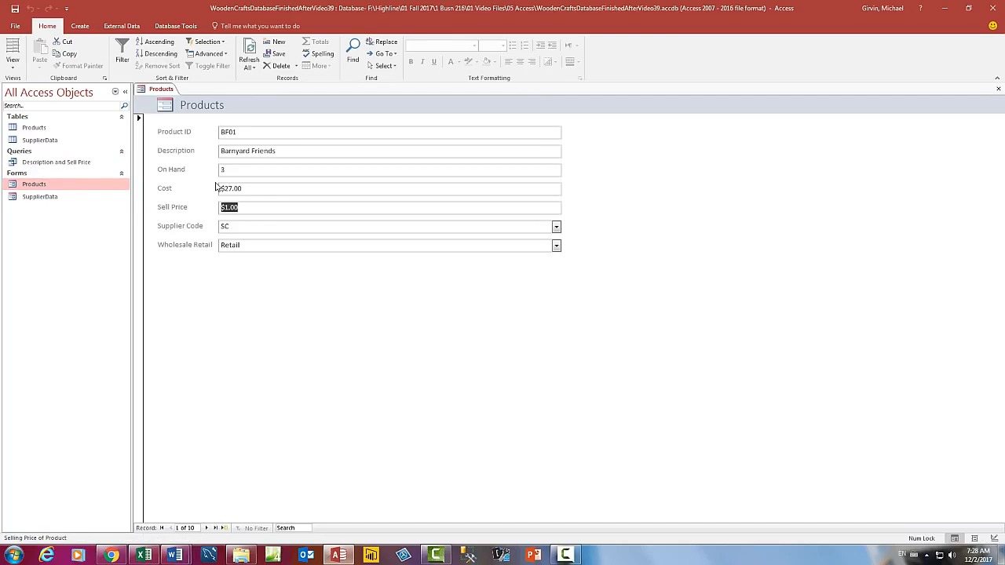
pyautogui.write('50')
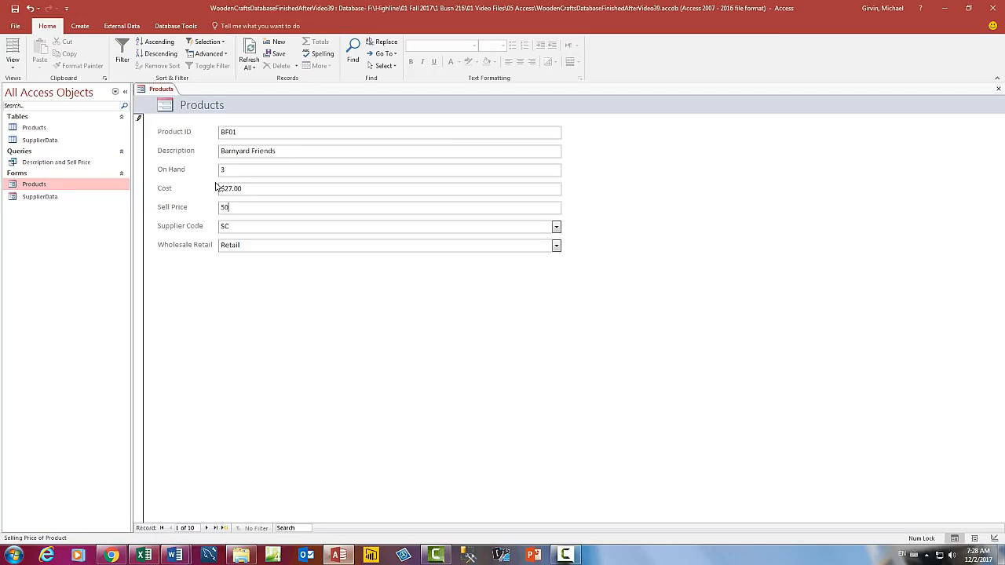
pyautogui.click(997, 90)
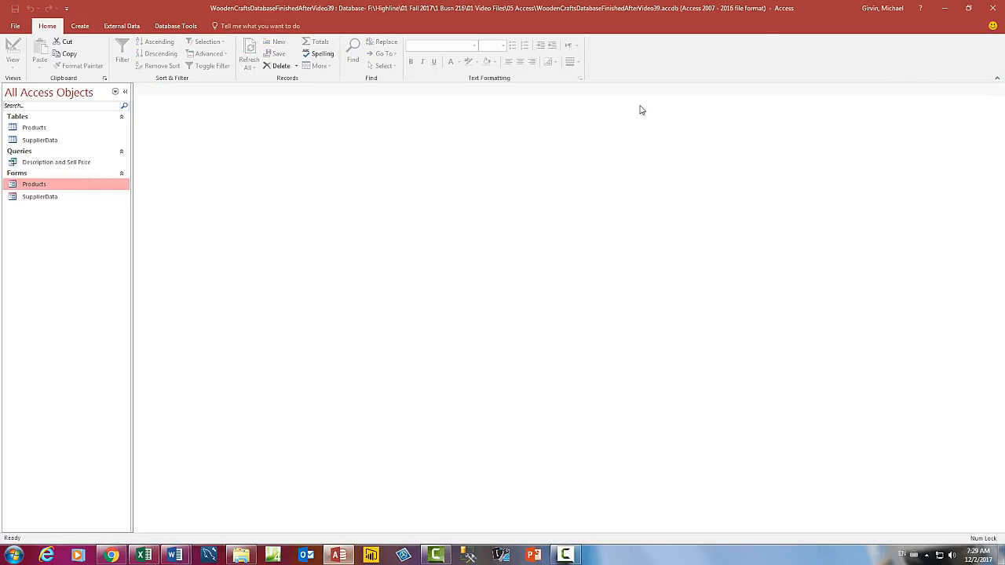
pyautogui.click(35, 129)
pyautogui.doubleClick(36, 127)
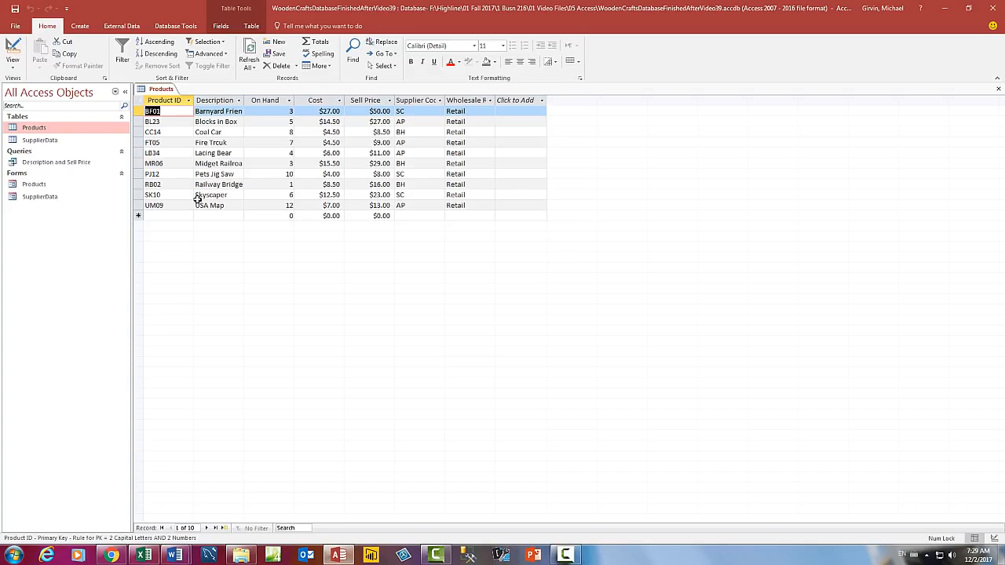
pyautogui.click(999, 93)
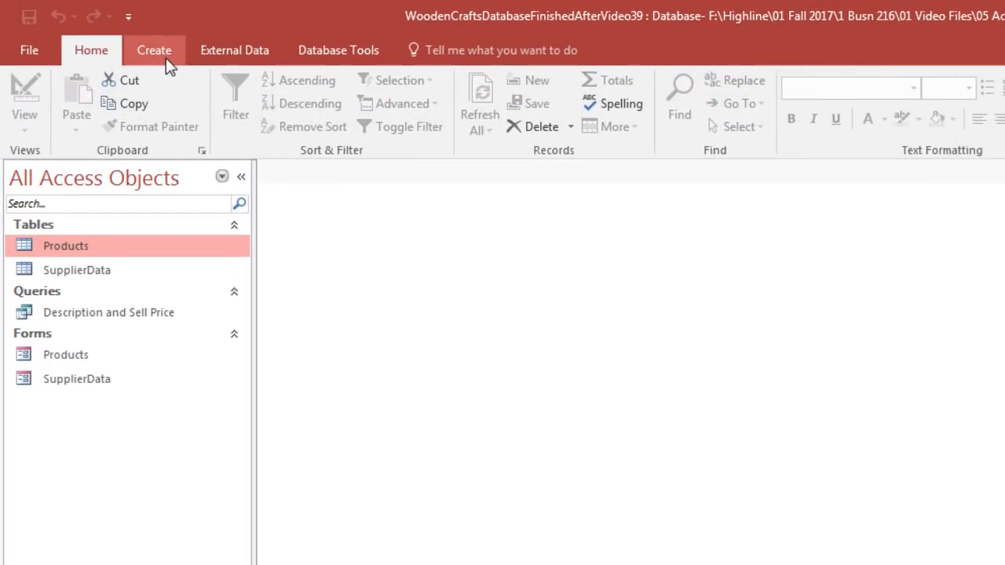
# Step: Start a new query in Design view and add the Products table to it
pyautogui.click(166, 58)
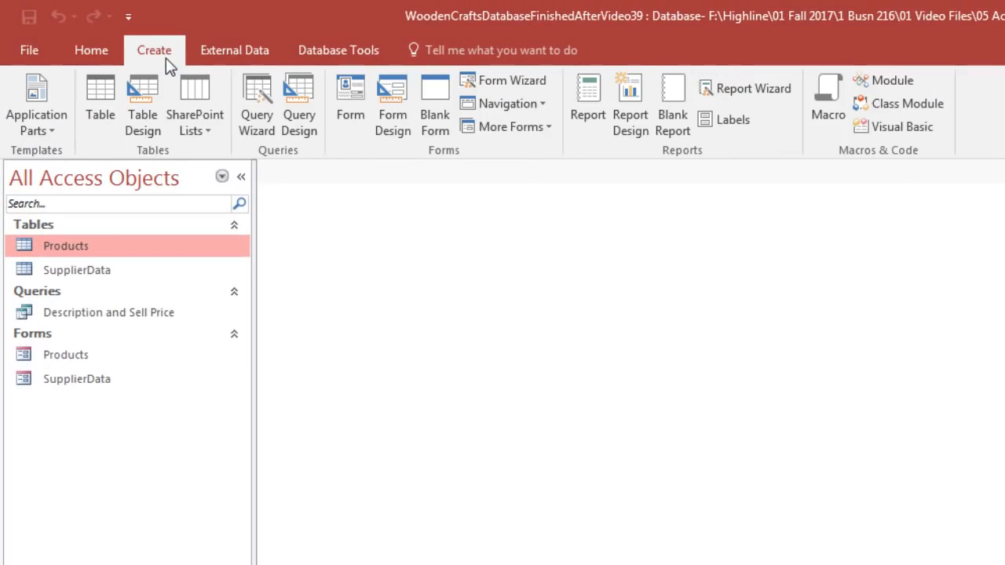
pyautogui.click(299, 114)
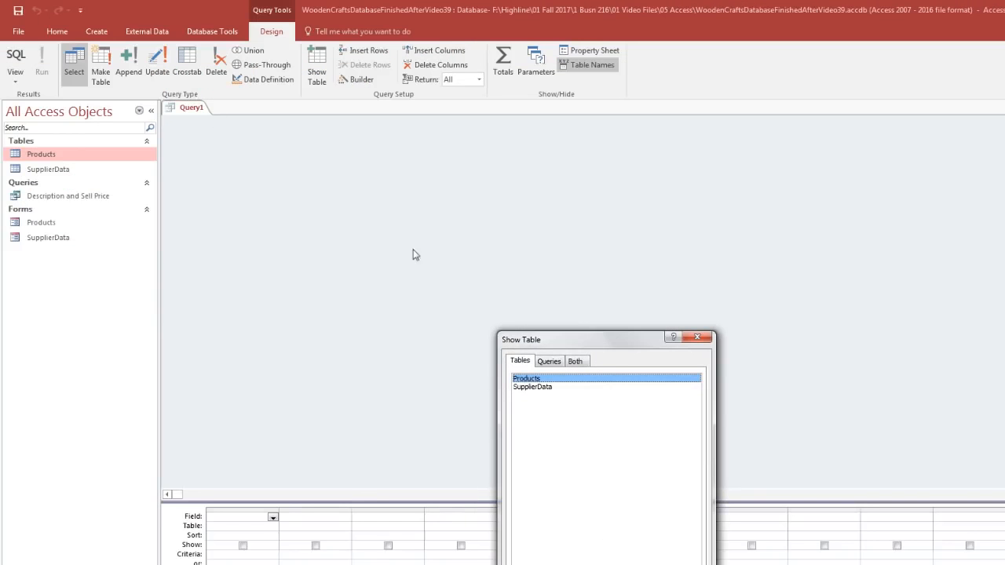
pyautogui.moveTo(565, 343); pyautogui.dragTo(332, 154)
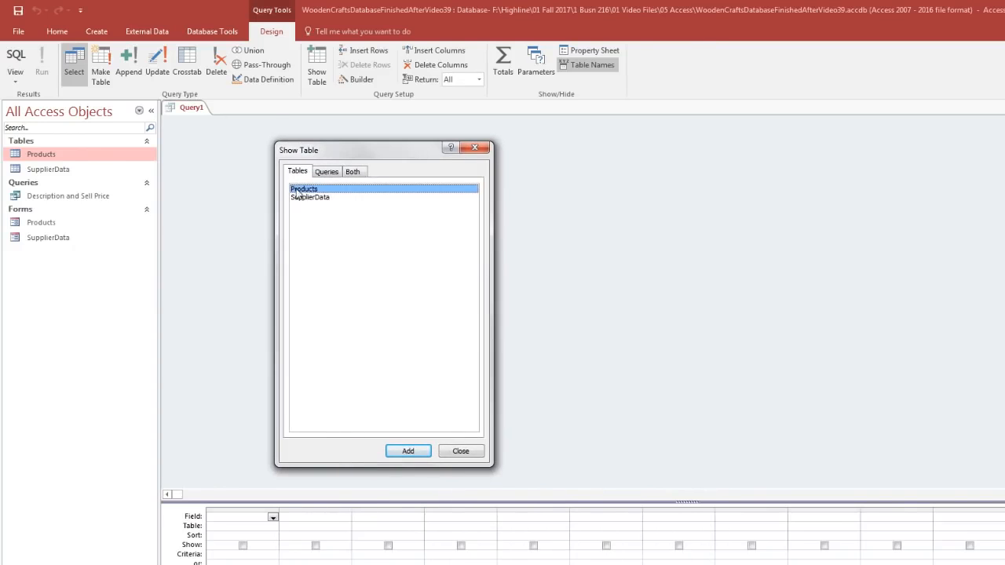
pyautogui.doubleClick(302, 190)
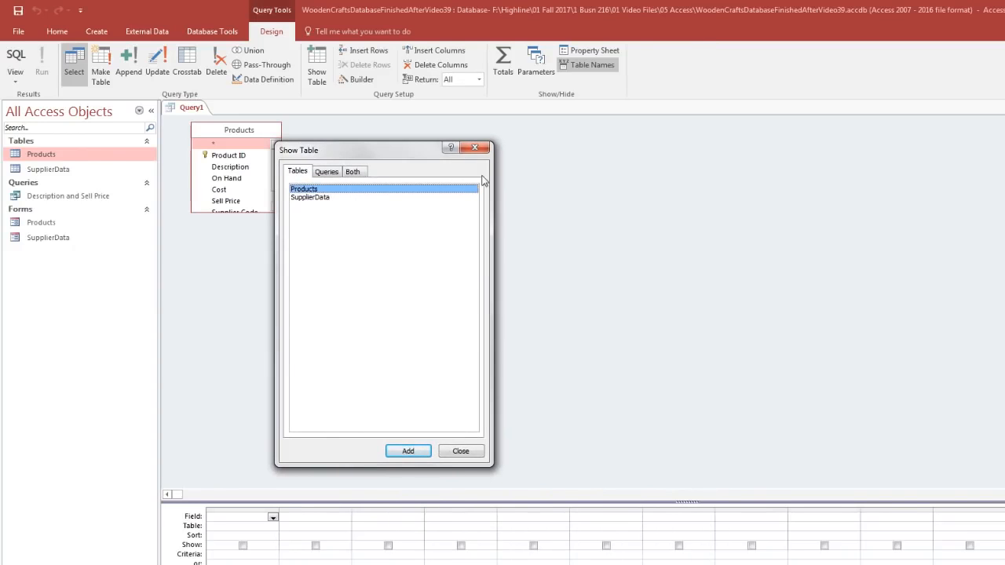
pyautogui.moveTo(393, 158); pyautogui.dragTo(394, 159)
pyautogui.press('Escape')
# Step: Enlarge the Products field list to show all its fields, reposition it, and give the design grid more height
pyautogui.moveTo(279, 210); pyautogui.dragTo(317, 262)
pyautogui.moveTo(295, 136); pyautogui.dragTo(348, 173)
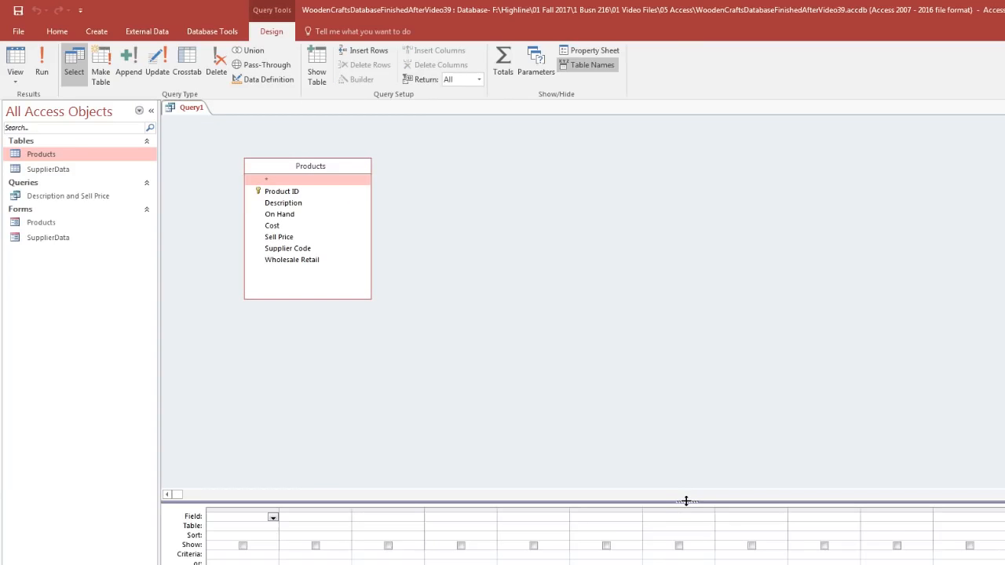
pyautogui.moveTo(687, 503); pyautogui.dragTo(658, 308)
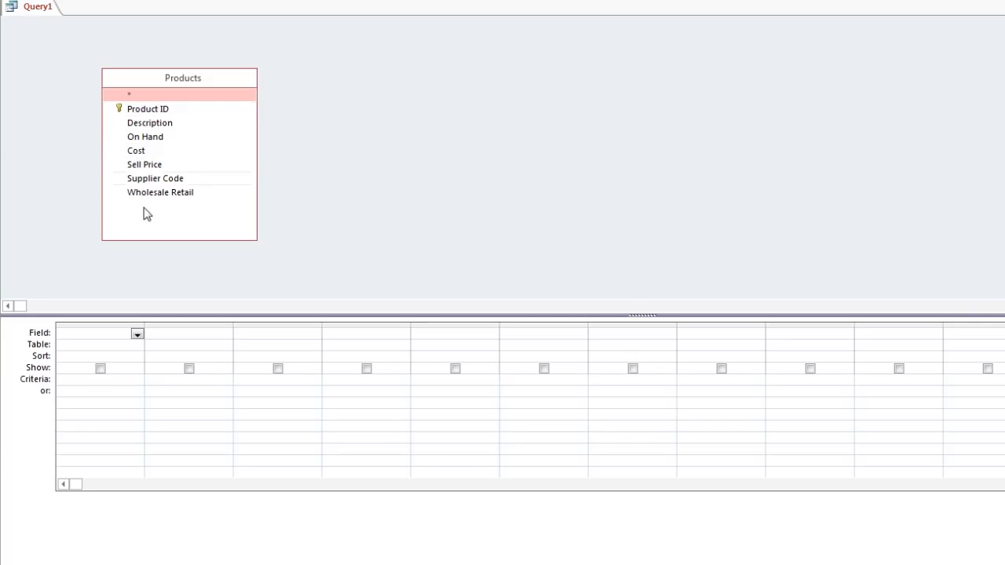
# Step: Add all the Products fields from Product ID through Wholesale Retail to the query design grid together
pyautogui.click(152, 110)
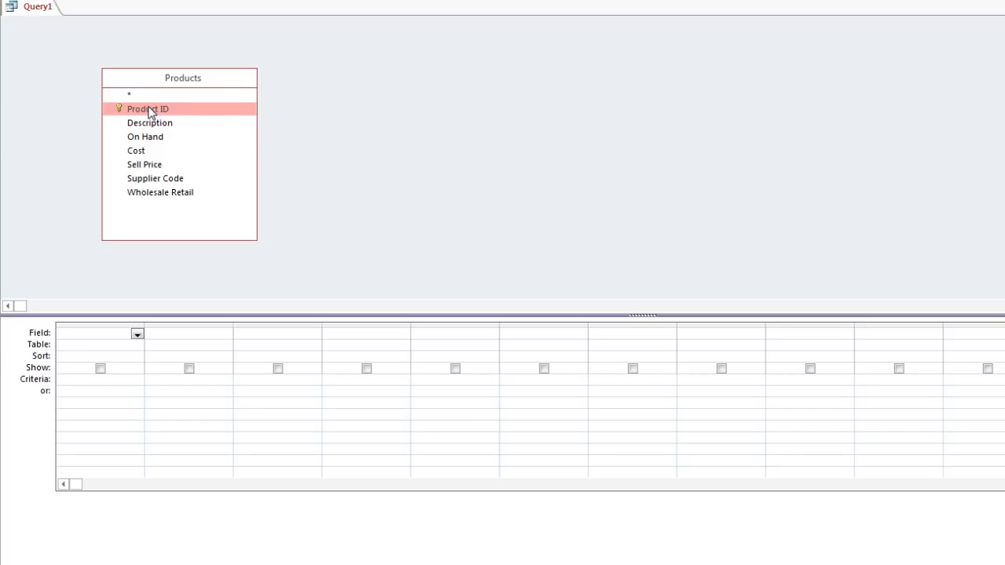
pyautogui.keyDown('shift'); pyautogui.click(179, 194); pyautogui.keyUp('shift')
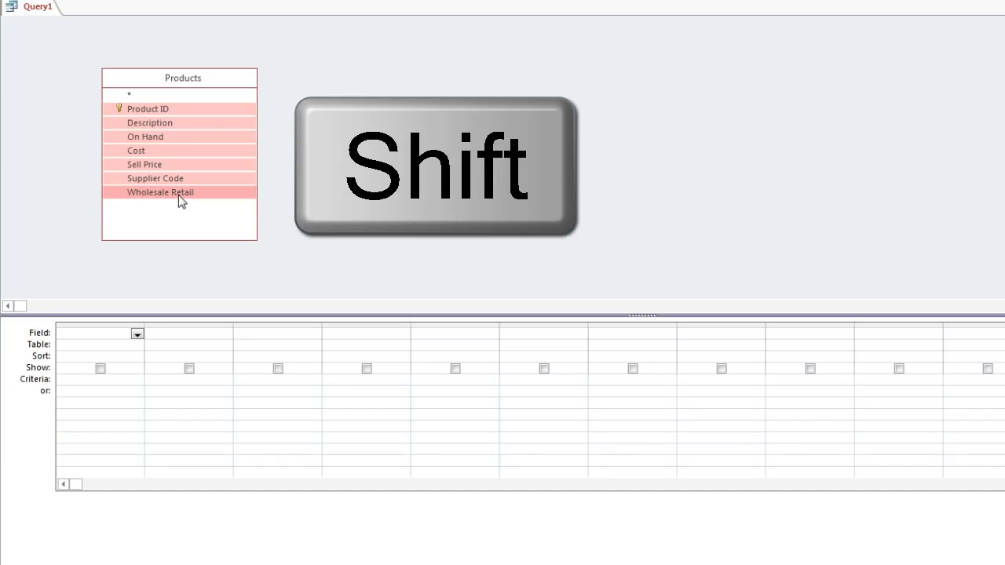
pyautogui.moveTo(152, 112); pyautogui.dragTo(165, 346)
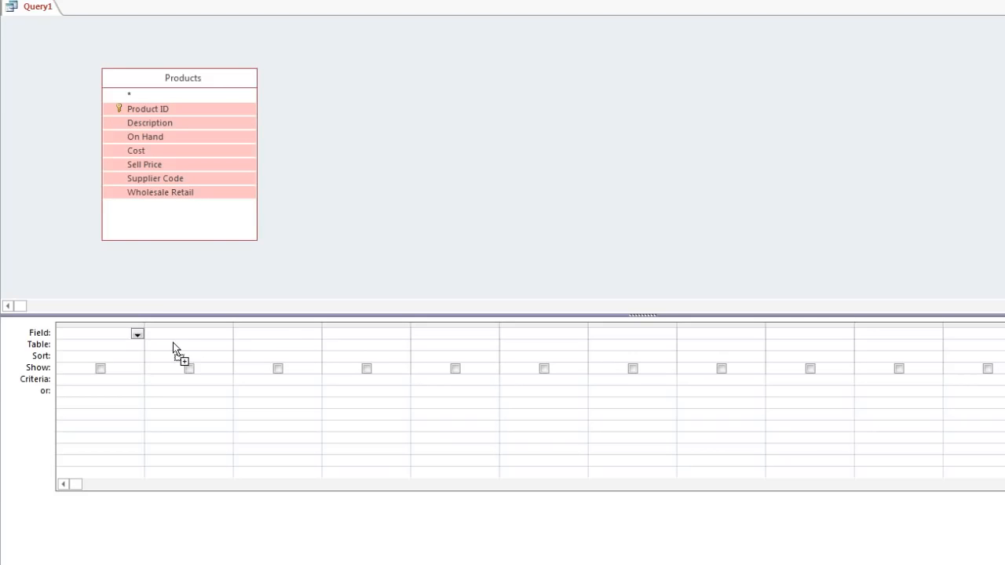
pyautogui.moveTo(273, 344); pyautogui.dragTo(80, 332)
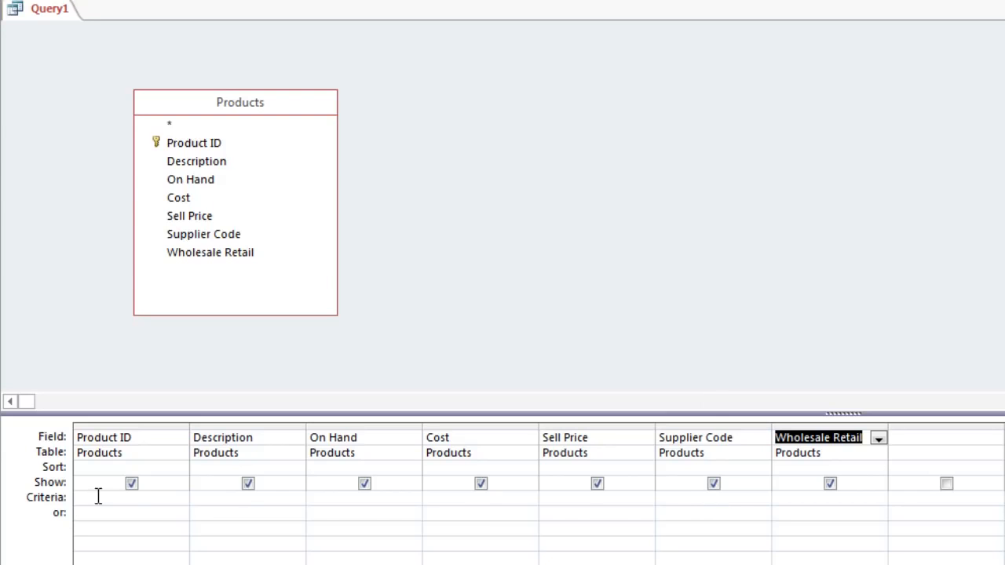
# Step: Set the Supplier Code criteria to SC and show the query result in Datasheet view
pyautogui.click(692, 498)
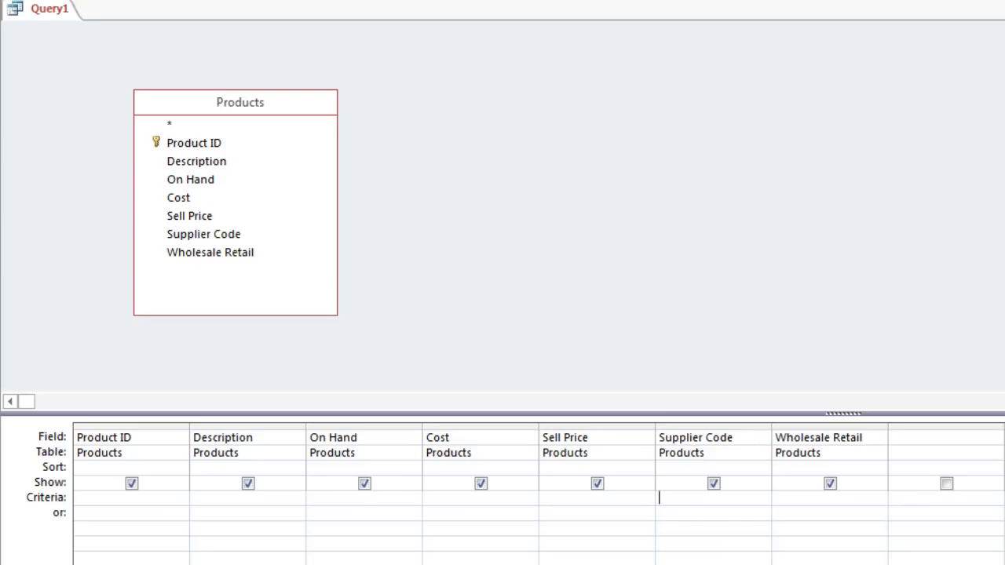
pyautogui.write('SC')
pyautogui.press('BackSpace')
pyautogui.press('BackSpace')
pyautogui.write('sc')
pyautogui.press('BackSpace')
pyautogui.press('BackSpace')
pyautogui.write('SC')
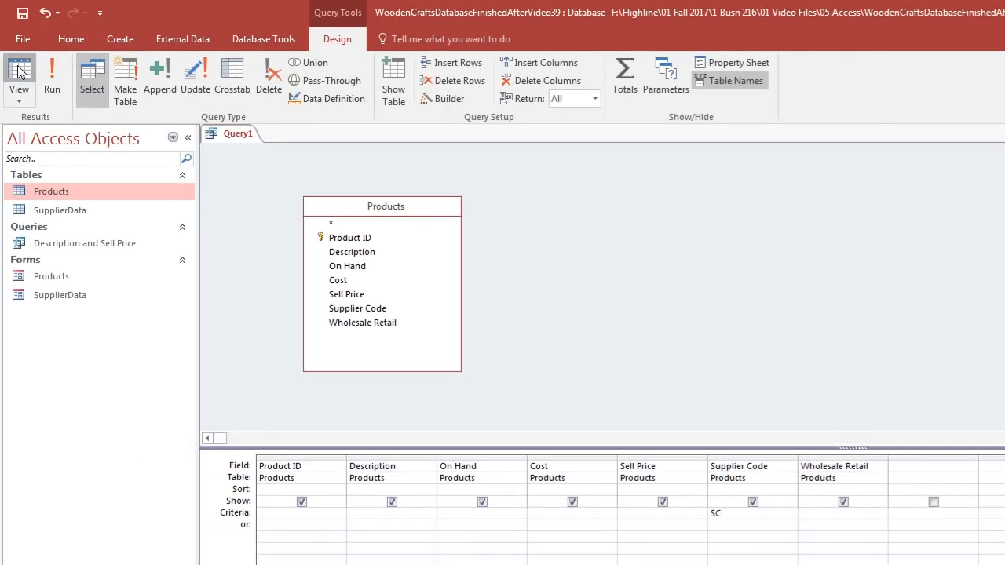
pyautogui.click(19, 71)
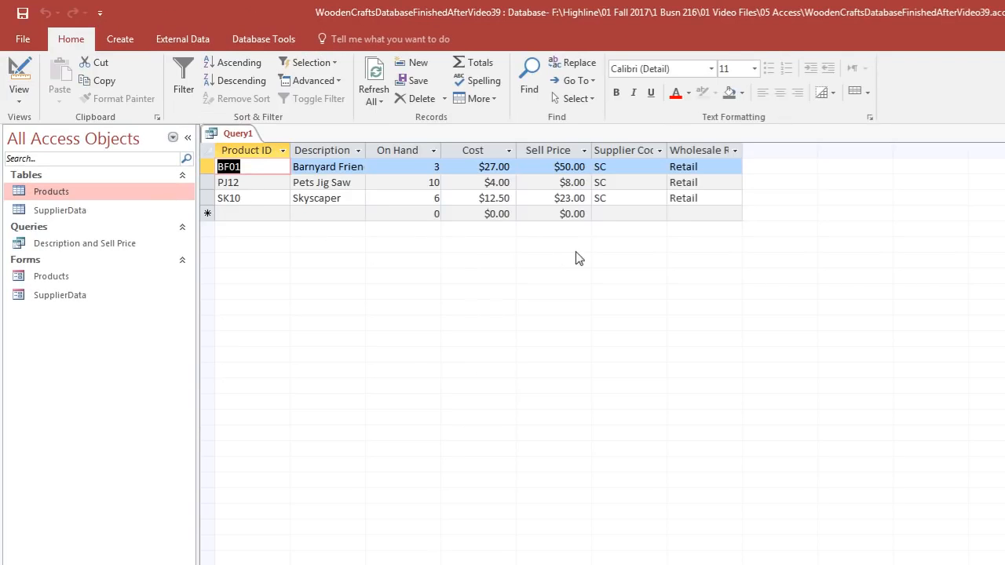
# Step: Save the query as "Product Records From SC"
pyautogui.hotkey('ctrl', 's')
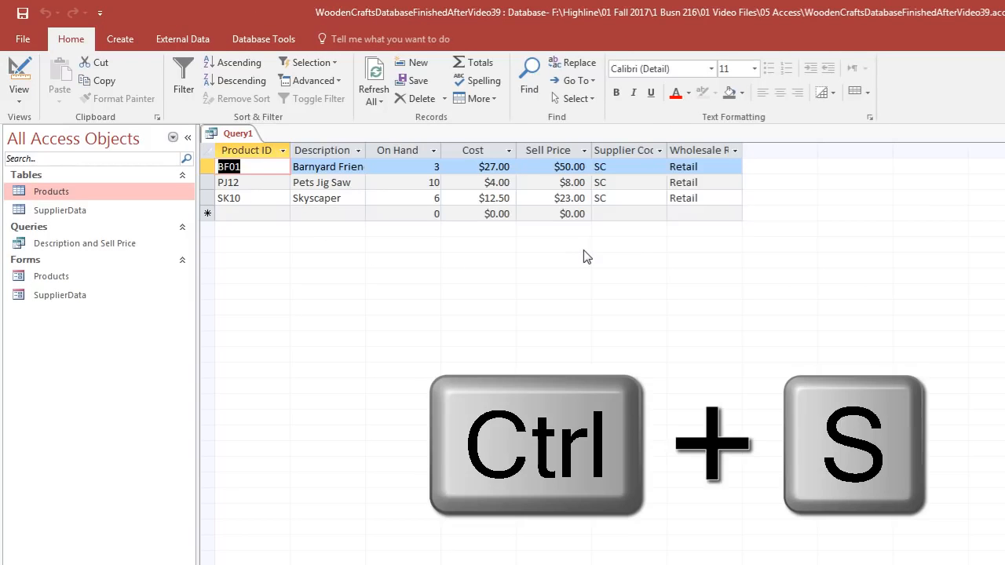
pyautogui.moveTo(756, 243); pyautogui.dragTo(388, 255)
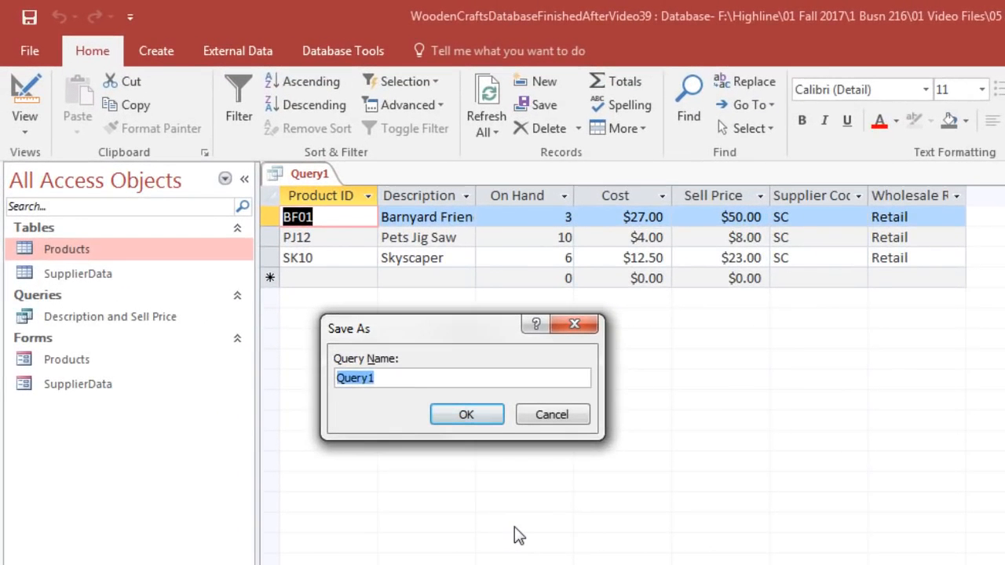
pyautogui.write('Products From SC')
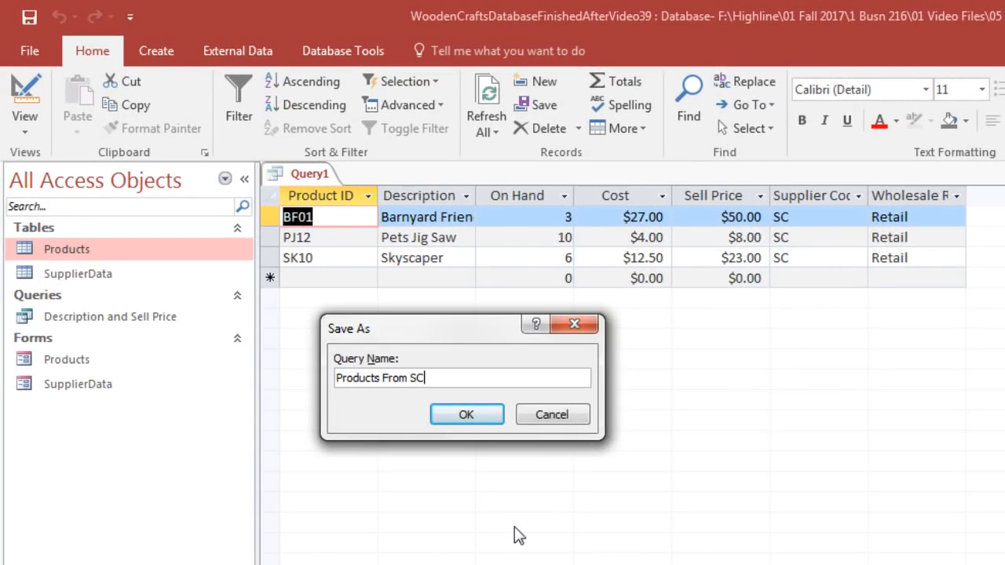
pyautogui.click(378, 380)
pyautogui.write('Record')
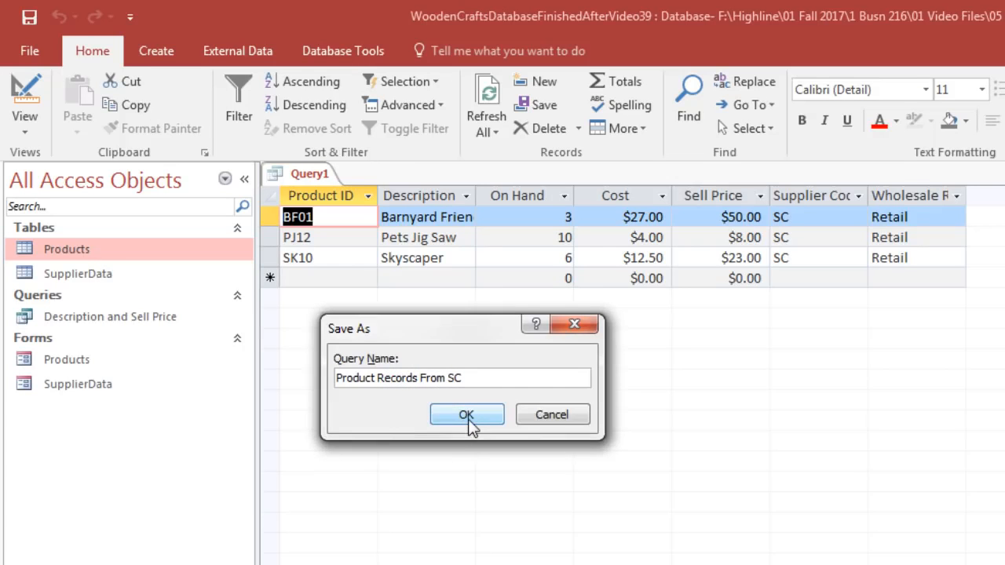
pyautogui.click(472, 423)
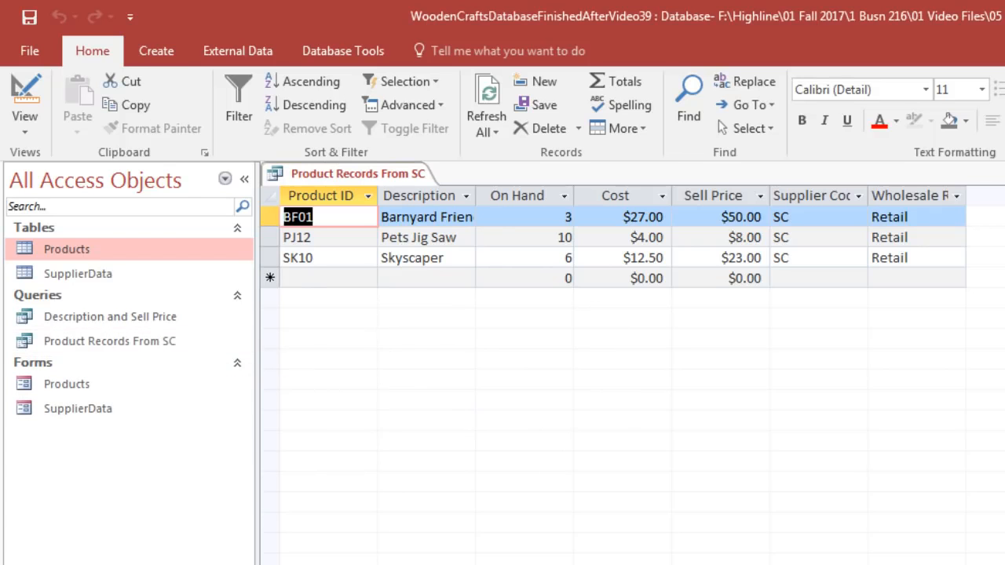
# Step: Close the query and review the supplier codes in the Products table
pyautogui.hotkey('ctrl', 'w')
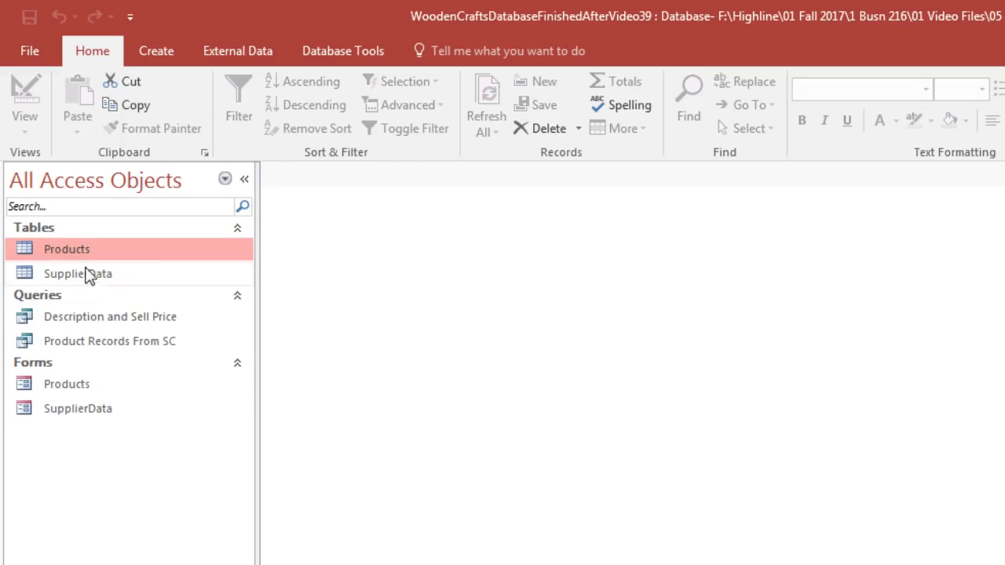
pyautogui.doubleClick(77, 252)
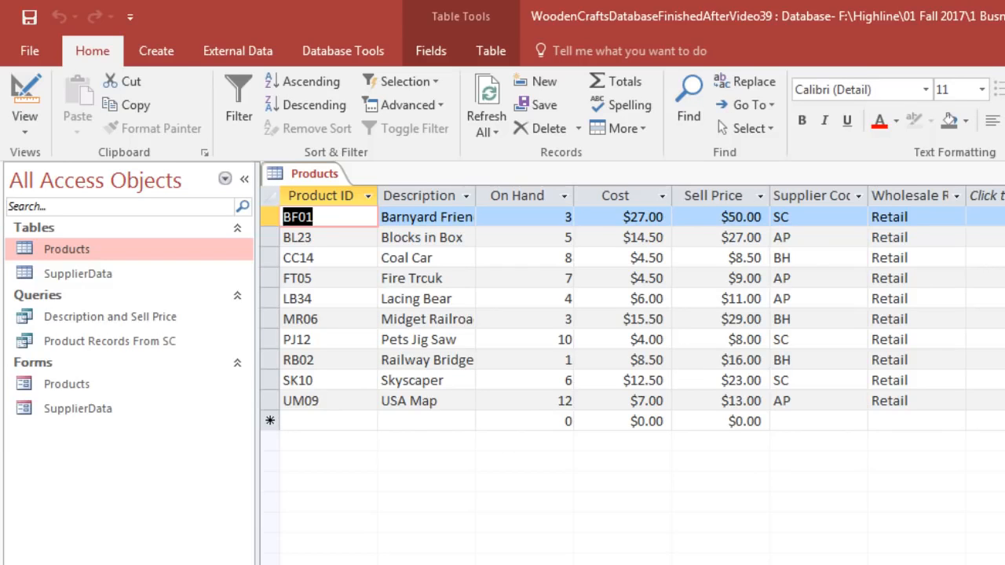
pyautogui.hotkey('ctrl', 'w')
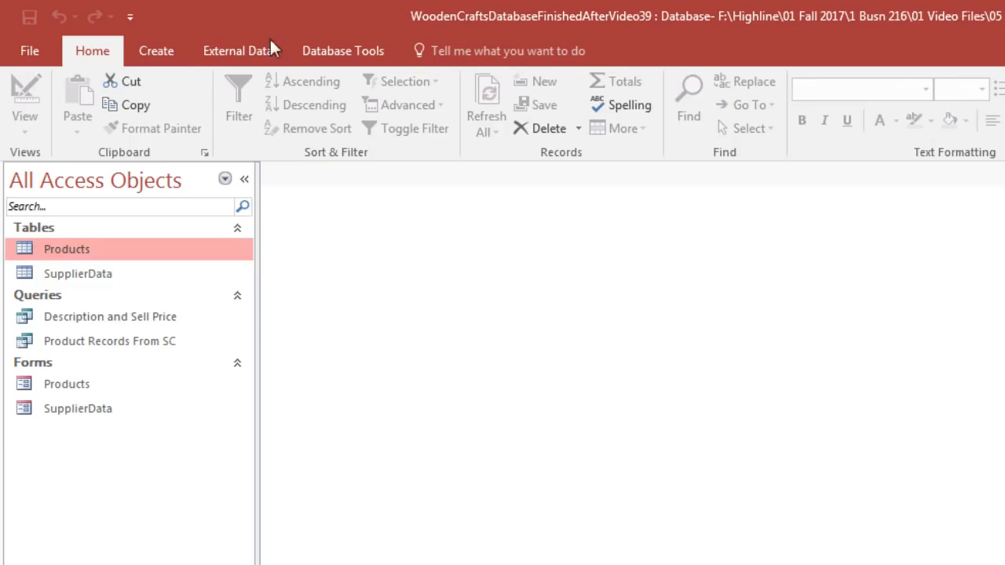
# Step: Start a new query in Design view with the Products table, enlarging the design grid area and the table's field list
pyautogui.click(153, 53)
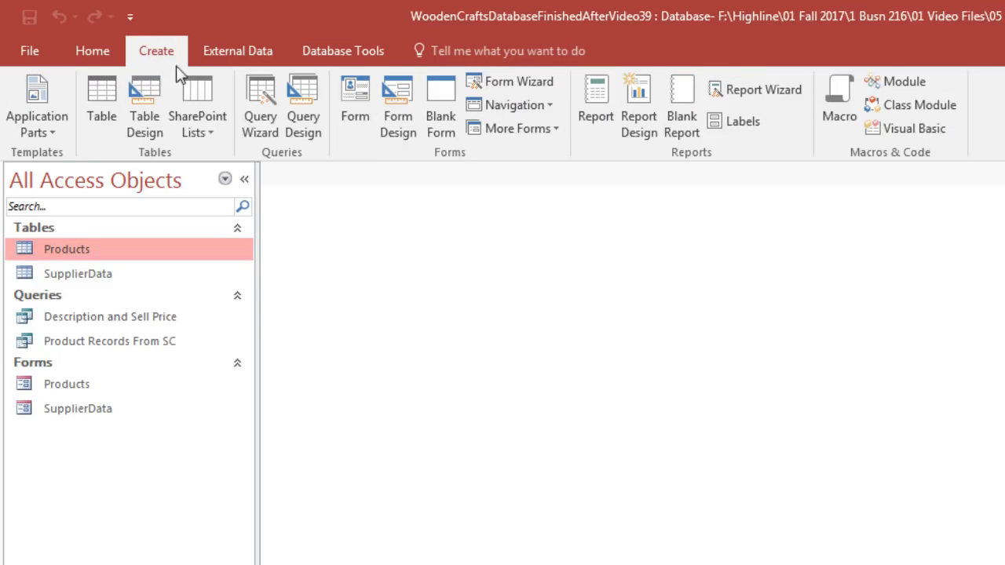
pyautogui.click(312, 124)
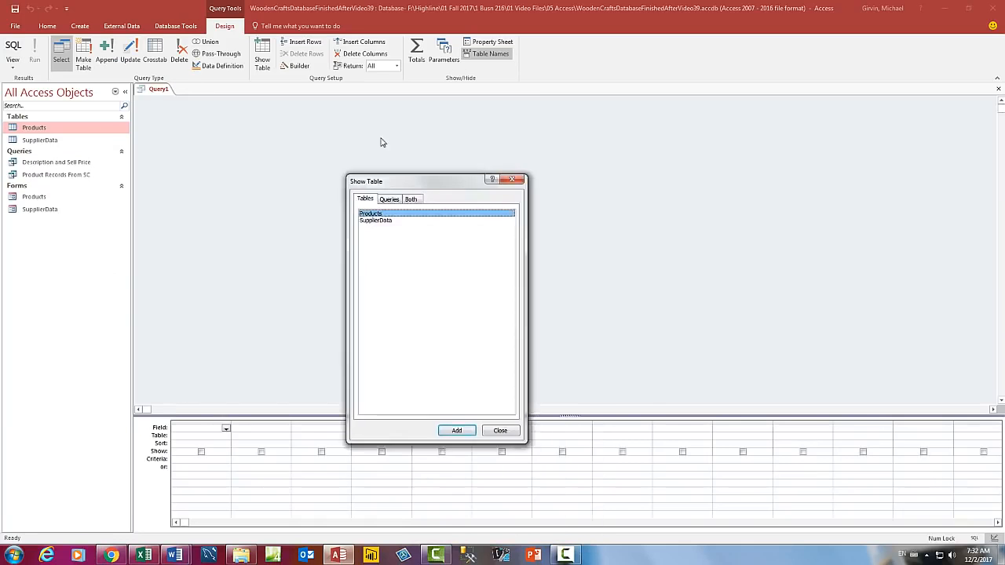
pyautogui.moveTo(385, 181); pyautogui.dragTo(302, 104)
pyautogui.doubleClick(286, 138)
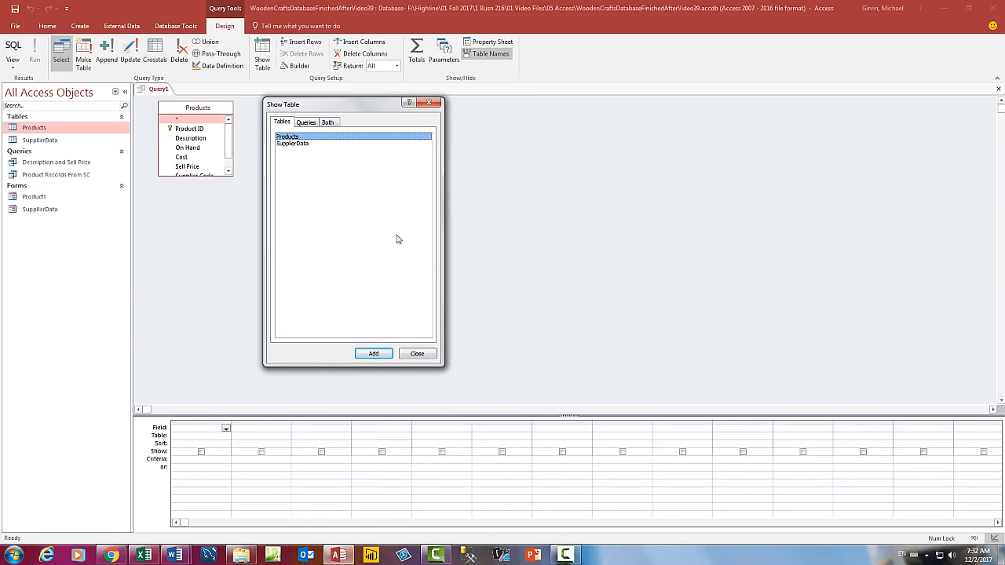
pyautogui.click(417, 354)
pyautogui.moveTo(569, 415); pyautogui.dragTo(550, 279)
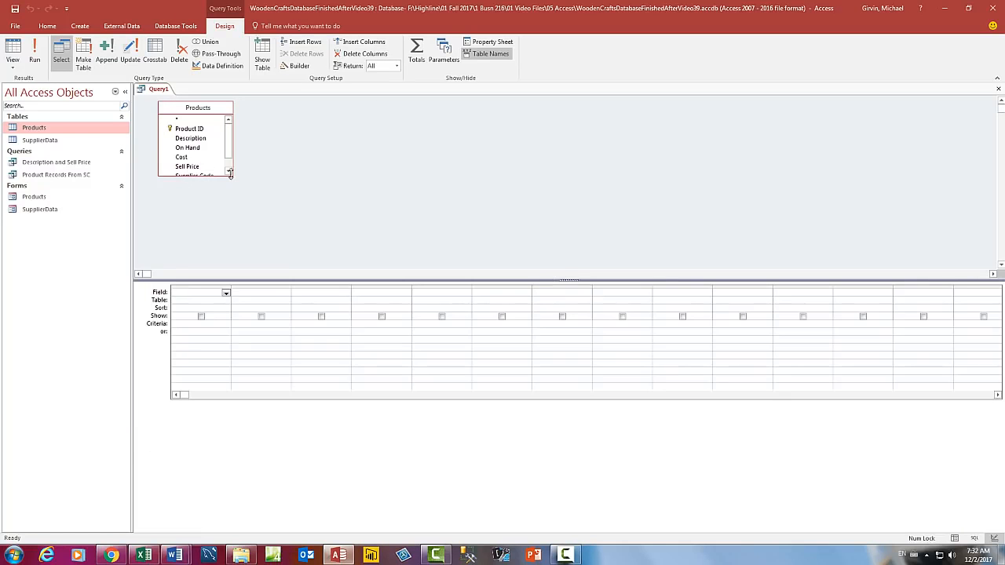
pyautogui.moveTo(232, 175); pyautogui.dragTo(267, 223)
pyautogui.moveTo(237, 110); pyautogui.dragTo(297, 118)
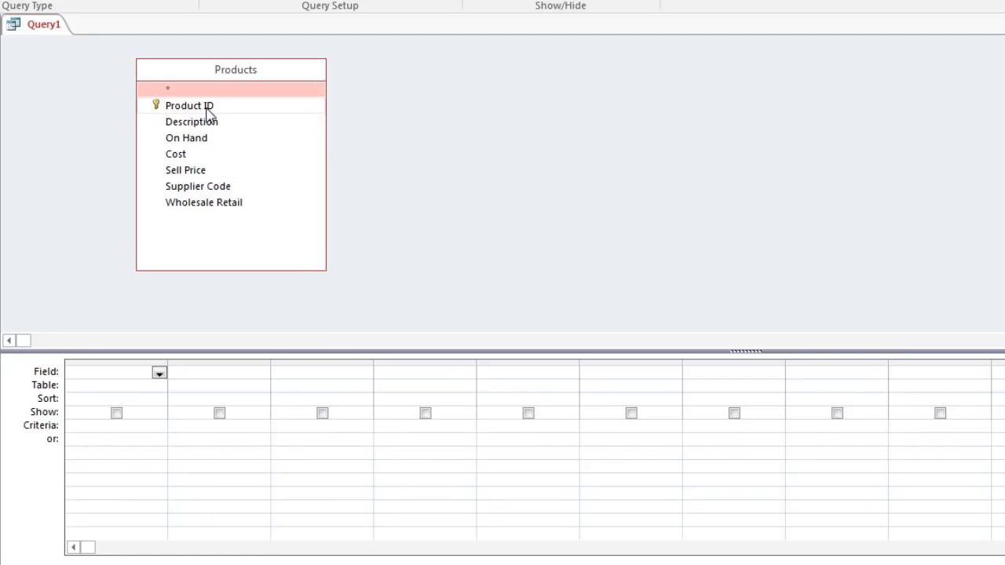
# Step: Add all the Products fields from Product ID through Wholesale Retail to the query design grid together
pyautogui.click(206, 109)
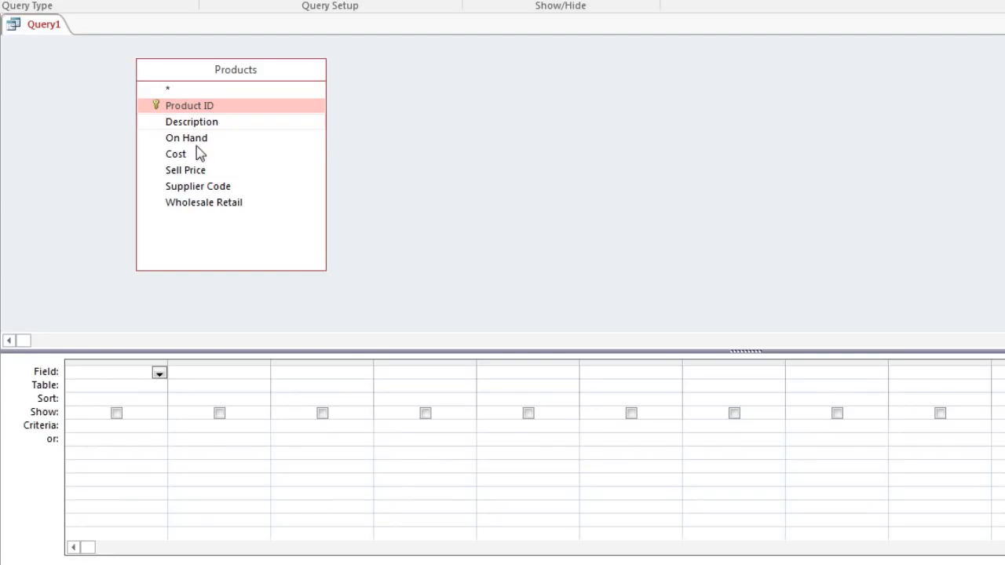
pyautogui.keyDown('shift'); pyautogui.click(193, 206); pyautogui.keyUp('shift')
pyautogui.moveTo(193, 205); pyautogui.dragTo(122, 387)
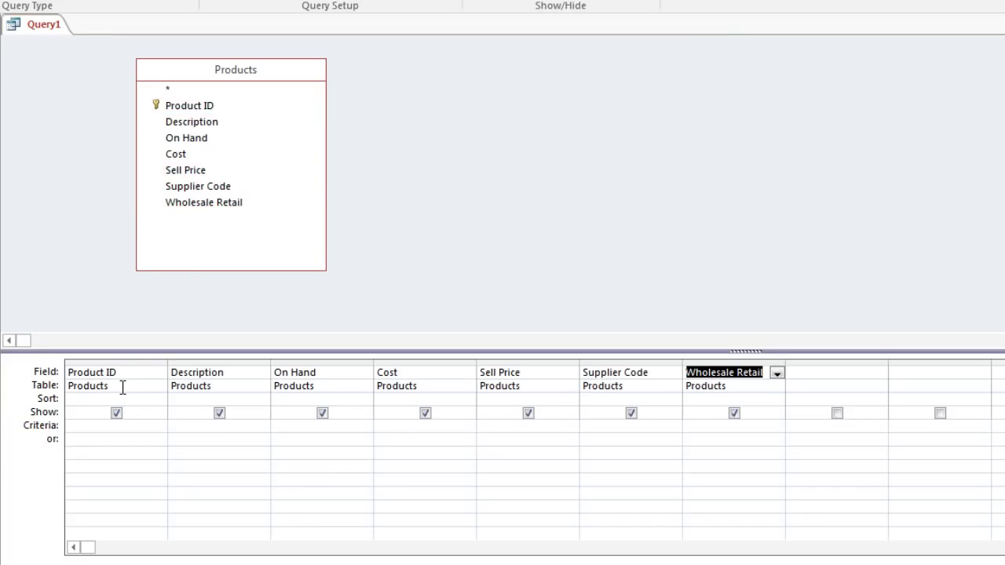
# Step: Set the On Hand criteria to >=10 and show the query result in Datasheet view
pyautogui.click(303, 427)
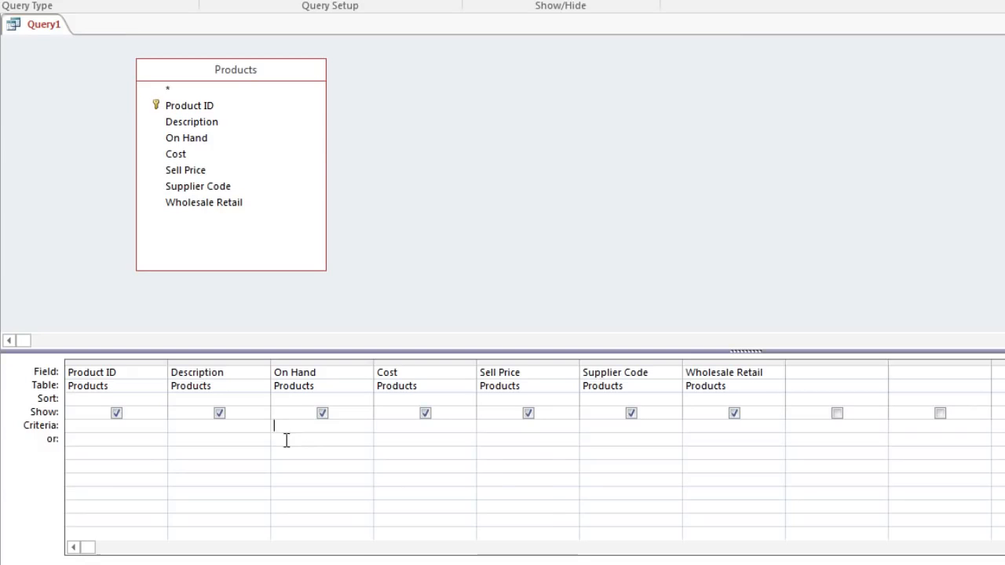
pyautogui.write('>=10')
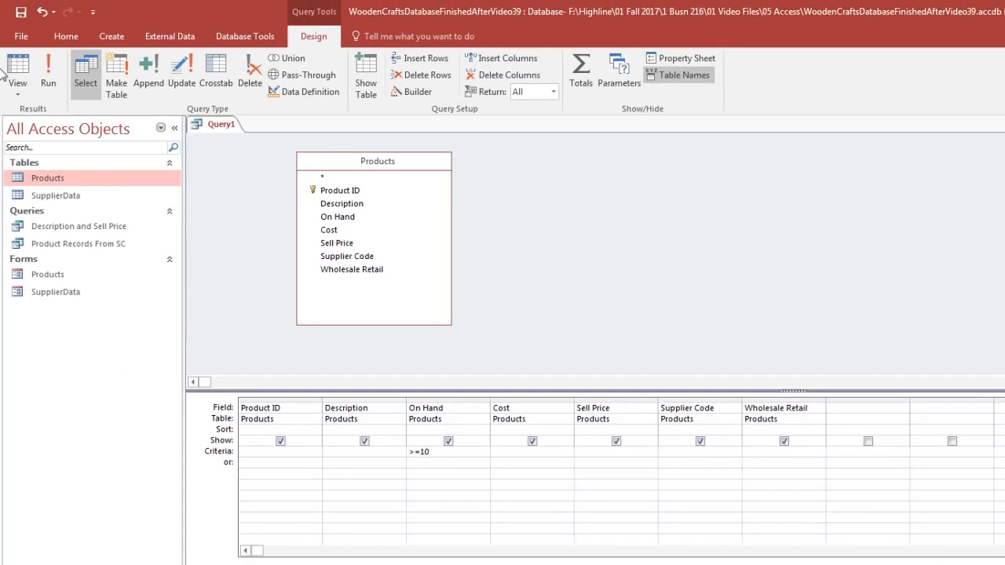
pyautogui.click(21, 64)
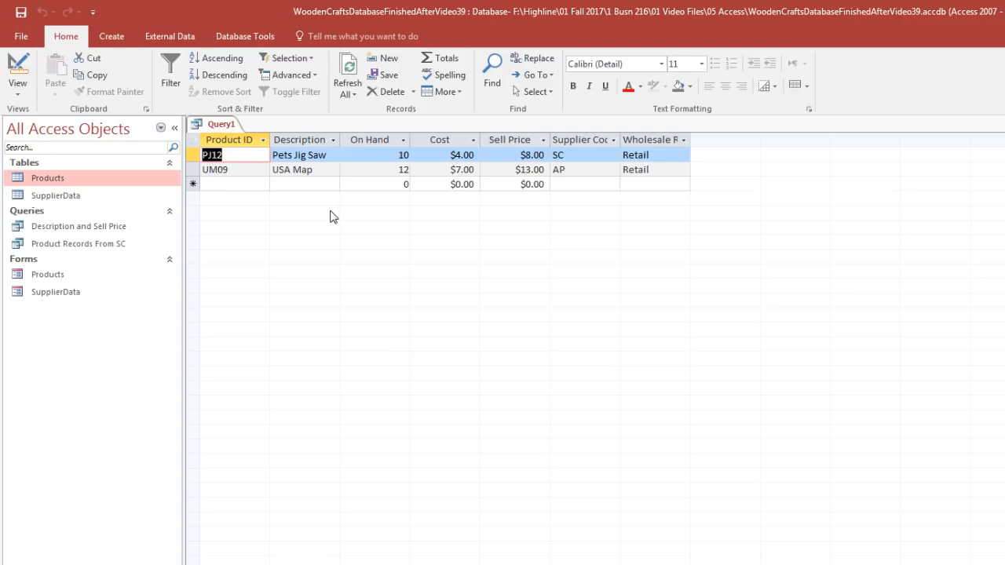
# Step: Save the query as "On Hand > = 10"
pyautogui.hotkey('ctrl', 's')
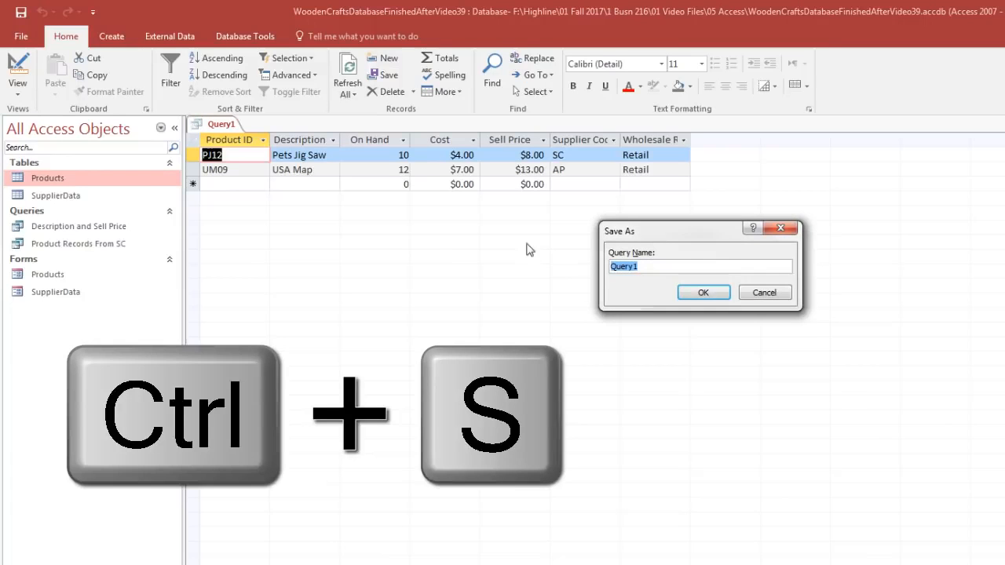
pyautogui.moveTo(606, 227); pyautogui.dragTo(277, 232)
pyautogui.write('On Hand > = 10')
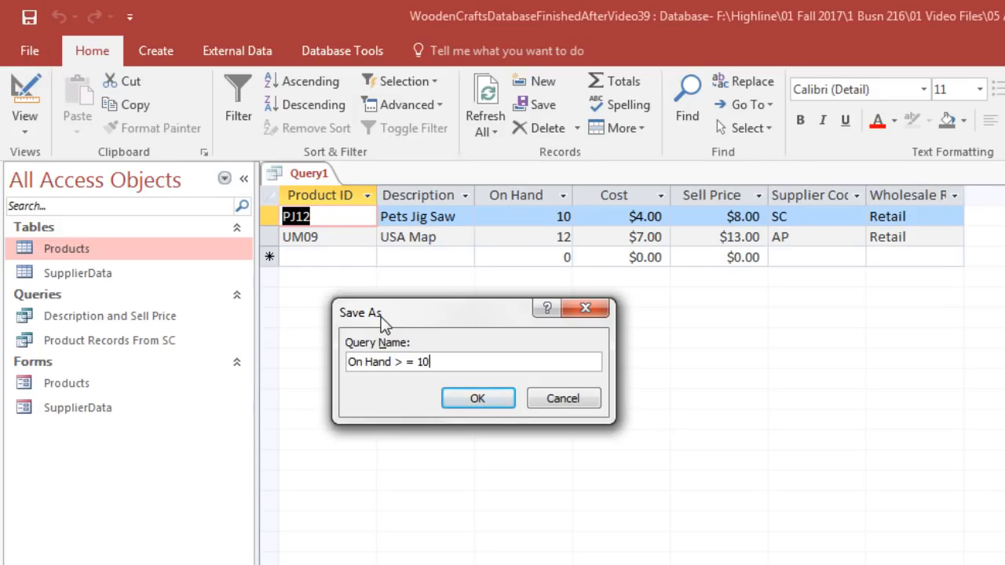
pyautogui.click(477, 400)
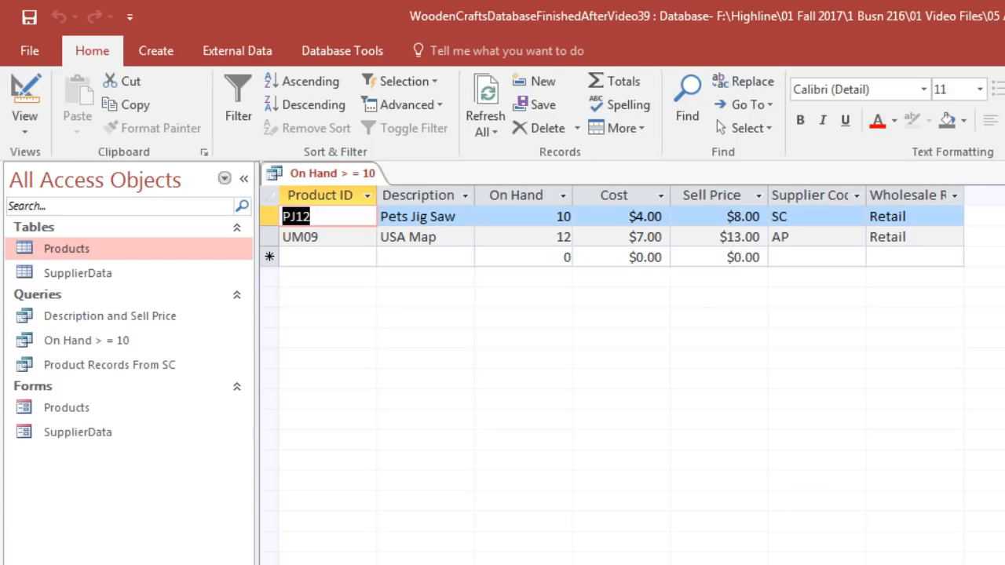
# Step: Close the query and review the records in the Products table, closing the table again
pyautogui.hotkey('ctrl', 'w')
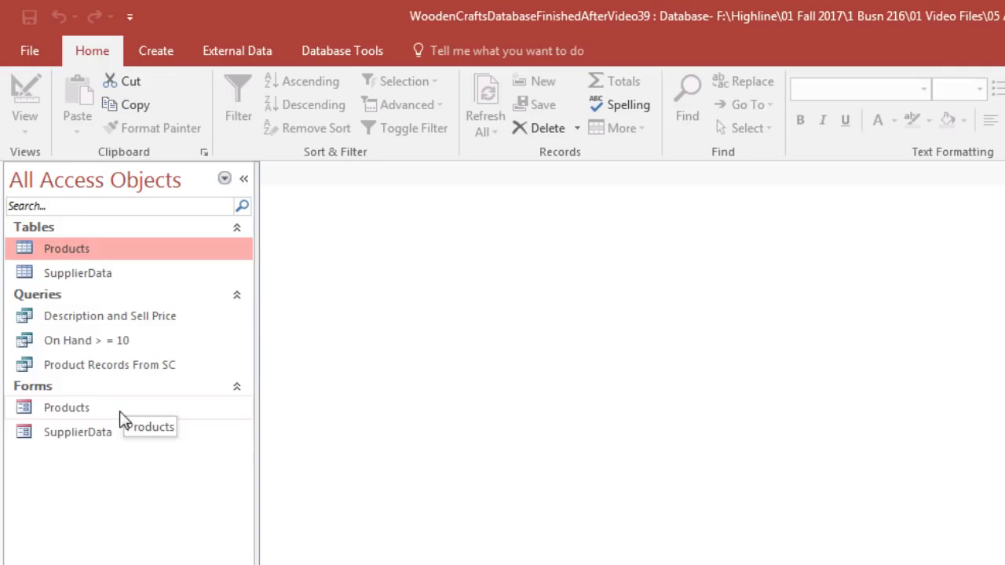
pyautogui.doubleClick(73, 254)
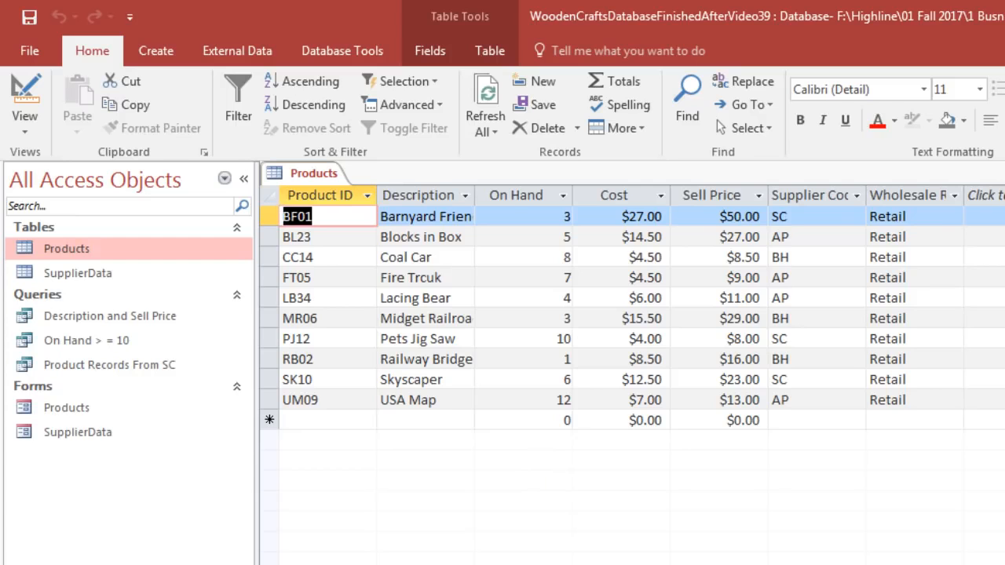
pyautogui.hotkey('ctrl', 'w')
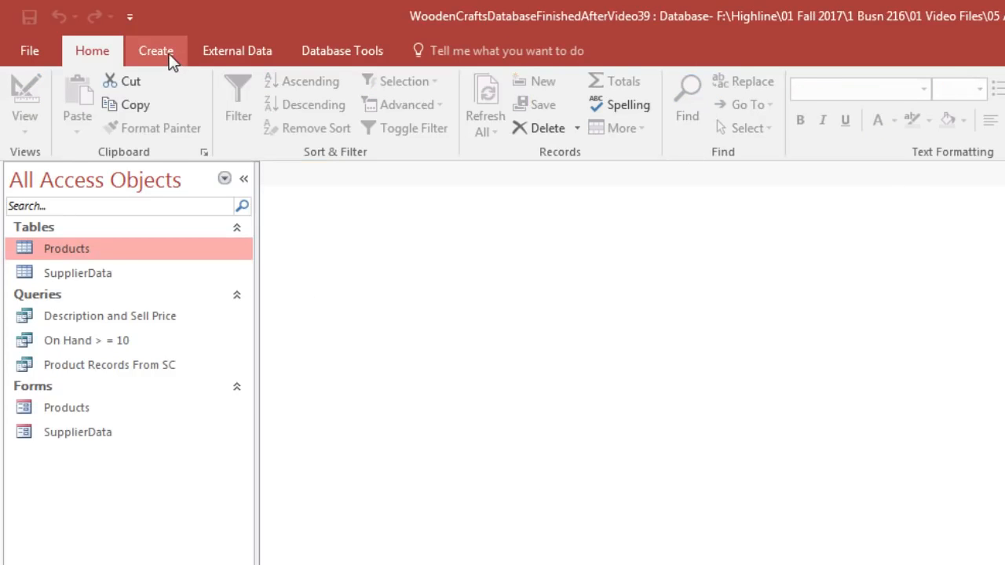
# Step: Start another query in Design view with the Products table and enlarge its field list to show every field
pyautogui.click(161, 52)
pyautogui.click(307, 98)
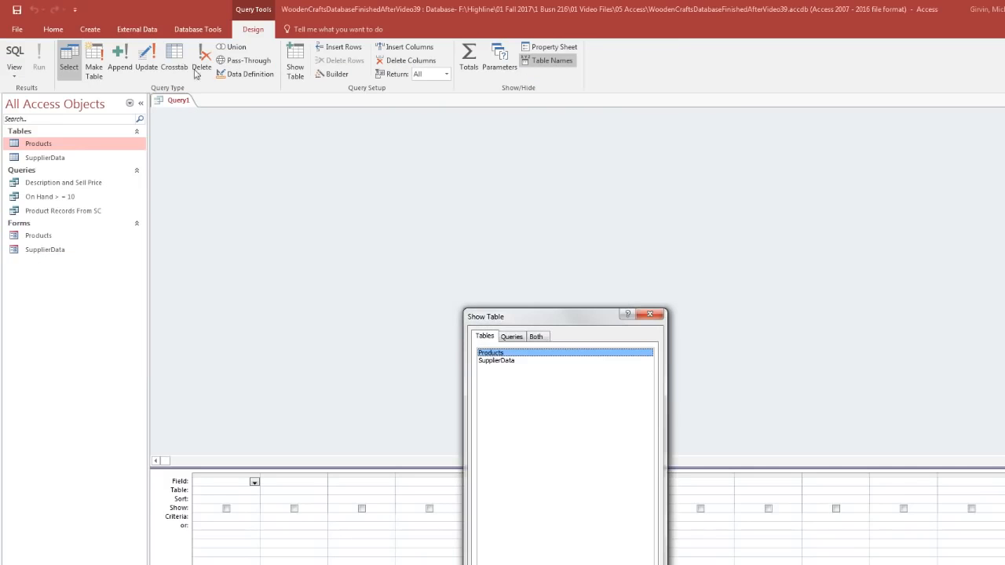
pyautogui.moveTo(532, 322); pyautogui.dragTo(366, 159)
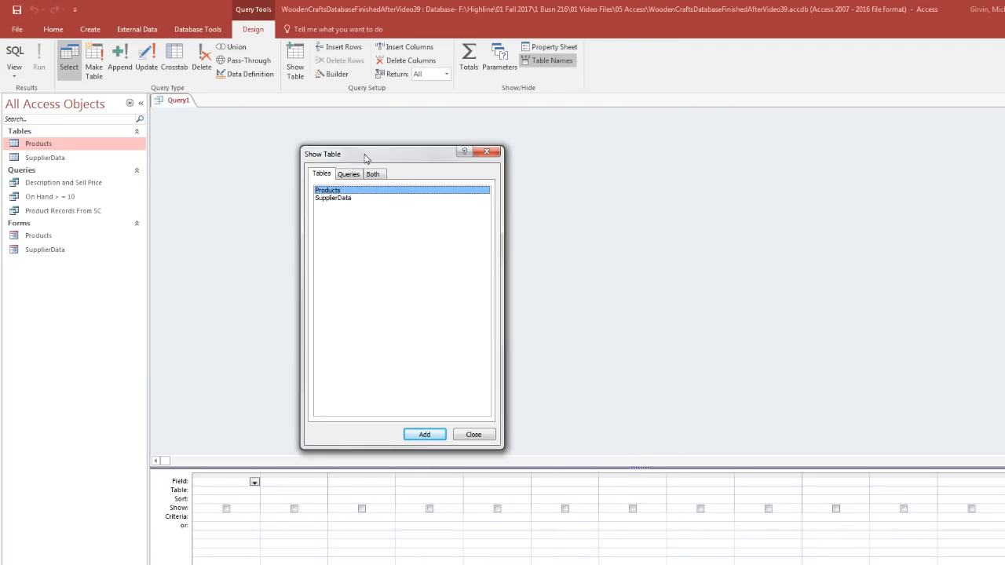
pyautogui.doubleClick(330, 192)
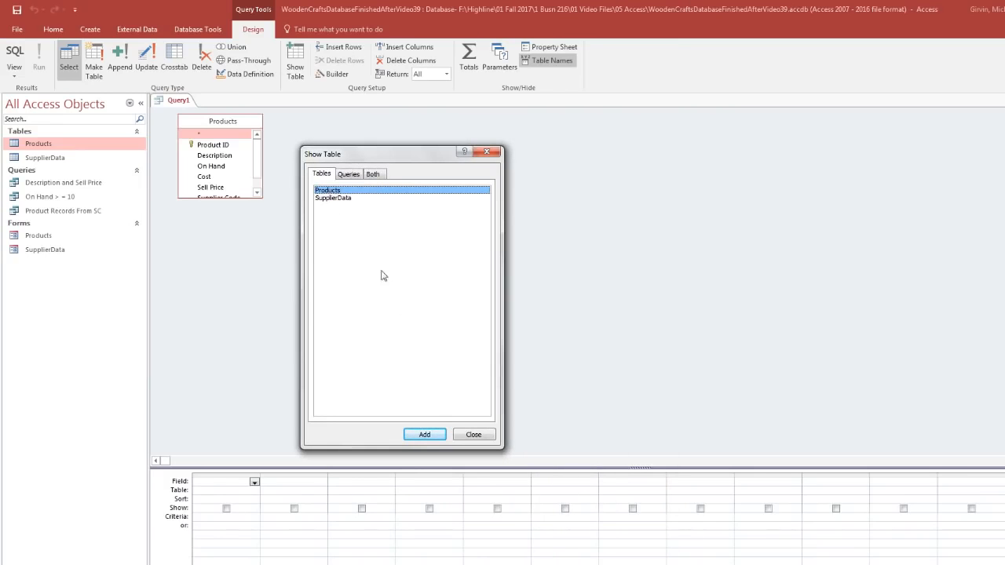
pyautogui.click(473, 435)
pyautogui.moveTo(263, 197); pyautogui.dragTo(315, 281)
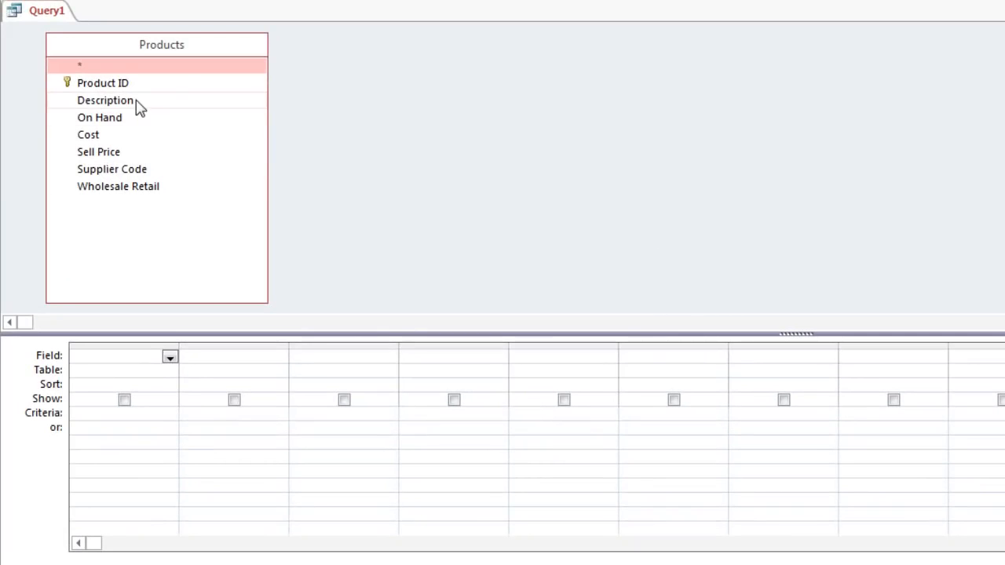
# Step: Add the Description, On Hand and Sell Price fields to the query design grid together
pyautogui.click(163, 117)
pyautogui.keyDown('ctrl'); pyautogui.click(123, 120); pyautogui.keyUp('ctrl')
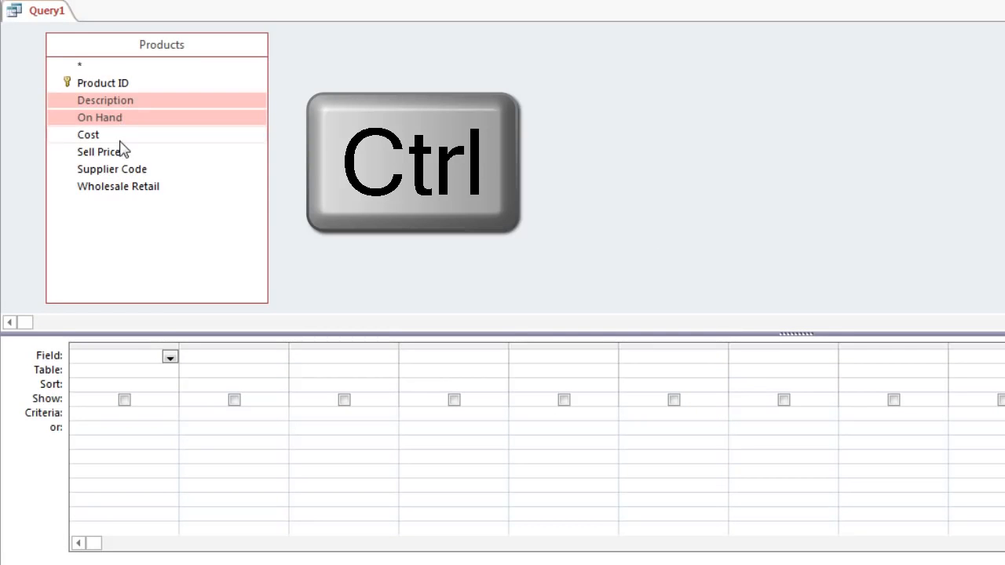
pyautogui.keyDown('ctrl'); pyautogui.click(119, 153); pyautogui.keyUp('ctrl')
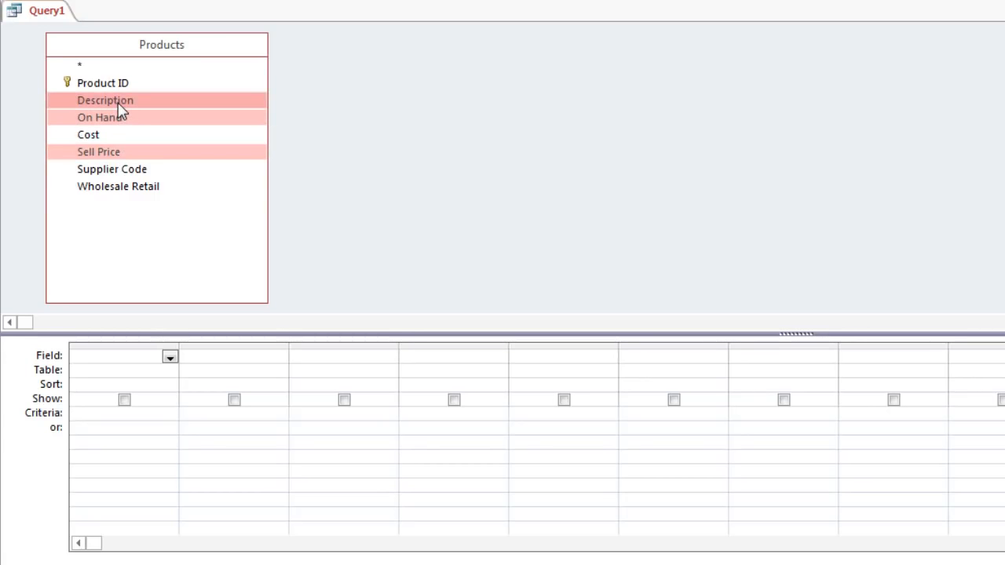
pyautogui.moveTo(116, 106); pyautogui.dragTo(127, 359)
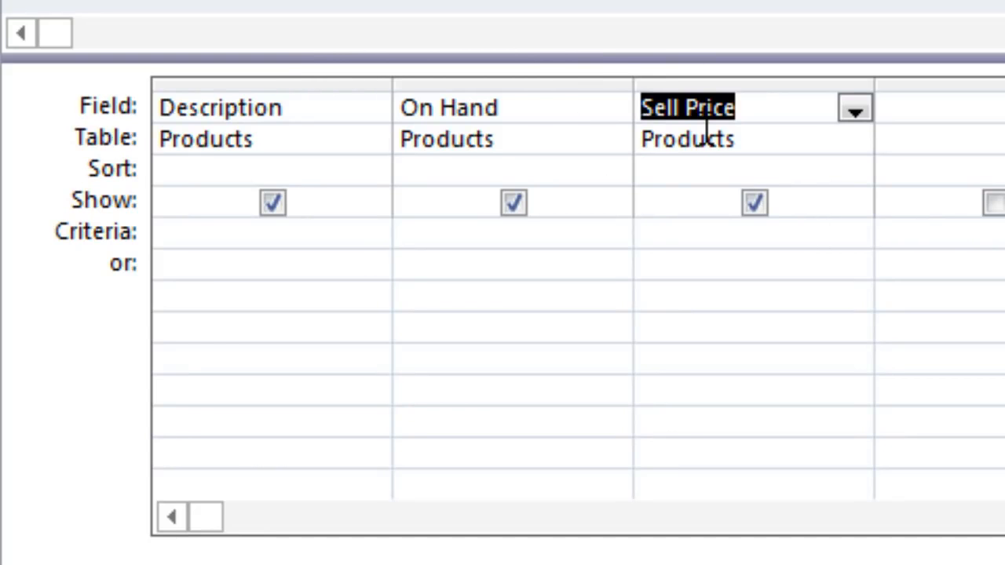
# Step: Set the Sell Price criteria to <10 and the On Hand criteria to >=8 on the same row, and show the result in Datasheet view
pyautogui.click(708, 244)
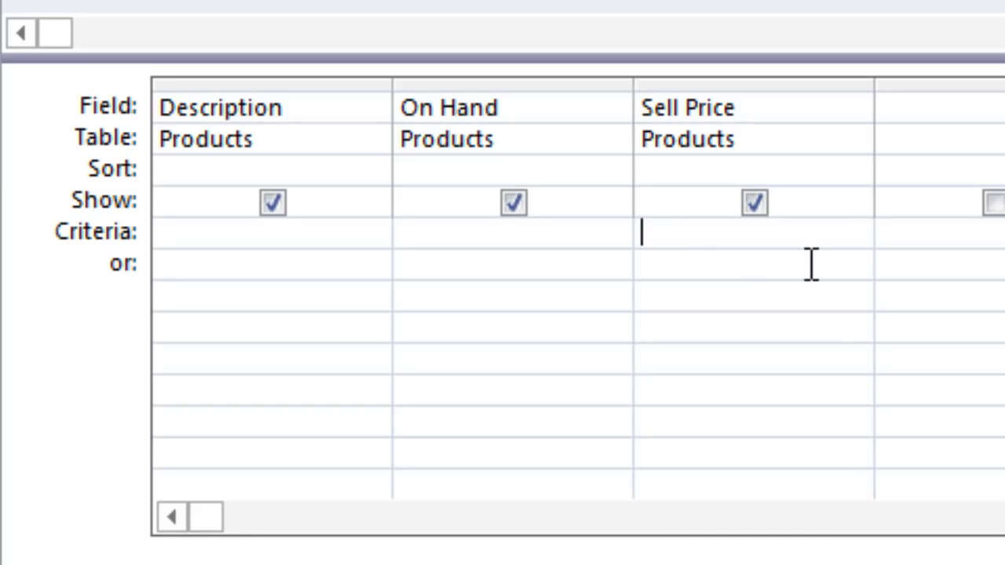
pyautogui.write('<10')
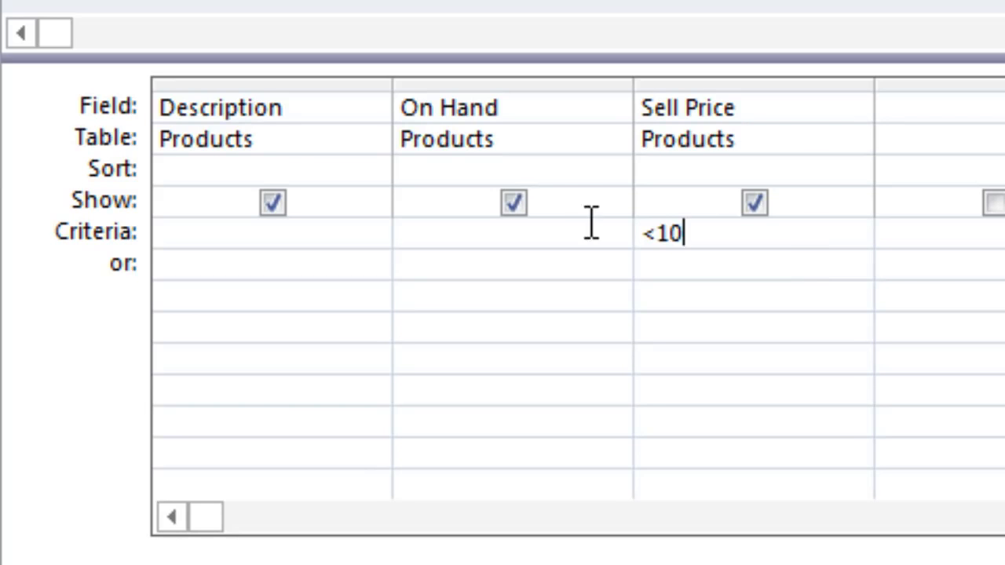
pyautogui.click(566, 228)
pyautogui.write('>=8')
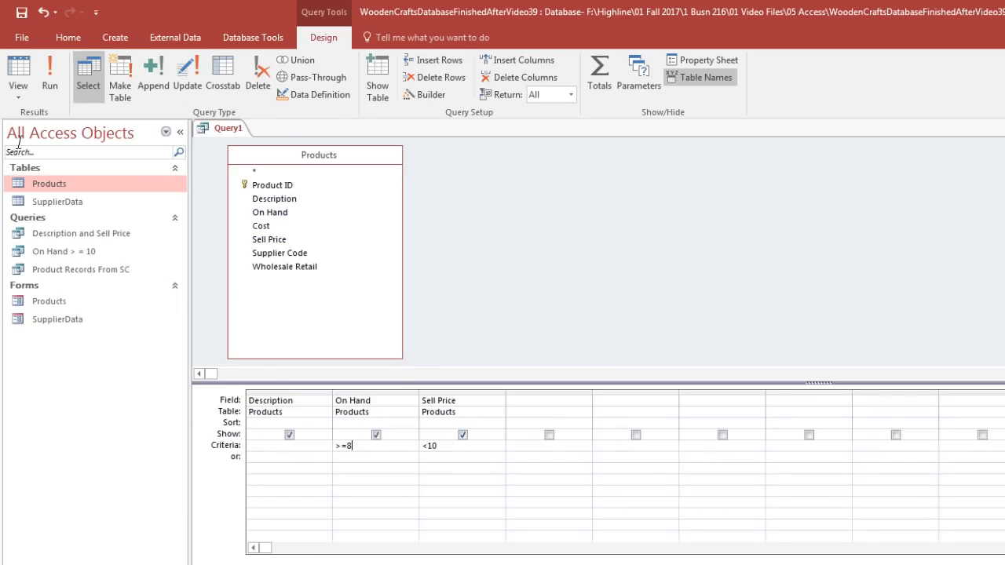
pyautogui.click(18, 78)
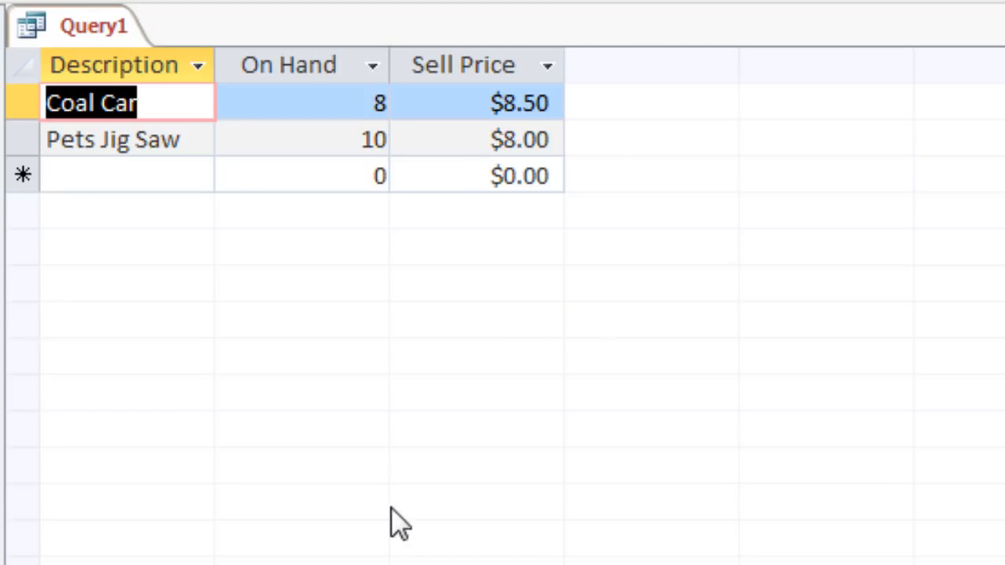
# Step: Save the query as "Sell Price <$10 AND On Hand >=8"
pyautogui.hotkey('ctrl', 's')
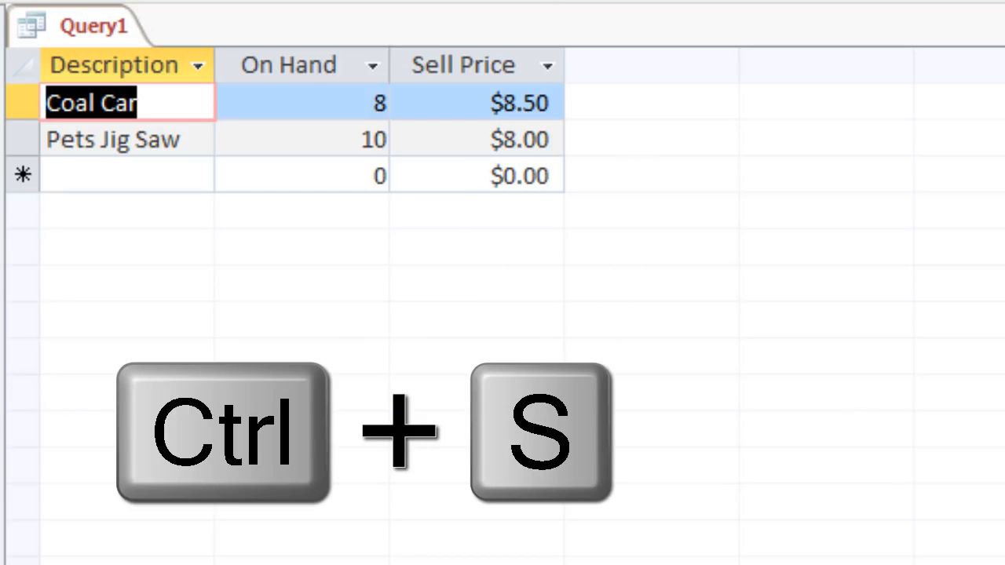
pyautogui.moveTo(403, 264); pyautogui.dragTo(177, 294)
pyautogui.write('Sell Price <$10 AND On Hand >=8')
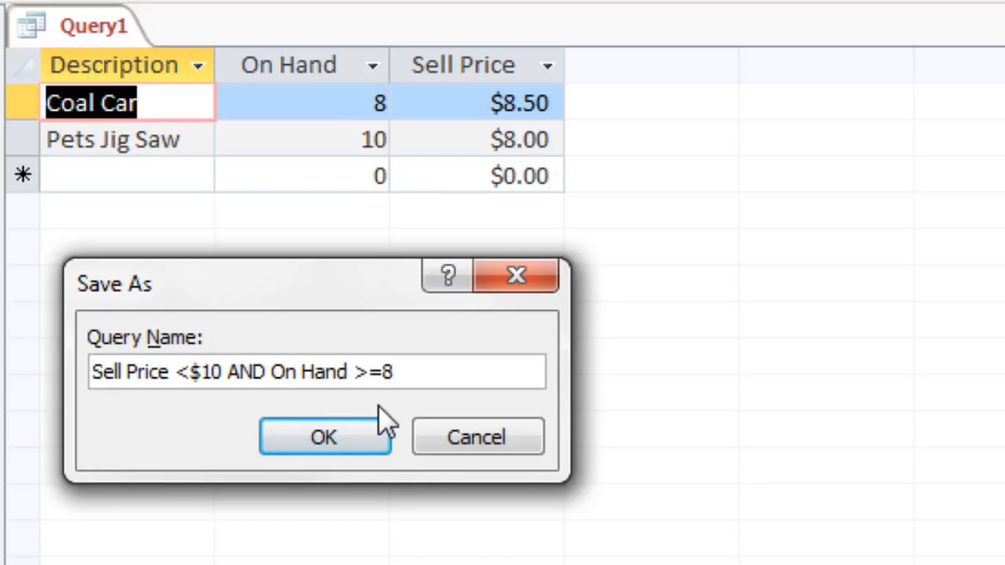
pyautogui.click(336, 440)
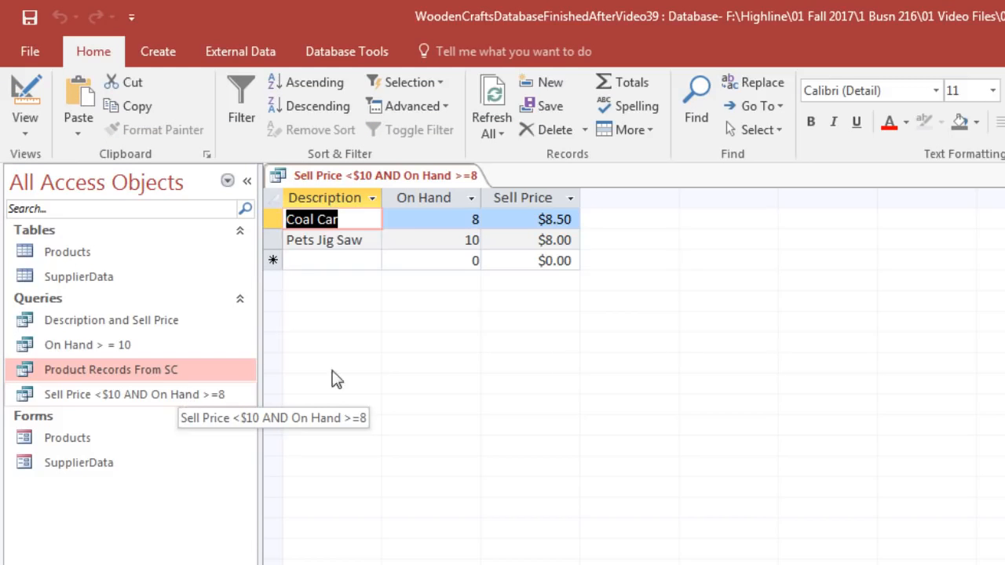
# Step: Close the query and review the On Hand and Sell Price values in the Products table, closing the table again
pyautogui.hotkey('ctrl', 'w')
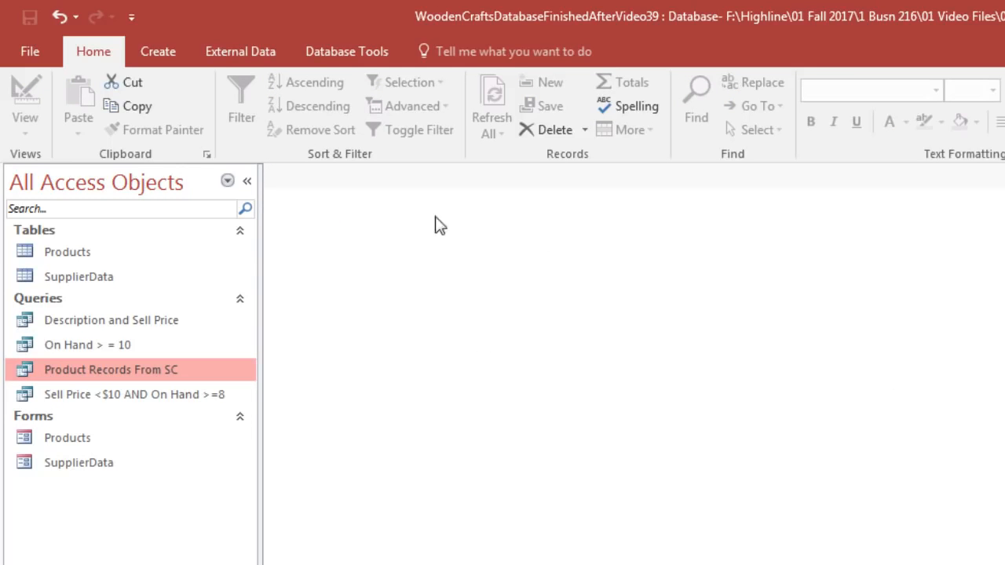
pyautogui.doubleClick(97, 258)
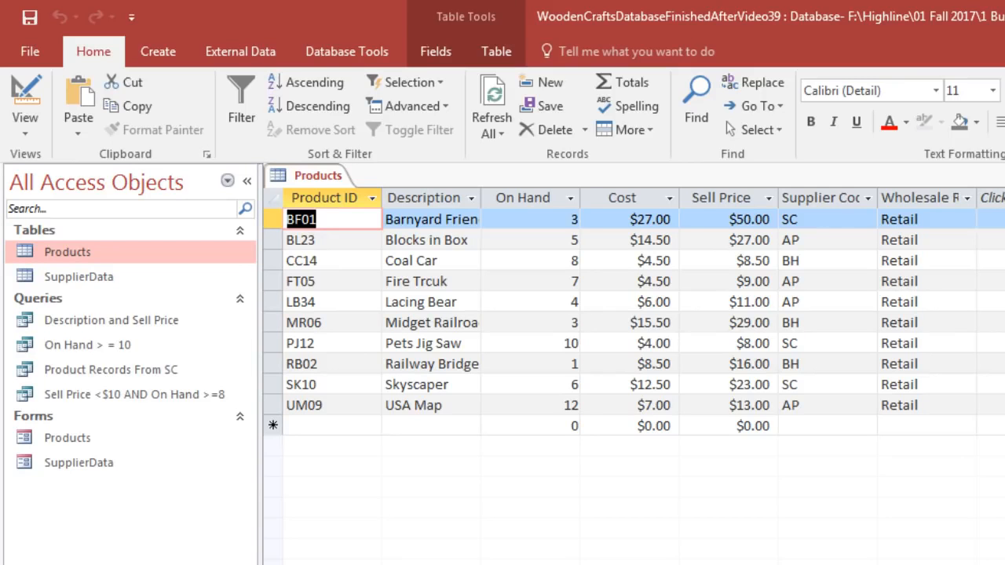
pyautogui.hotkey('ctrl', 'w')
# Step: Start a new query in Design view and add the Products table to it
pyautogui.click(163, 60)
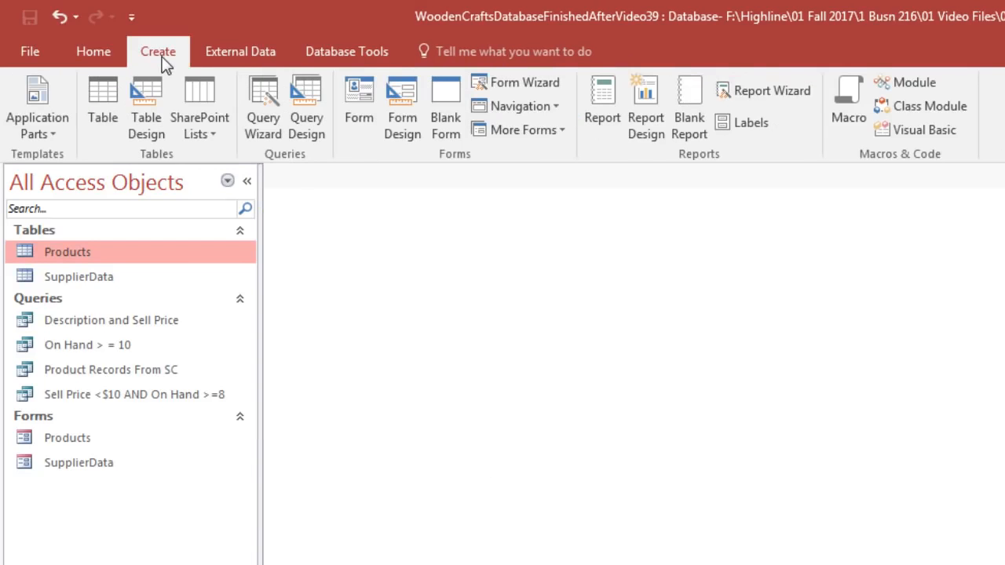
pyautogui.click(313, 122)
pyautogui.moveTo(931, 559); pyautogui.dragTo(593, 288)
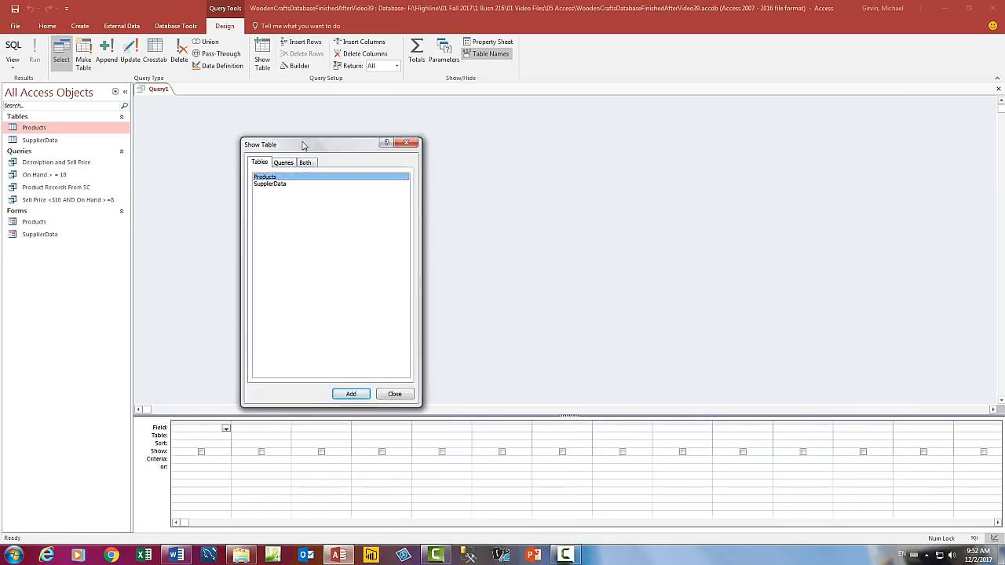
pyautogui.moveTo(303, 145); pyautogui.dragTo(293, 143)
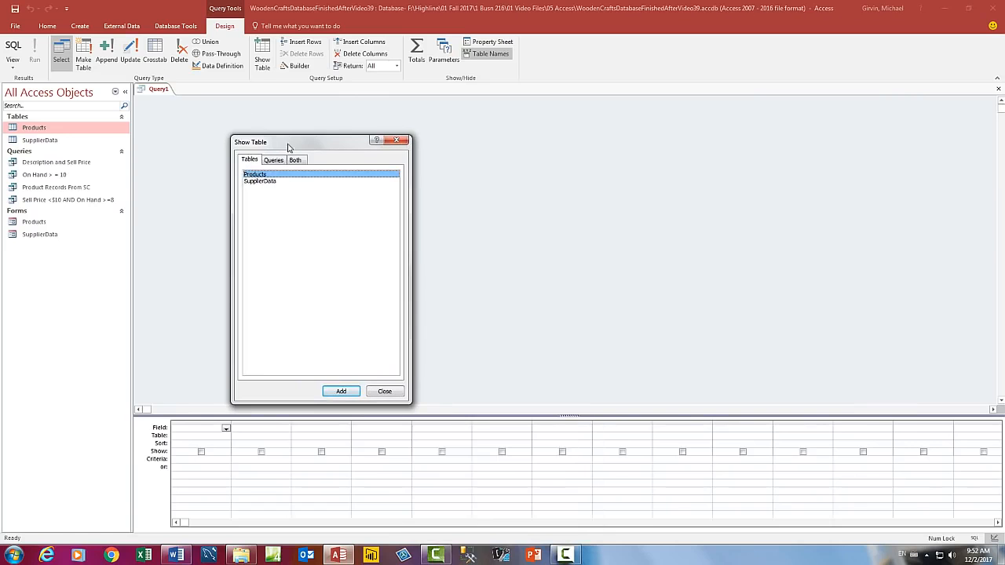
pyautogui.doubleClick(260, 174)
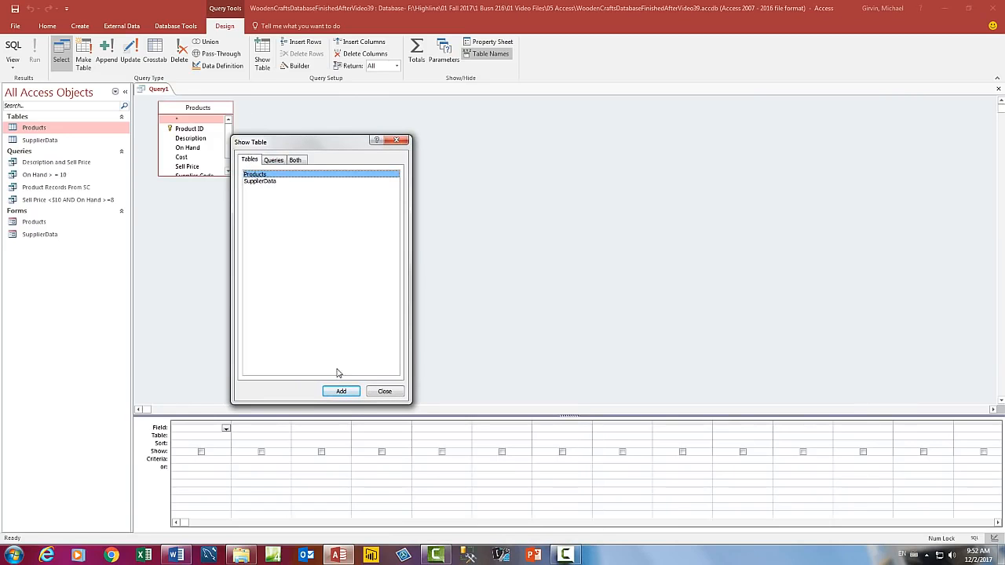
pyautogui.click(384, 391)
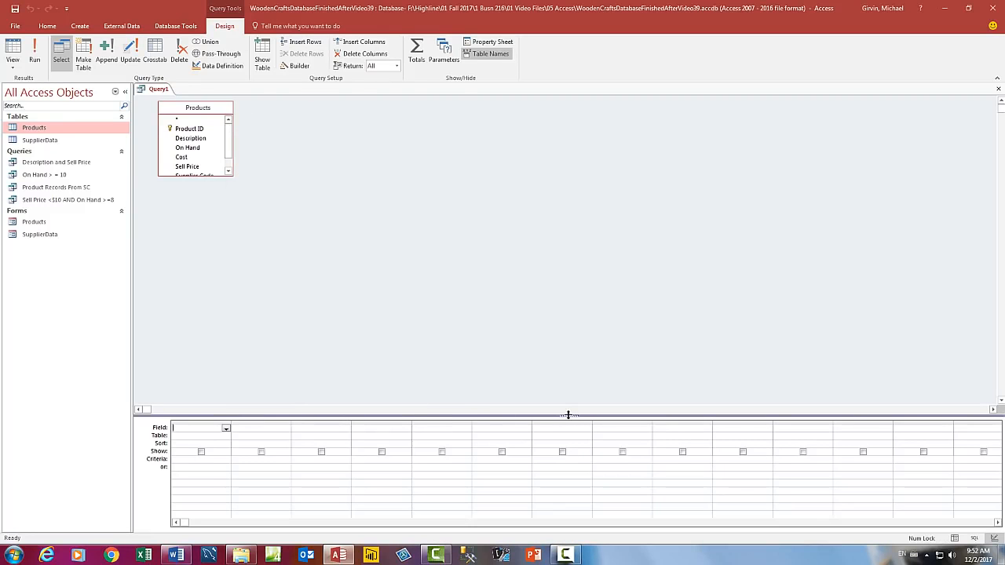
# Step: Enlarge the design grid and the Products field list, and add all fields from Product ID through Wholesale Retail to the query
pyautogui.moveTo(569, 415); pyautogui.dragTo(543, 289)
pyautogui.moveTo(533, 226); pyautogui.dragTo(533, 221)
pyautogui.moveTo(232, 174); pyautogui.dragTo(259, 195)
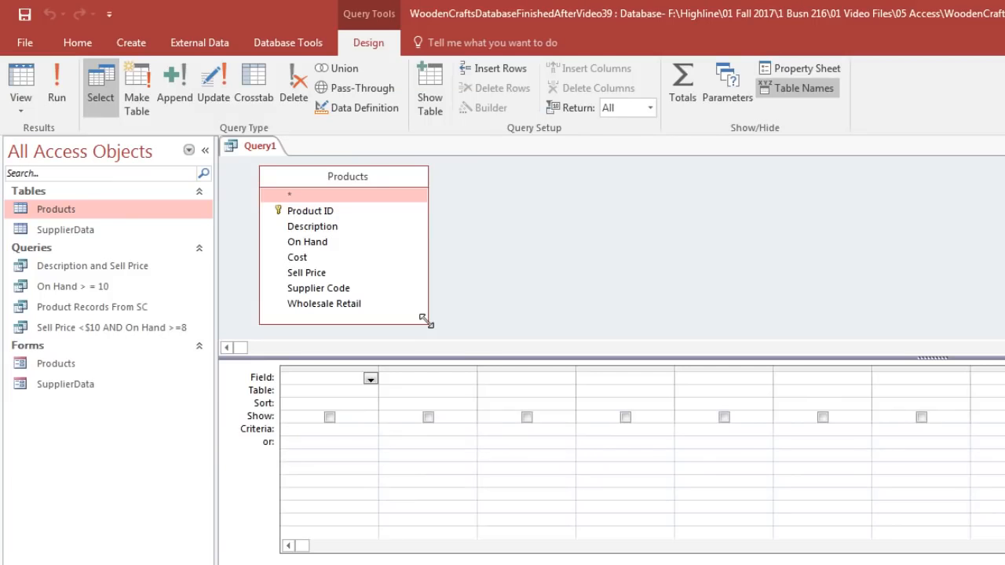
pyautogui.click(325, 212)
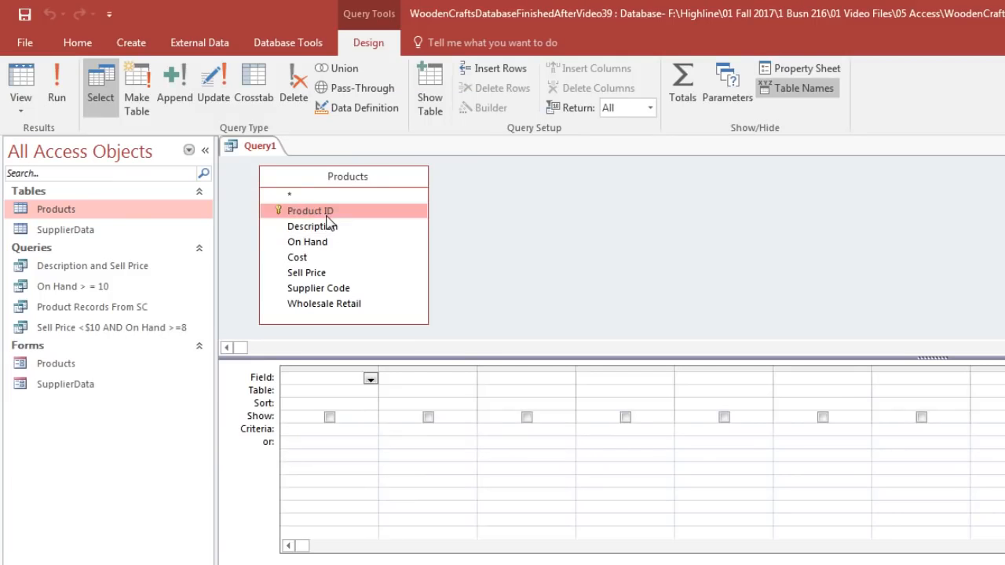
pyautogui.keyDown('shift'); pyautogui.click(308, 306); pyautogui.keyUp('shift')
pyautogui.moveTo(303, 242); pyautogui.dragTo(329, 390)
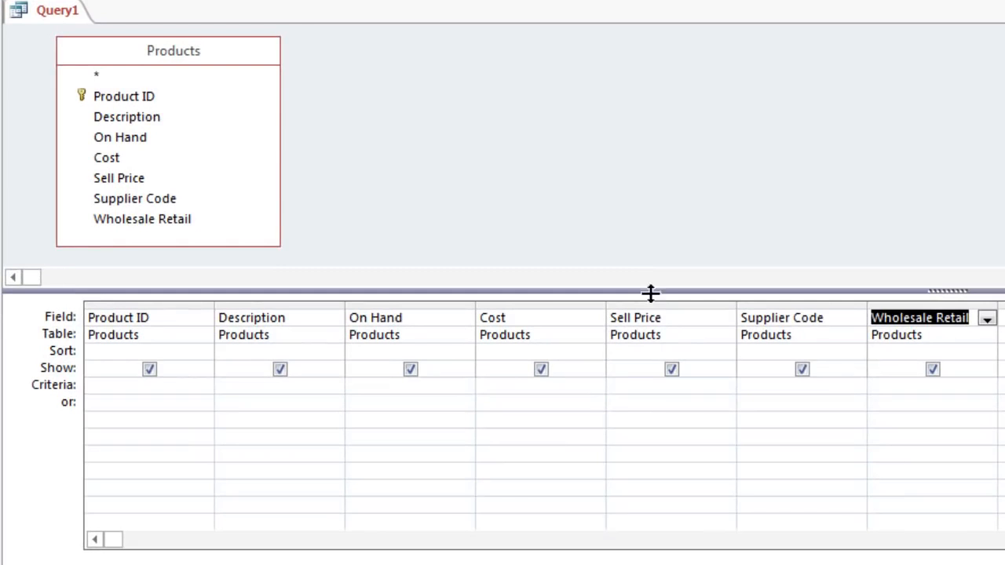
# Step: Widen the Sell Price column, set its criteria to Between 5 And 10, and show the result in Datasheet view
pyautogui.click(664, 385)
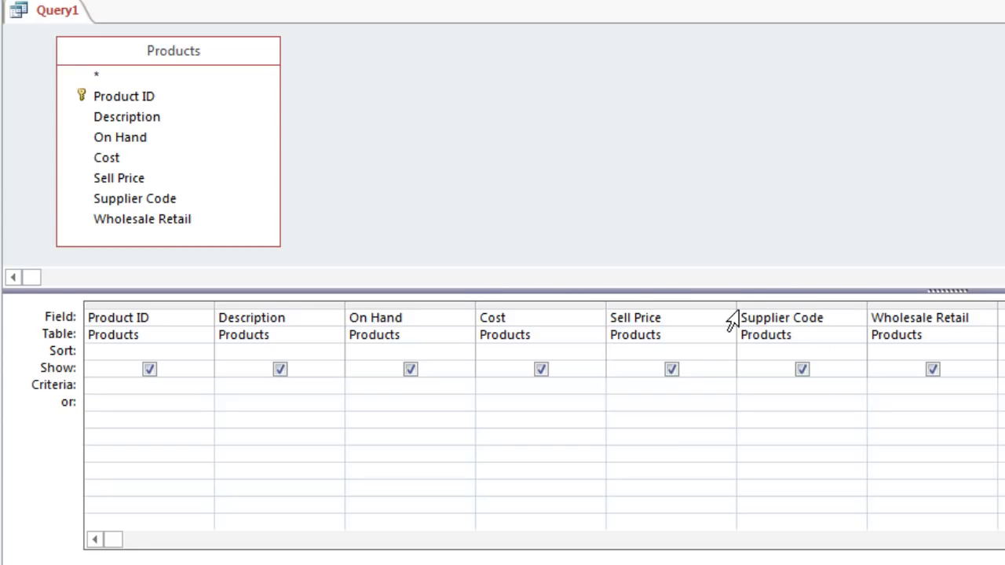
pyautogui.moveTo(735, 307); pyautogui.dragTo(814, 307)
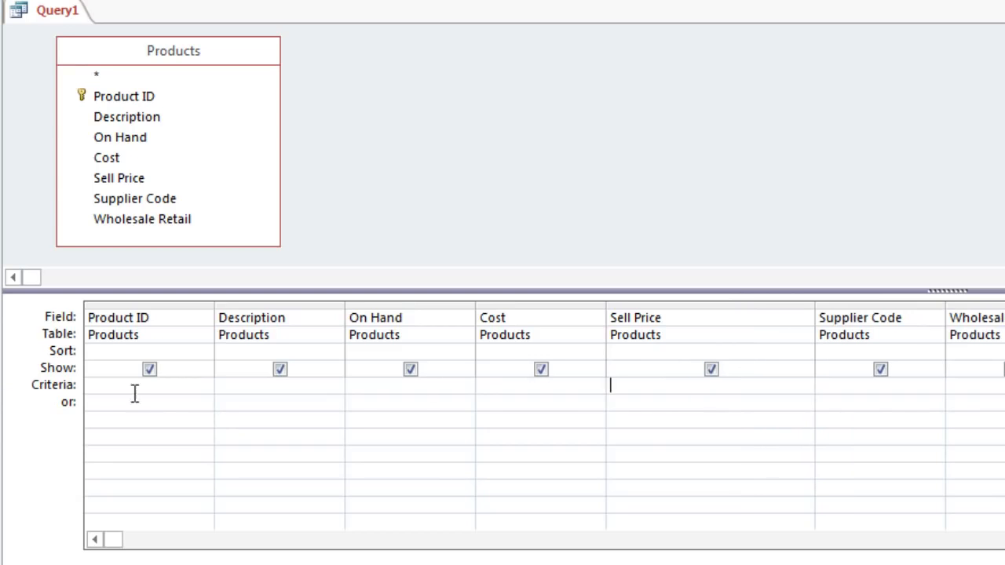
pyautogui.write('between 5 and 10')
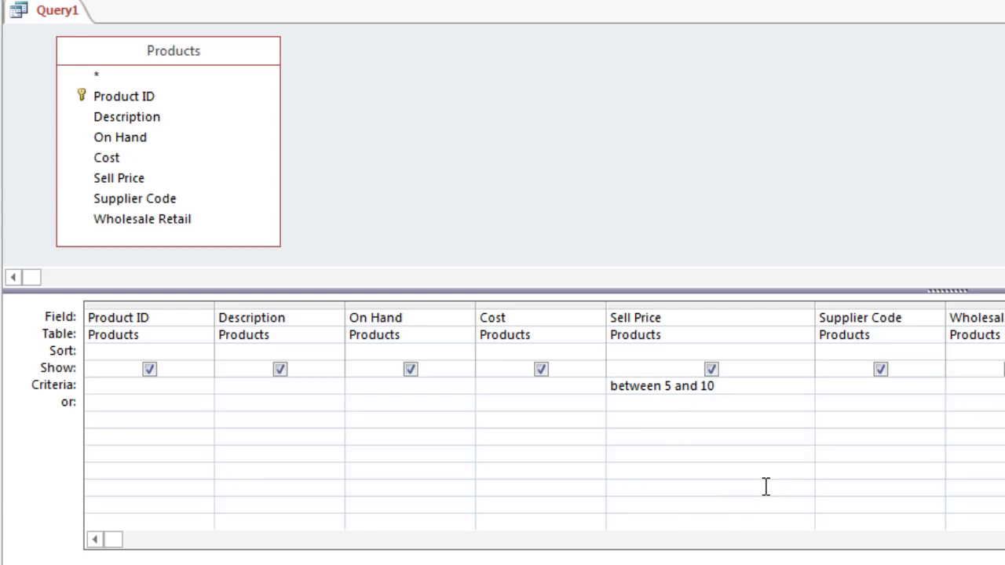
pyautogui.press('Tab')
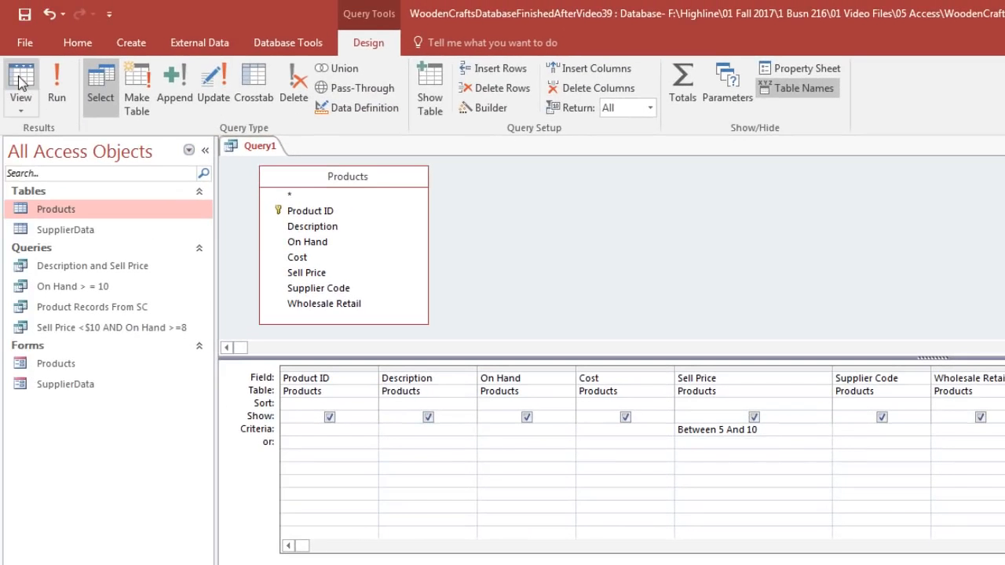
pyautogui.click(22, 79)
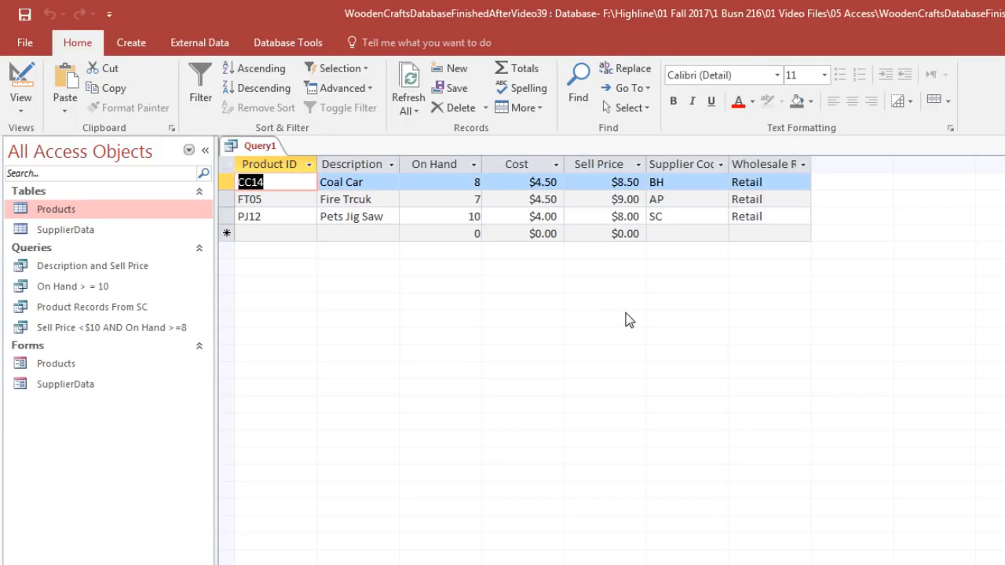
# Step: Save the query as "Price Between $5 And $10" and close it
pyautogui.hotkey('ctrl', 's')
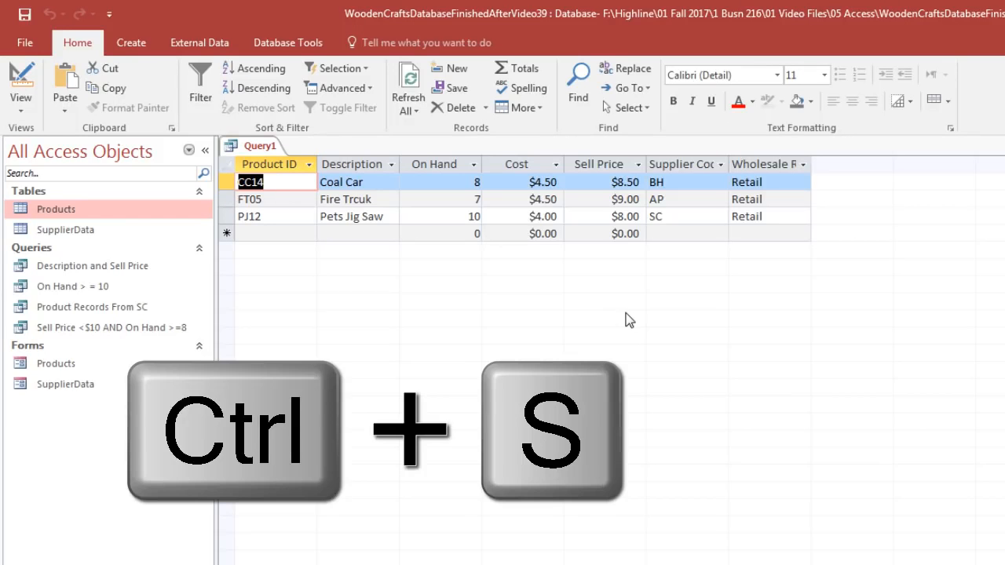
pyautogui.moveTo(831, 271); pyautogui.dragTo(401, 292)
pyautogui.write('Price Between $5 And $10')
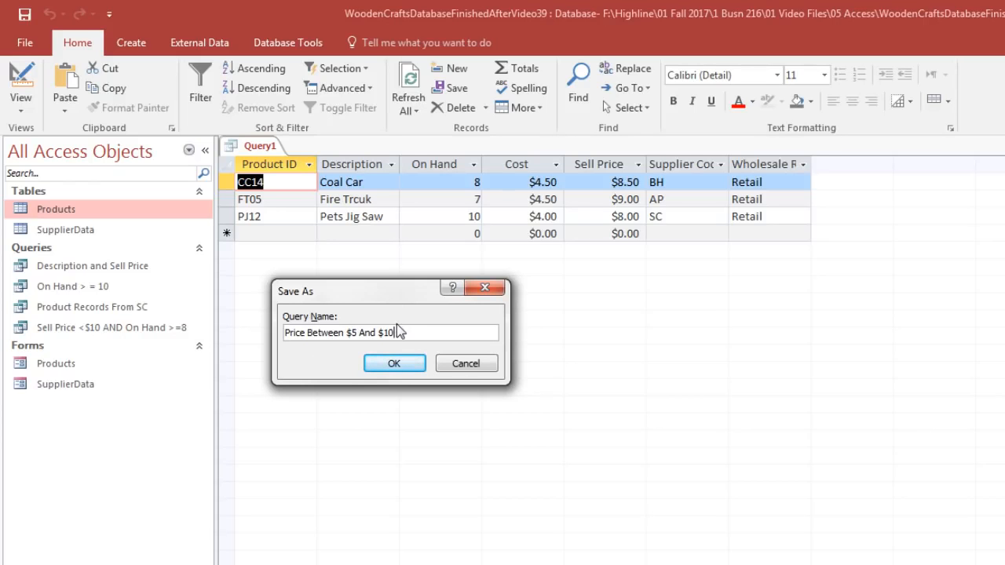
pyautogui.click(404, 366)
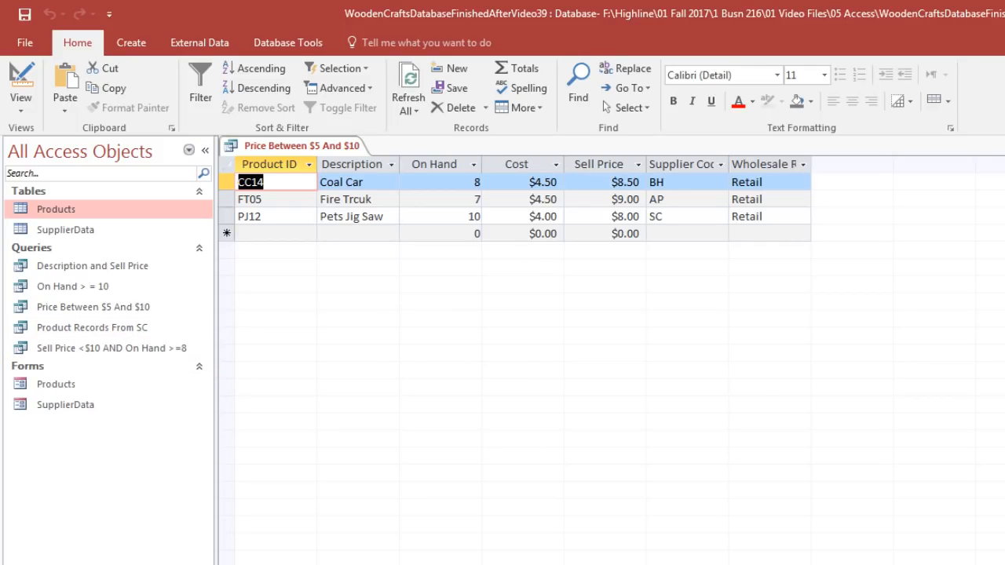
pyautogui.click(997, 90)
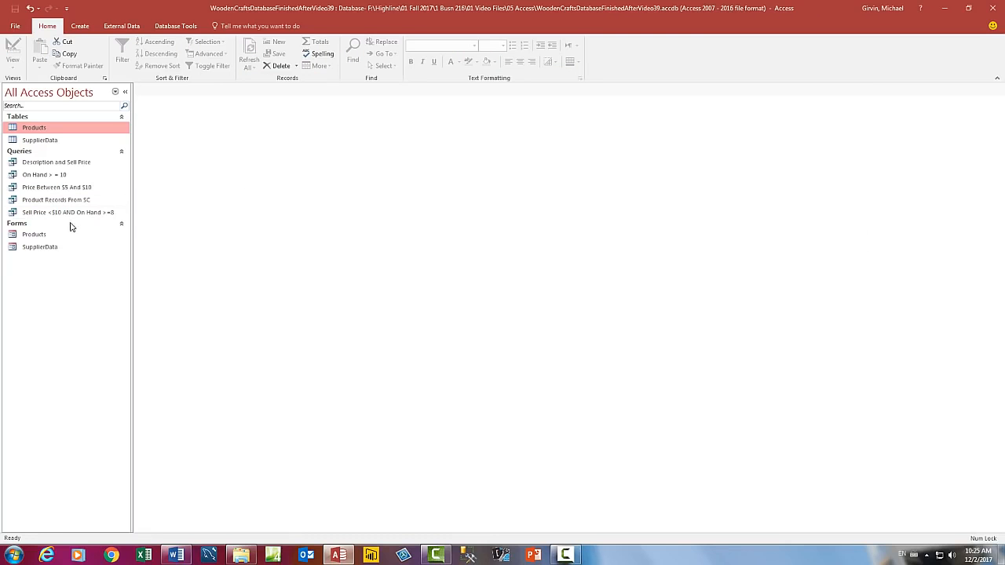
# Step: In the Products form, set the Sell Price to 10 for BF01 and 5 for BL23, and check the "Price Between $5 And $10" query
pyautogui.doubleClick(35, 236)
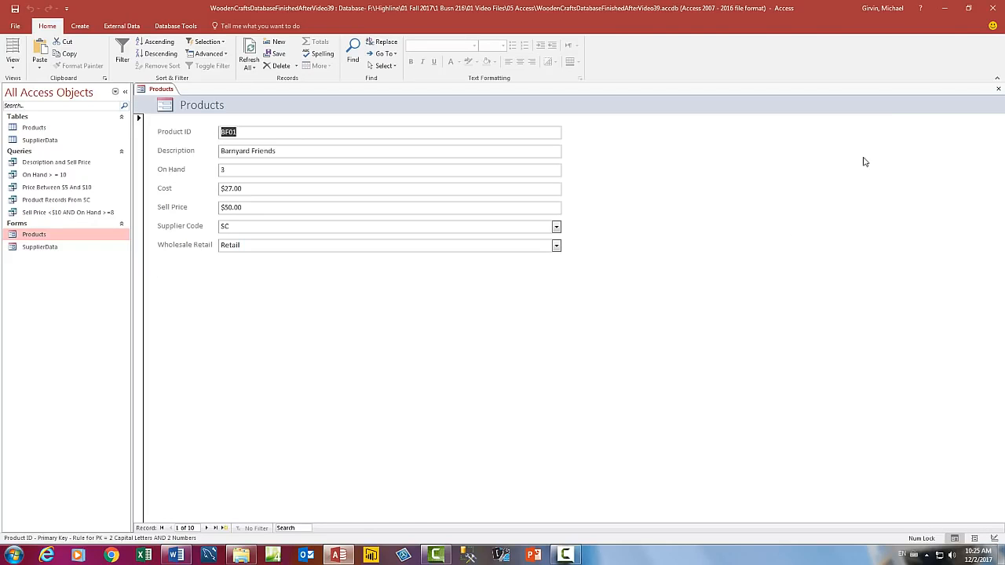
pyautogui.click(975, 11)
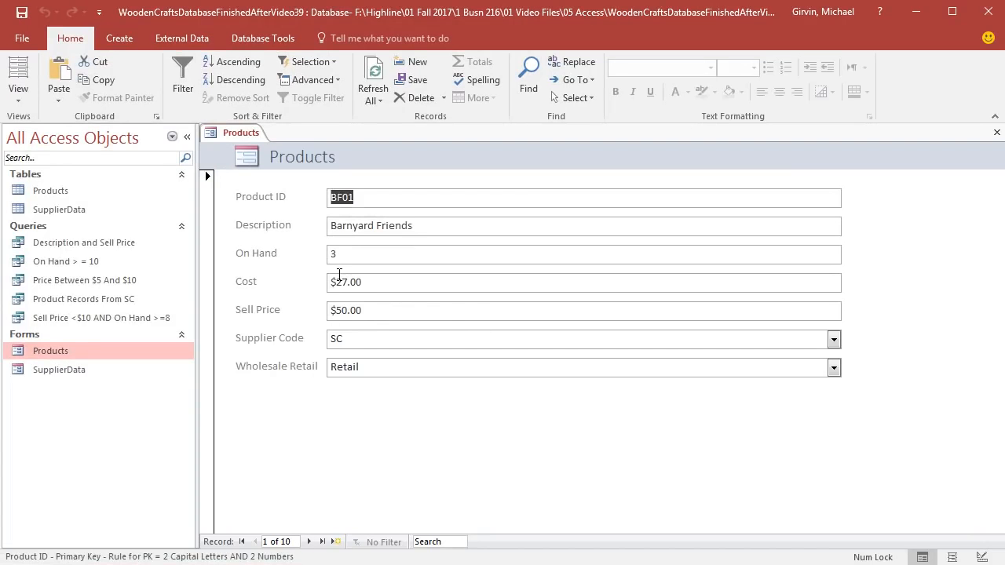
pyautogui.moveTo(376, 313); pyautogui.dragTo(309, 308)
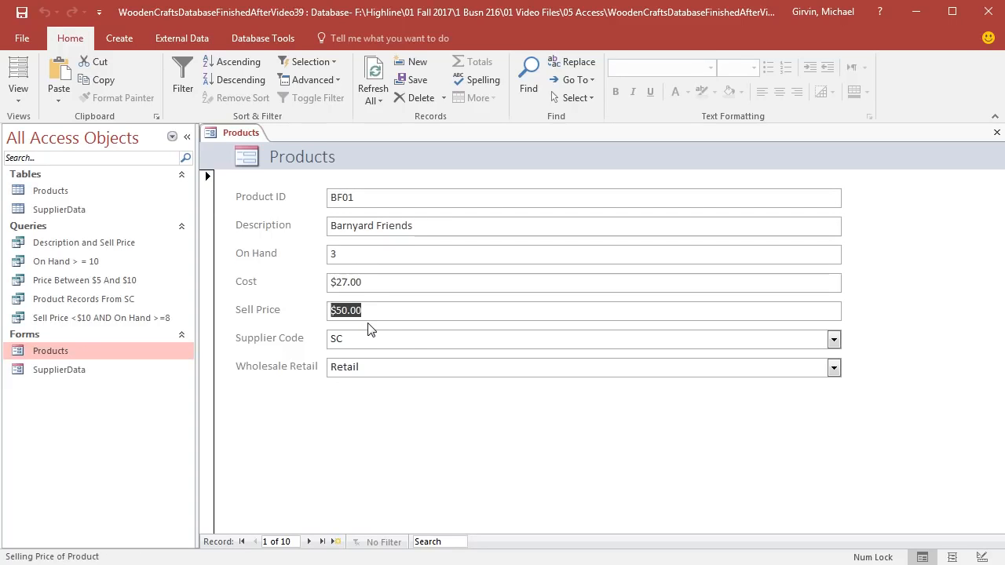
pyautogui.write('10')
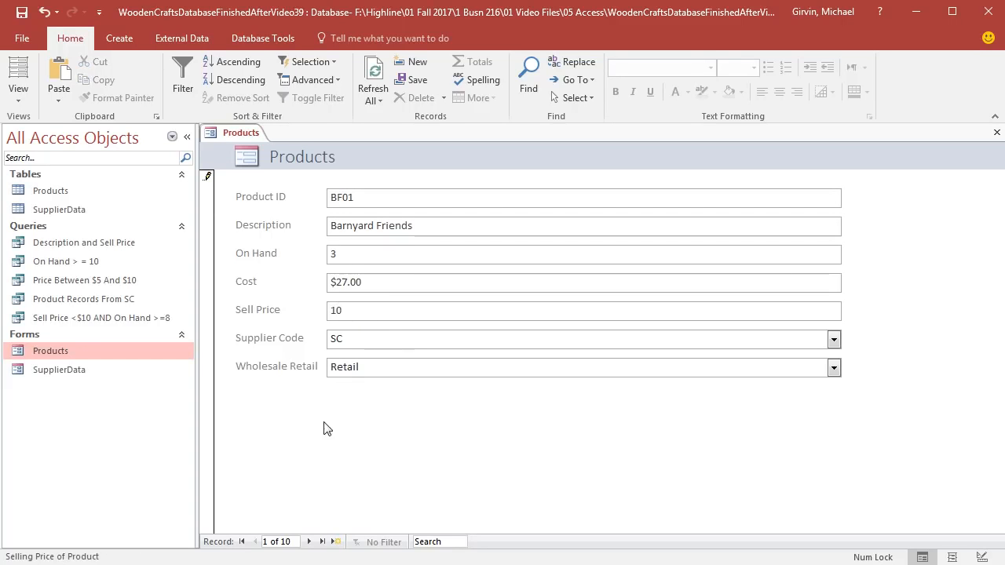
pyautogui.click(311, 542)
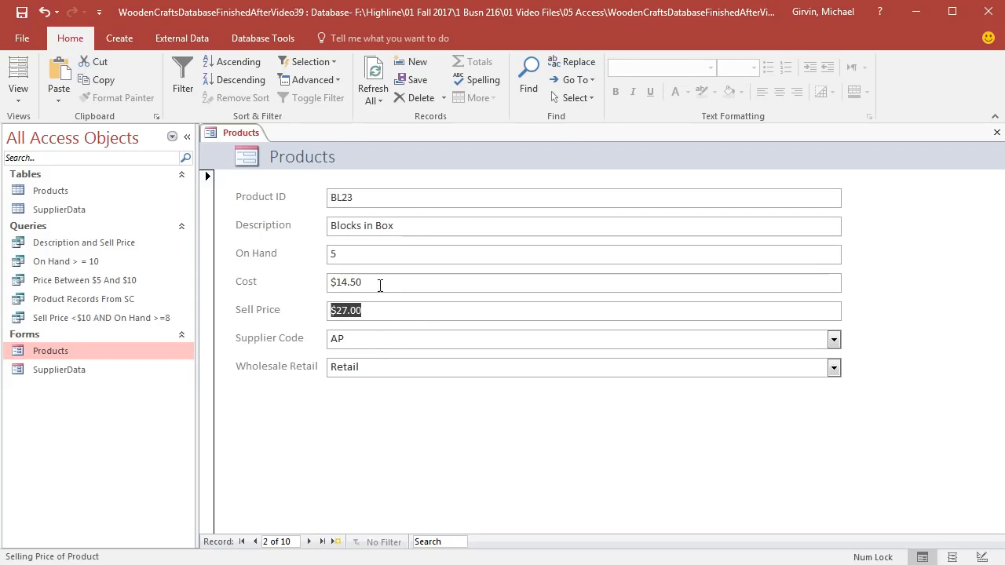
pyautogui.write('5')
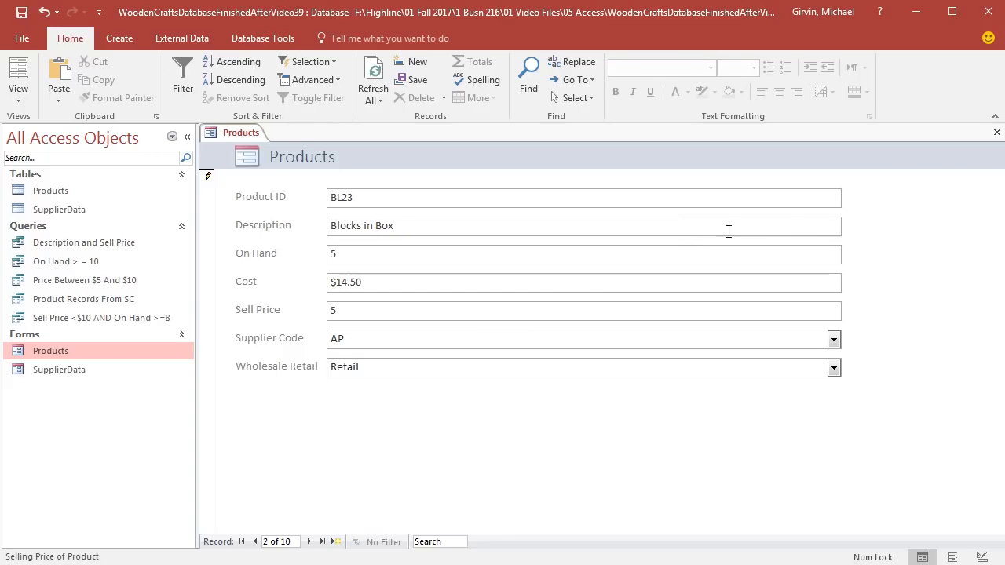
pyautogui.click(998, 136)
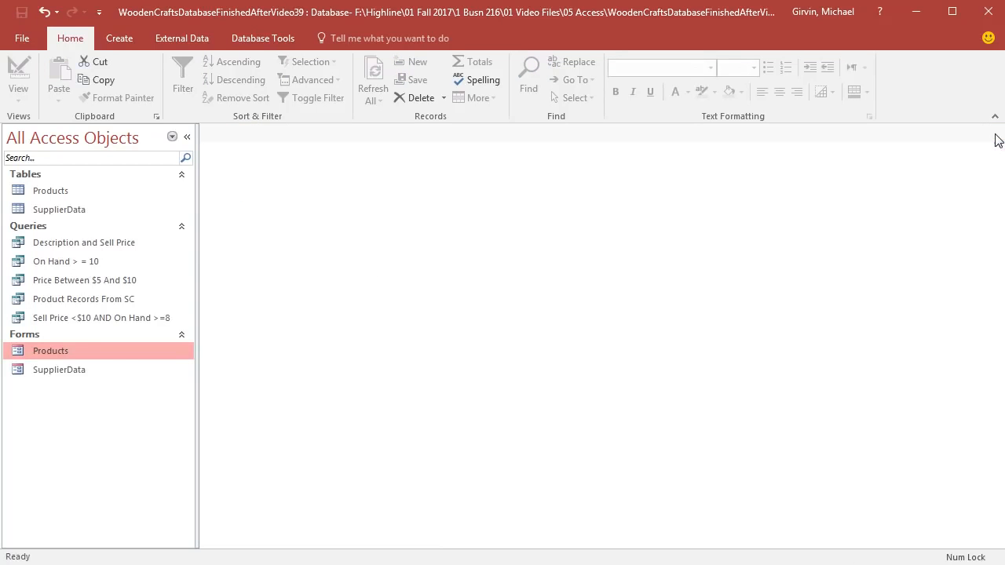
pyautogui.doubleClick(93, 284)
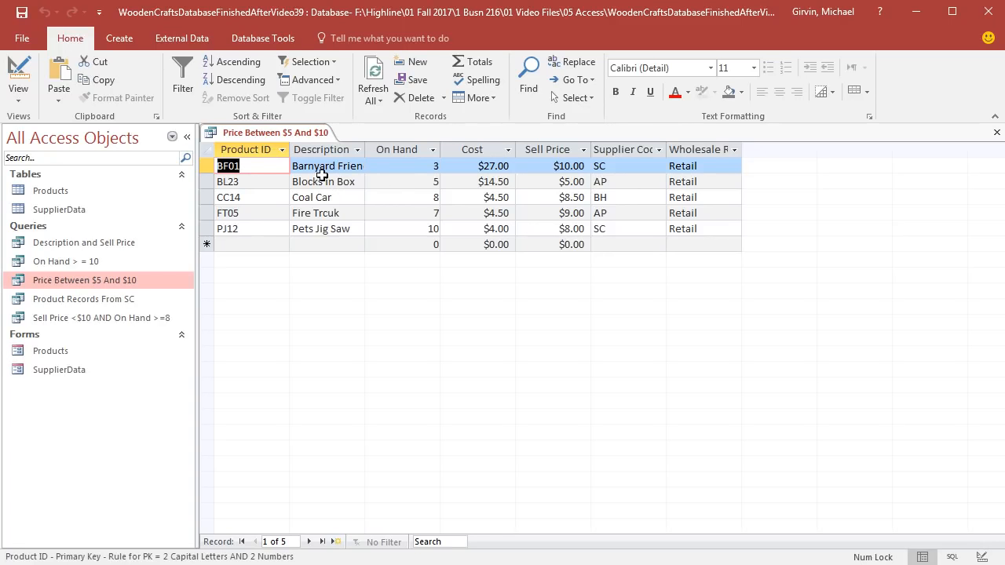
pyautogui.click(997, 134)
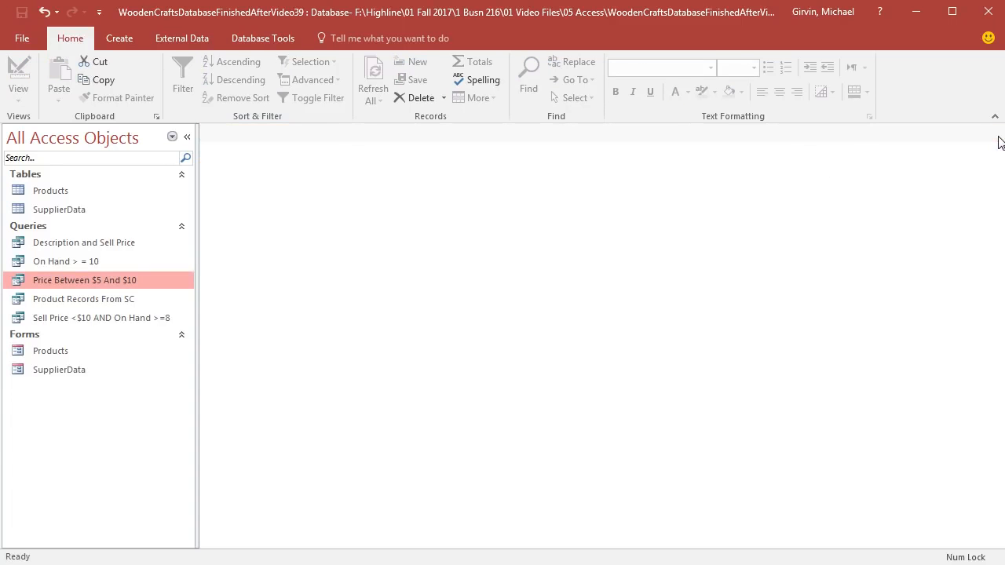
# Step: In the Products form, reset the Sell Price to 50 for BF01 and 27 for BL23, and recheck the "Price Between $5 And $10" query
pyautogui.doubleClick(49, 354)
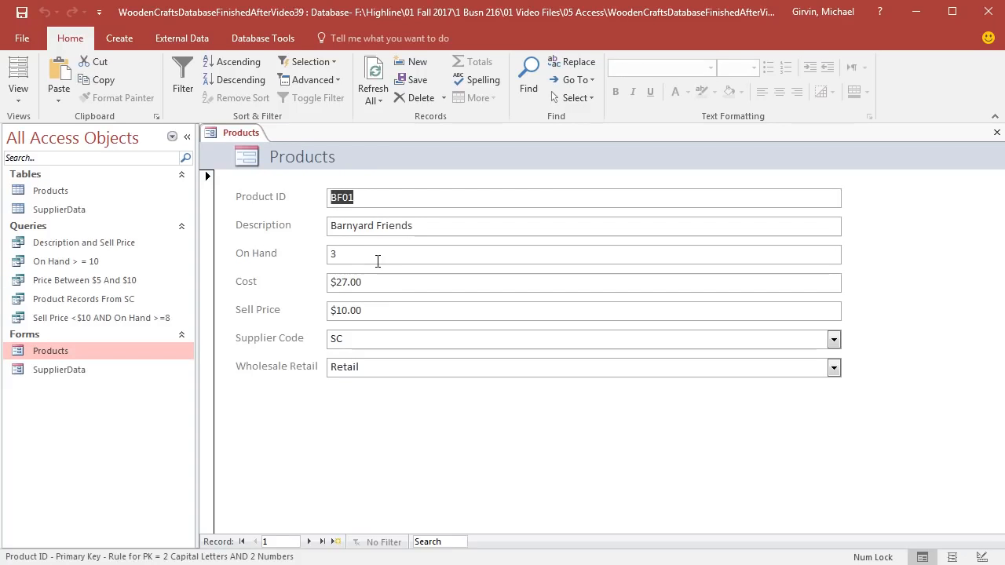
pyautogui.click(380, 310)
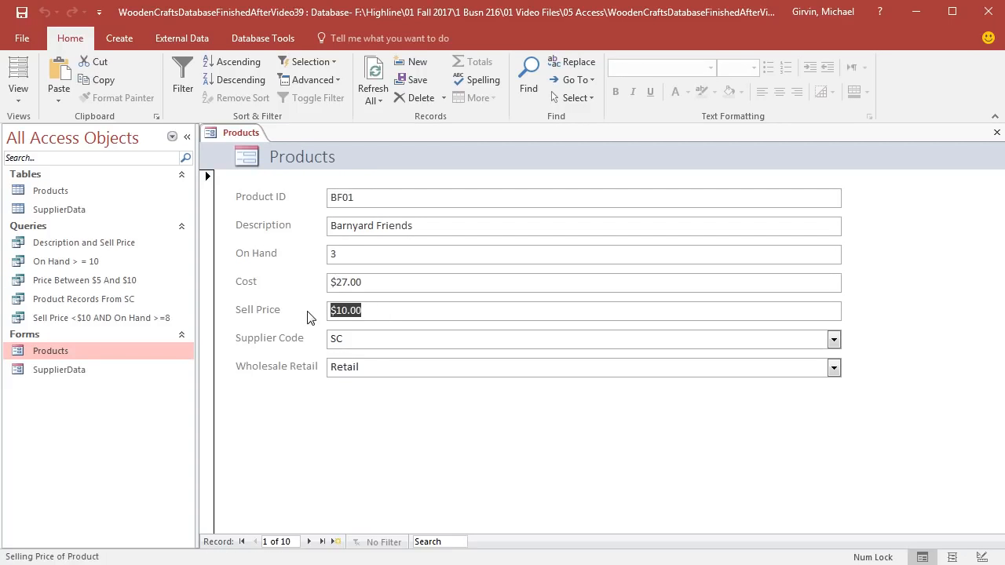
pyautogui.write('50')
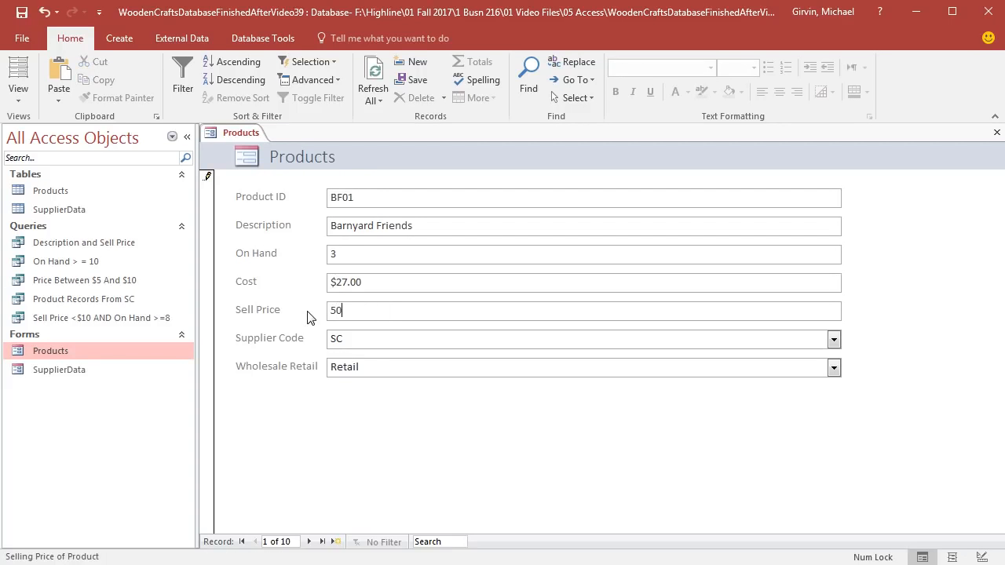
pyautogui.click(309, 542)
pyautogui.write('27')
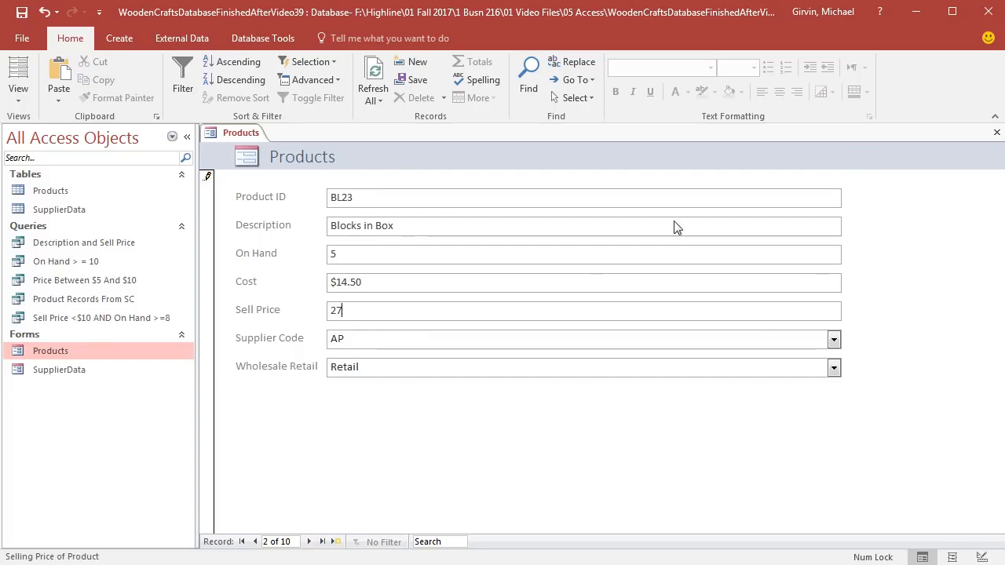
pyautogui.click(997, 133)
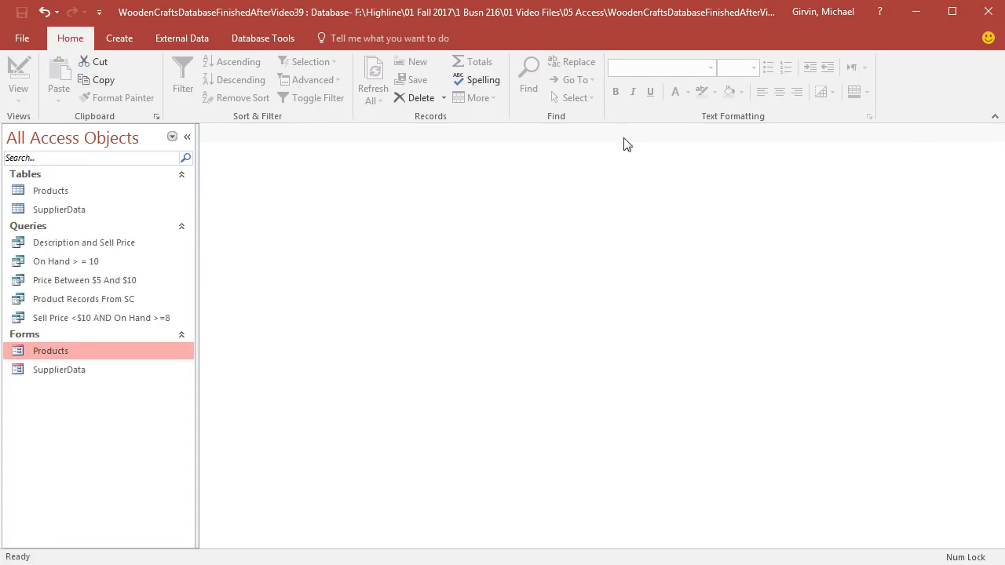
pyautogui.doubleClick(81, 280)
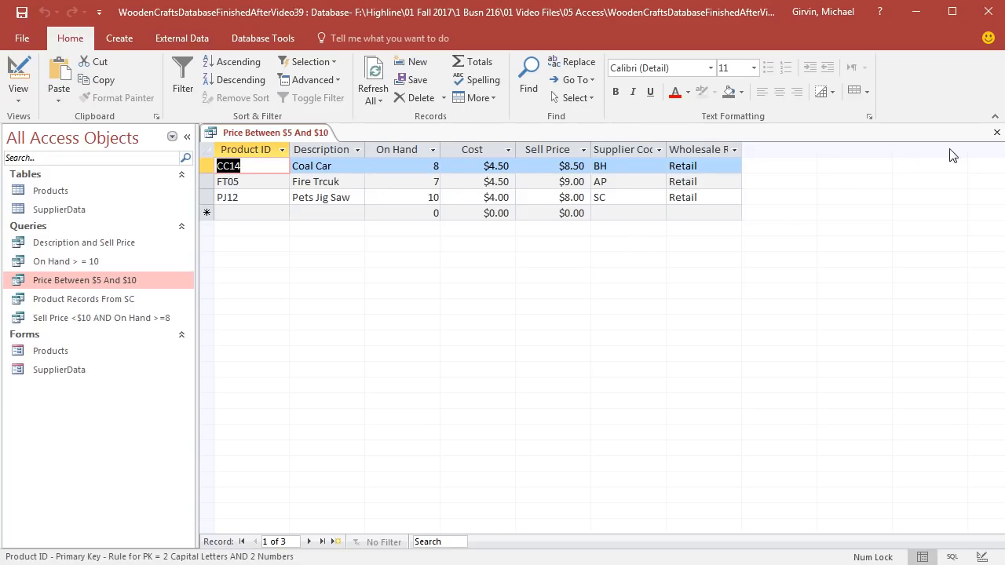
pyautogui.click(996, 133)
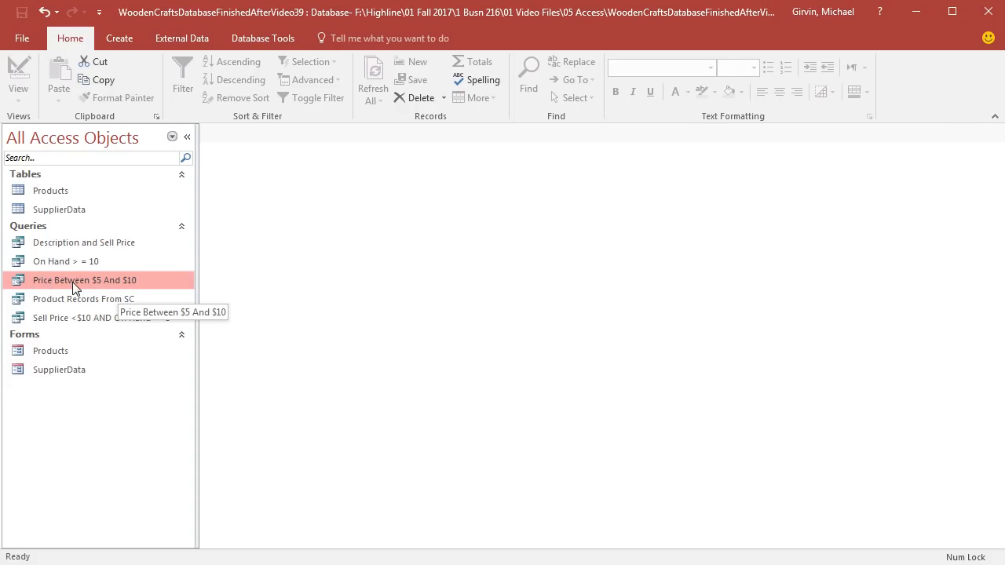
# Step: Duplicate the "Price Between $5 And $10" query as "Sell Price >5 AND < 10" and open the copy
pyautogui.hotkey('ctrl', 'c')
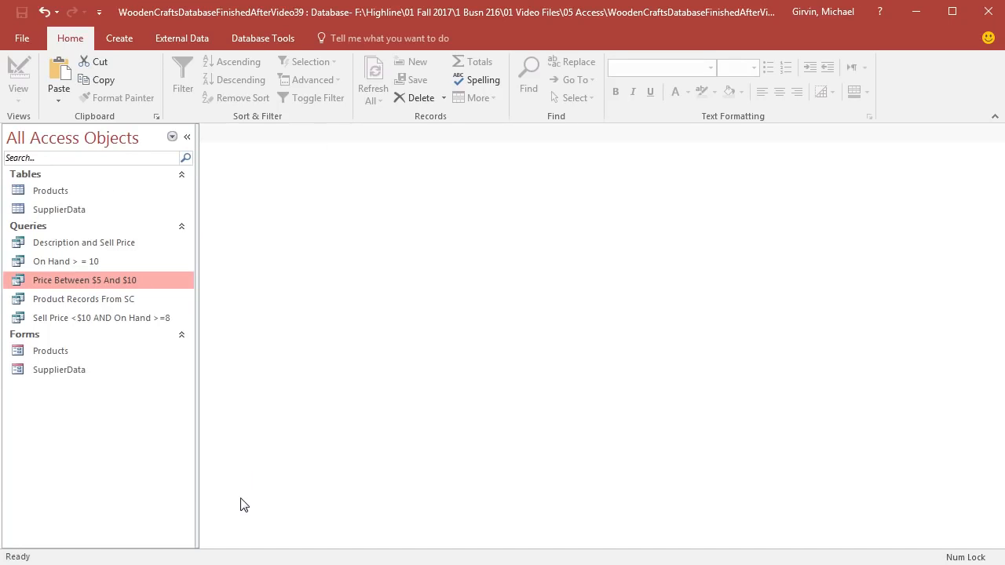
pyautogui.hotkey('ctrl', 'v')
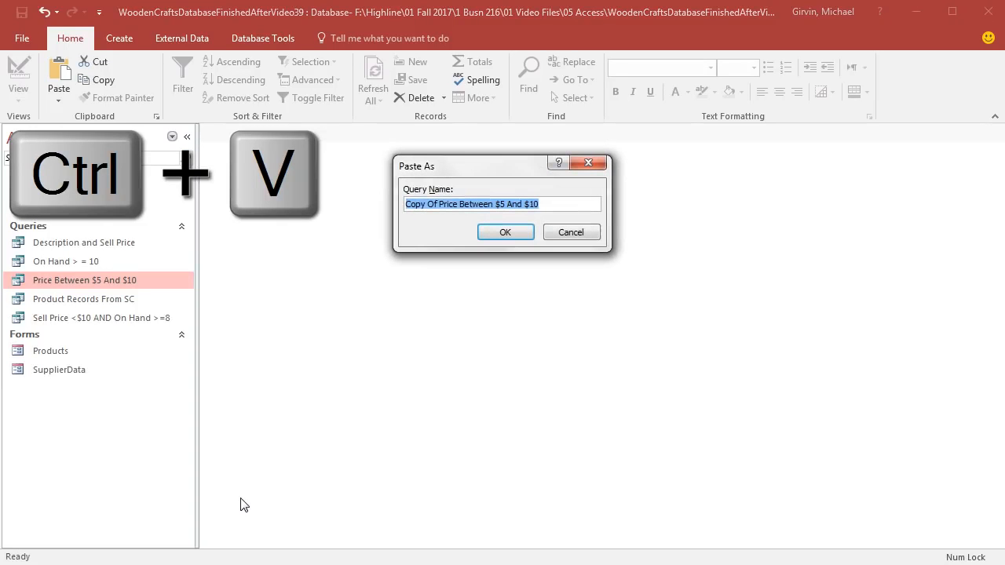
pyautogui.moveTo(468, 174); pyautogui.dragTo(264, 221)
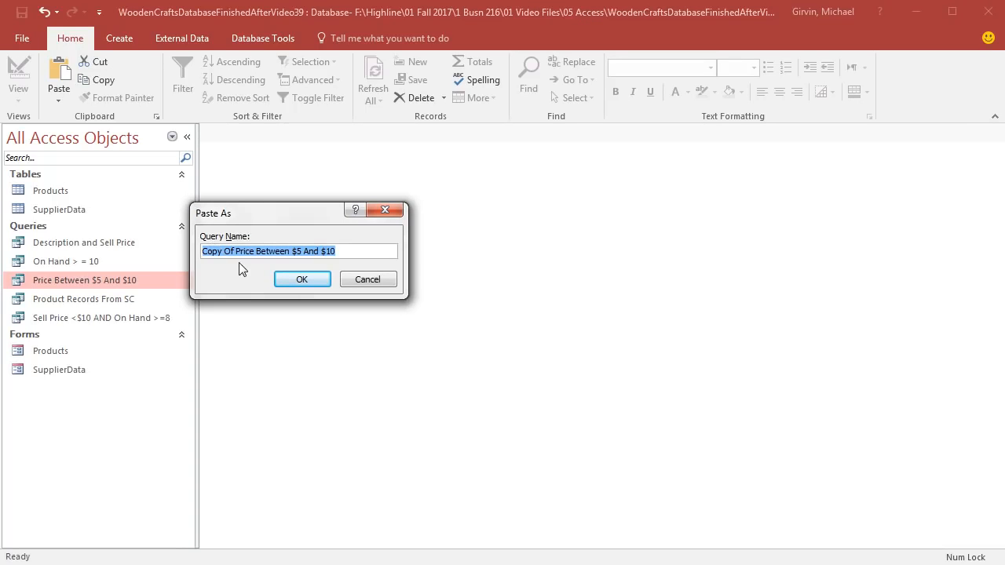
pyautogui.write('Sell Price >5 AND < 10')
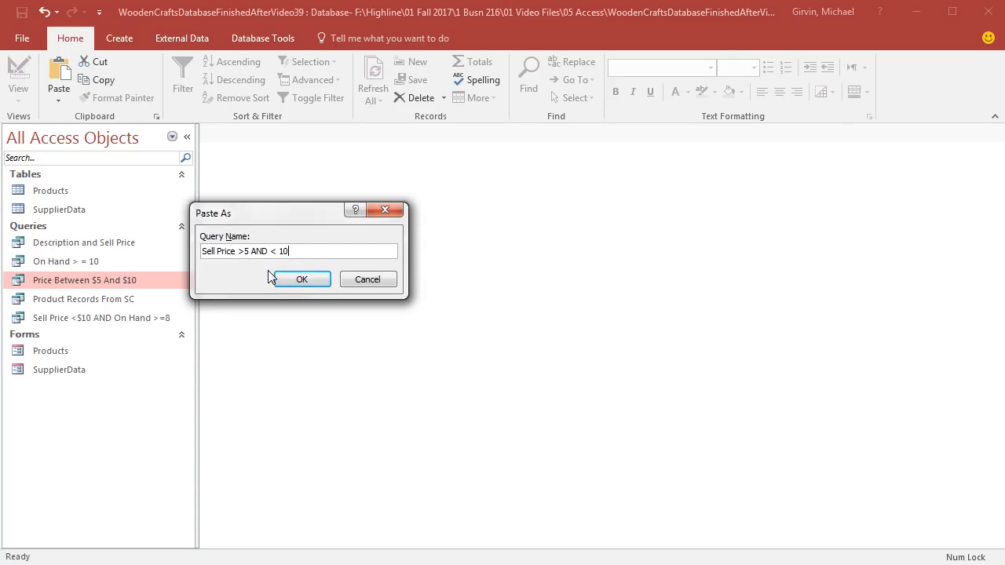
pyautogui.click(296, 281)
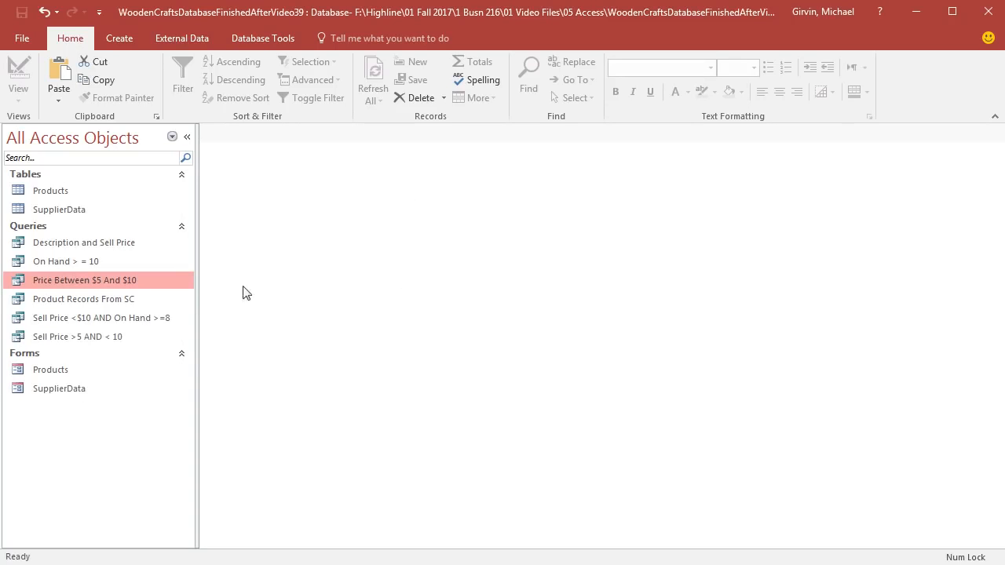
pyautogui.rightClick(66, 339)
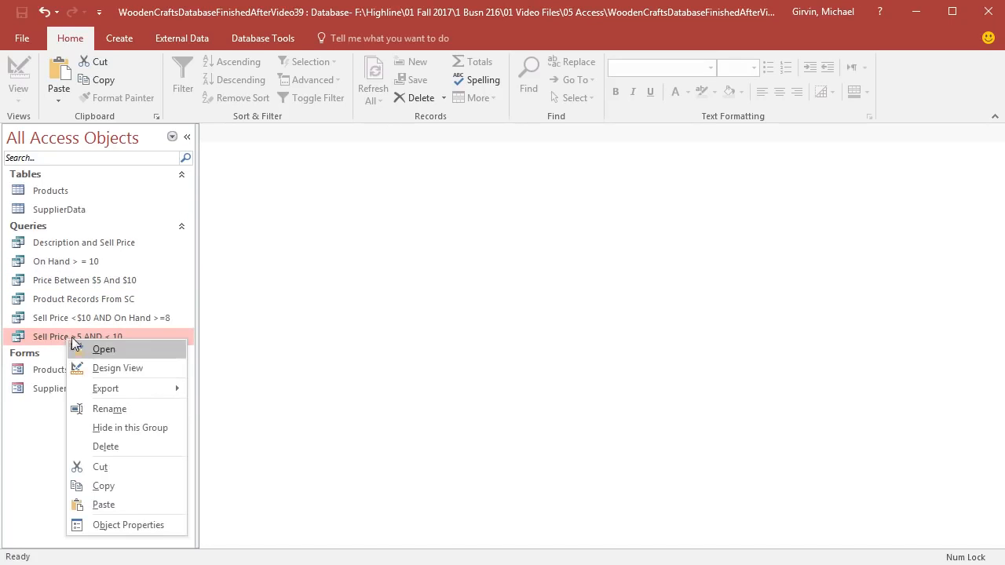
pyautogui.doubleClick(63, 336)
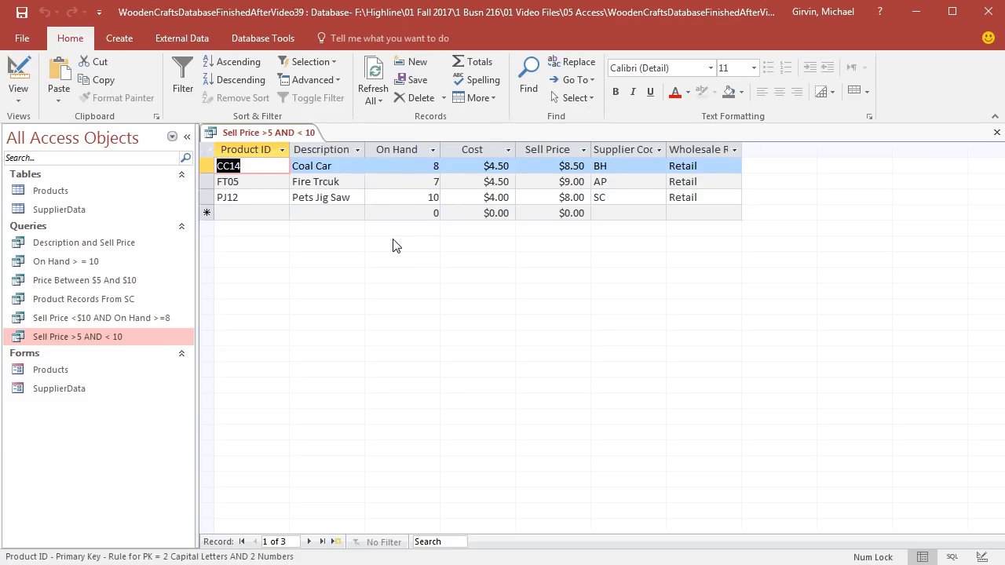
# Step: Change the Sell Price criterion in the "Sell Price >5 AND < 10" query's design to >5 AND <10
pyautogui.click(17, 74)
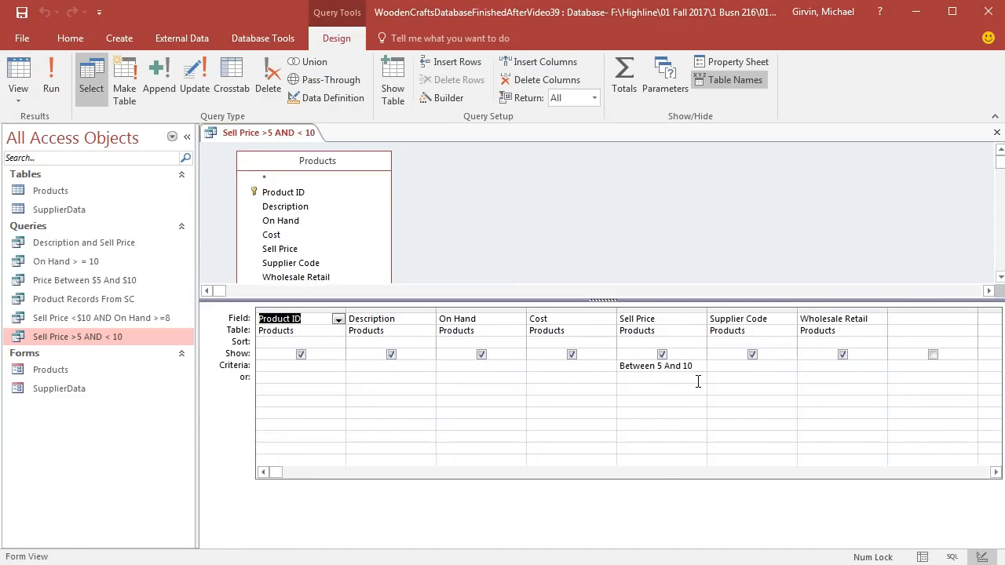
pyautogui.moveTo(703, 370); pyautogui.dragTo(667, 369)
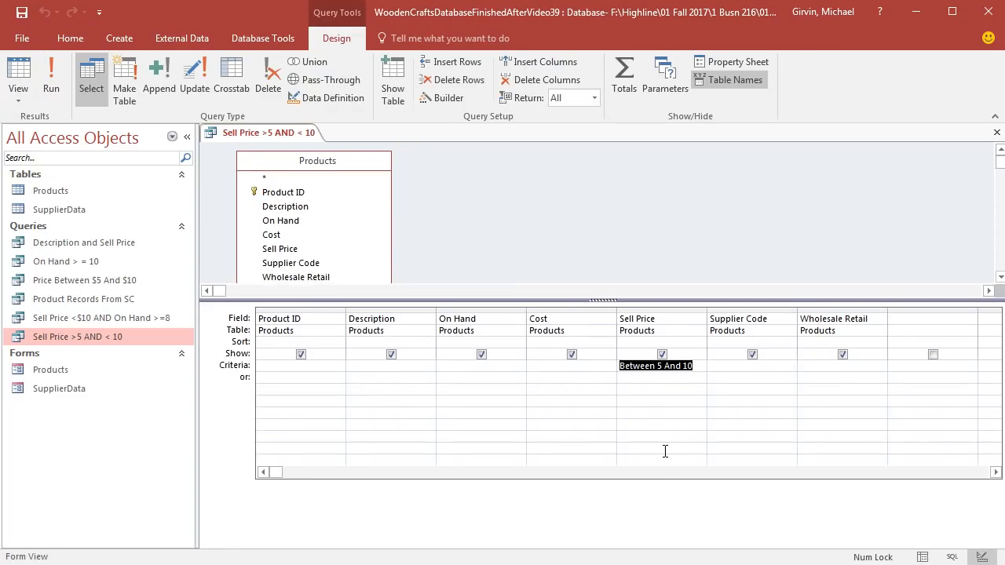
pyautogui.write('>5 AND')
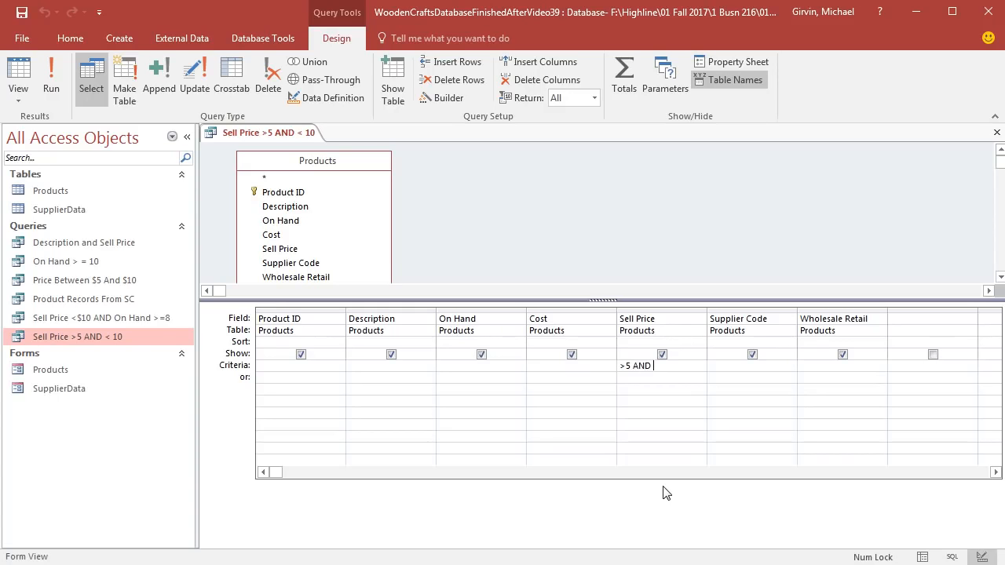
pyautogui.write(' < 10')
pyautogui.press('Return')
# Step: View the query's results, then close it and save the design changes
pyautogui.click(23, 74)
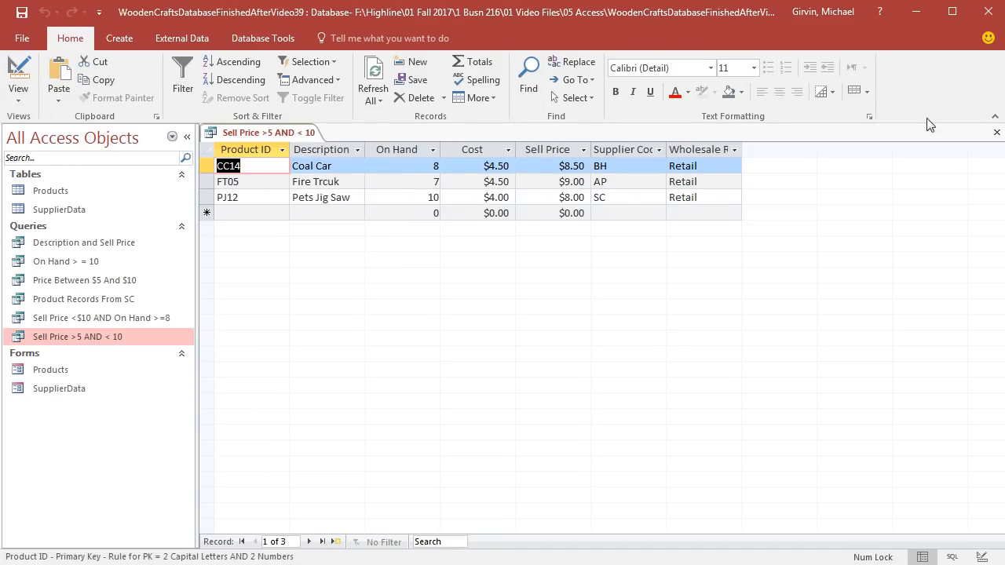
pyautogui.click(998, 132)
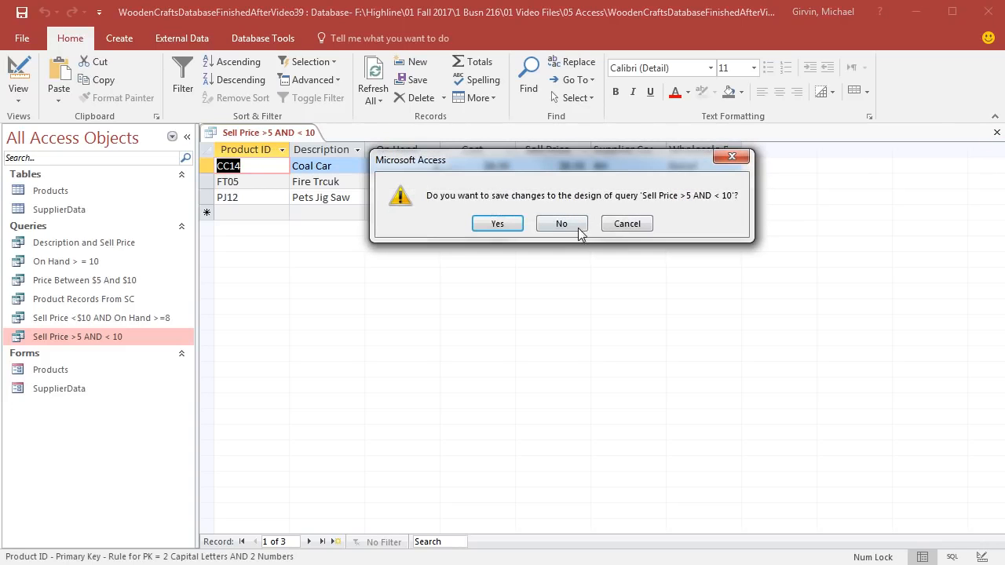
pyautogui.click(497, 223)
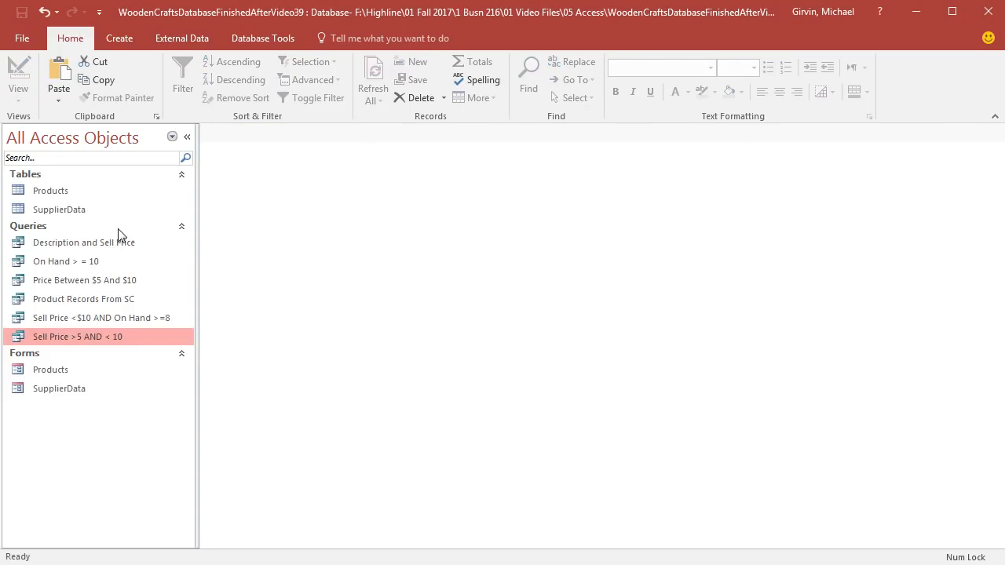
# Step: In the Products form, set the Sell Price of BF01 to 5 and close the form
pyautogui.click(55, 367)
pyautogui.doubleClick(55, 366)
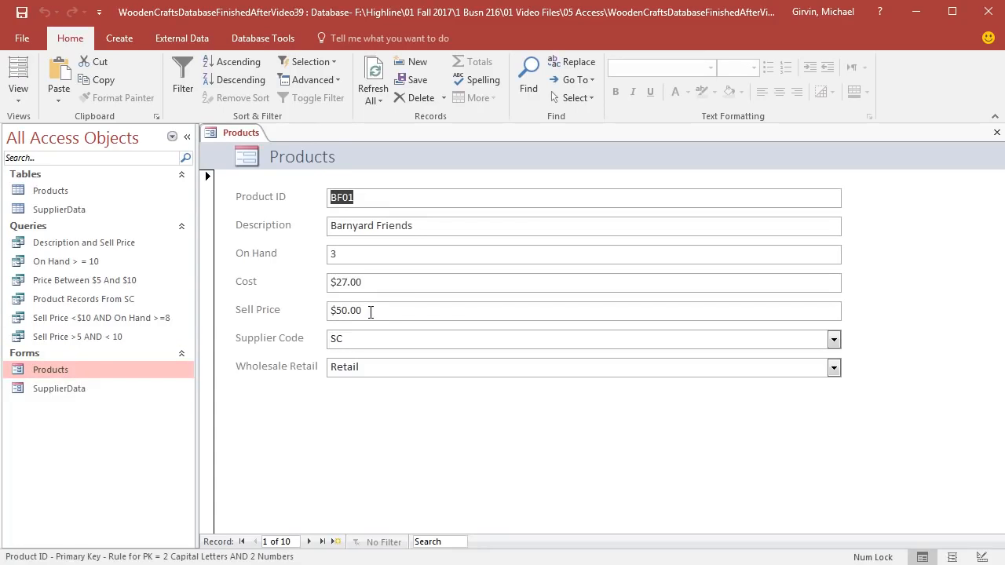
pyautogui.moveTo(378, 311); pyautogui.dragTo(309, 312)
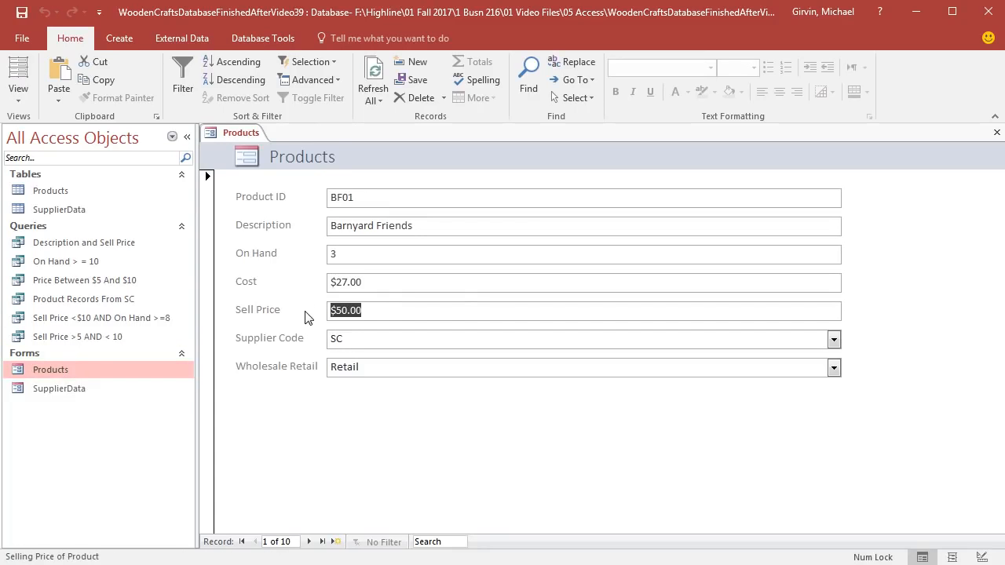
pyautogui.write('5')
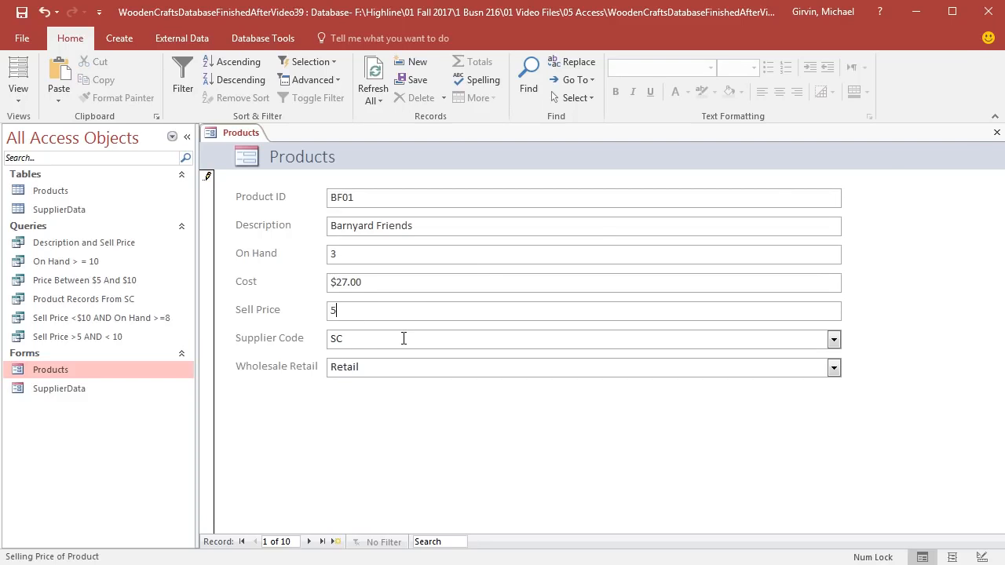
pyautogui.click(999, 133)
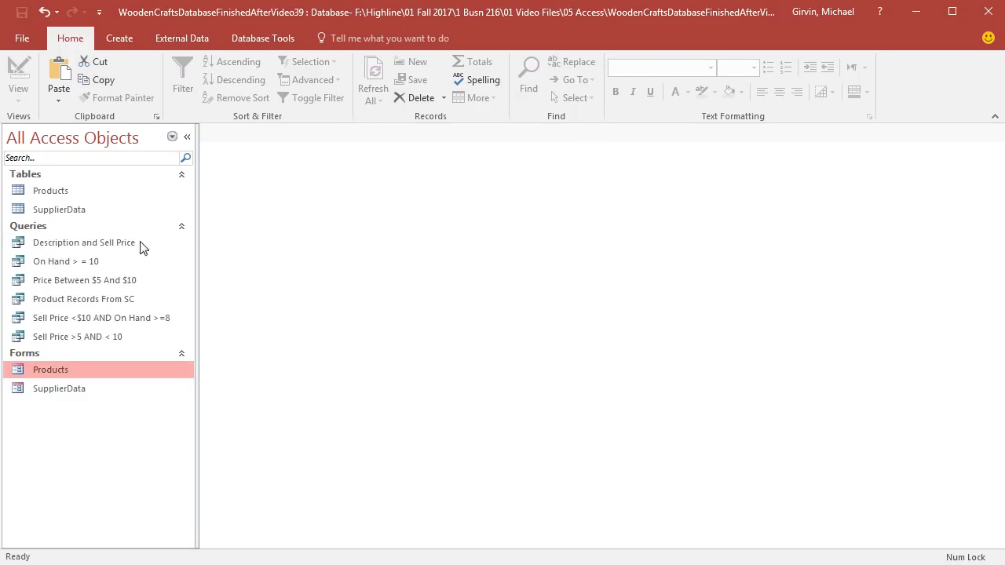
# Step: Compare the records returned by the "Price Between $5 And $10" and "Sell Price >5 AND < 10" queries
pyautogui.doubleClick(64, 283)
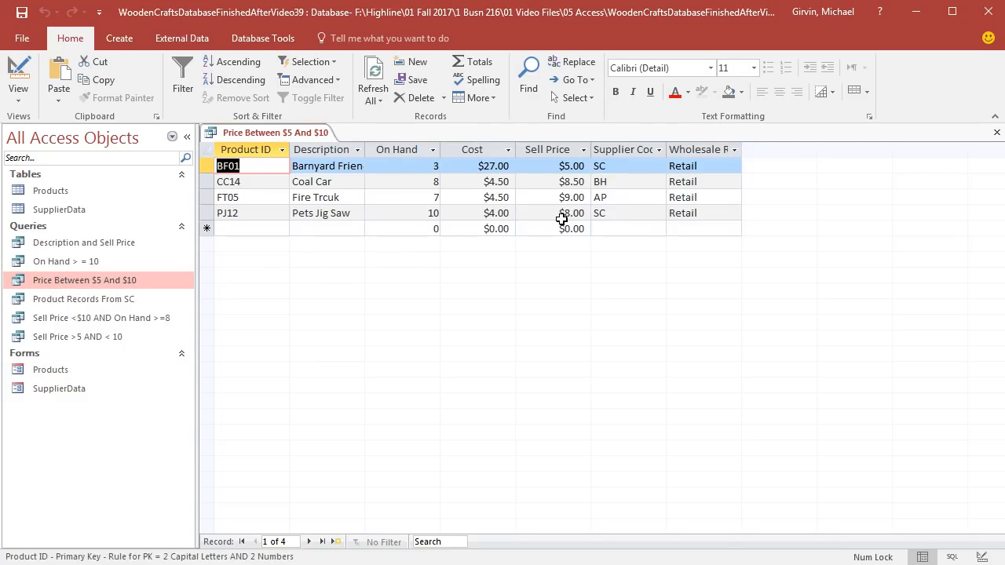
pyautogui.click(997, 135)
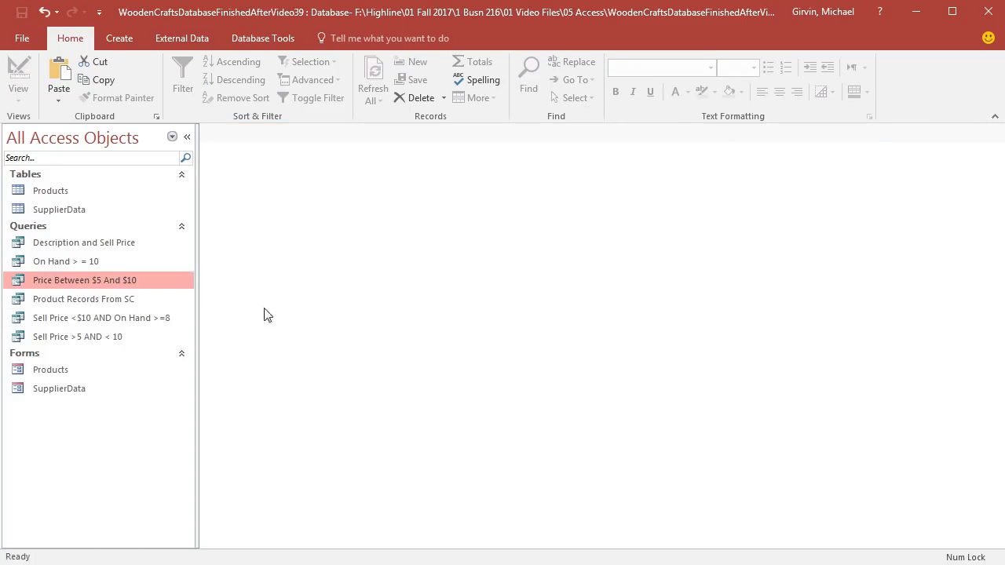
pyautogui.doubleClick(85, 340)
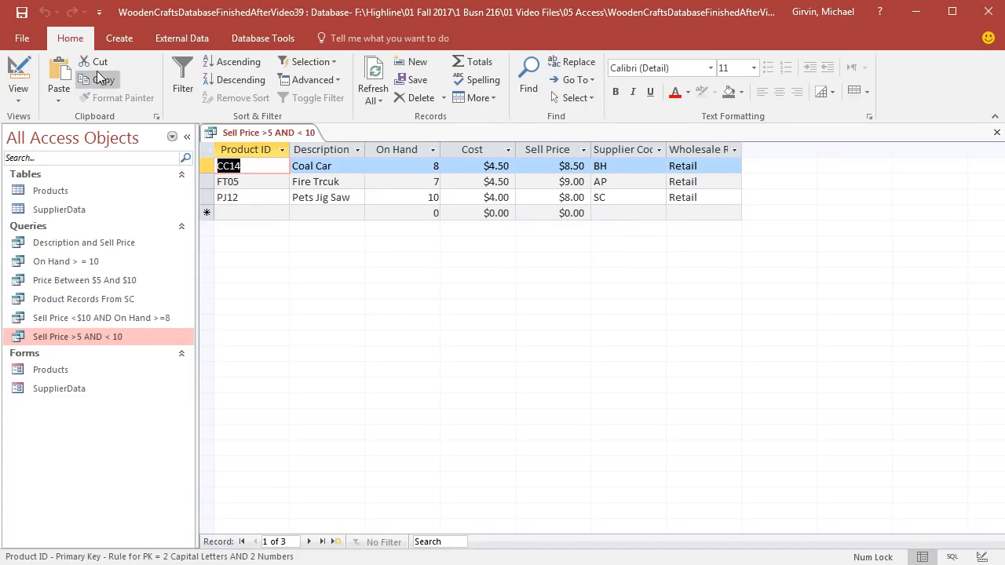
# Step: Enlarge the table area in the "Sell Price >5 AND < 10" query's design to fit the Products field list, then save and close the query
pyautogui.click(20, 73)
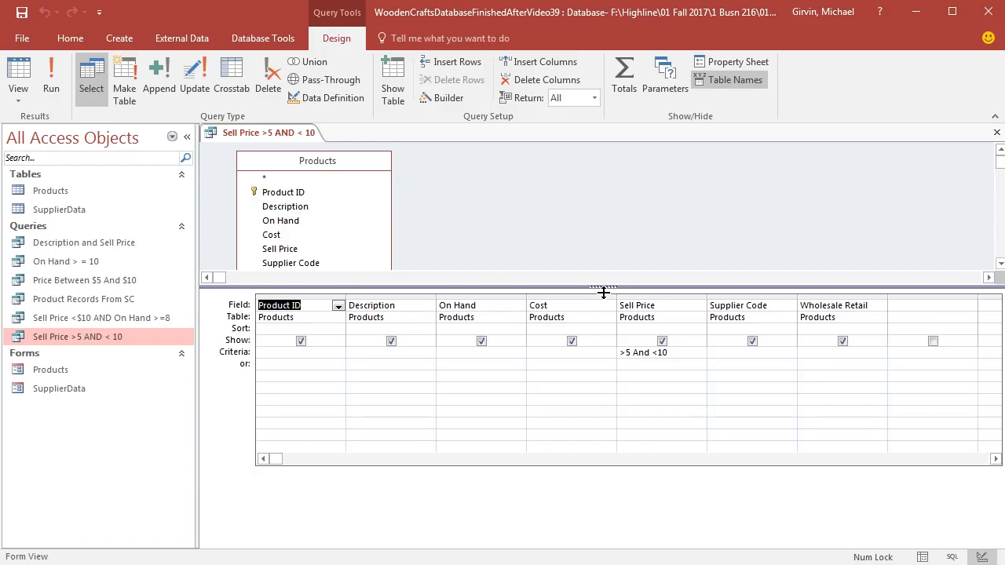
pyautogui.moveTo(602, 319); pyautogui.dragTo(600, 326)
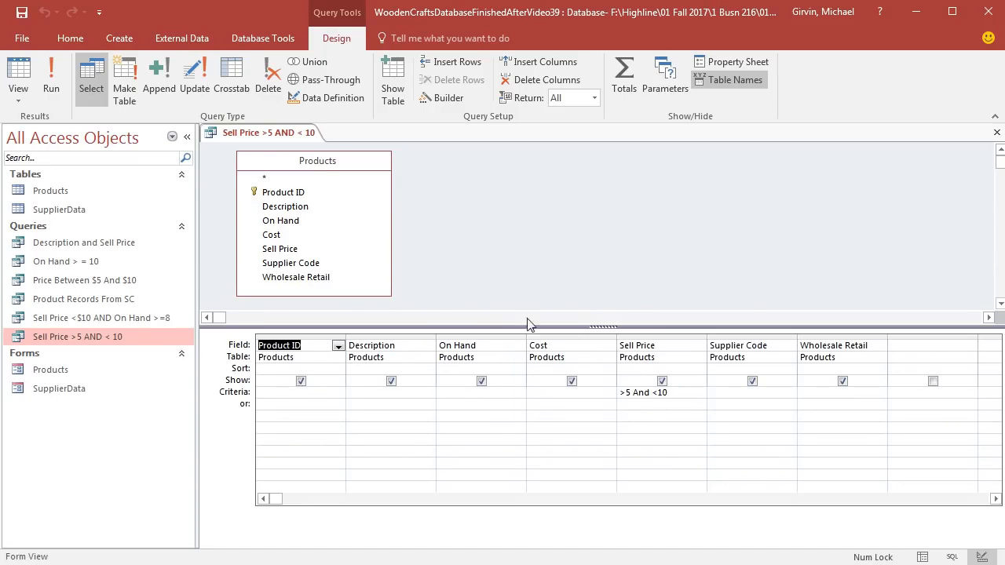
pyautogui.hotkey('ctrl', 's')
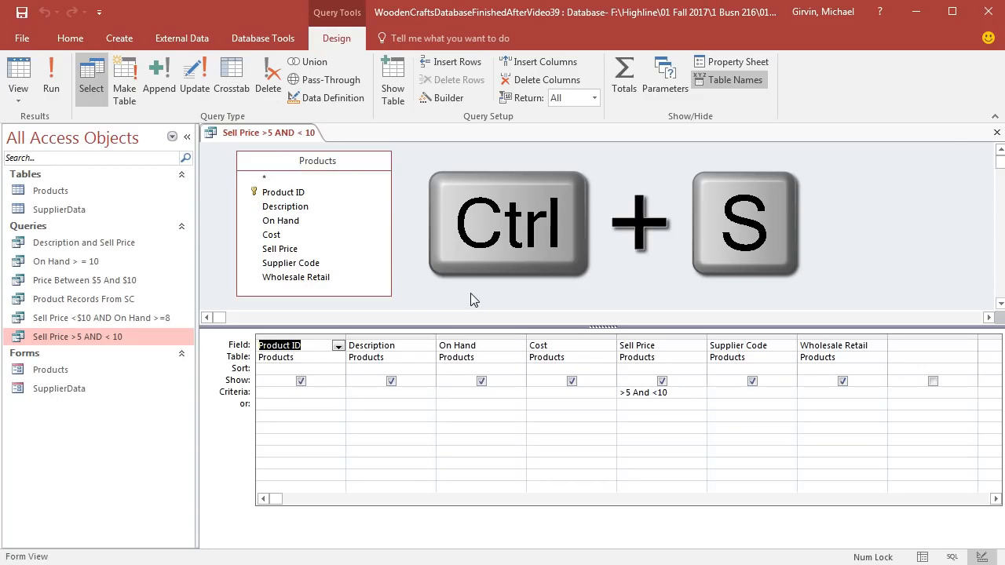
pyautogui.click(996, 132)
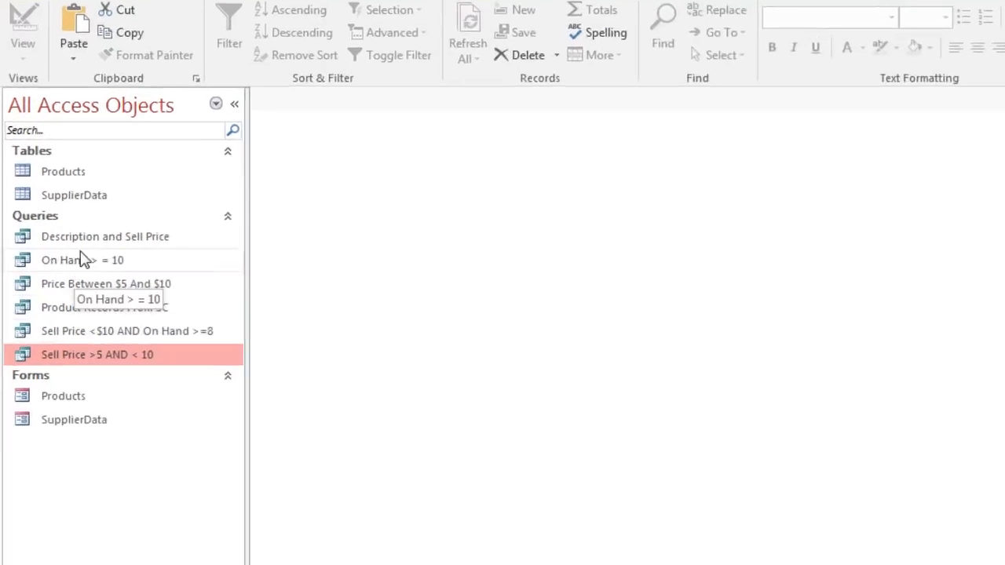
# Step: Rename the "Description and Sell Price" query as "01 Description and Sell Price"
pyautogui.click(83, 242)
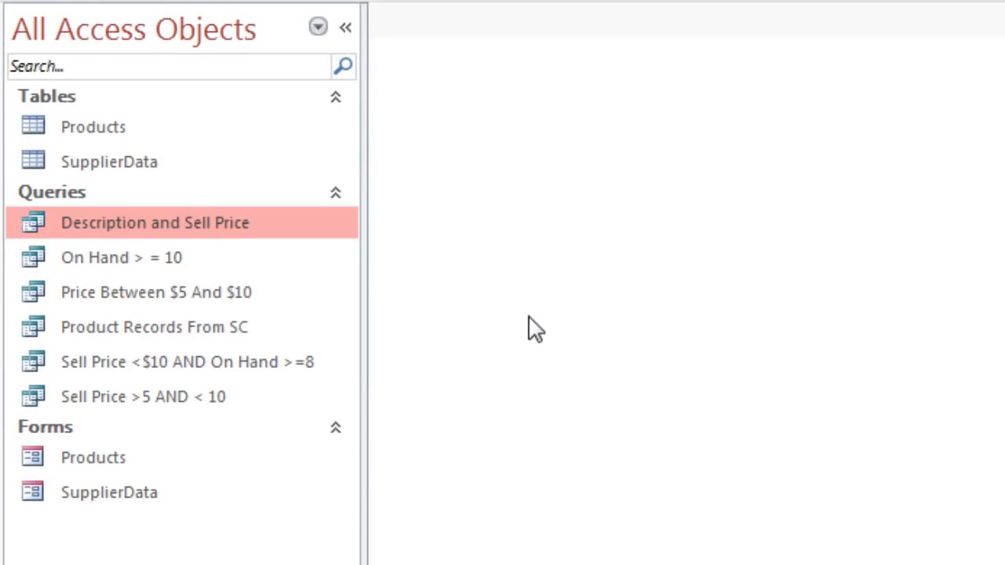
pyautogui.rightClick(110, 233)
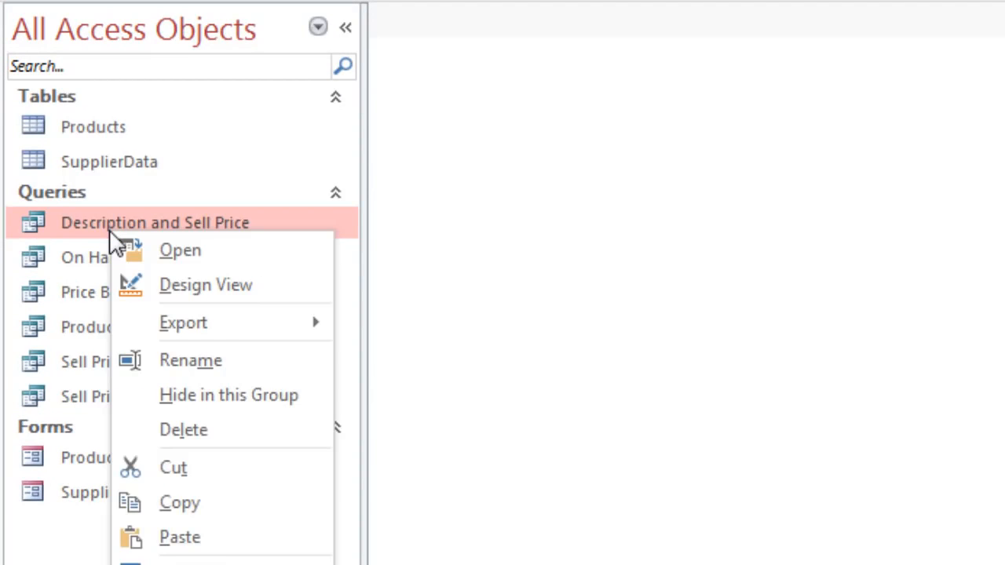
pyautogui.press('Escape')
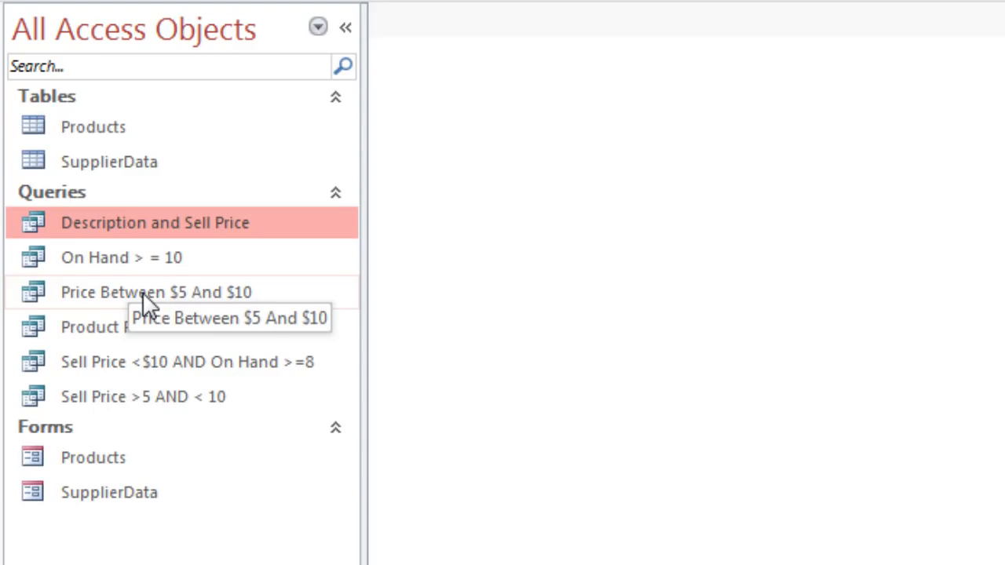
pyautogui.press('F2')
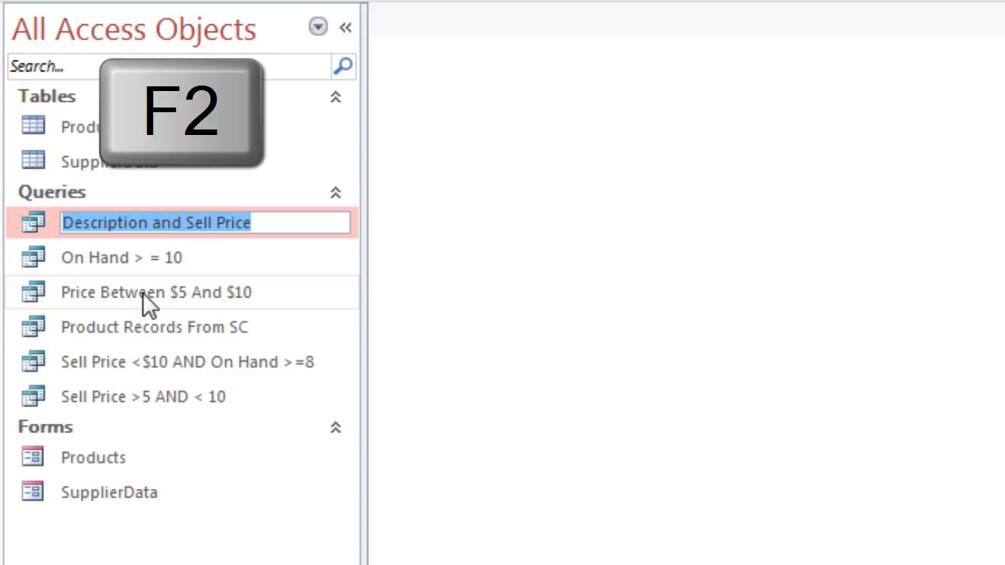
pyautogui.press('Home')
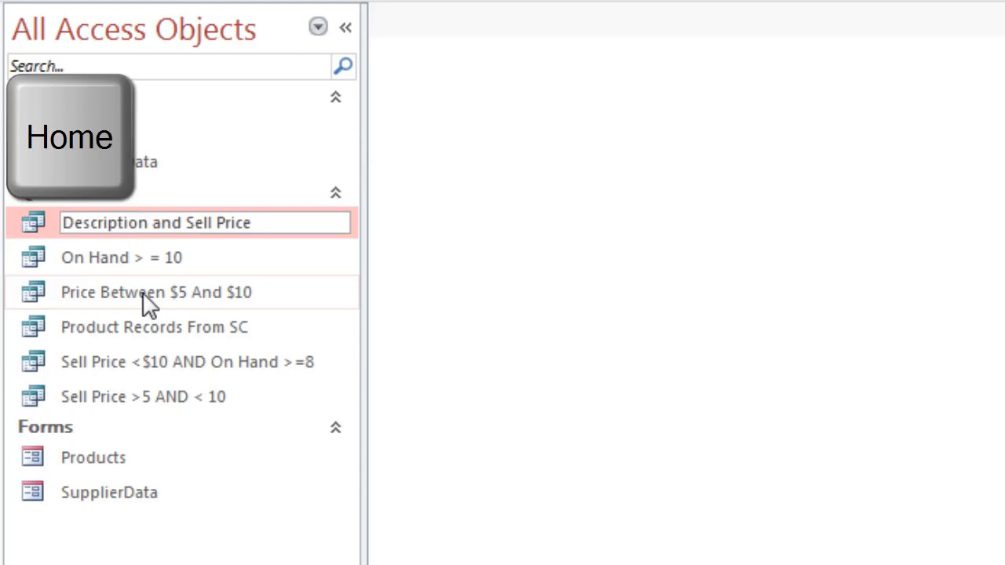
pyautogui.write('01')
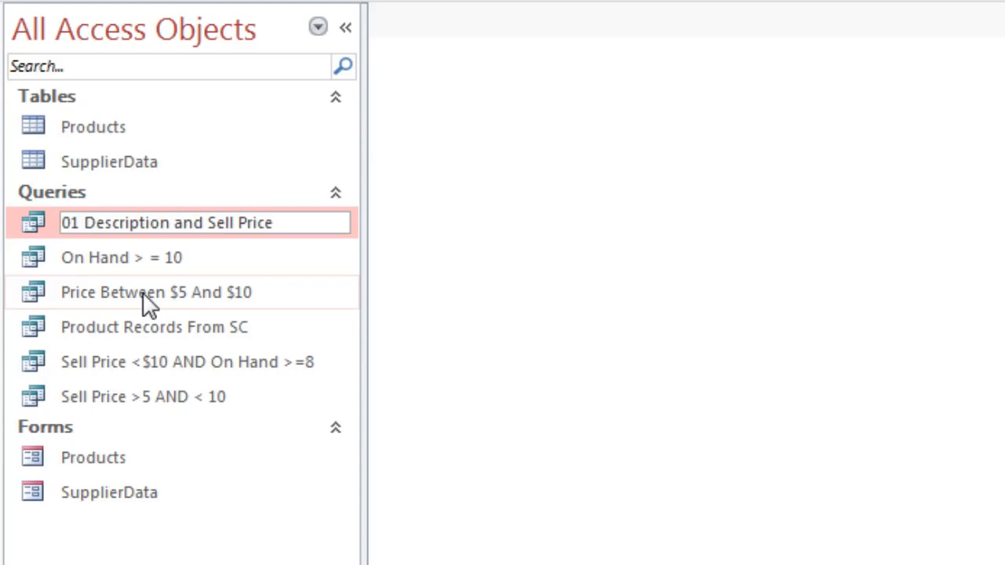
pyautogui.press('Return')
# Step: Rename the "Product Records From SC" query as "02 Product Records From SC"
pyautogui.press('Down')
pyautogui.press('Down')
pyautogui.press('Down')
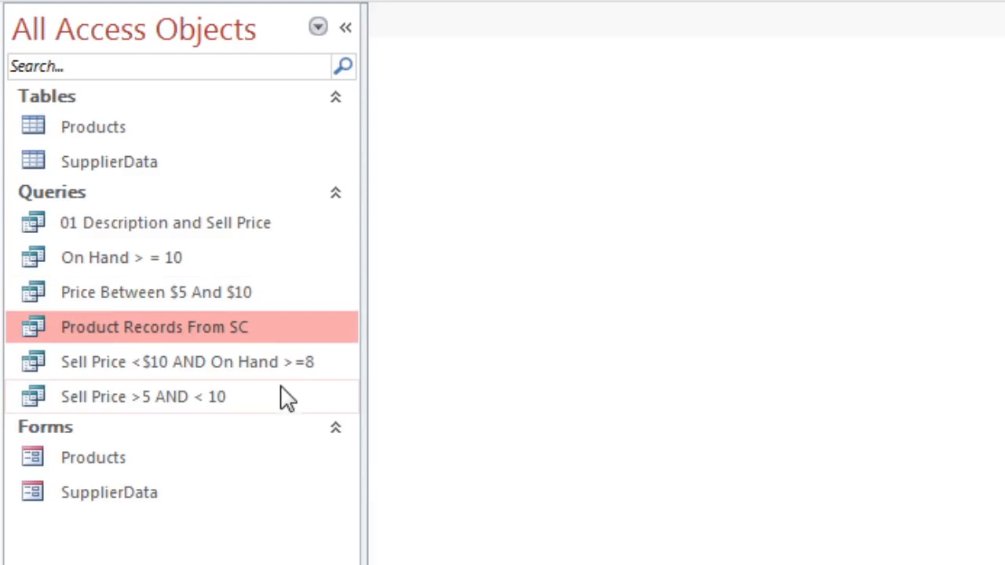
pyautogui.press('F2')
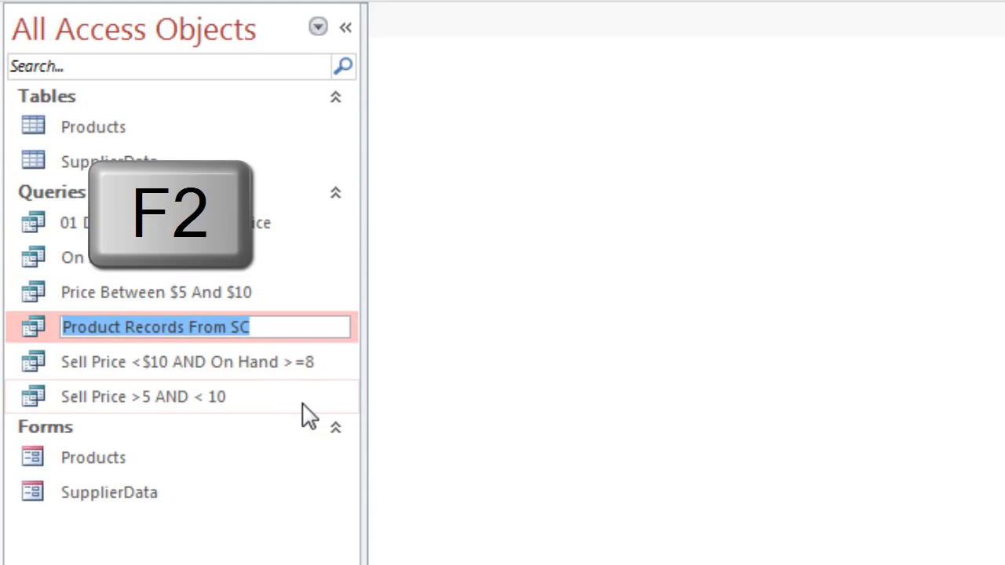
pyautogui.press('Home')
pyautogui.write('02')
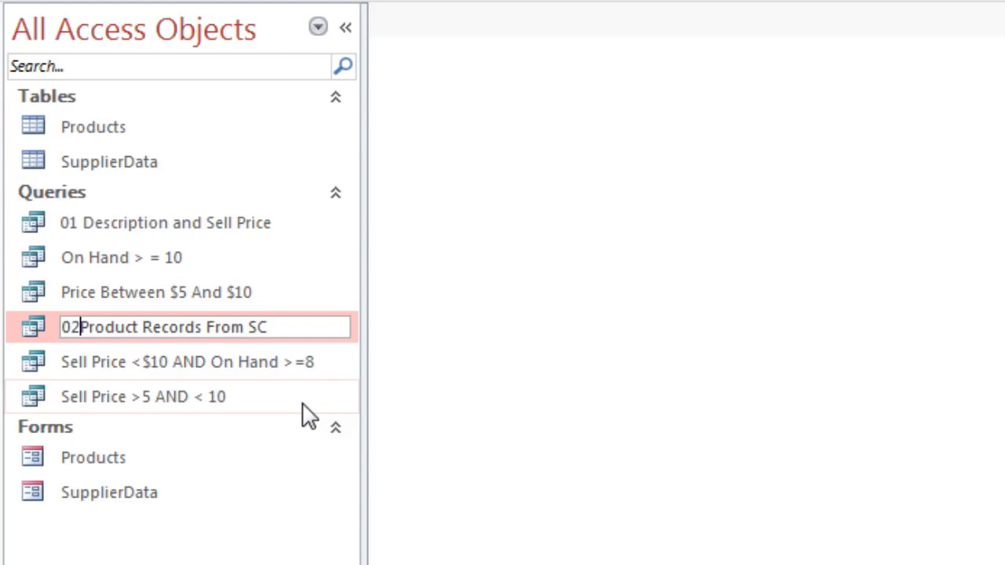
pyautogui.press('Return')
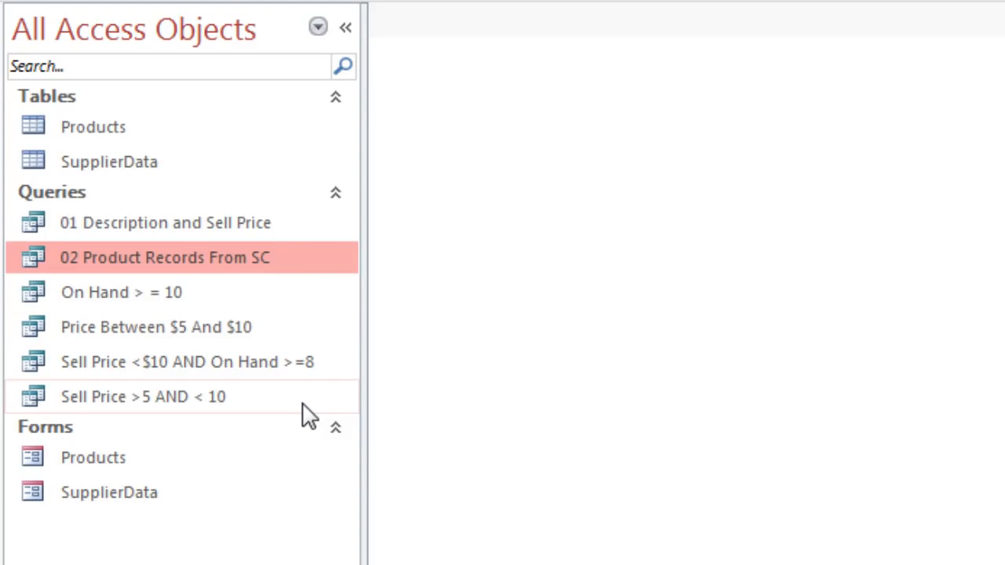
# Step: Rename the "On Hand > = 10" query as "03 On Hand > = 10"
pyautogui.press('Down')
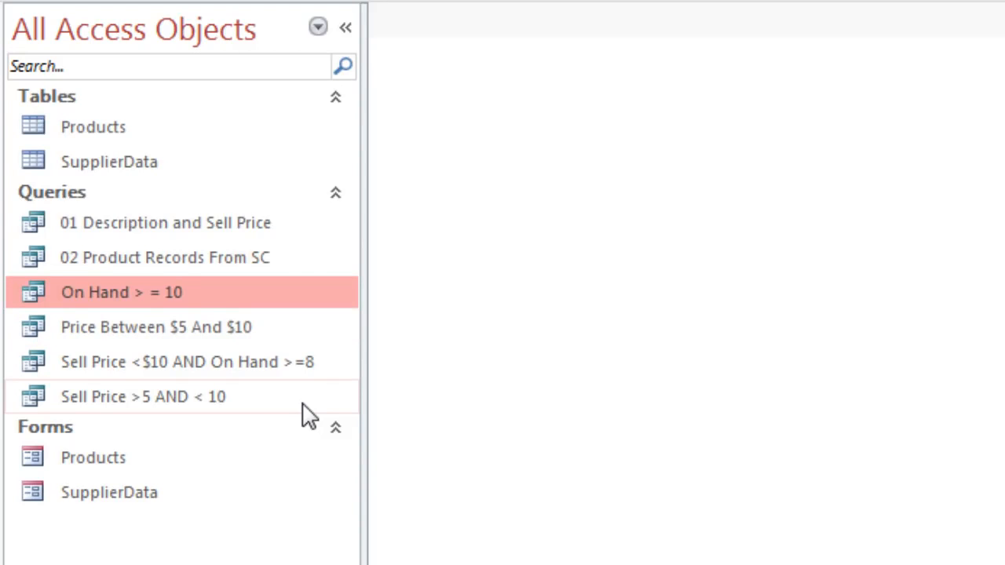
pyautogui.press('F2')
pyautogui.press('Home')
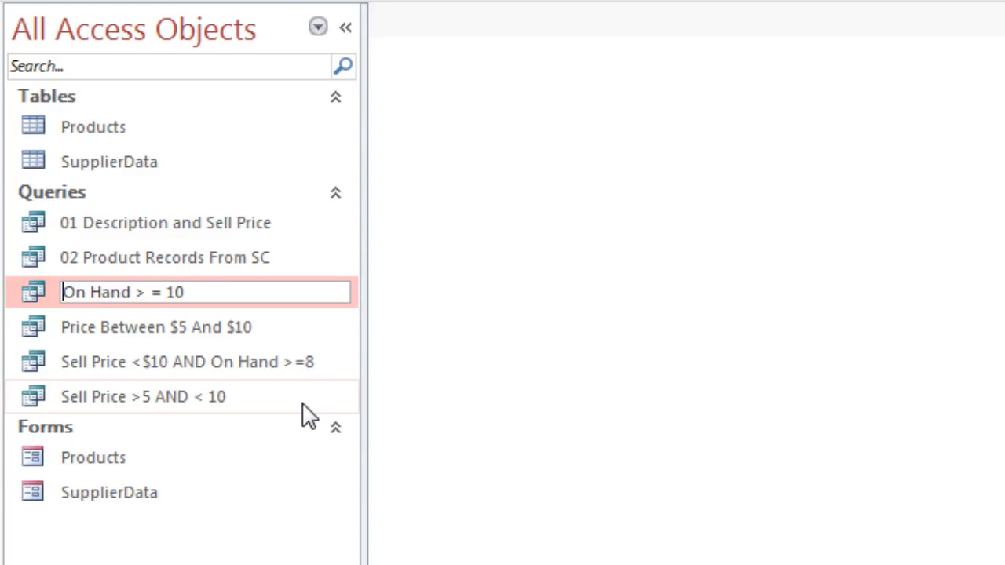
pyautogui.write('03')
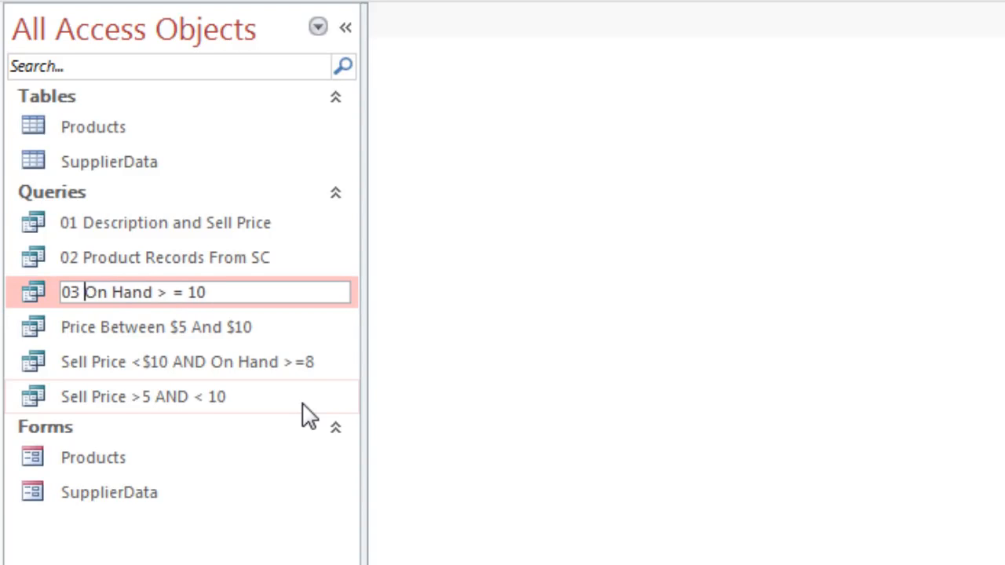
pyautogui.press('Return')
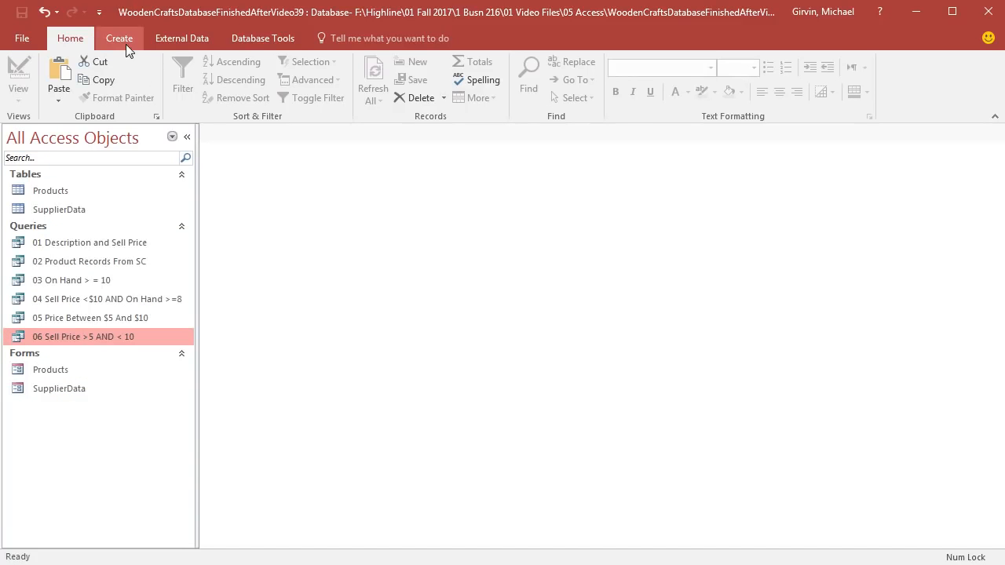
# Step: Create a new query in Design View and add the Products table to it
pyautogui.click(126, 44)
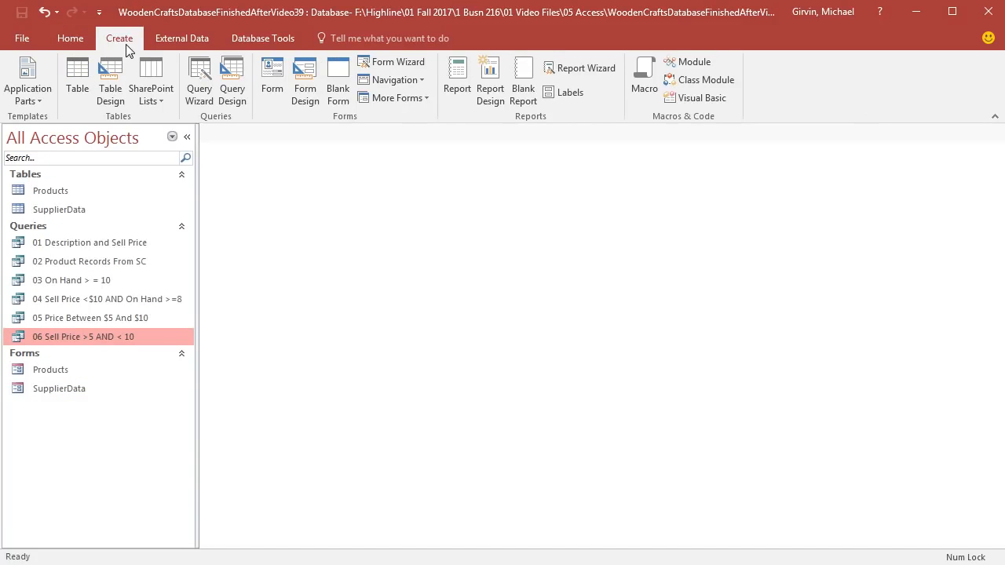
pyautogui.click(231, 94)
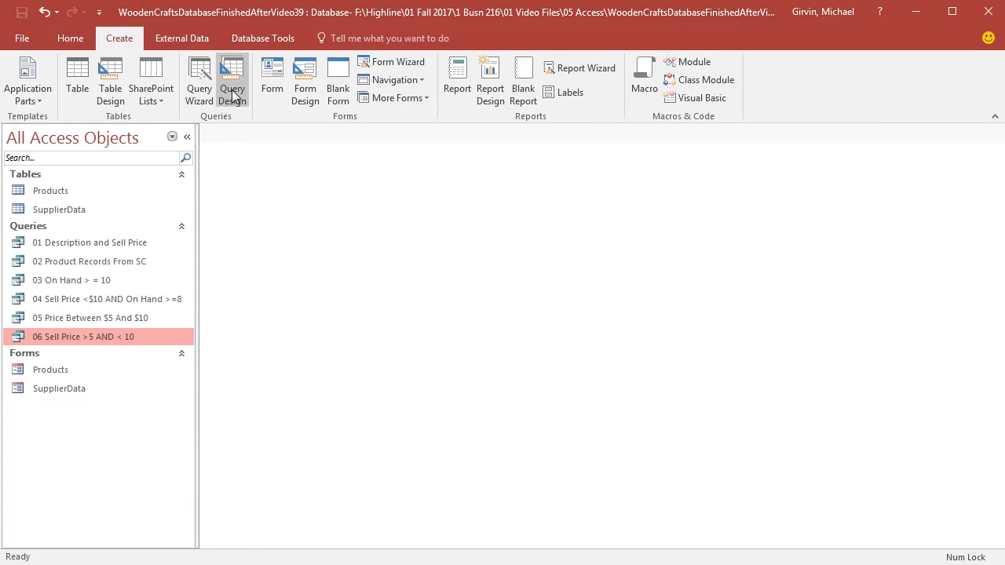
pyautogui.doubleClick(428, 237)
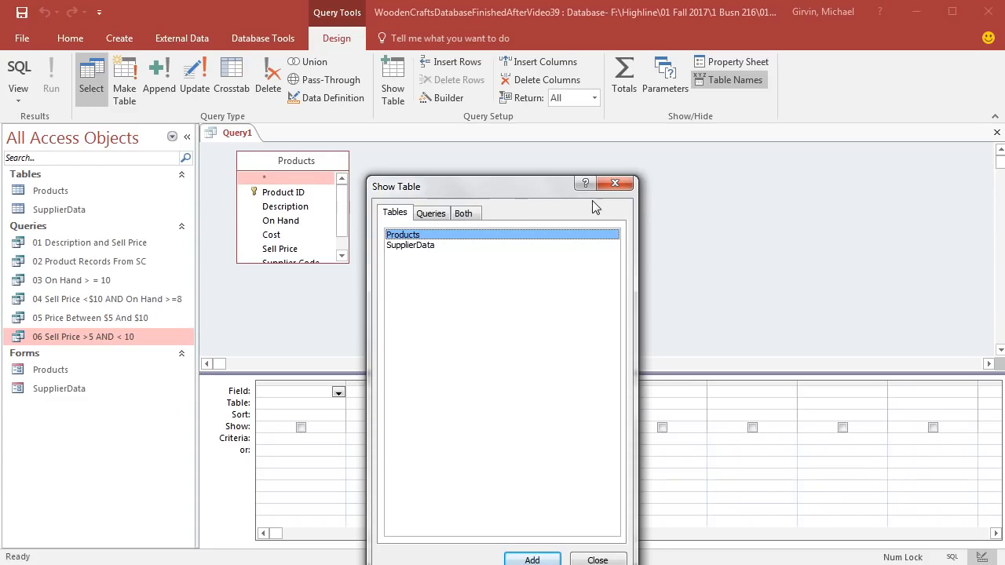
pyautogui.click(611, 186)
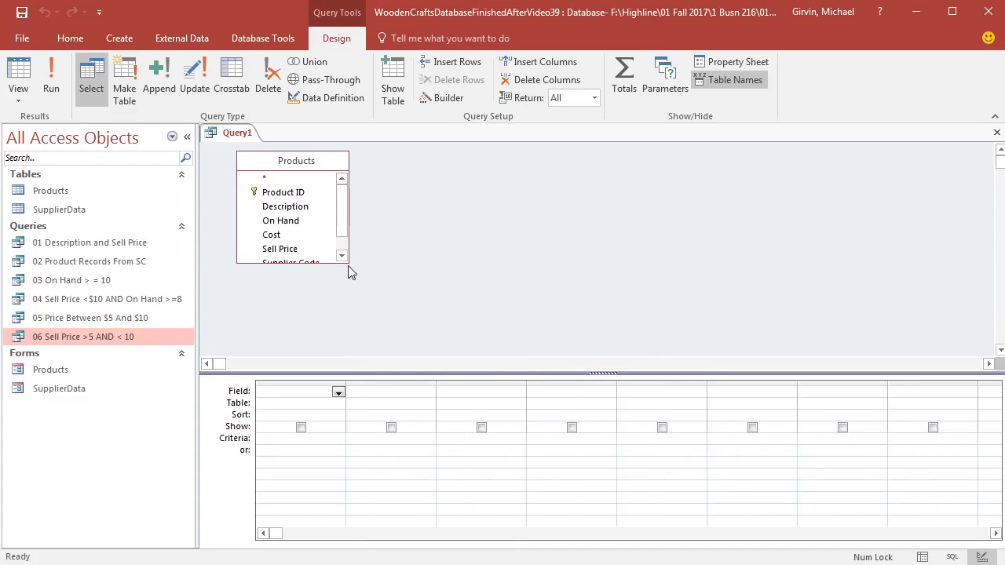
# Step: Enlarge the Products field list and add all fields from Product ID through Wholesale Retail to the query grid
pyautogui.moveTo(348, 262); pyautogui.dragTo(389, 314)
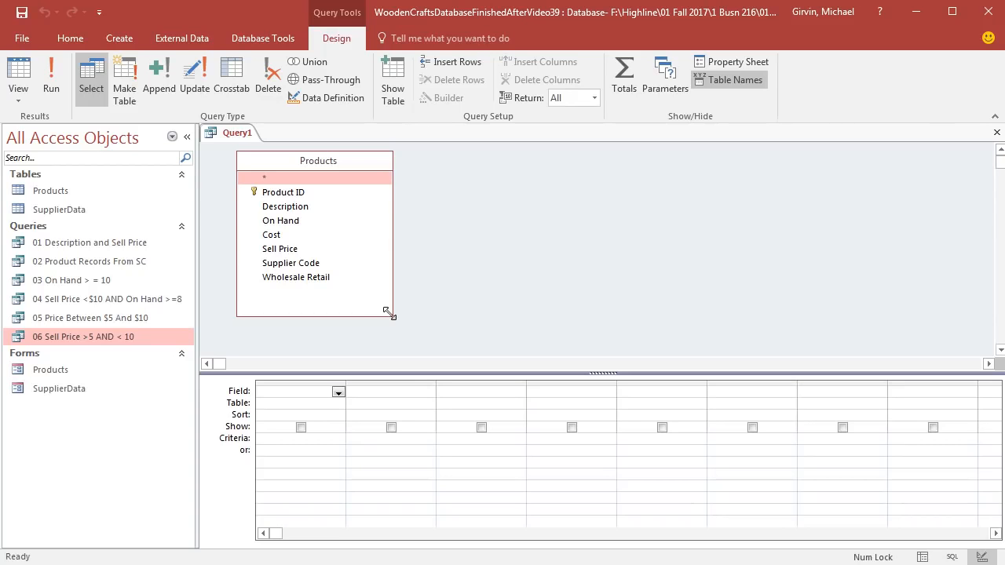
pyautogui.click(289, 193)
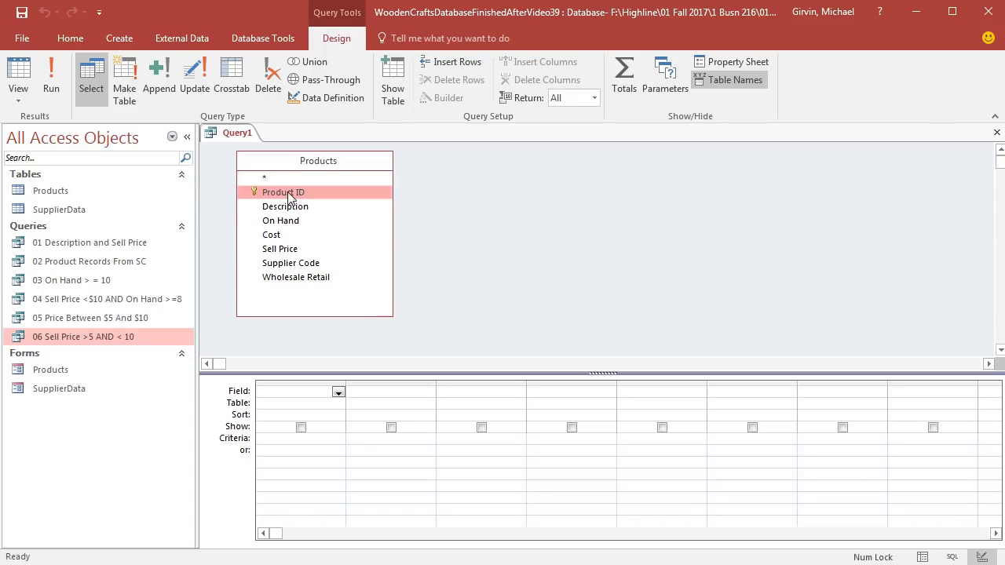
pyautogui.keyDown('shift'); pyautogui.click(299, 279); pyautogui.keyUp('shift')
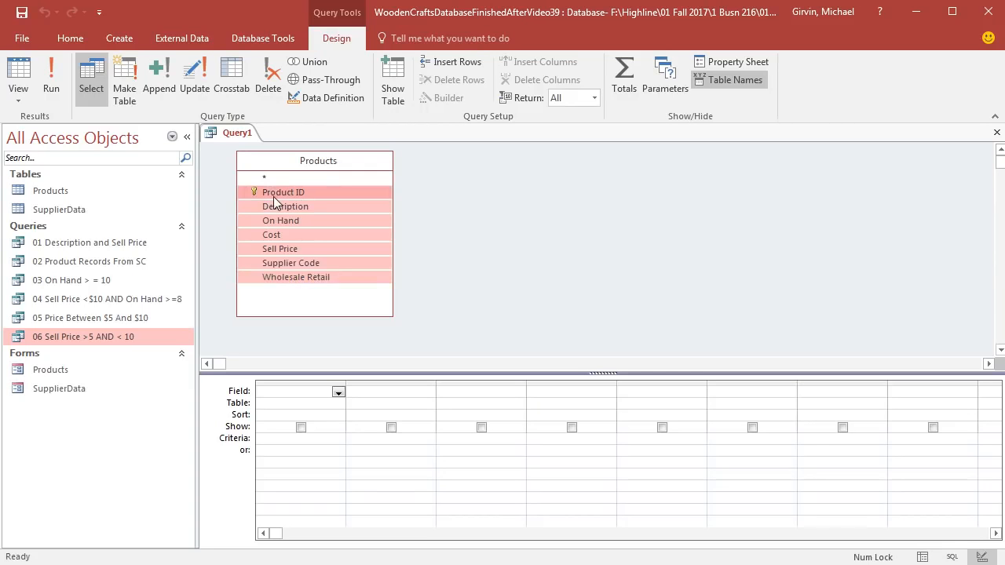
pyautogui.moveTo(276, 201); pyautogui.dragTo(289, 397)
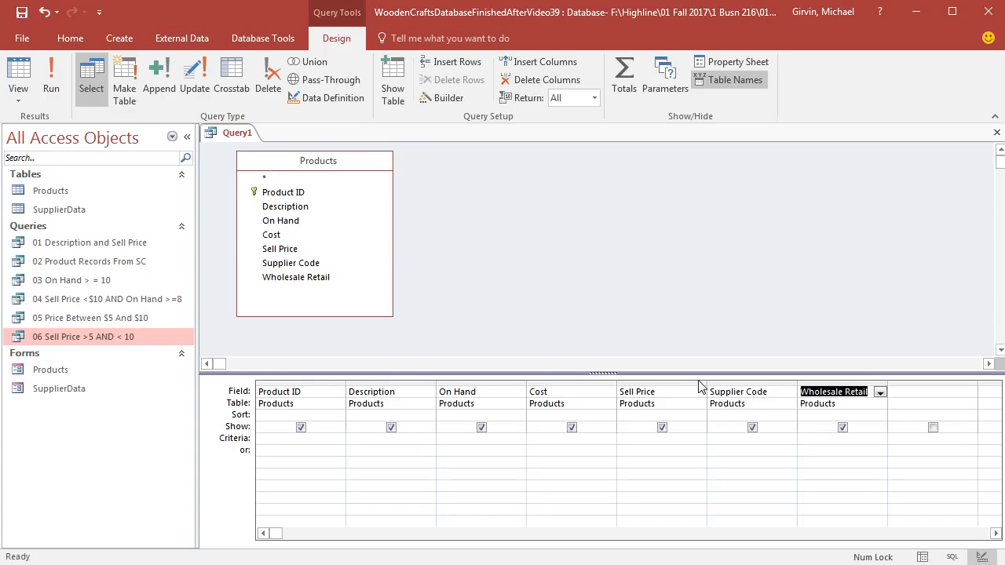
# Step: Set the Supplier Code criteria to SC or AP on separate criteria rows and display the query results
pyautogui.click(749, 439)
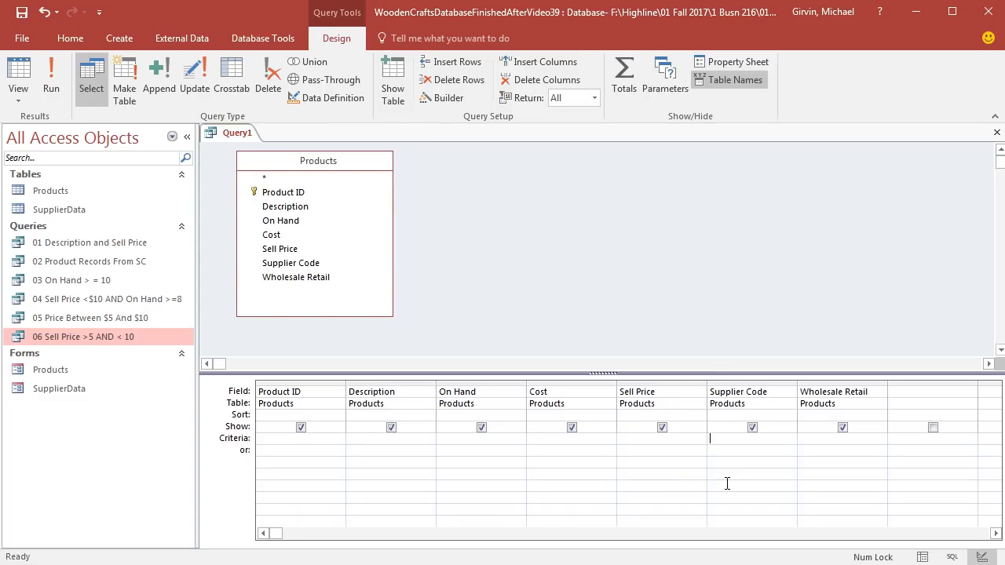
pyautogui.click(721, 439)
pyautogui.write('S')
pyautogui.write('C')
pyautogui.write('AP')
pyautogui.click(12, 72)
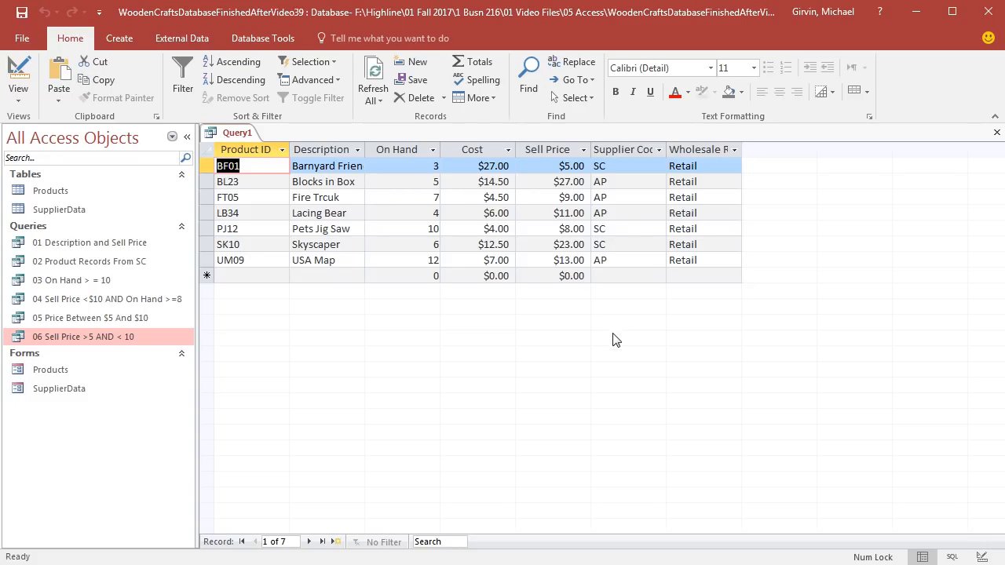
# Step: Save the query as "Supplier Code Toy Records SC Or AP"
pyautogui.hotkey('ctrl', 's')
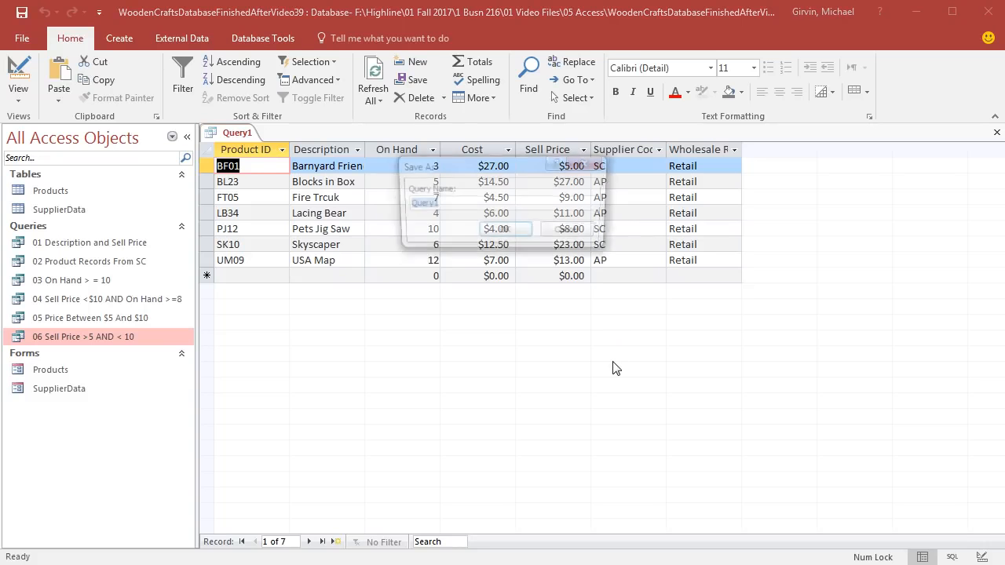
pyautogui.write('Supplier Code Toy Records SC Or AP')
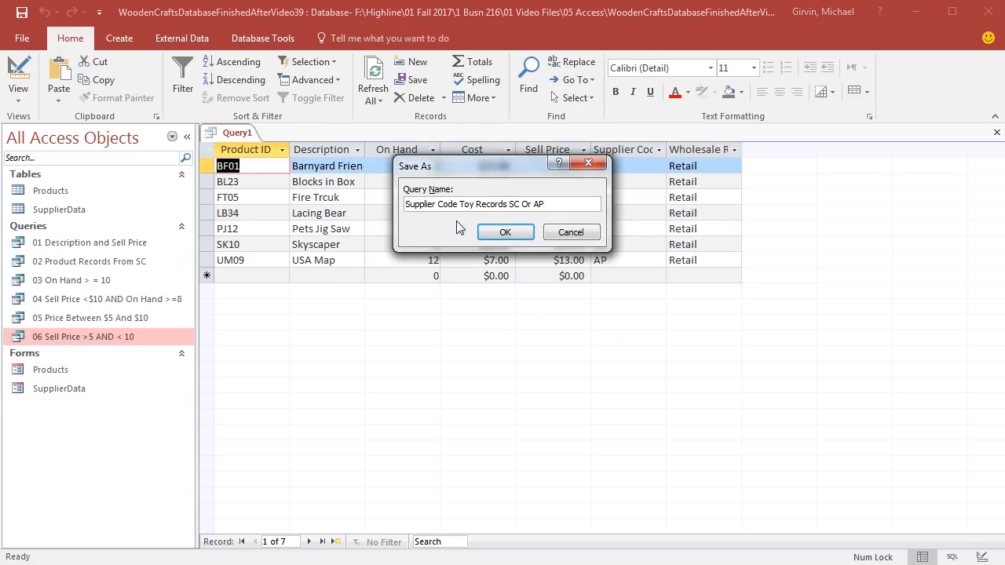
pyautogui.click(505, 232)
# Step: Close the supplier code query and rename it as "07 Supplier Code Toy Records SC Or AP"
pyautogui.click(117, 358)
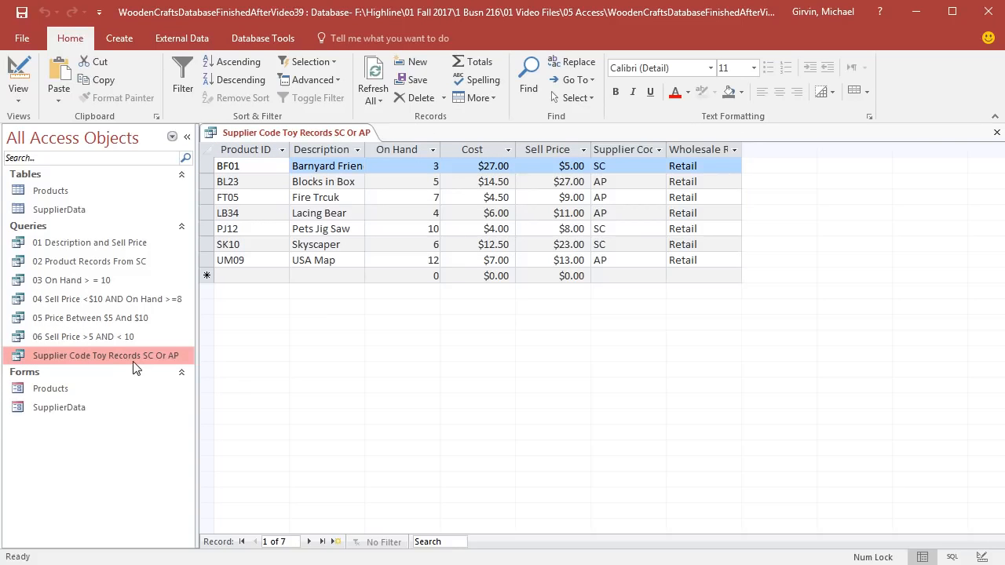
pyautogui.click(996, 135)
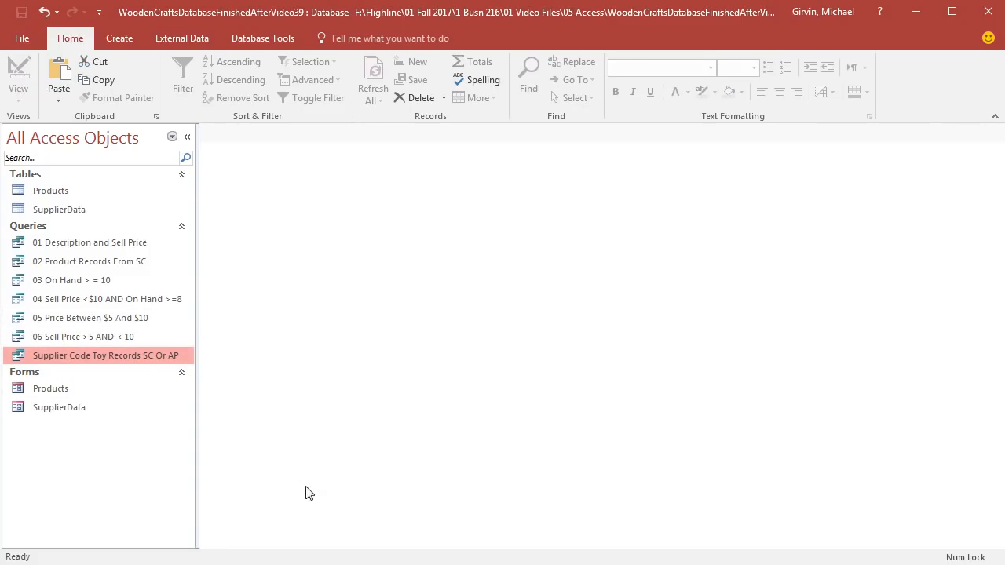
pyautogui.press('F2')
pyautogui.press('Home')
pyautogui.write('07')
pyautogui.press('Return')
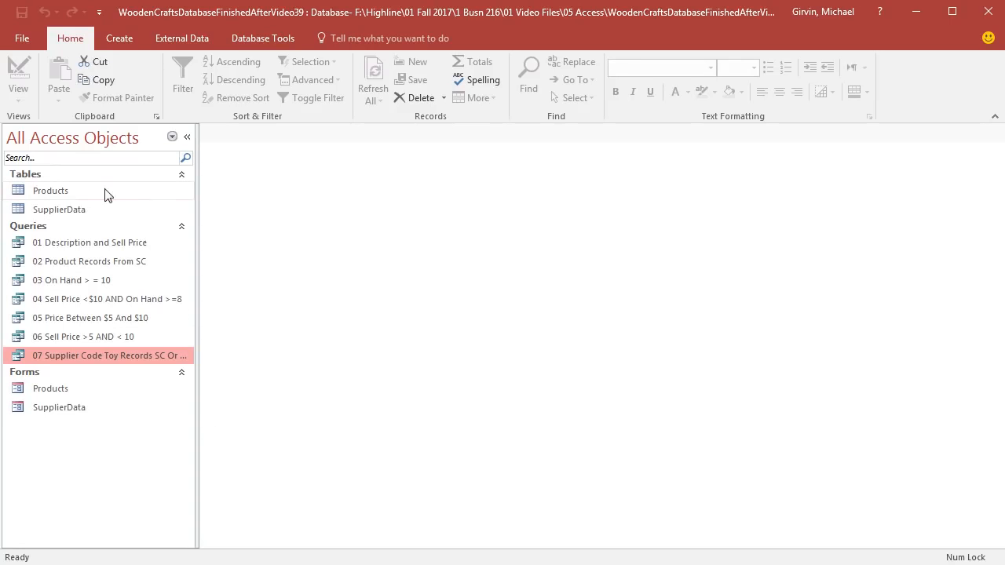
# Step: Look over the Products table and close it, and create a new query in Design View with the Products table added
pyautogui.doubleClick(78, 191)
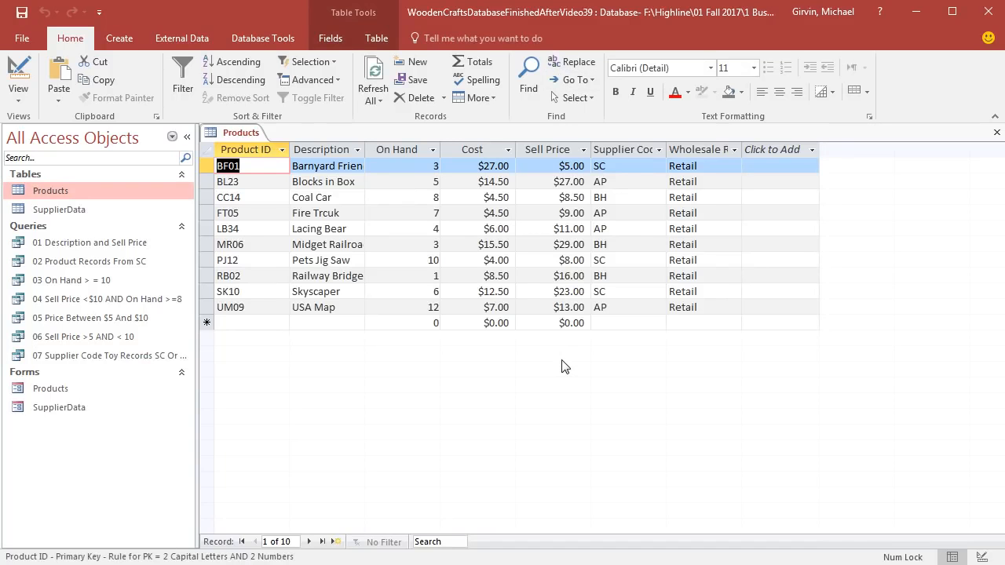
pyautogui.click(997, 132)
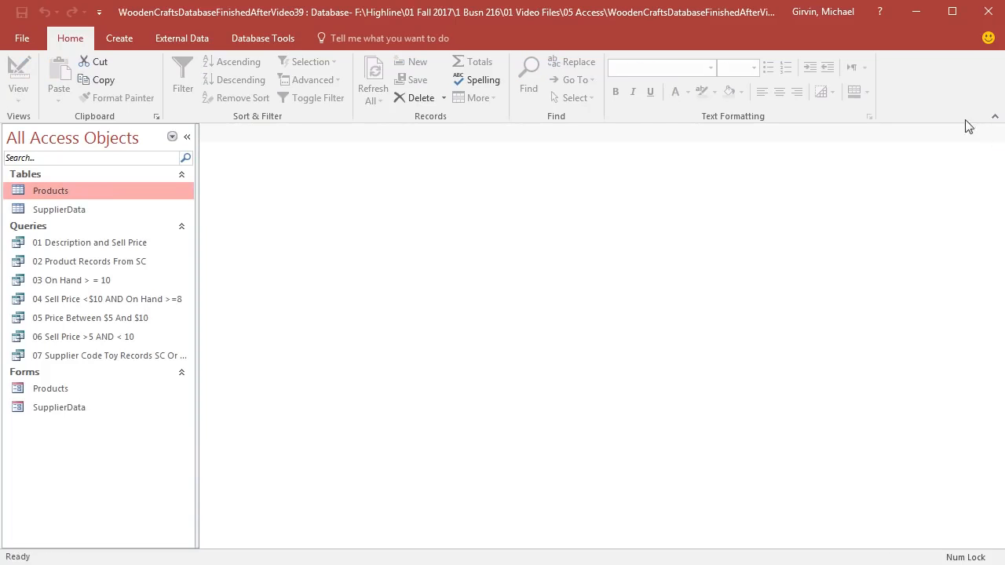
pyautogui.click(125, 41)
pyautogui.click(233, 97)
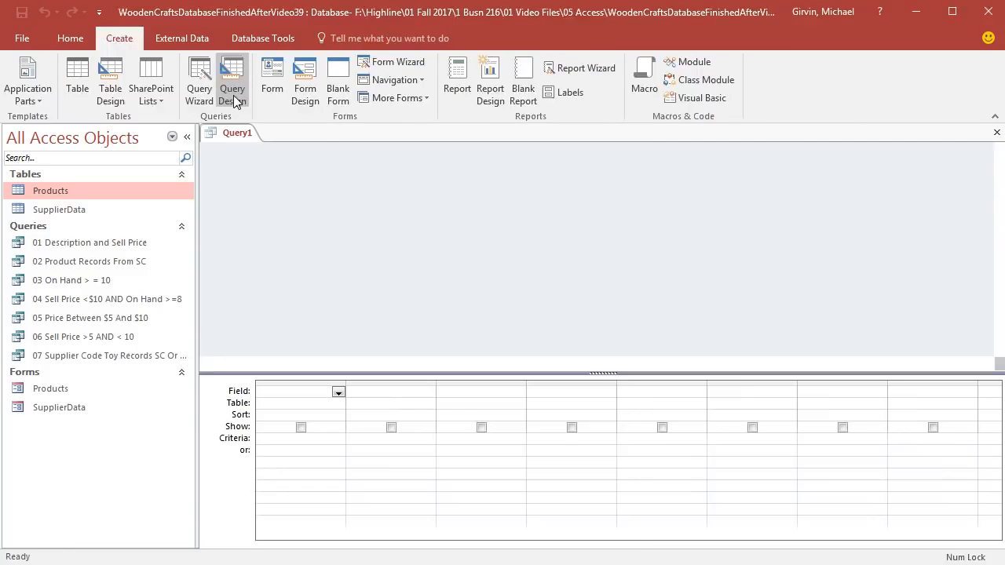
pyautogui.doubleClick(417, 238)
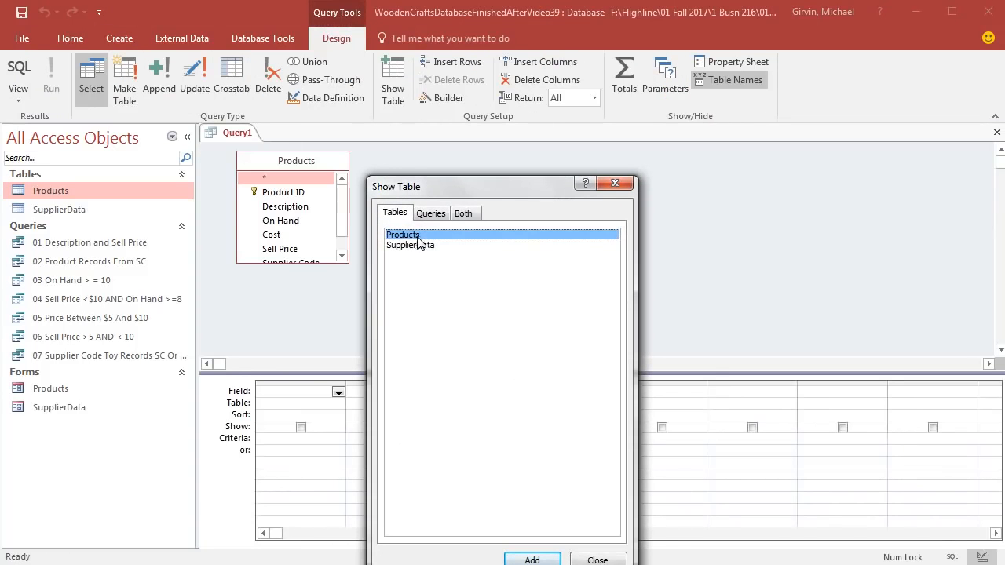
pyautogui.click(615, 184)
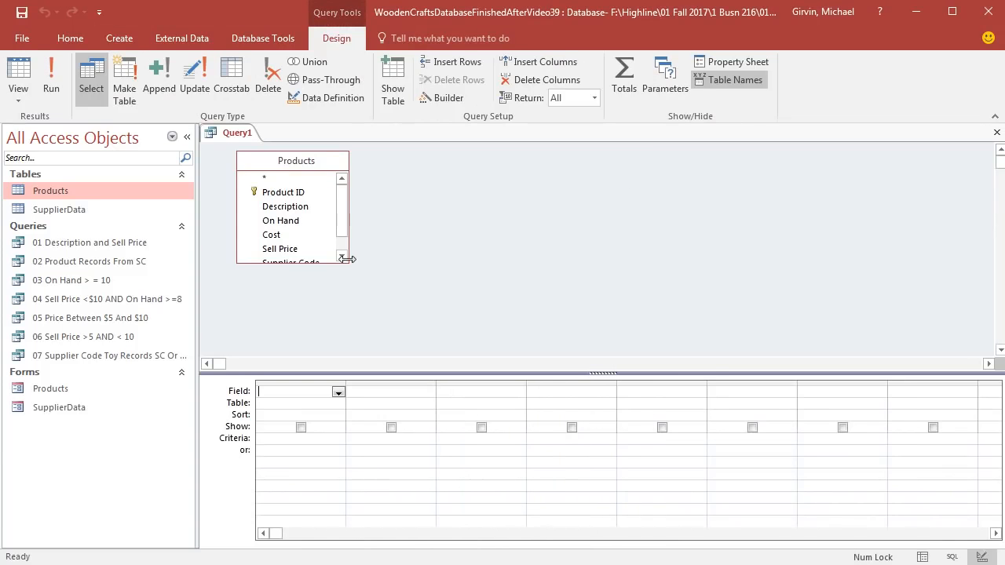
# Step: Enlarge the Products field list, add Sell Price to the query grid and turn on the Total row
pyautogui.moveTo(347, 259); pyautogui.dragTo(376, 306)
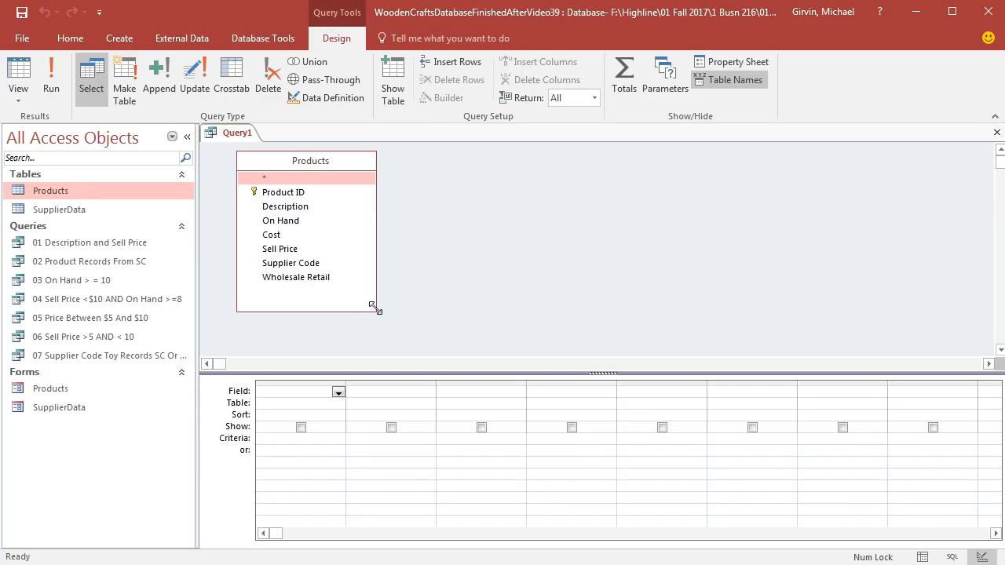
pyautogui.doubleClick(282, 249)
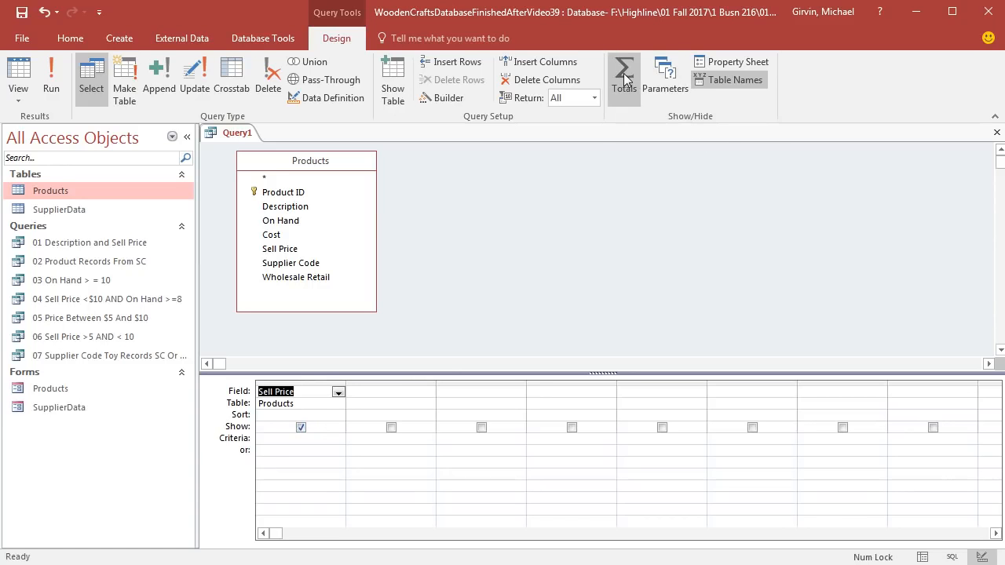
pyautogui.rightClick(328, 412)
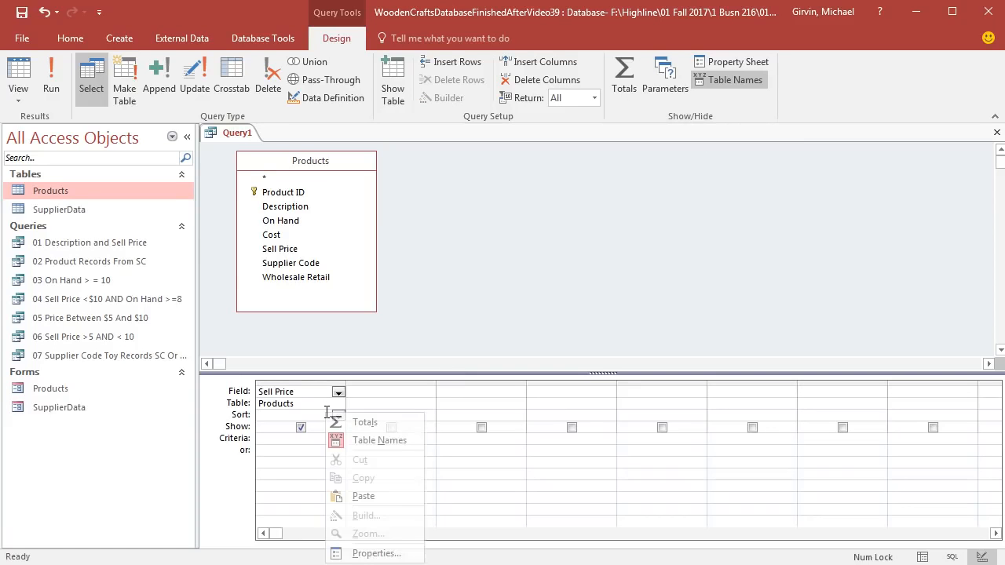
pyautogui.click(365, 424)
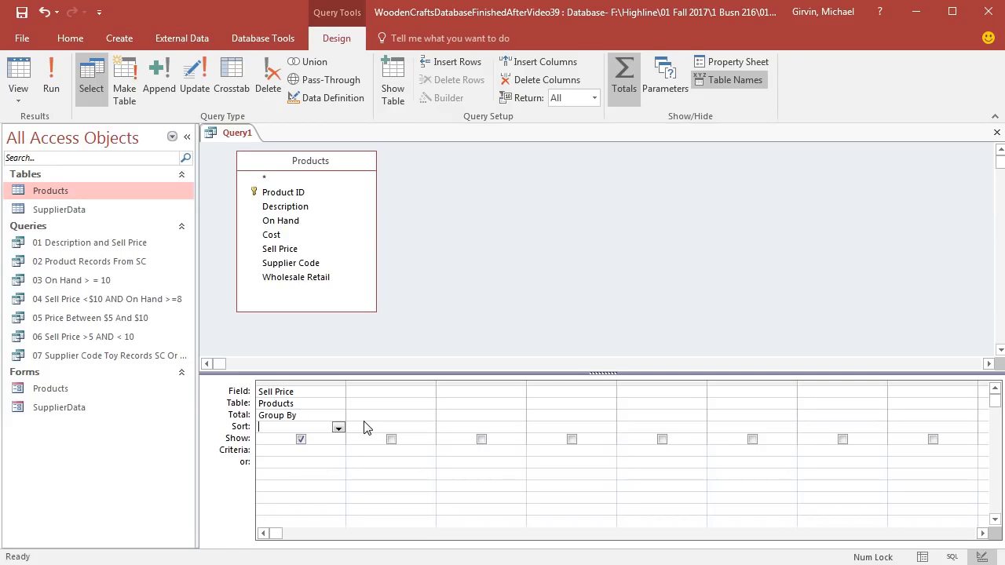
# Step: Set the Sell Price total to Avg, display the results and widen the column to fit its heading
pyautogui.click(327, 414)
pyautogui.click(339, 417)
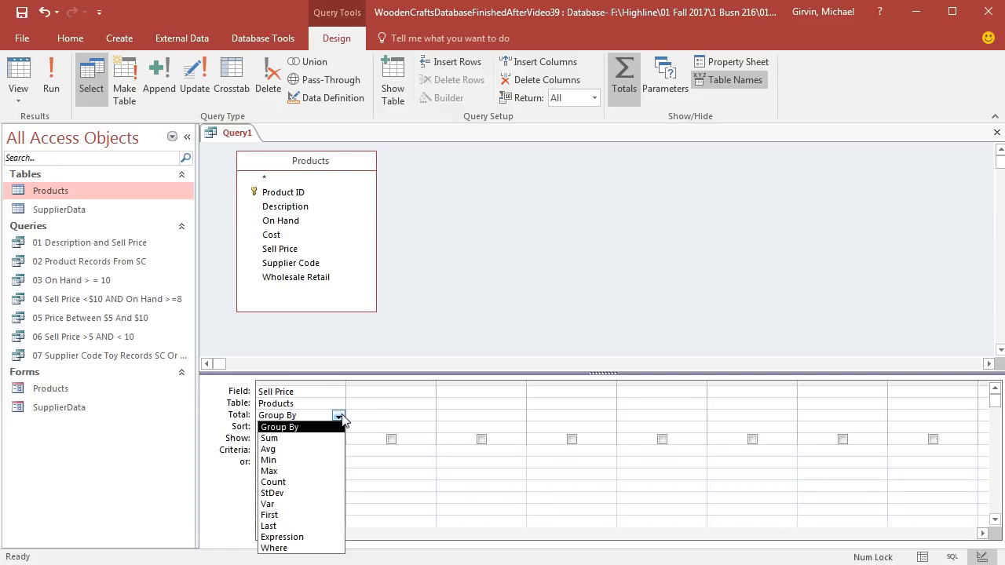
pyautogui.click(312, 449)
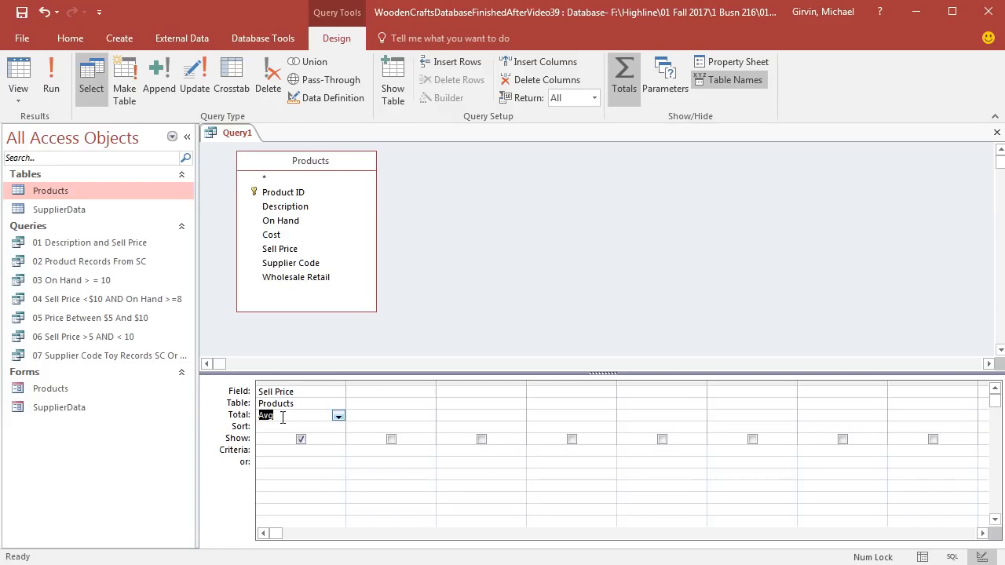
pyautogui.click(24, 74)
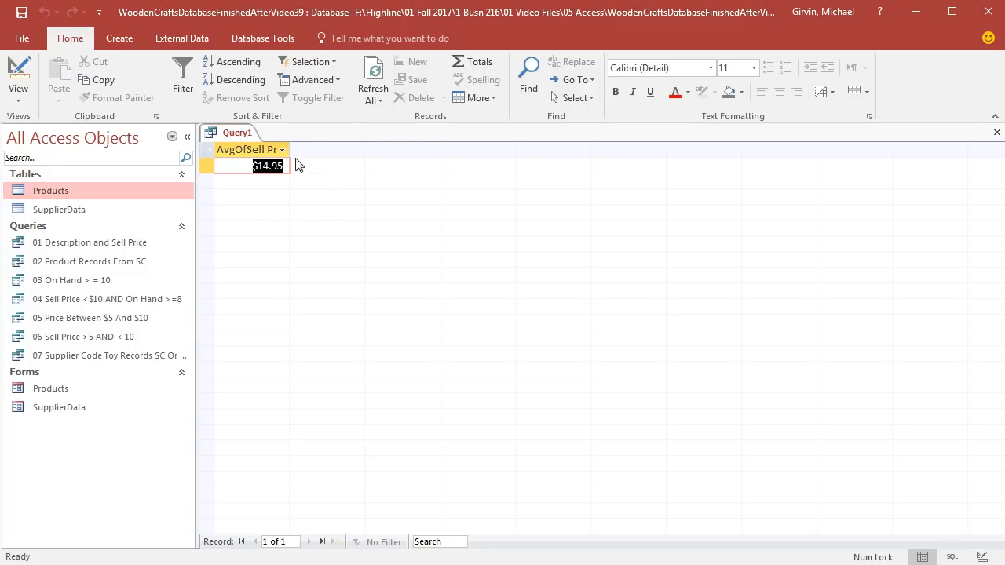
pyautogui.moveTo(291, 152); pyautogui.dragTo(328, 152)
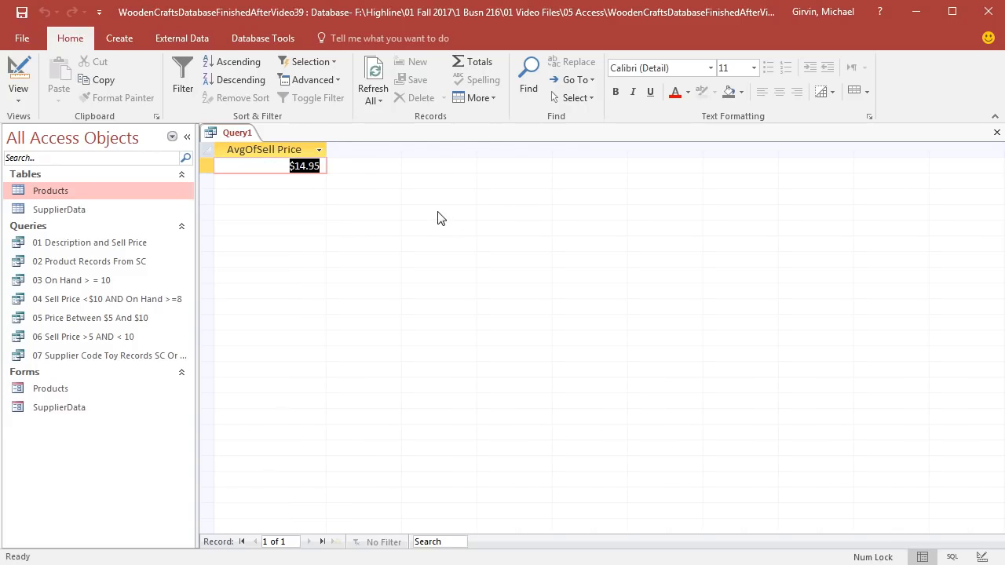
# Step: Save the average price query as "Ave Sell Price" and close it
pyautogui.hotkey('ctrl', 's')
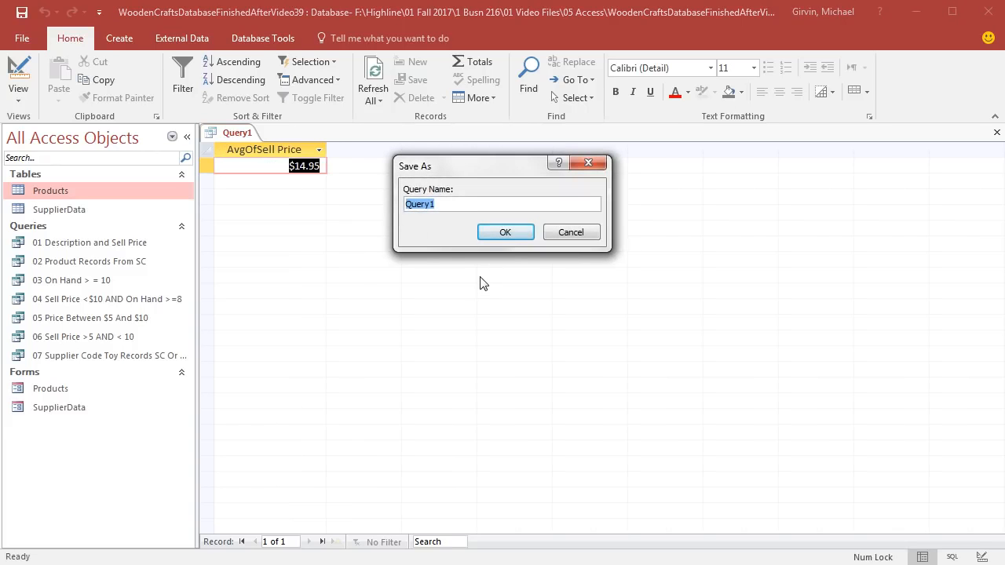
pyautogui.write('Ave Sell Price')
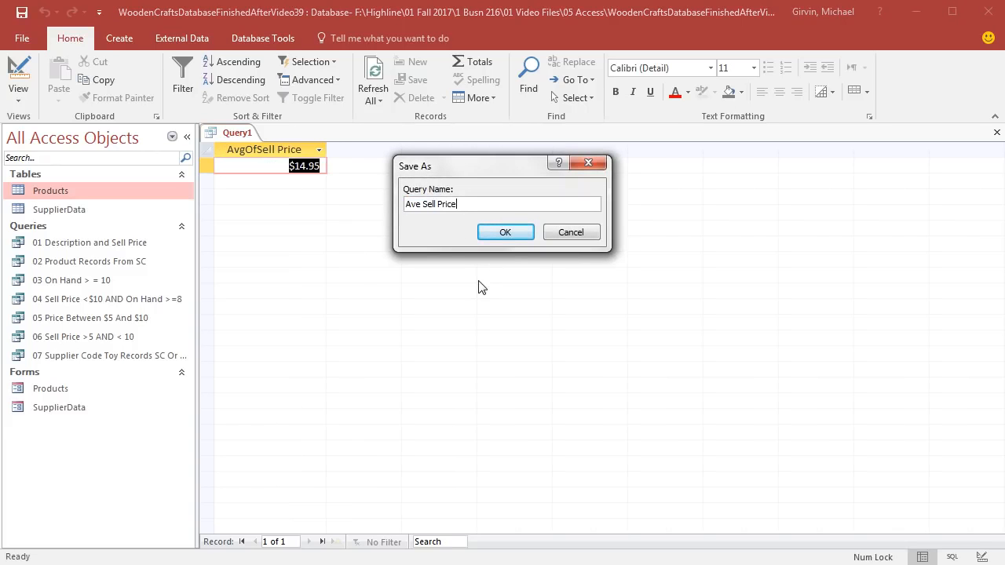
pyautogui.click(506, 232)
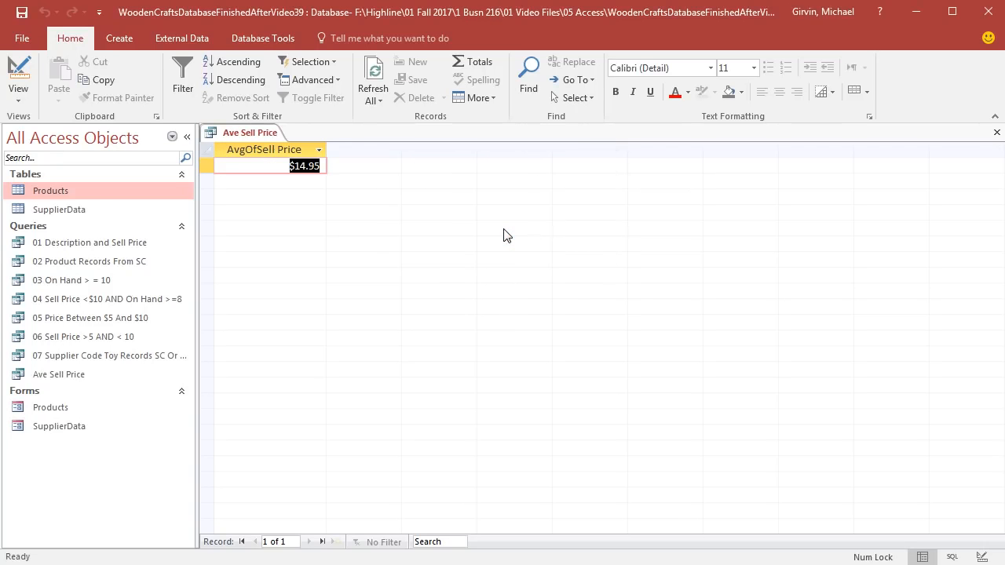
pyautogui.click(996, 133)
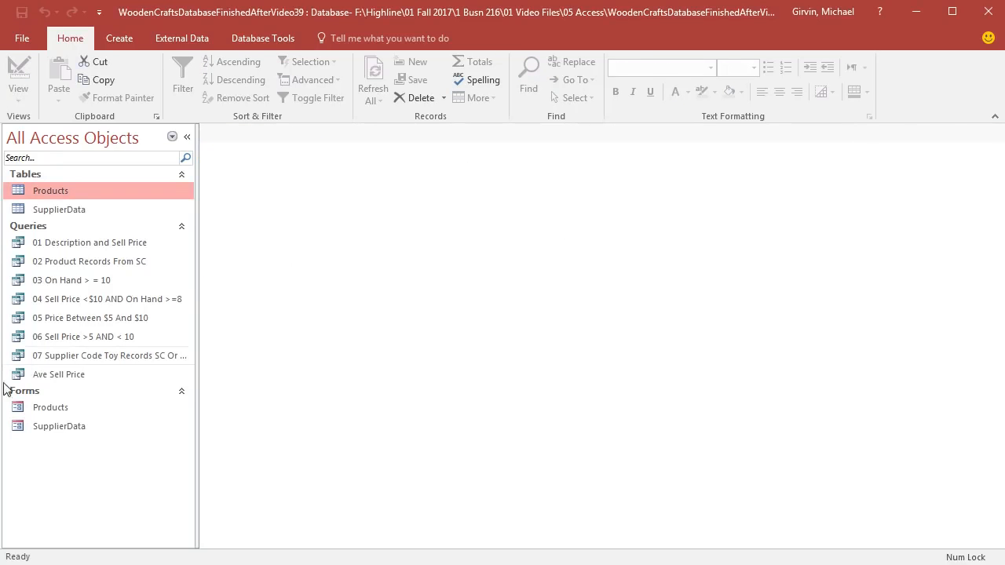
# Step: Rename the "Ave Sell Price" query as "08 Ave Sell Price"
pyautogui.click(70, 380)
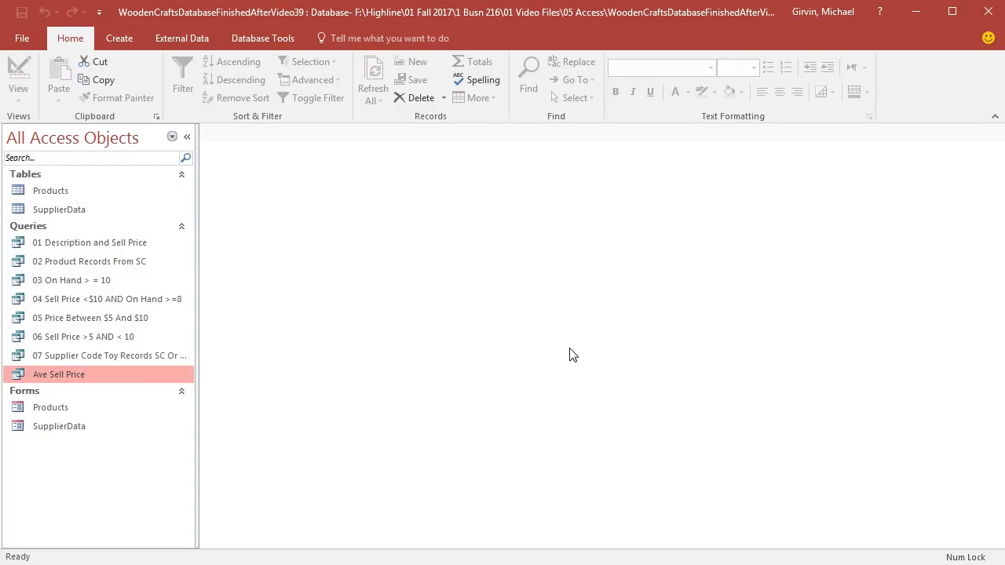
pyautogui.press('F2')
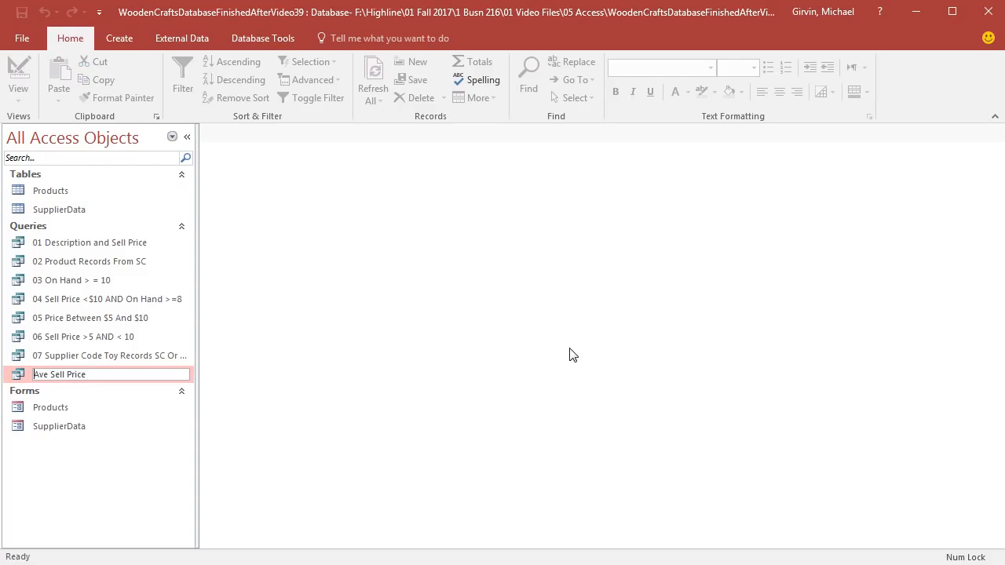
pyautogui.write('08')
pyautogui.press('Return')
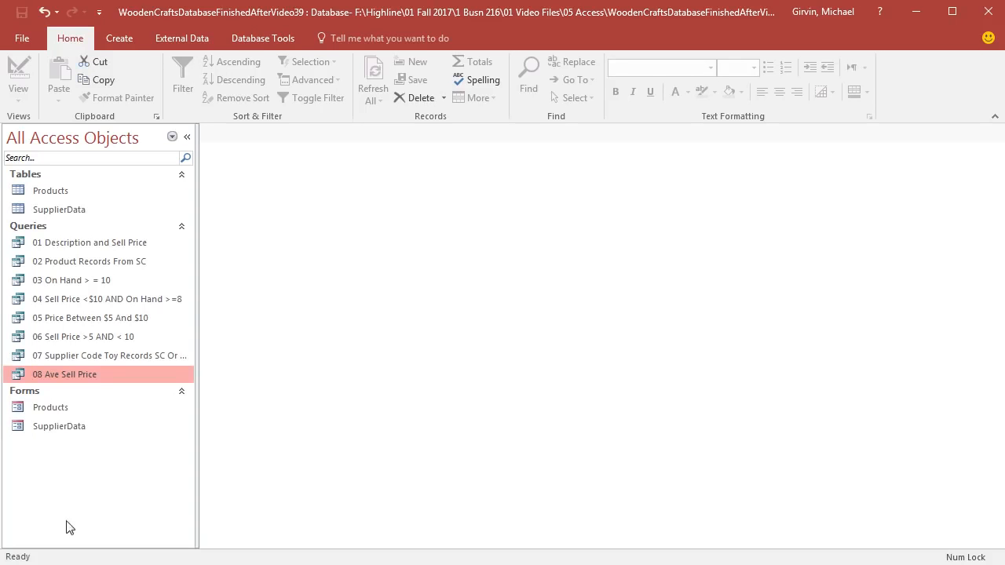
# Step: Duplicate the "08 Ave Sell Price" query under the name "09 Ave Sell Price Group By Supplier"
pyautogui.hotkey('ctrl', 'c')
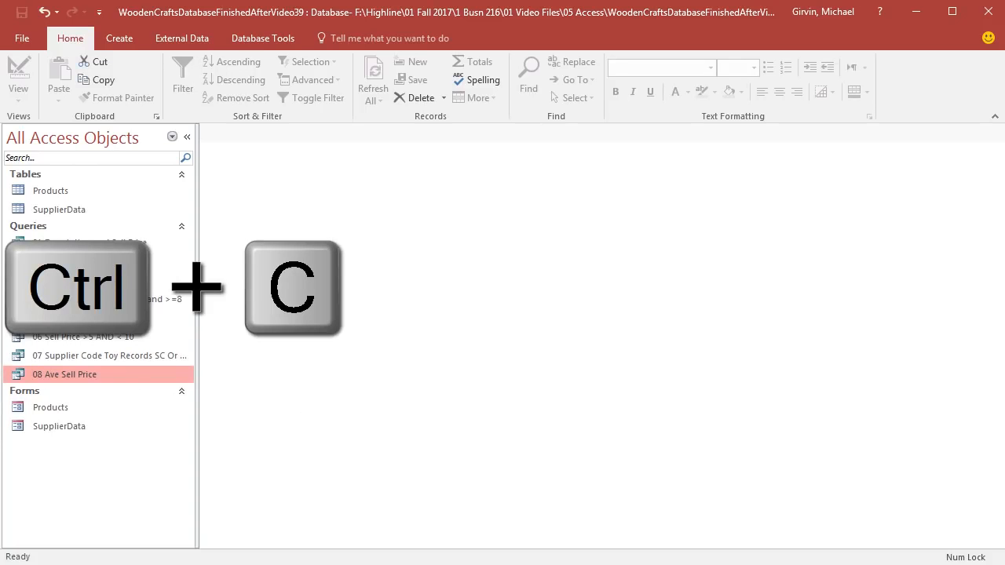
pyautogui.hotkey('ctrl', 'v')
pyautogui.moveTo(501, 172); pyautogui.dragTo(255, 257)
pyautogui.click(201, 290)
pyautogui.moveTo(202, 292); pyautogui.dragTo(105, 292)
pyautogui.write('09')
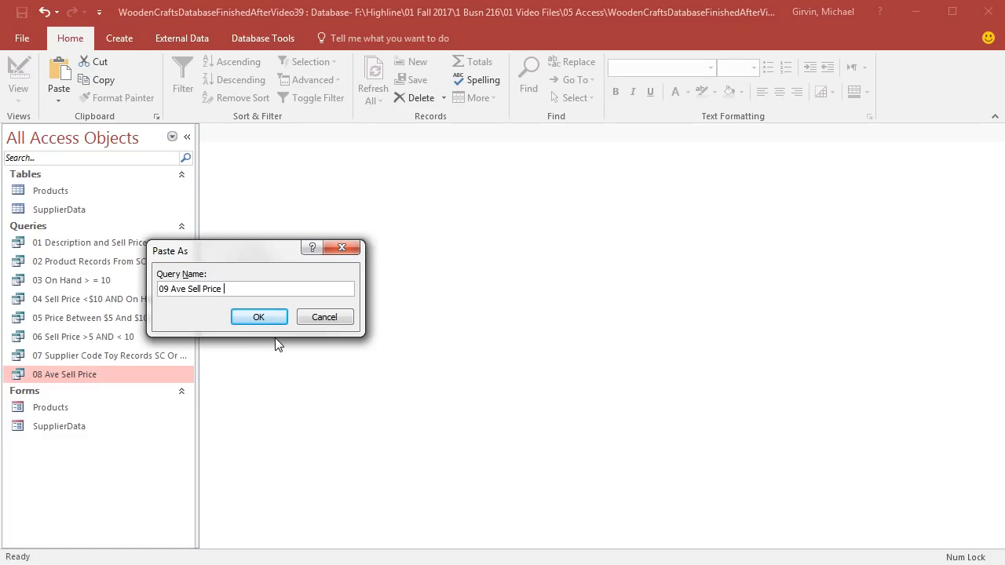
pyautogui.write('by SupplierGroup')
pyautogui.press('Delete')
pyautogui.write('B')
pyautogui.click(249, 323)
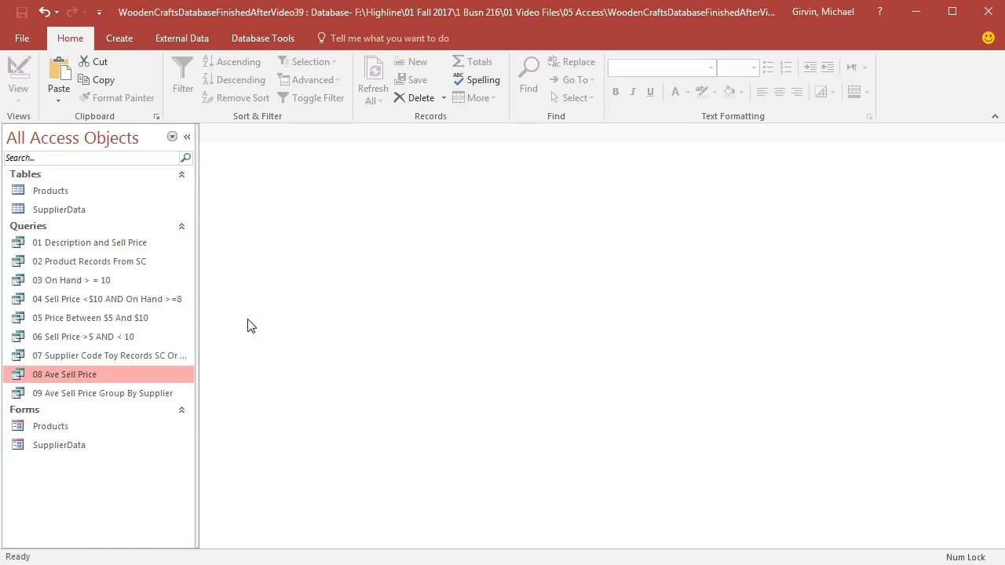
# Step: Add Supplier Code as a Group By field to the "09 Ave Sell Price Group By Supplier" query design and display the results
pyautogui.rightClick(102, 395)
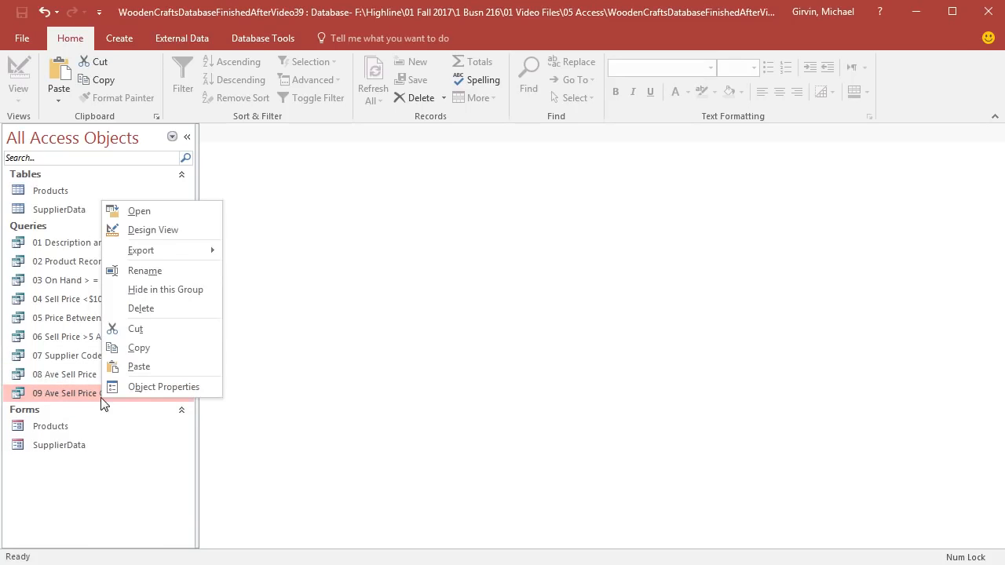
pyautogui.click(153, 231)
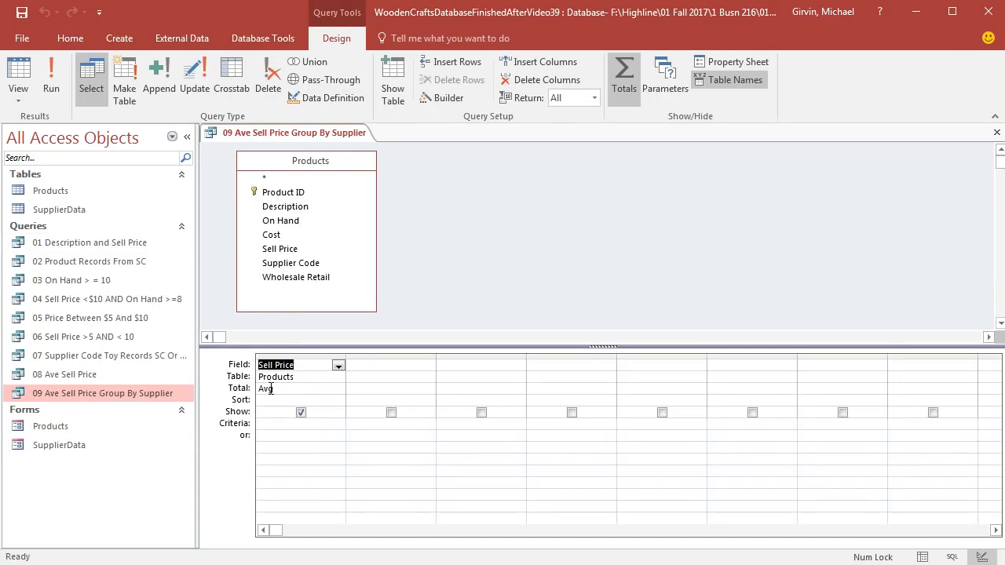
pyautogui.doubleClick(277, 264)
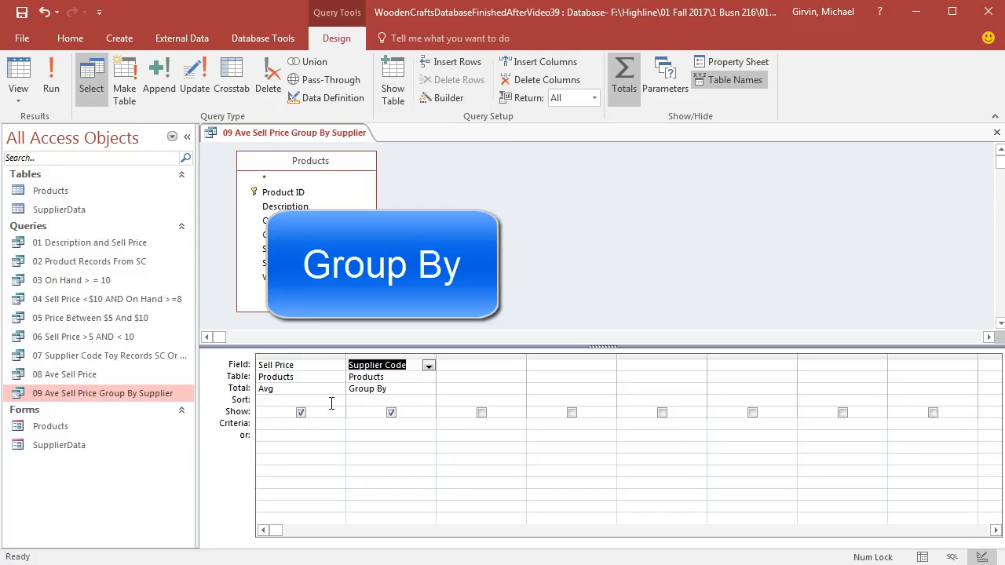
pyautogui.click(39, 75)
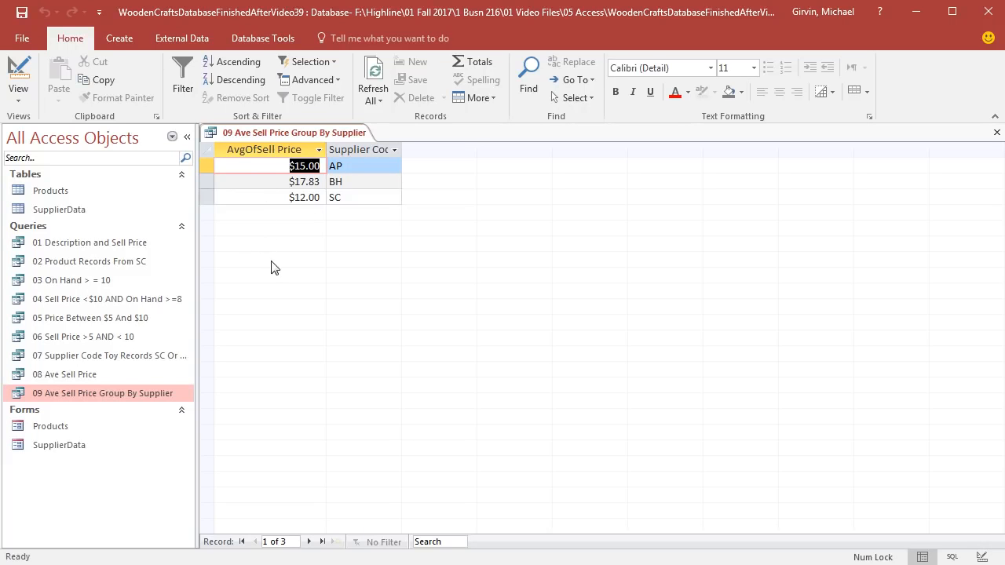
# Step: Move the Supplier Code column ahead of Sell Price in the query design, display the results and close the query
pyautogui.click(22, 71)
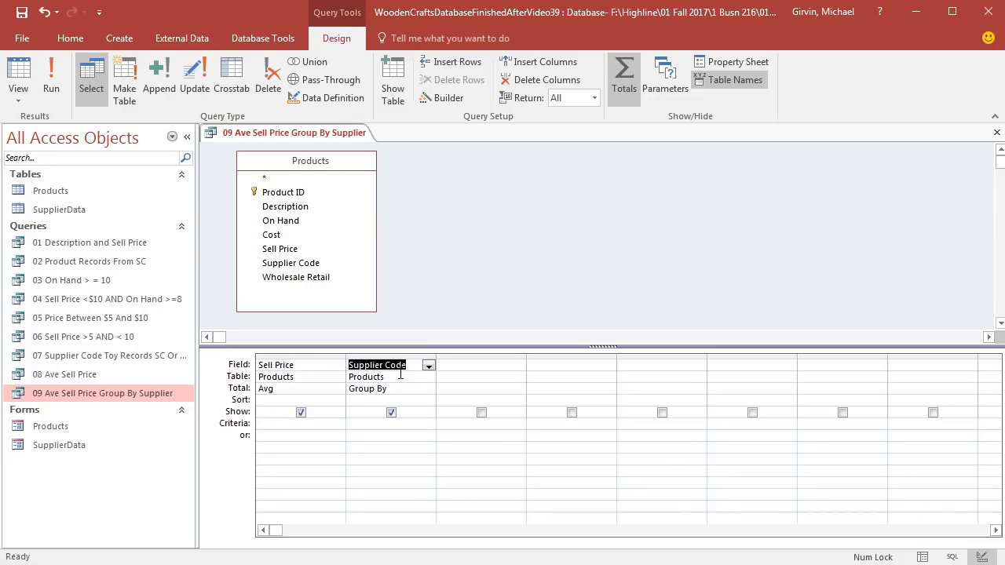
pyautogui.click(417, 354)
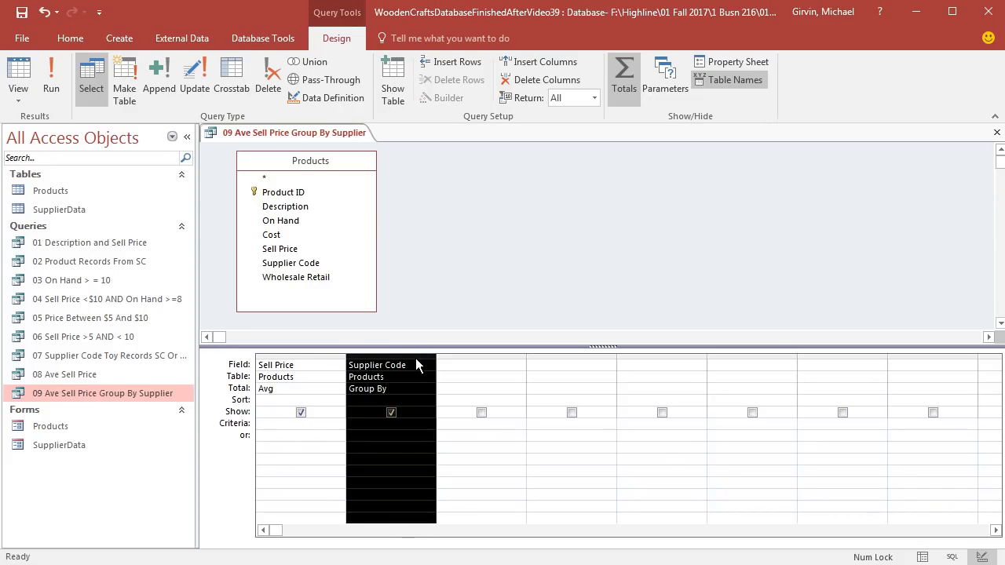
pyautogui.moveTo(415, 358); pyautogui.dragTo(296, 368)
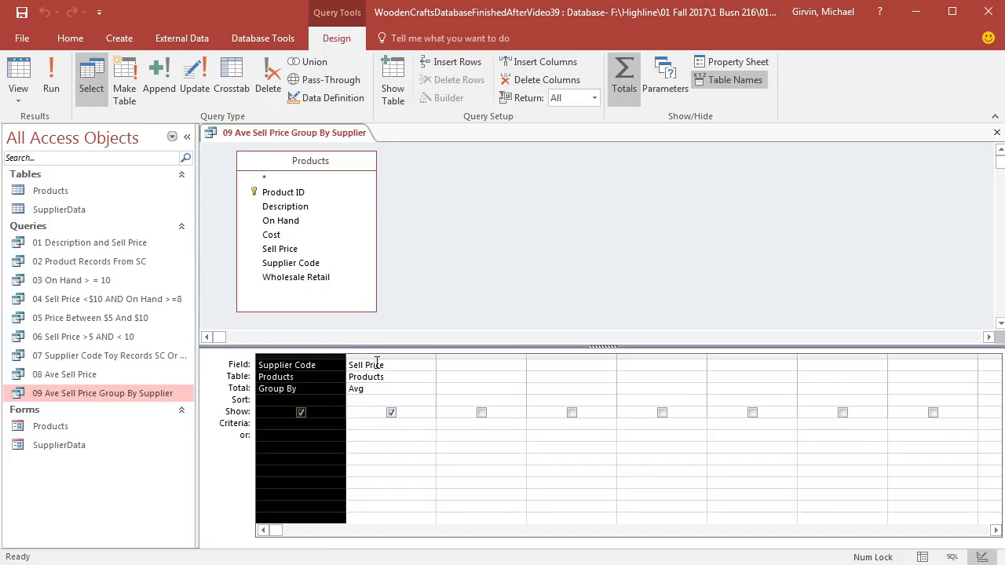
pyautogui.click(18, 74)
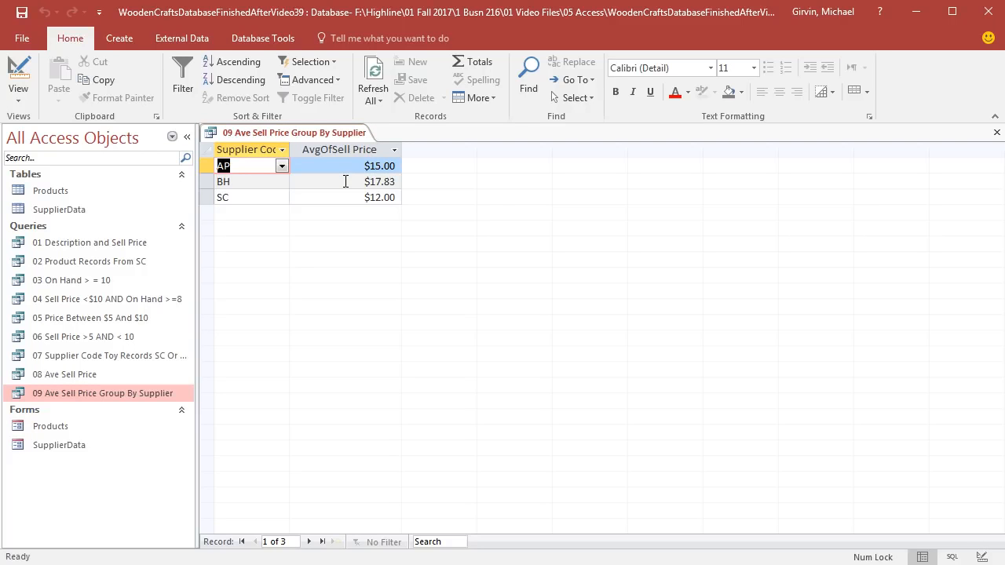
pyautogui.click(997, 132)
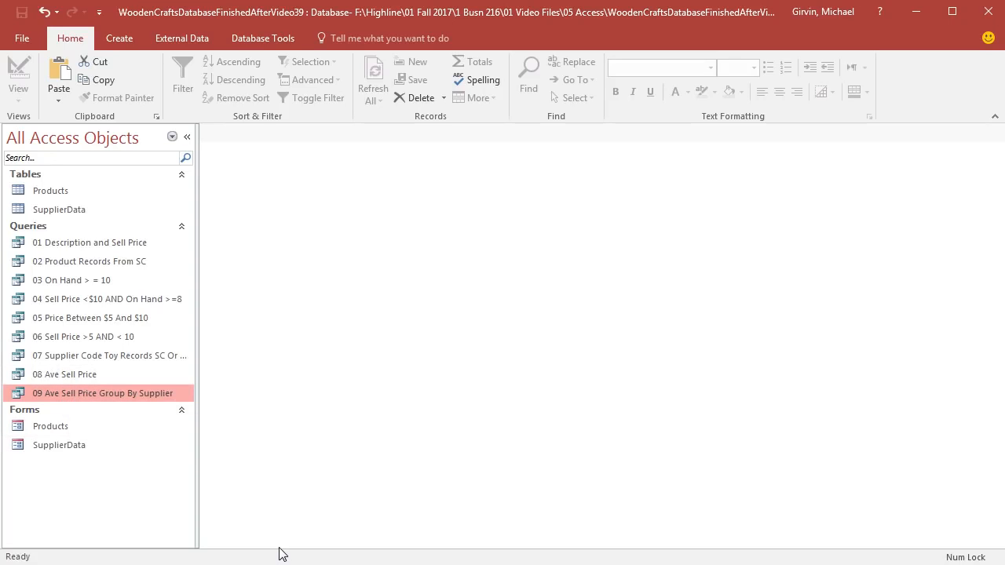
# Step: Duplicate the "09 Ave Sell Price Group By Supplier" query under the name "10 Min & Max Sell Price Group By Supplier"
pyautogui.hotkey('ctrl', 'v')
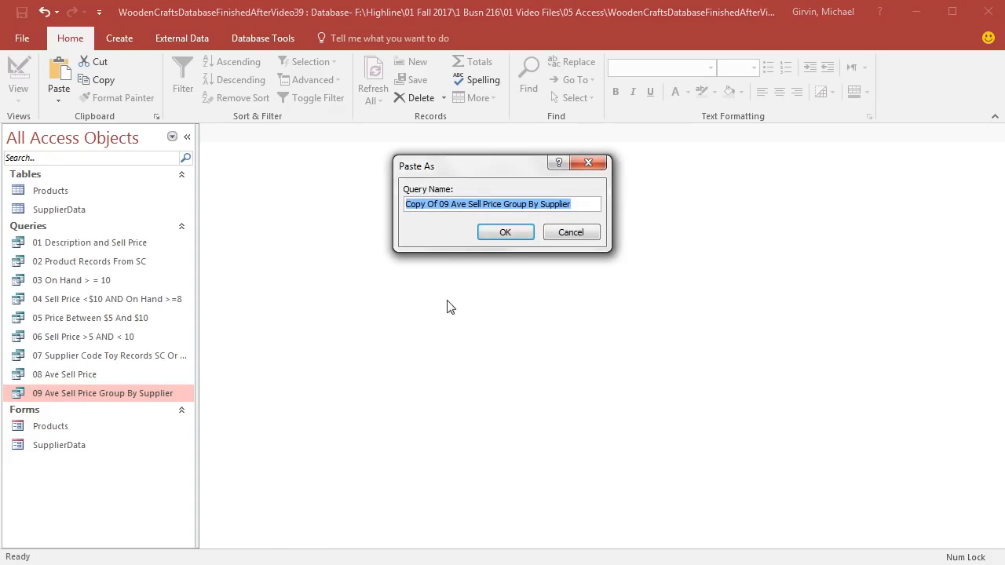
pyautogui.moveTo(449, 205); pyautogui.dragTo(285, 221)
pyautogui.press('BackSpace')
pyautogui.write('10')
pyautogui.doubleClick(426, 205)
pyautogui.write('Min & Max')
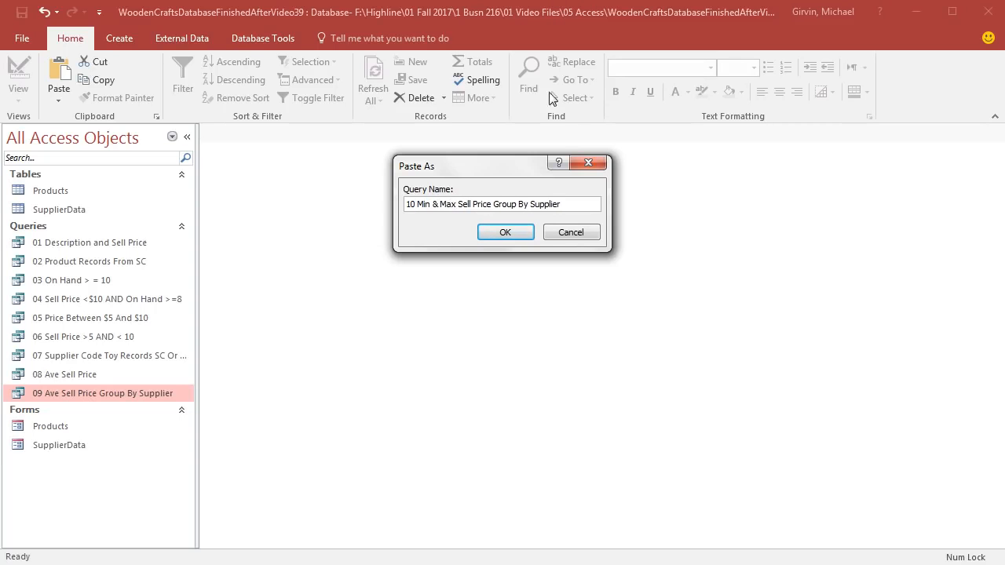
pyautogui.click(503, 234)
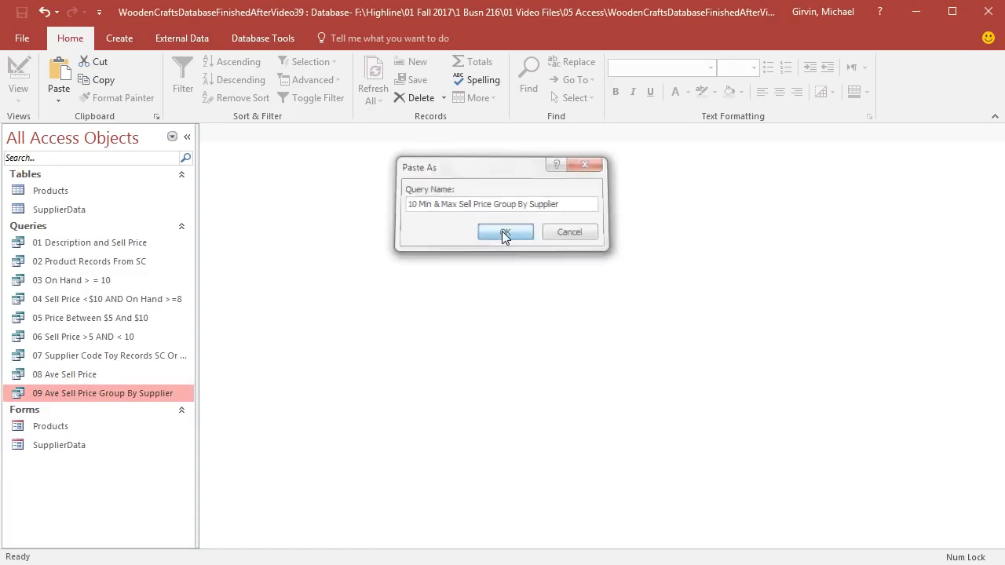
# Step: Open the "10 Min & Max Sell Price Group By Supplier" query's design and set the Sell Price total to Min
pyautogui.rightClick(88, 411)
pyautogui.click(141, 245)
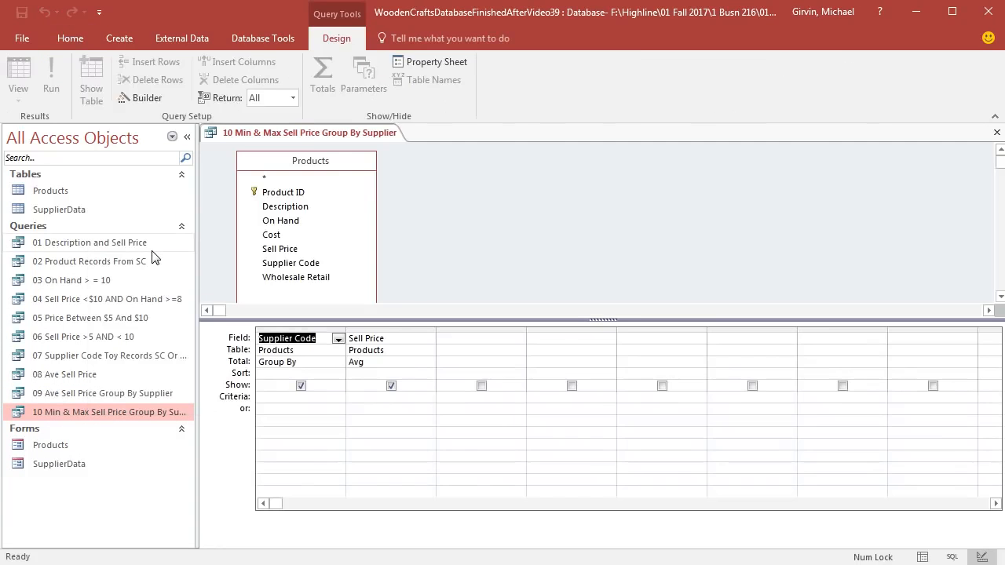
pyautogui.click(405, 363)
pyautogui.click(429, 364)
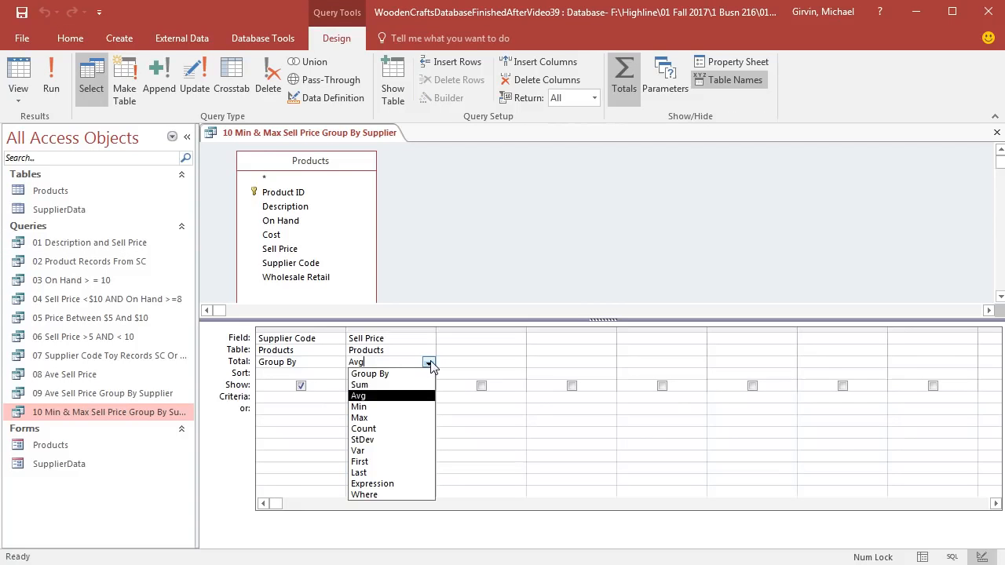
pyautogui.click(377, 407)
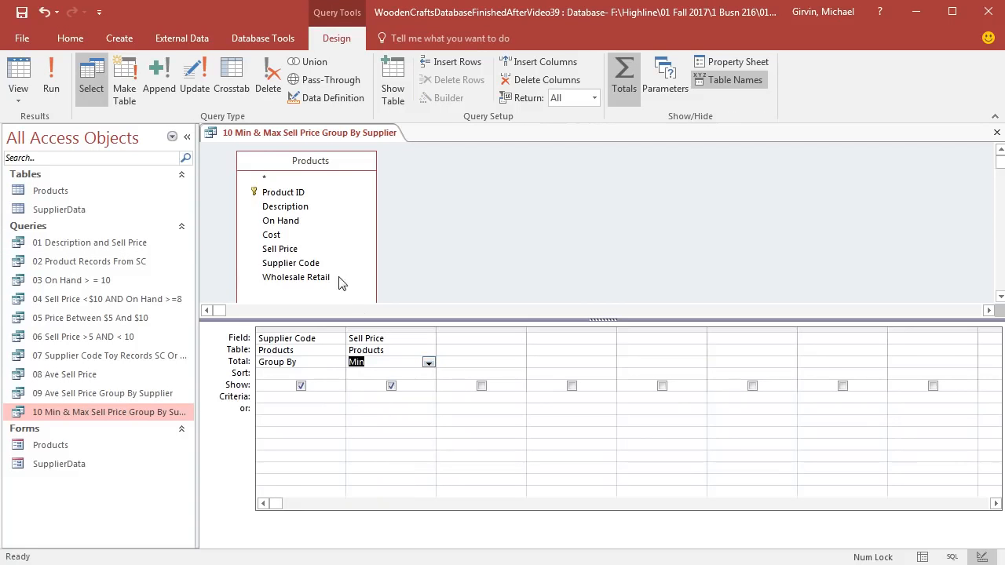
# Step: Add a second Sell Price field to the query and set its total to Max
pyautogui.doubleClick(283, 251)
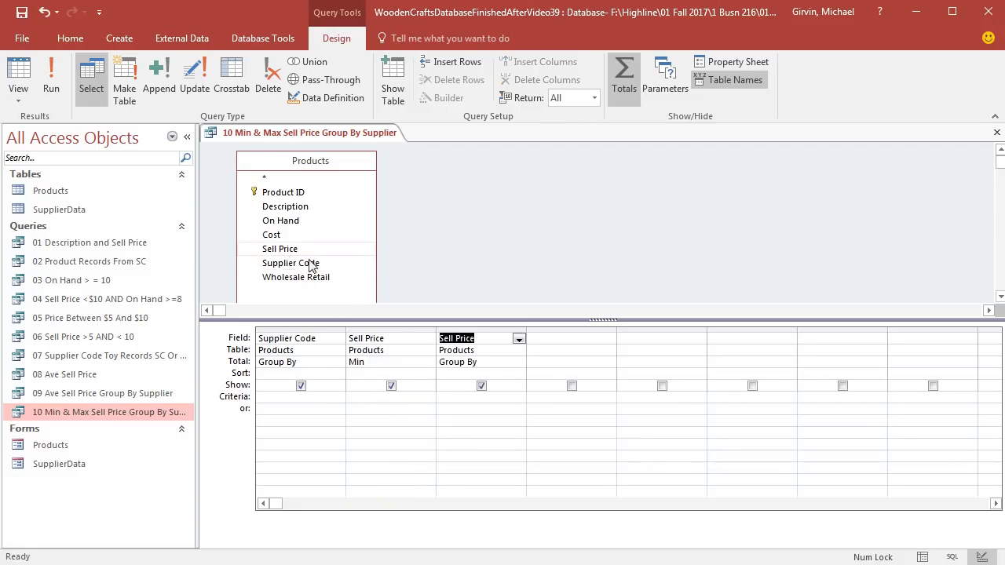
pyautogui.click(494, 363)
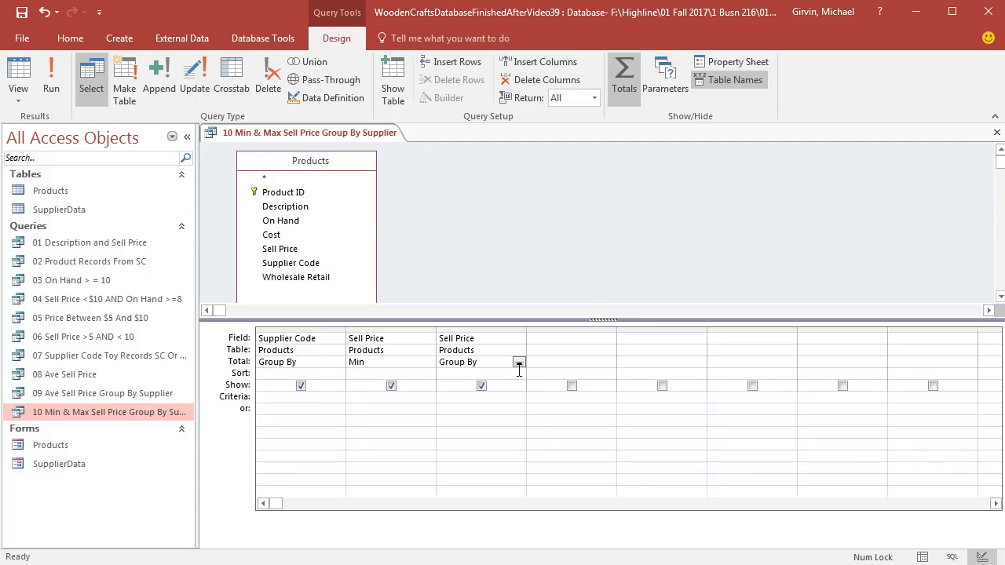
pyautogui.click(519, 363)
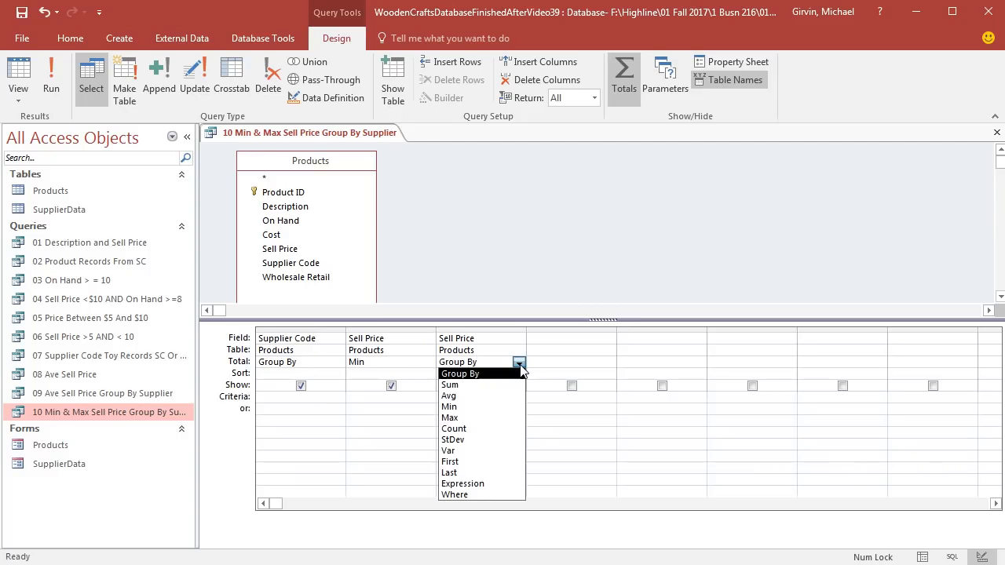
pyautogui.click(457, 417)
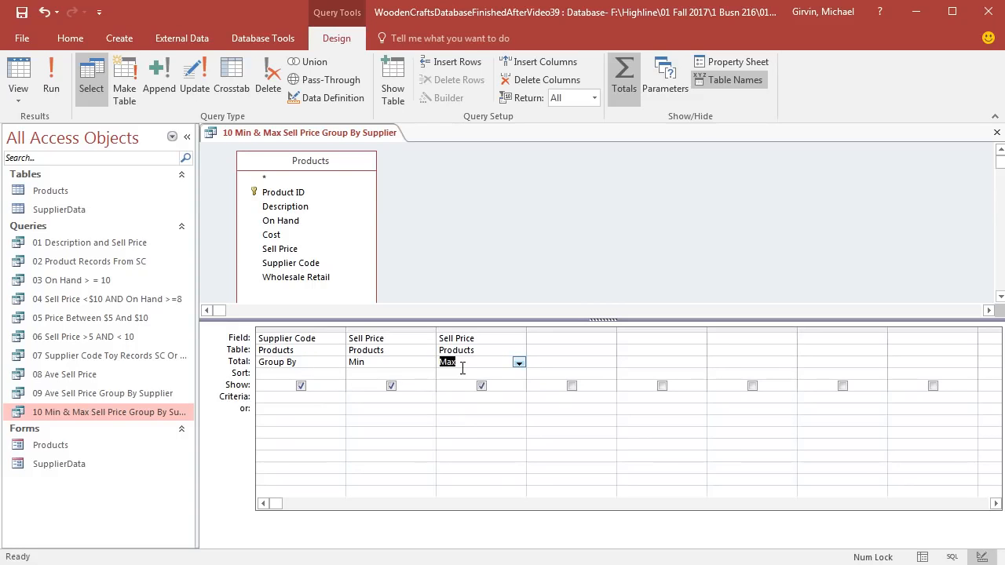
# Step: Display the query results, widen the maximum sell price column to fit its heading and close the query
pyautogui.click(31, 83)
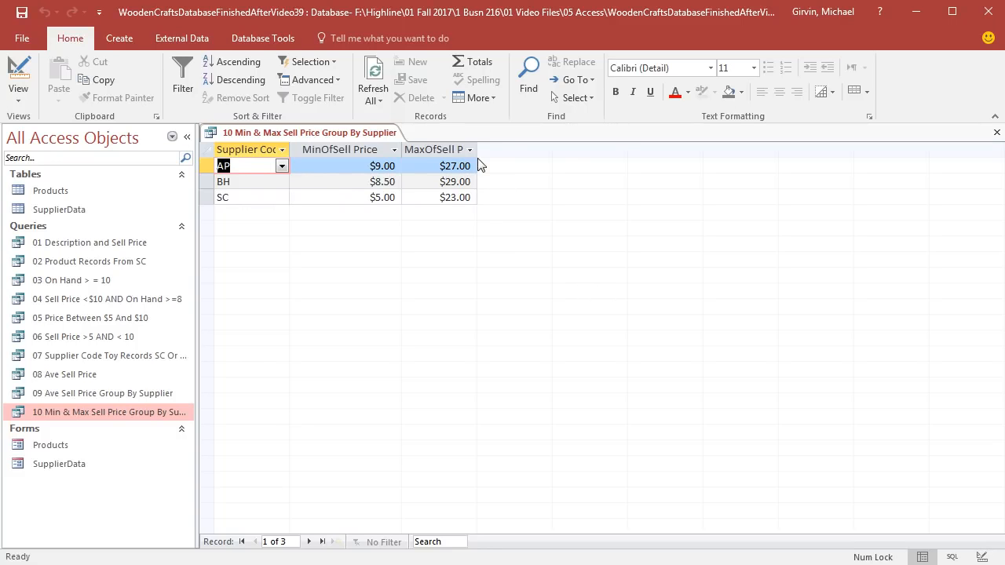
pyautogui.moveTo(476, 153); pyautogui.dragTo(516, 157)
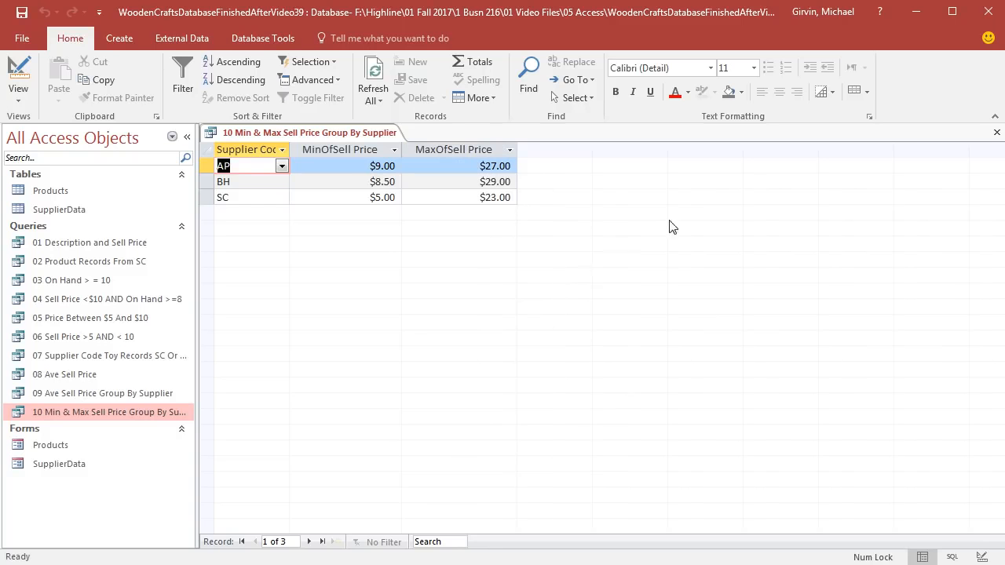
pyautogui.click(996, 135)
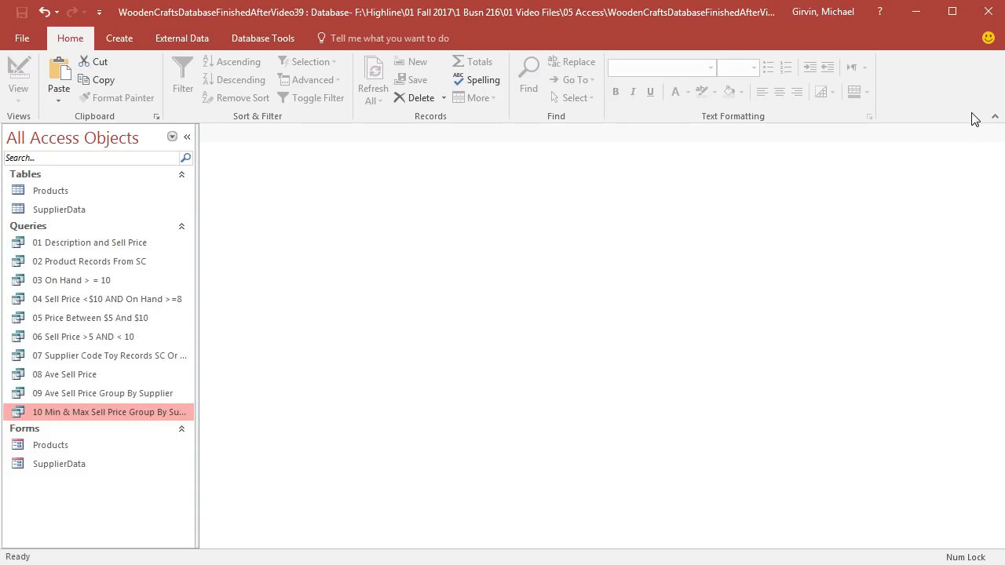
# Step: Open the Products table
pyautogui.doubleClick(47, 191)
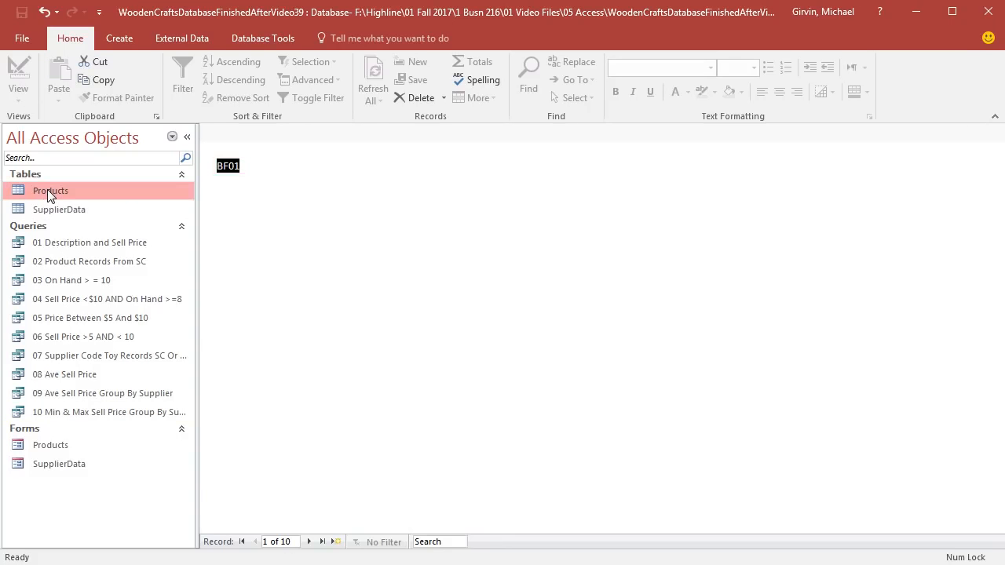
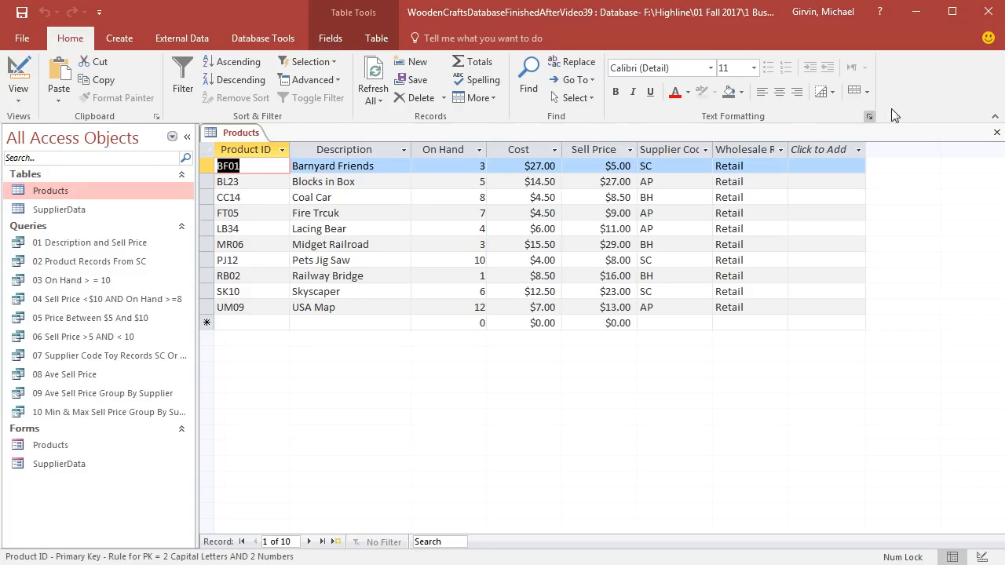
# Step: Close the Products table and start a new query design on the Products table with its Description field
pyautogui.click(997, 132)
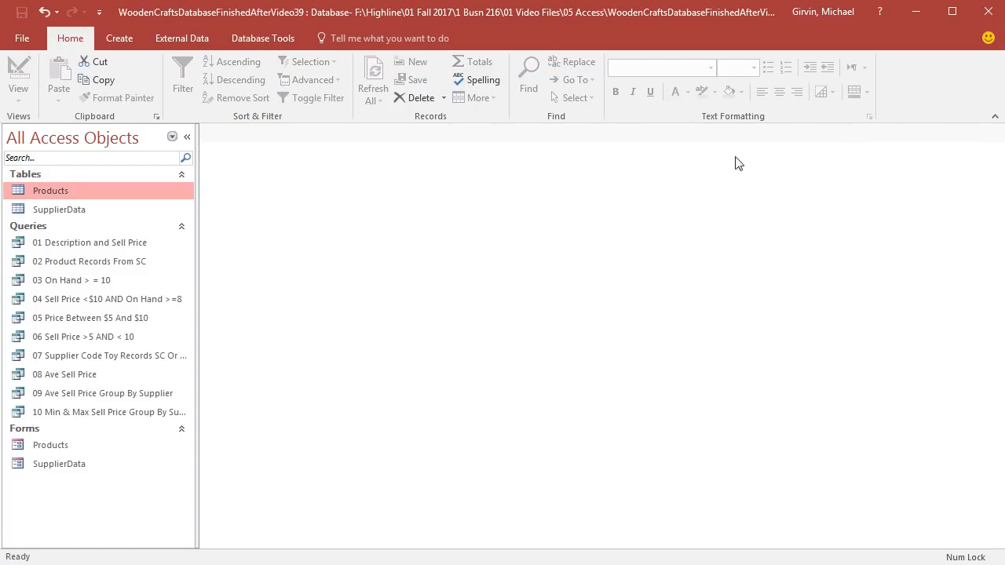
pyautogui.click(126, 40)
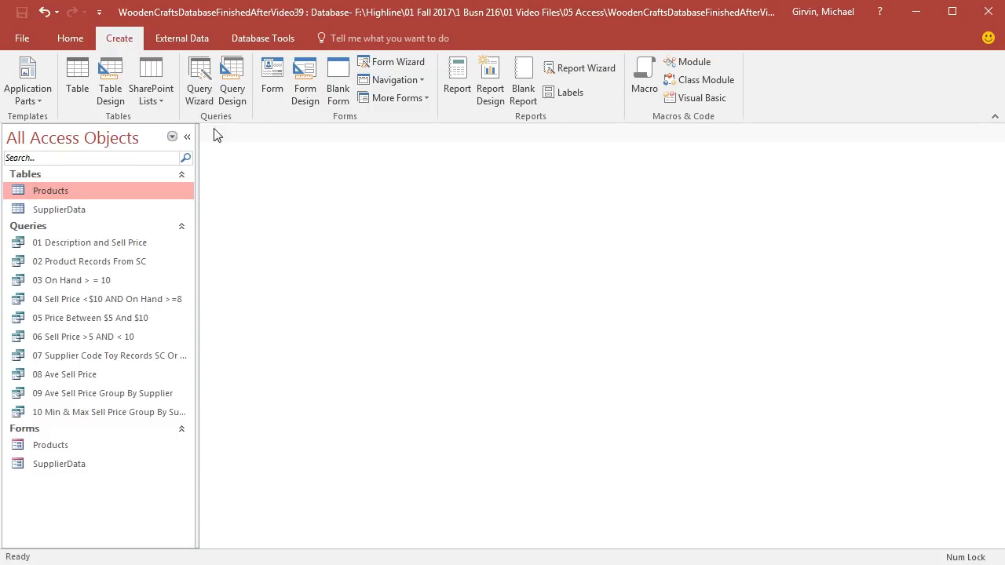
pyautogui.click(236, 96)
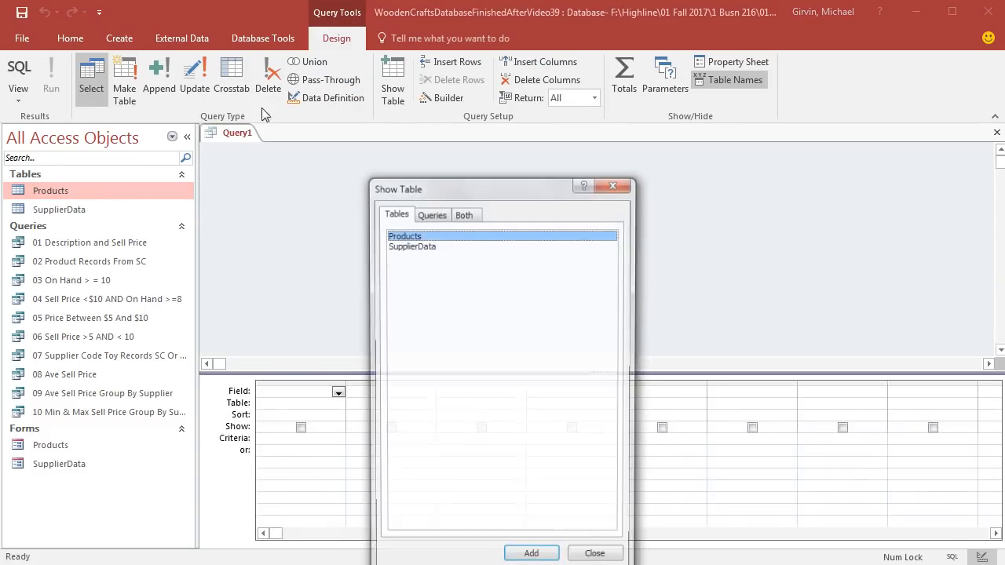
pyautogui.doubleClick(424, 235)
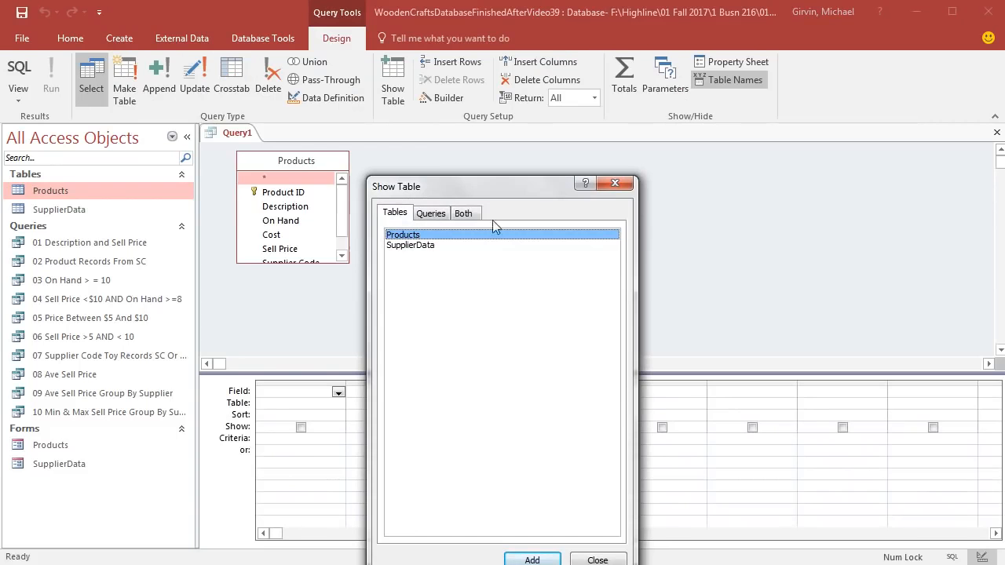
pyautogui.click(615, 186)
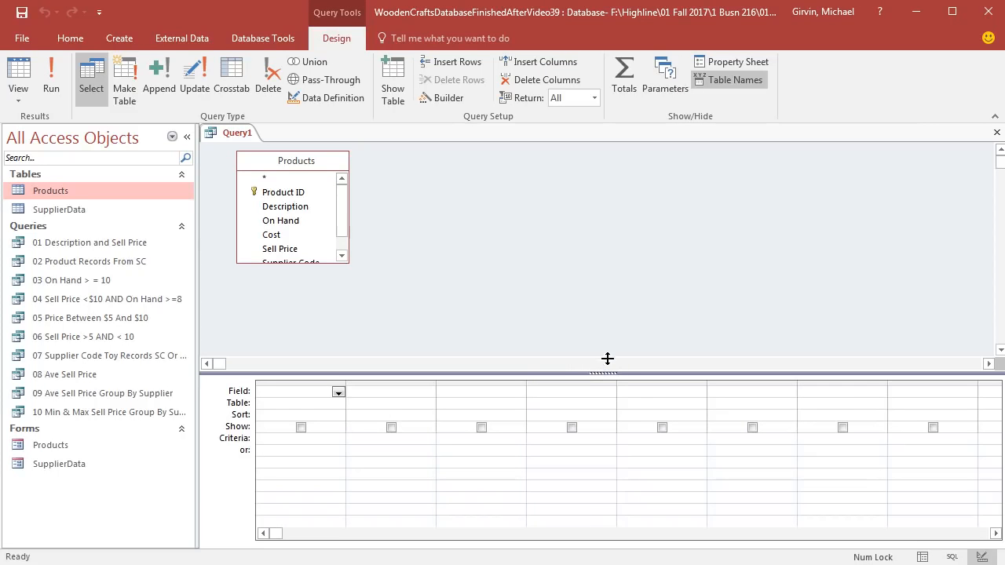
pyautogui.moveTo(349, 263); pyautogui.dragTo(394, 313)
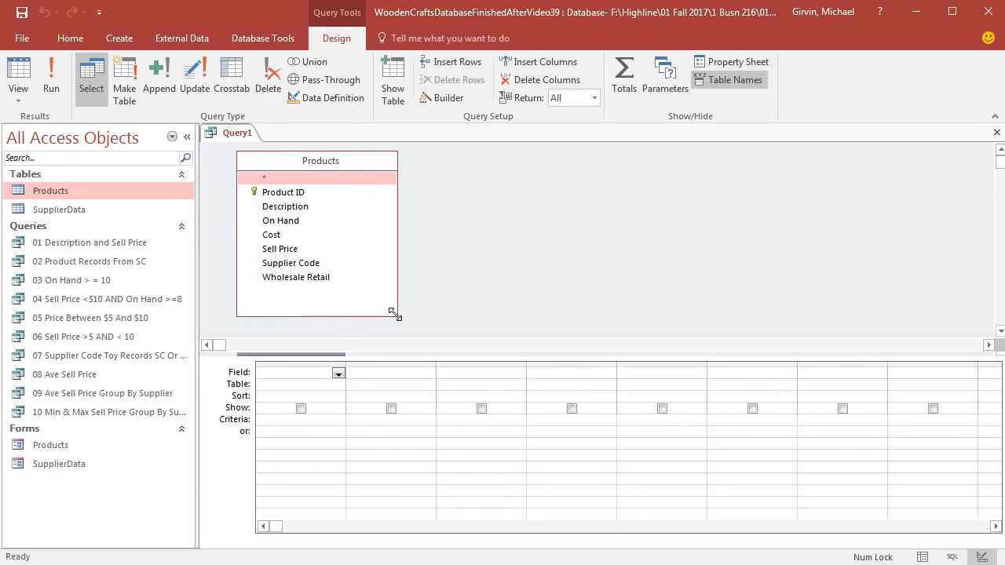
pyautogui.doubleClick(299, 207)
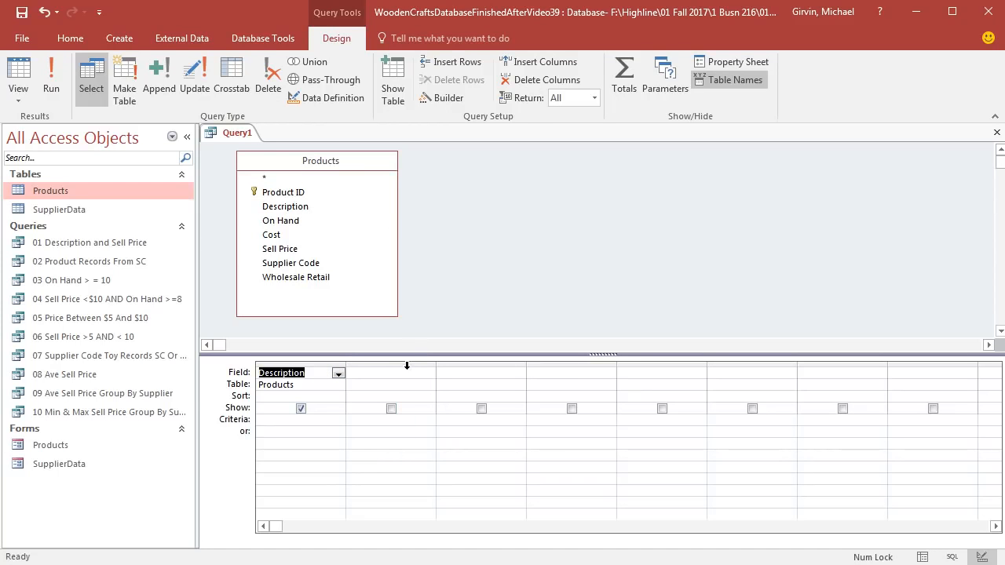
# Step: Widen the query's second column and begin a calculated field named Inventory Value in its Zoom box
pyautogui.moveTo(435, 362); pyautogui.dragTo(519, 363)
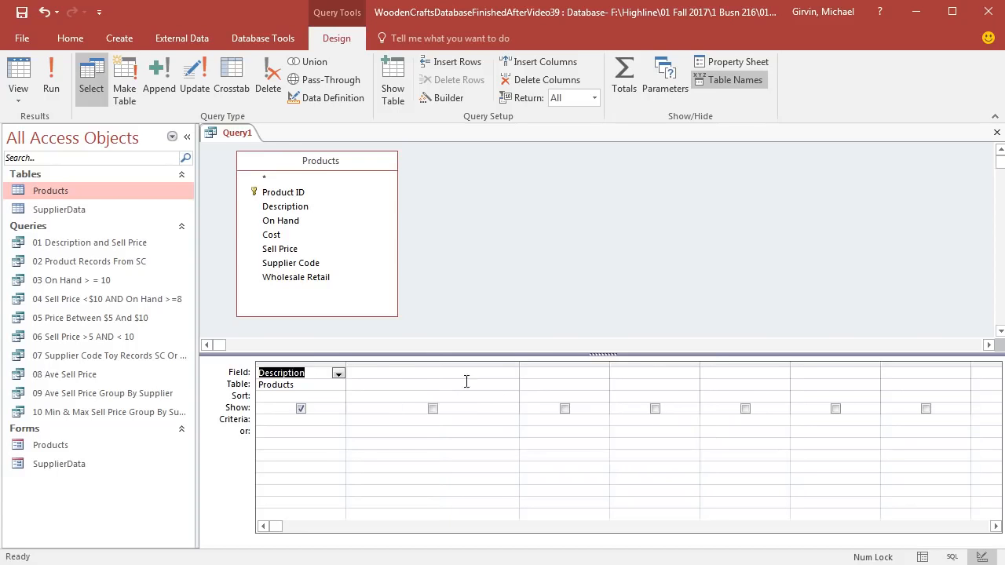
pyautogui.click(385, 375)
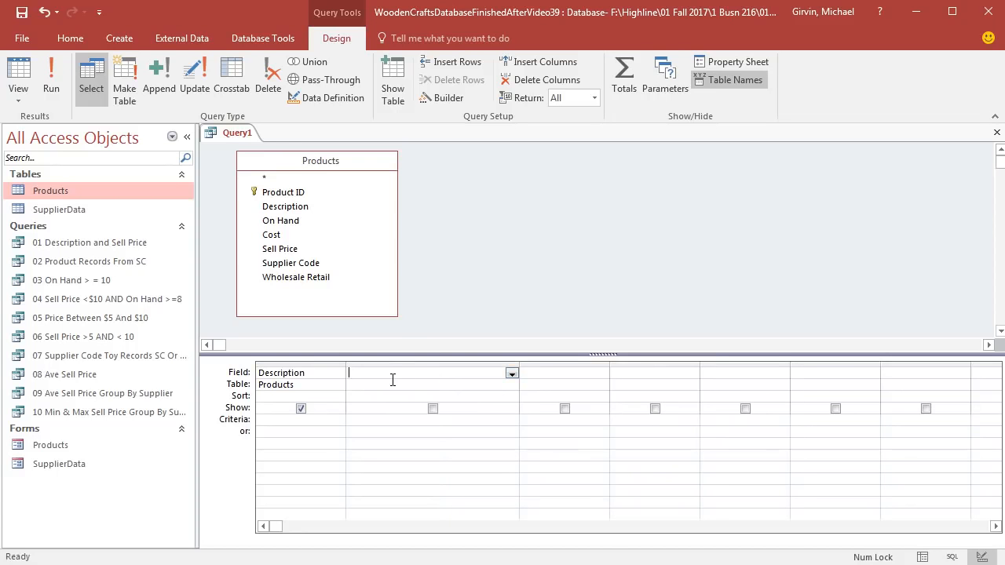
pyautogui.rightClick(382, 373)
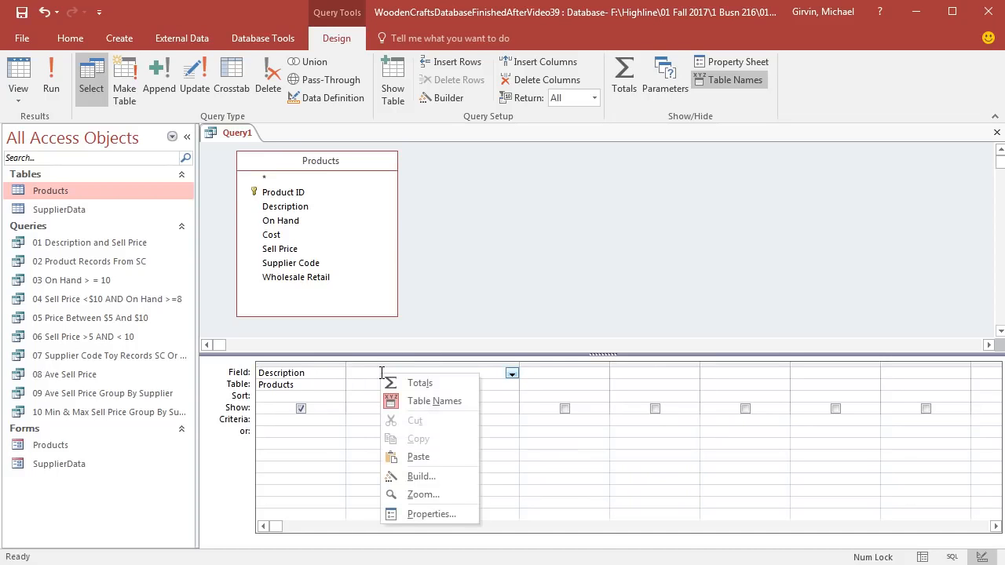
pyautogui.click(420, 495)
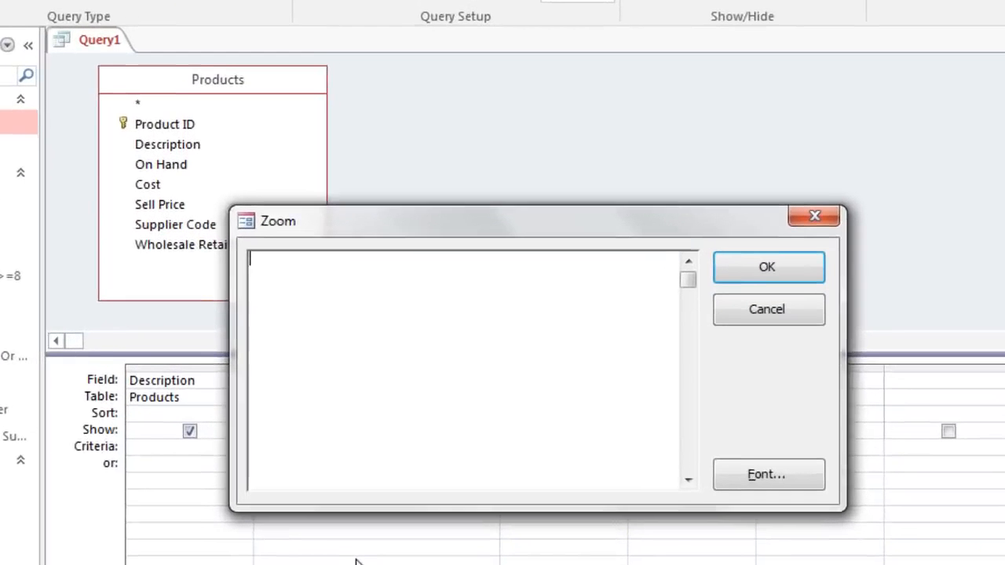
pyautogui.write('I')
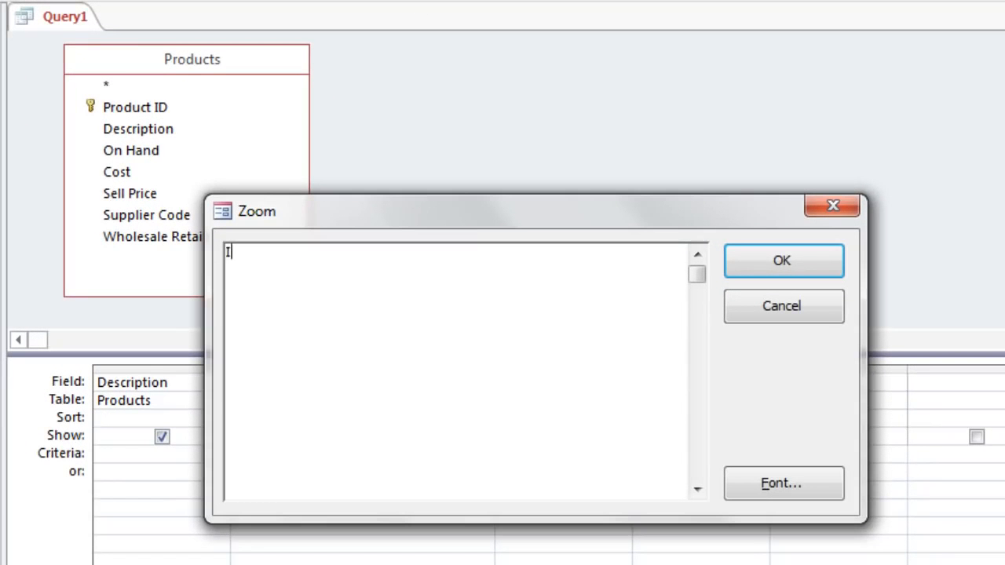
pyautogui.write('nventory Value:')
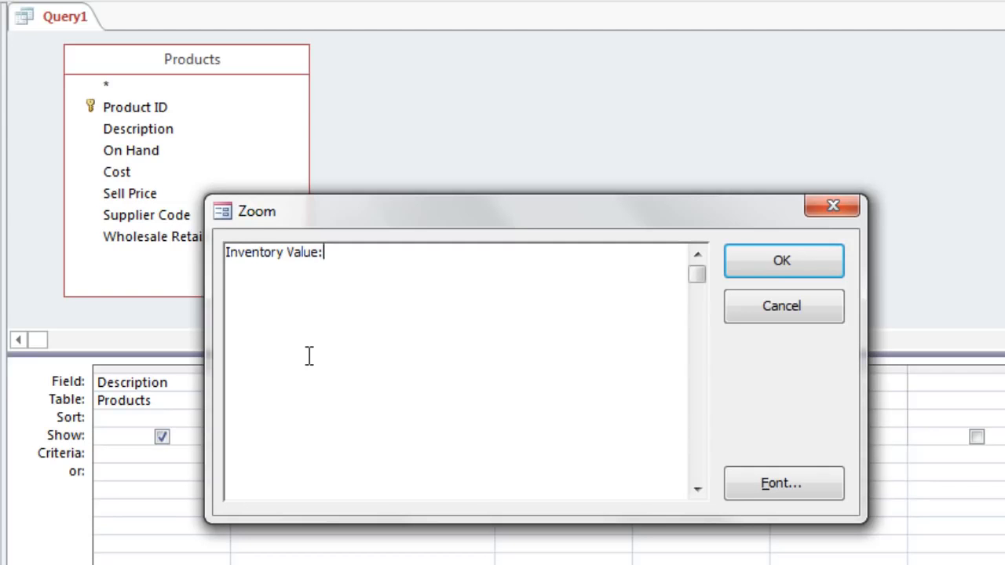
# Step: Complete the Inventory Value field with the expression [On Hand]*[Cost]
pyautogui.write('[On Hadn')
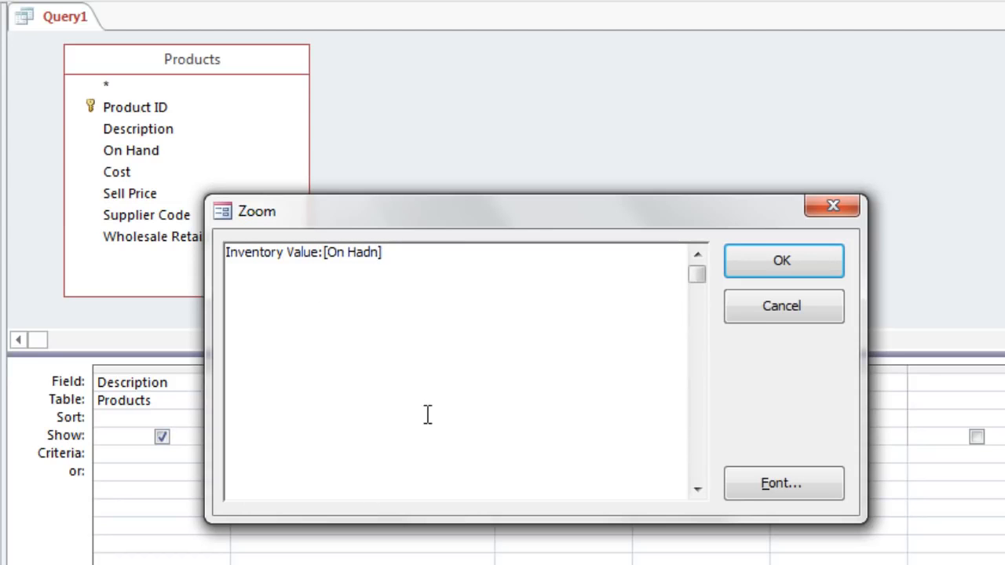
pyautogui.press('BackSpace')
pyautogui.press('BackSpace')
pyautogui.press('BackSpace')
pyautogui.write('nd')
pyautogui.write('*[Cost]')
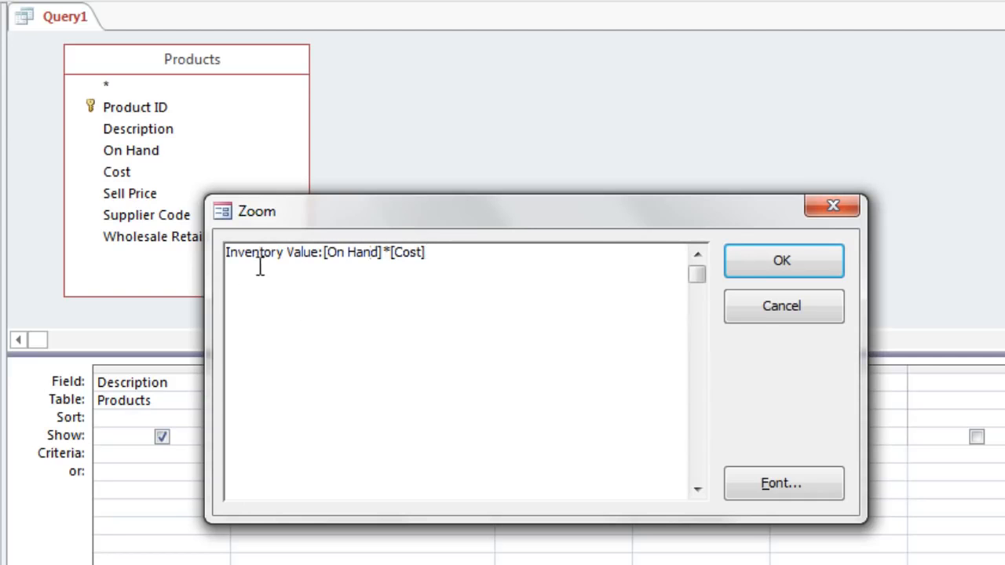
pyautogui.click(767, 269)
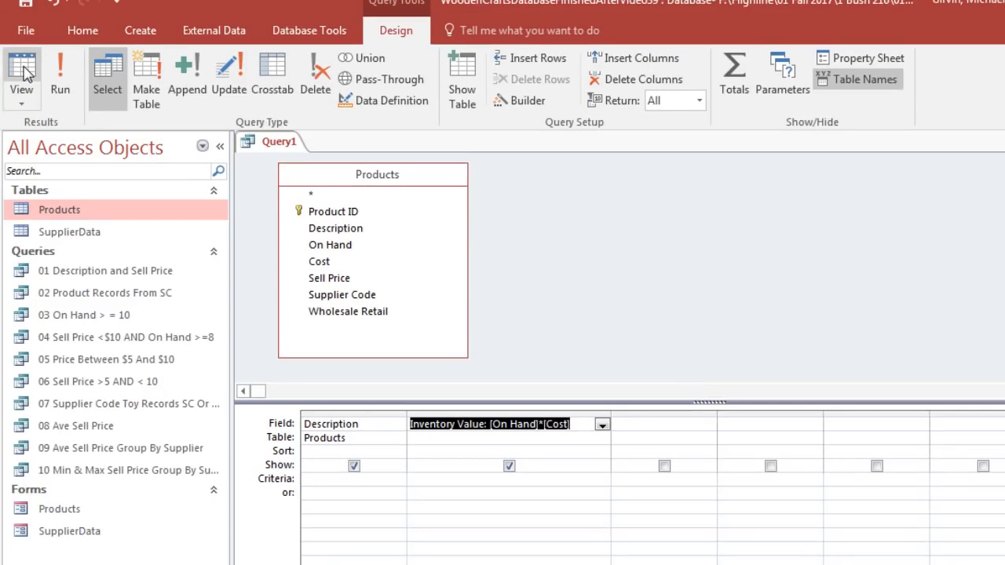
# Step: Widen the calculated column in the query results to fit its heading and save the query as Inventory Value
pyautogui.click(60, 81)
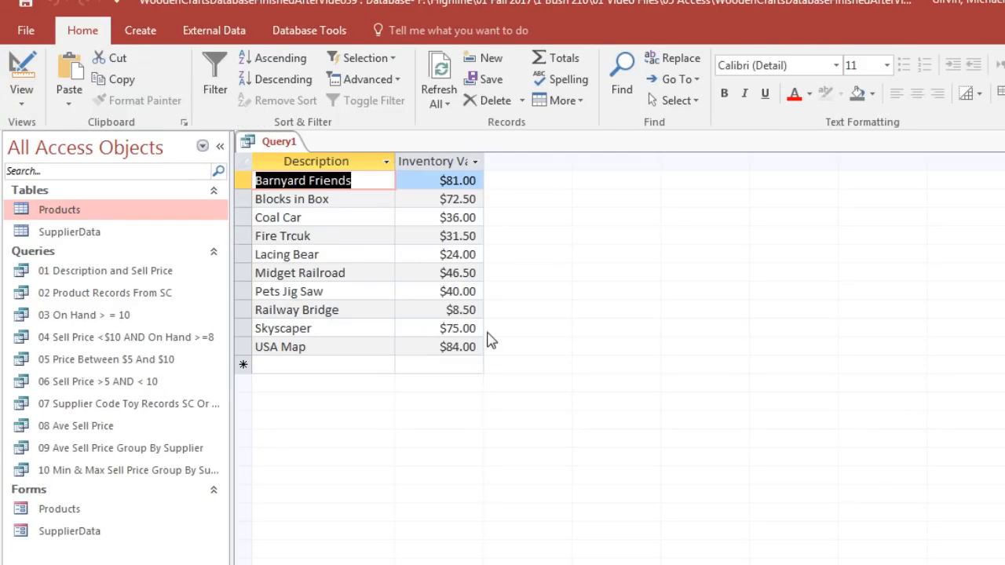
pyautogui.moveTo(486, 163); pyautogui.dragTo(526, 162)
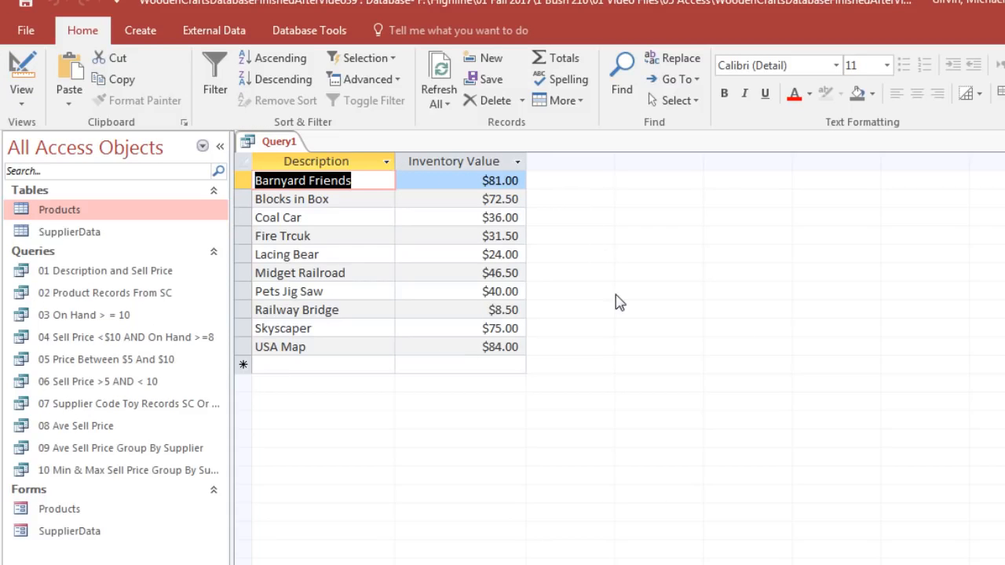
pyautogui.hotkey('ctrl', 's')
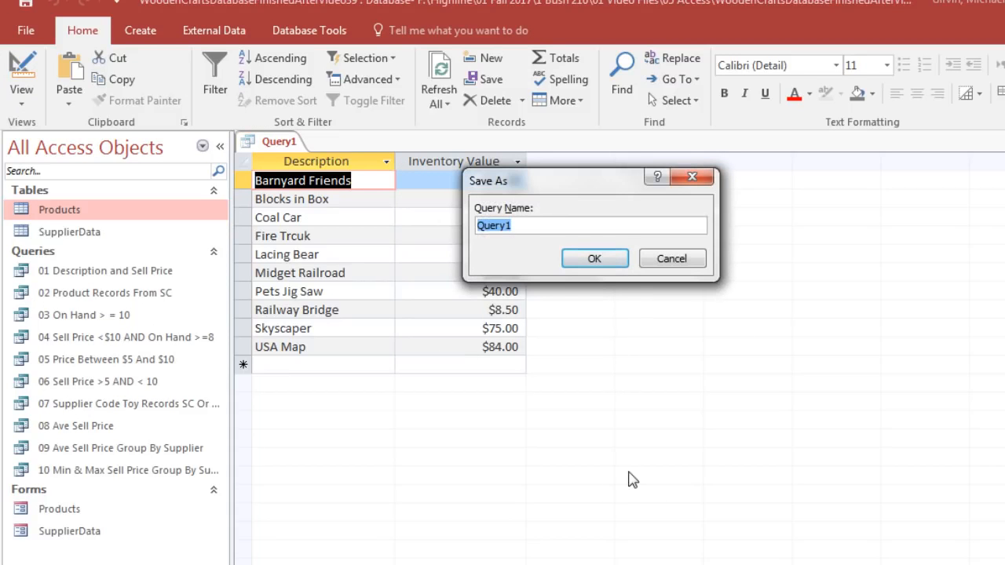
pyautogui.write('Inventory Value')
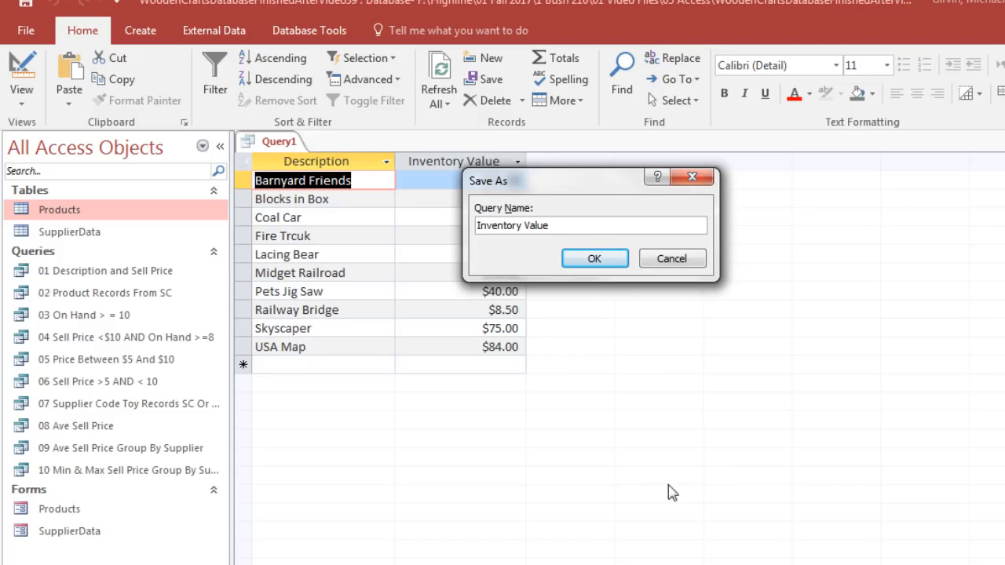
pyautogui.click(597, 260)
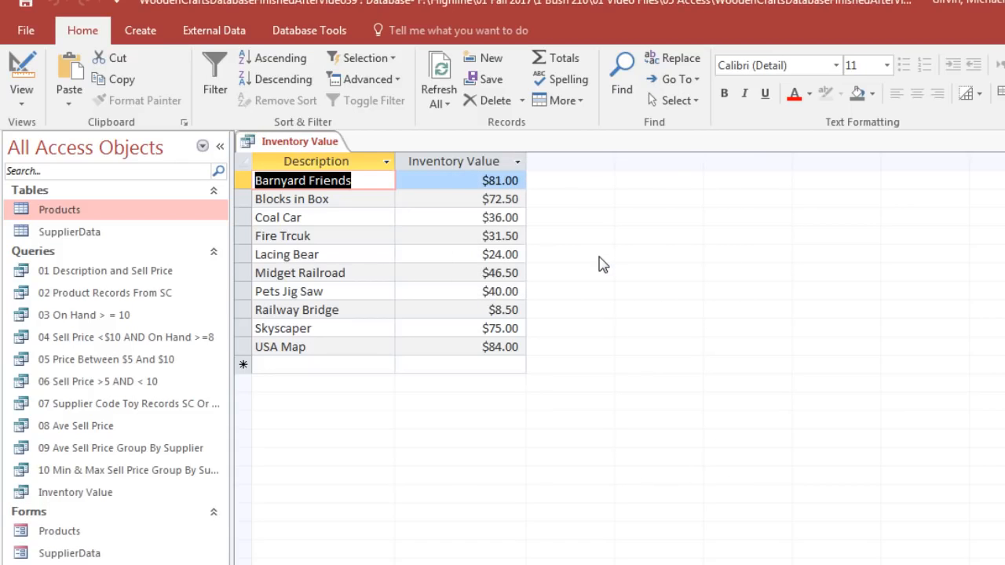
# Step: Try running the Inventory Value query with Cost misspelled as Cosst in the expression, restore the spelling and redisplay the results
pyautogui.click(21, 67)
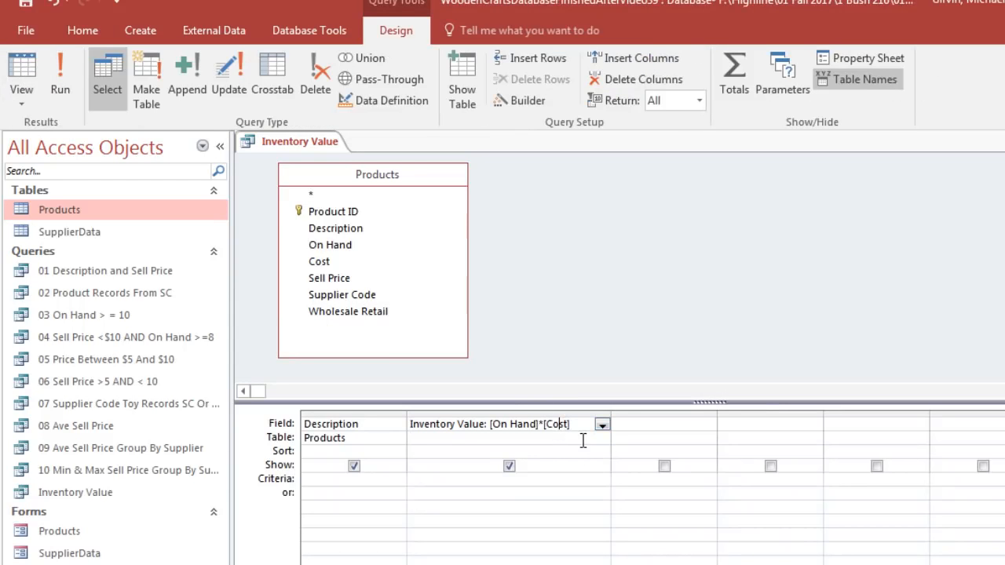
pyautogui.write('s')
pyautogui.click(35, 70)
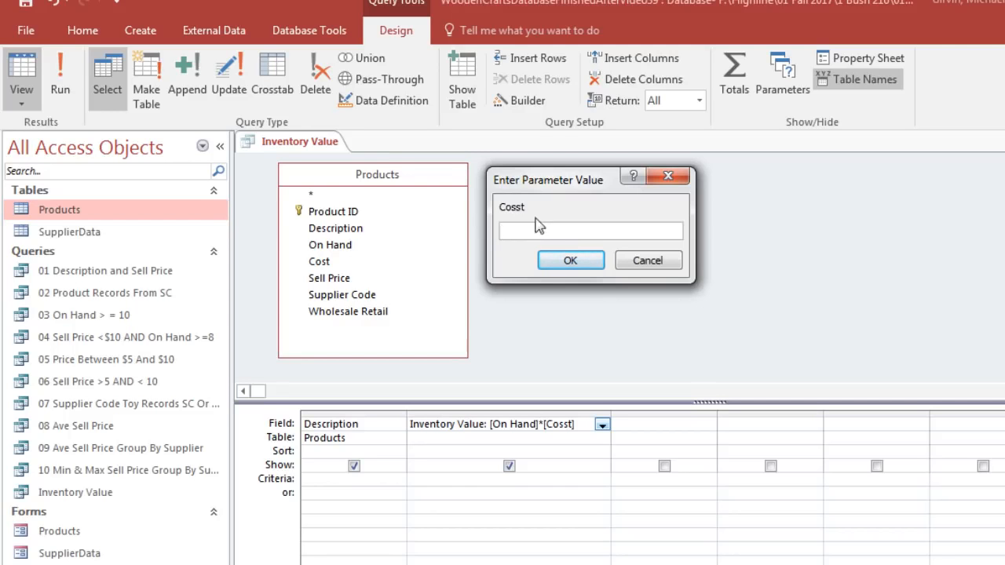
pyautogui.click(648, 261)
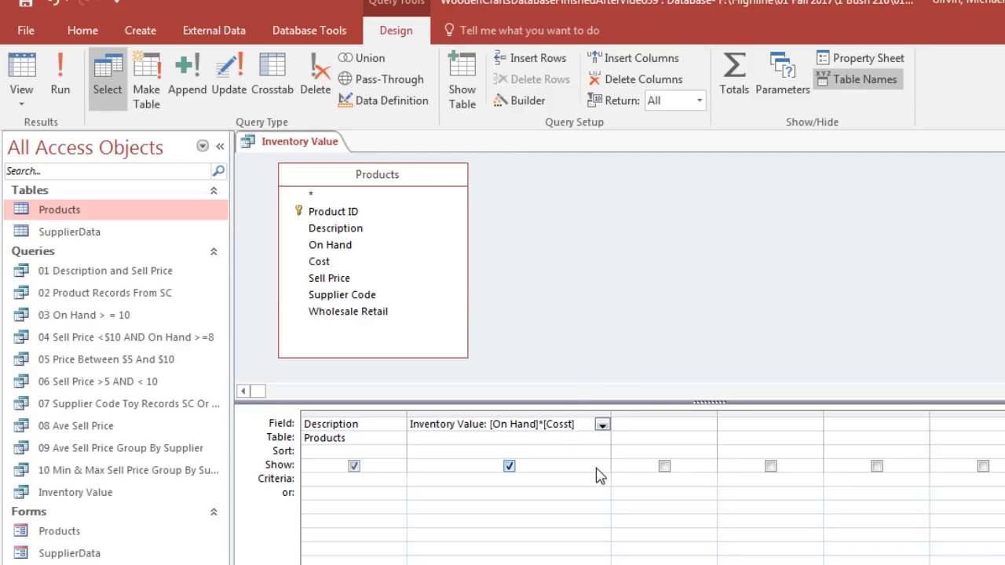
pyautogui.click(22, 66)
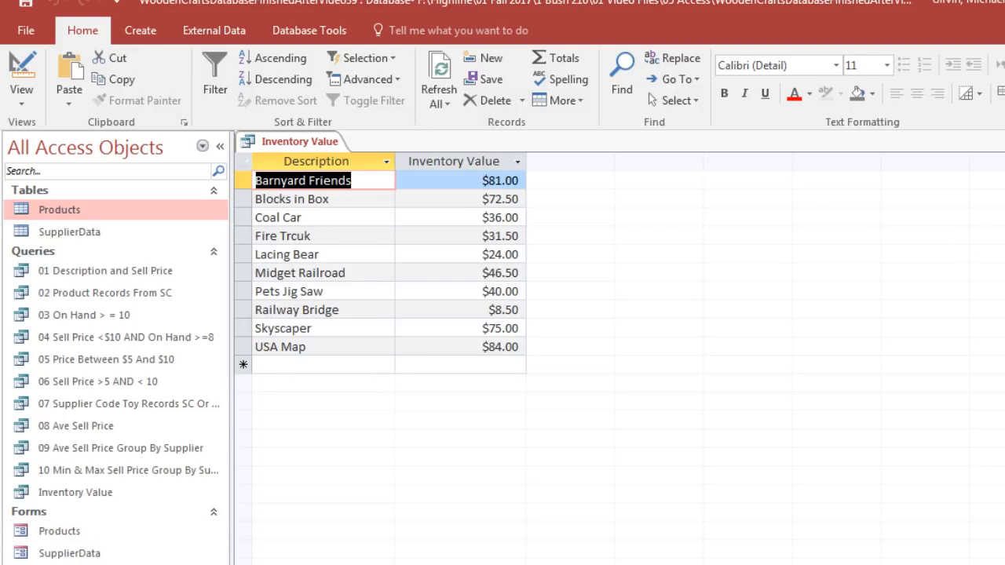
# Step: Save and close the Inventory Value query, and start a new query design on the Products table with its Description field
pyautogui.hotkey('ctrl', 'w')
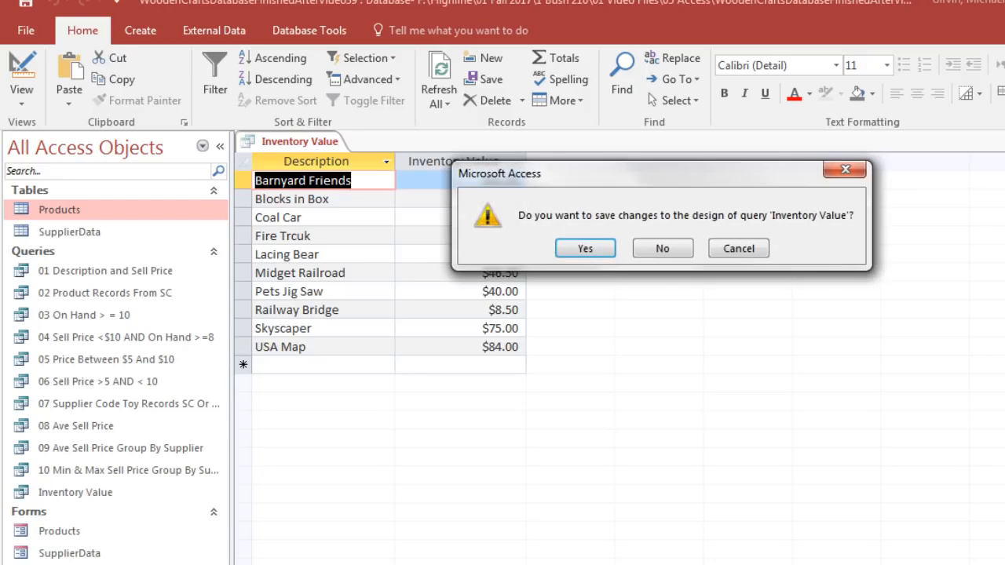
pyautogui.click(599, 253)
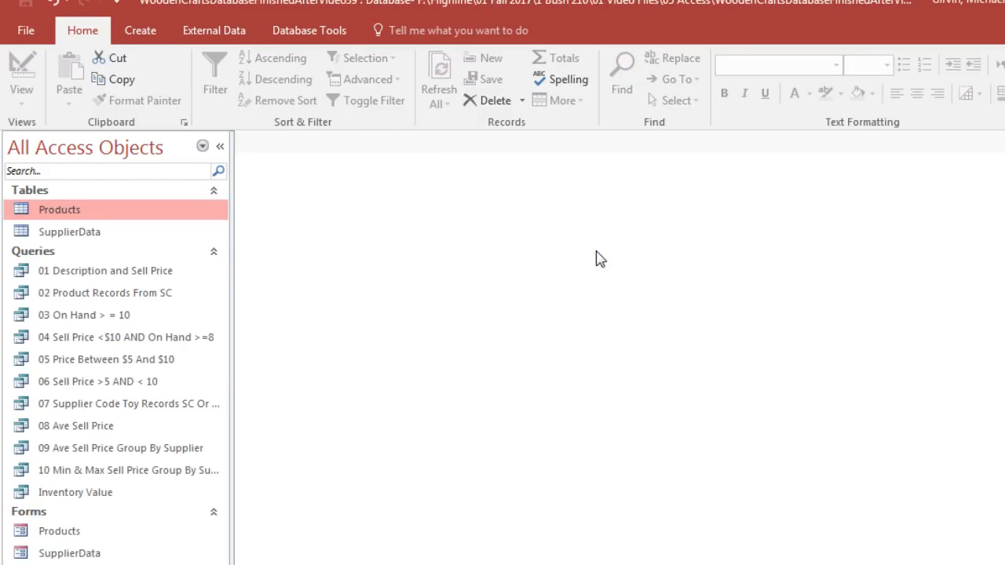
pyautogui.click(146, 33)
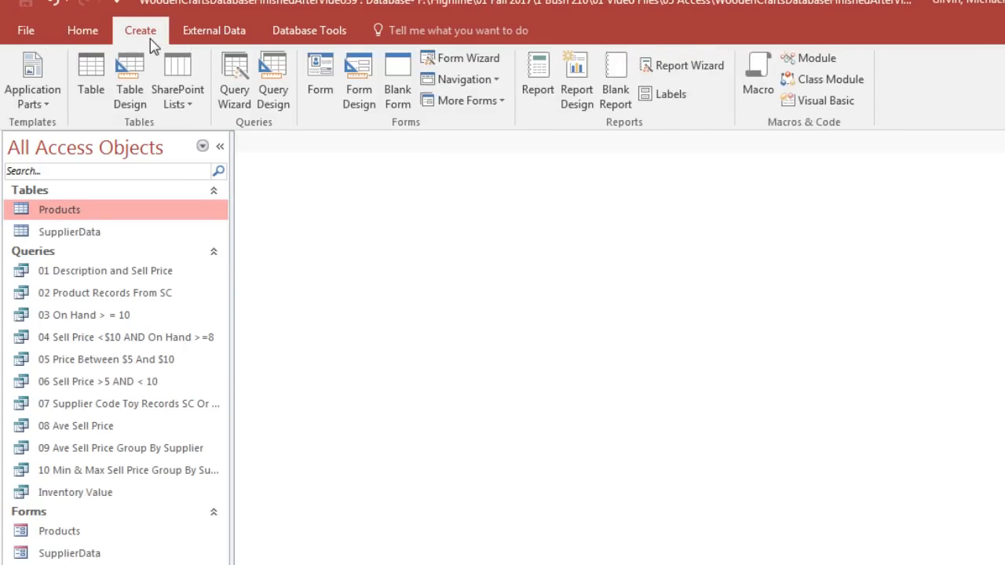
pyautogui.click(282, 103)
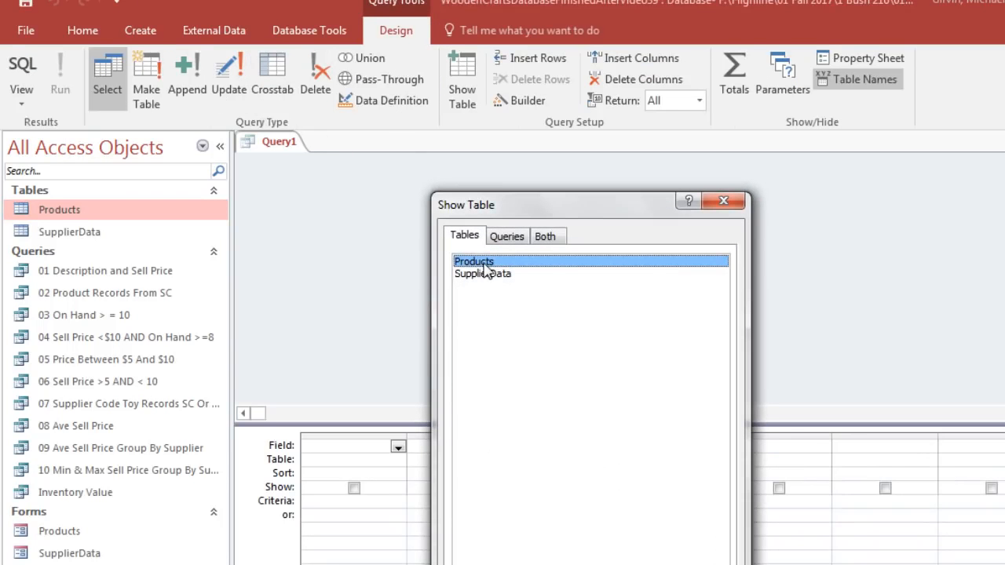
pyautogui.doubleClick(481, 264)
pyautogui.click(723, 206)
pyautogui.moveTo(410, 295); pyautogui.dragTo(489, 364)
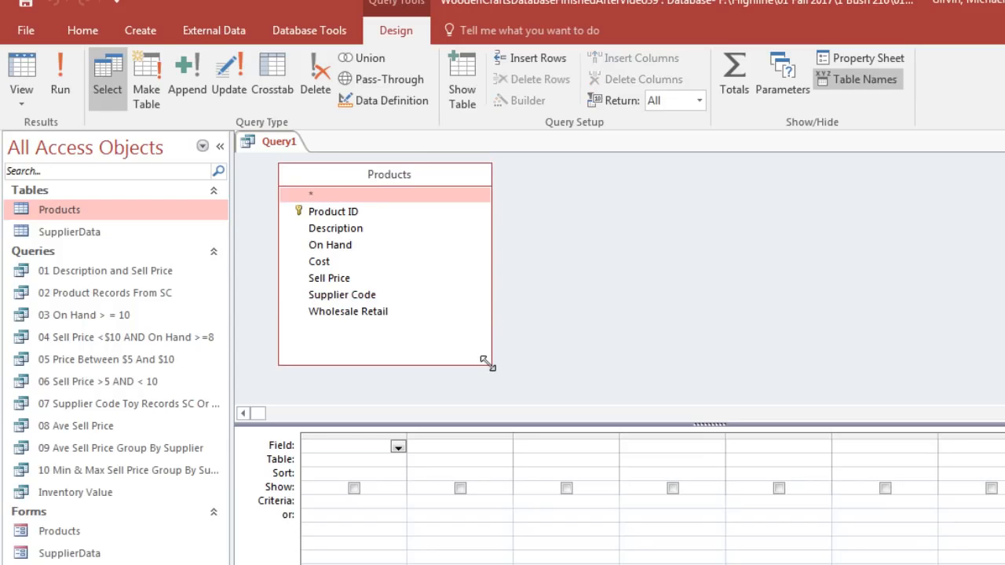
pyautogui.doubleClick(343, 228)
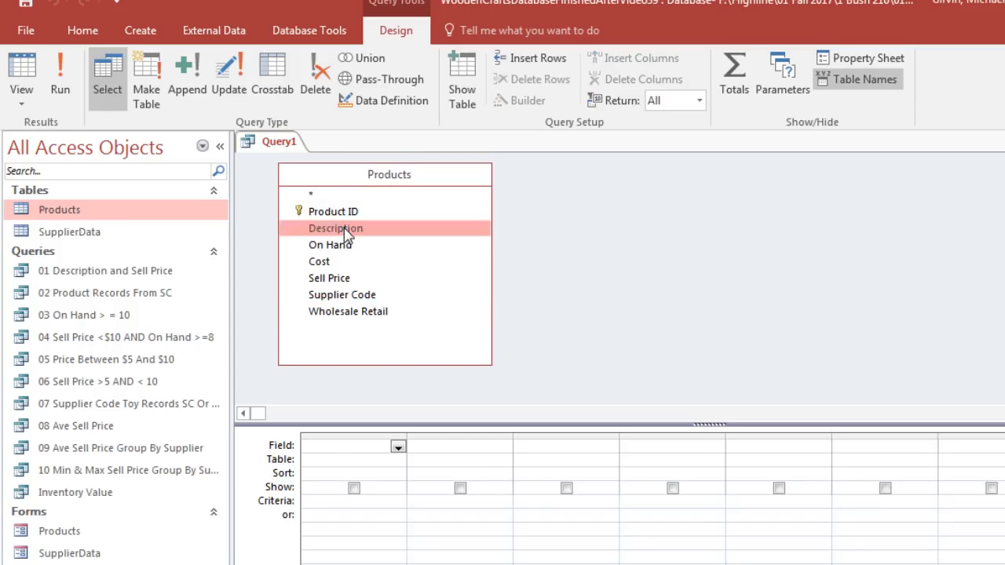
# Step: Add a calculated field Gross Profit: [Sell Price]-[Cost] in the query's second column using the Zoom box
pyautogui.rightClick(448, 447)
pyautogui.click(433, 532)
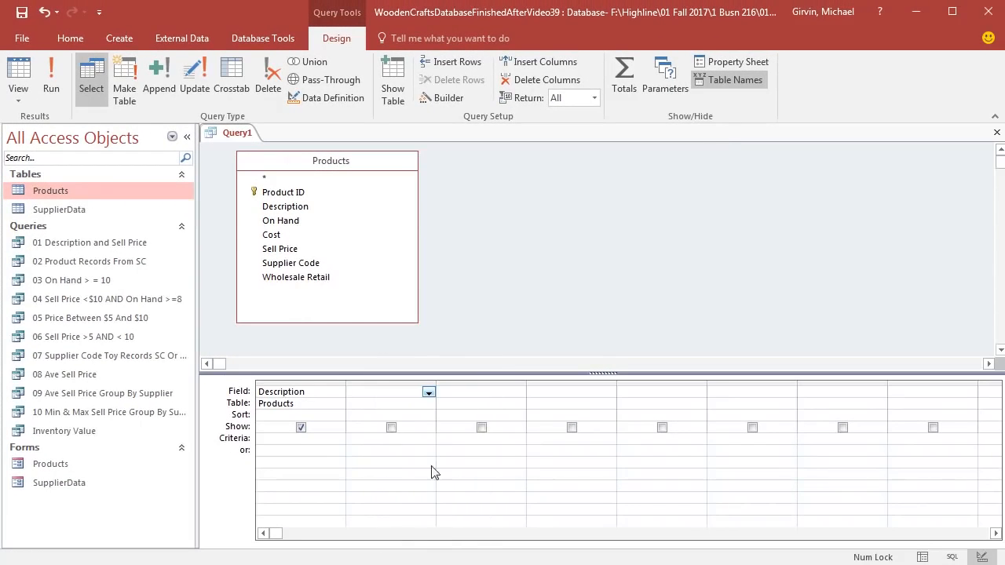
pyautogui.write('Gross Profit:[')
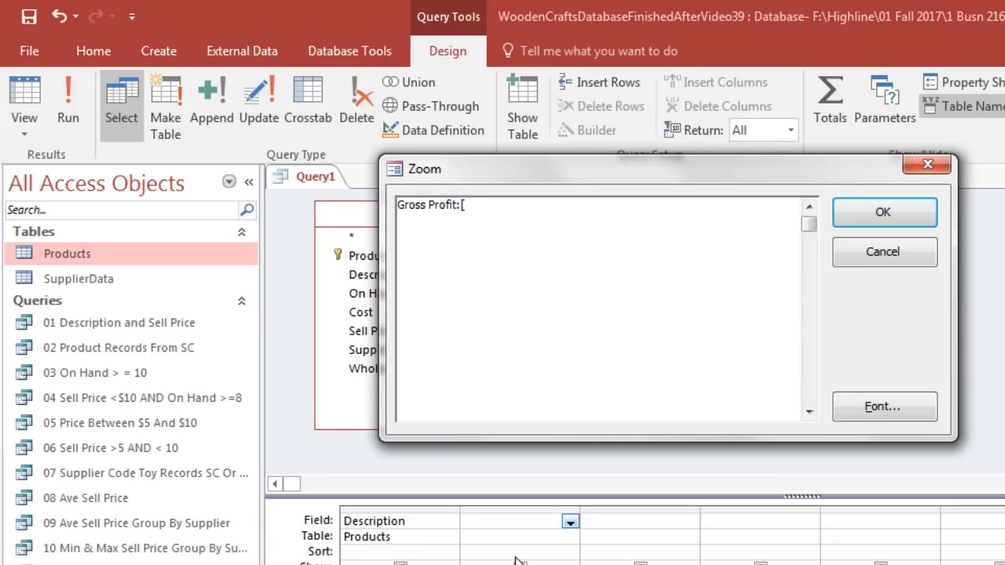
pyautogui.write('Sell Price]-[Cost')
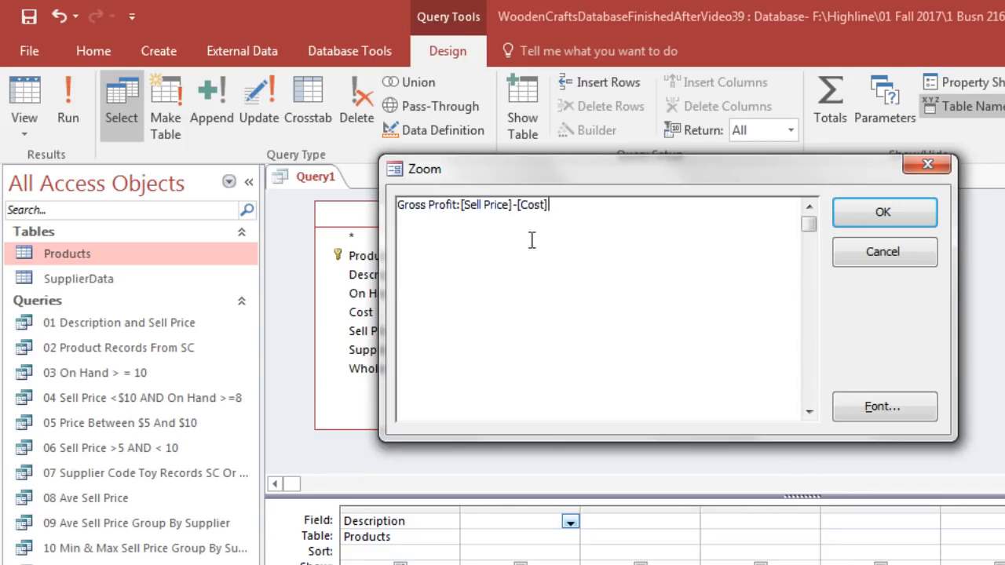
pyautogui.click(872, 217)
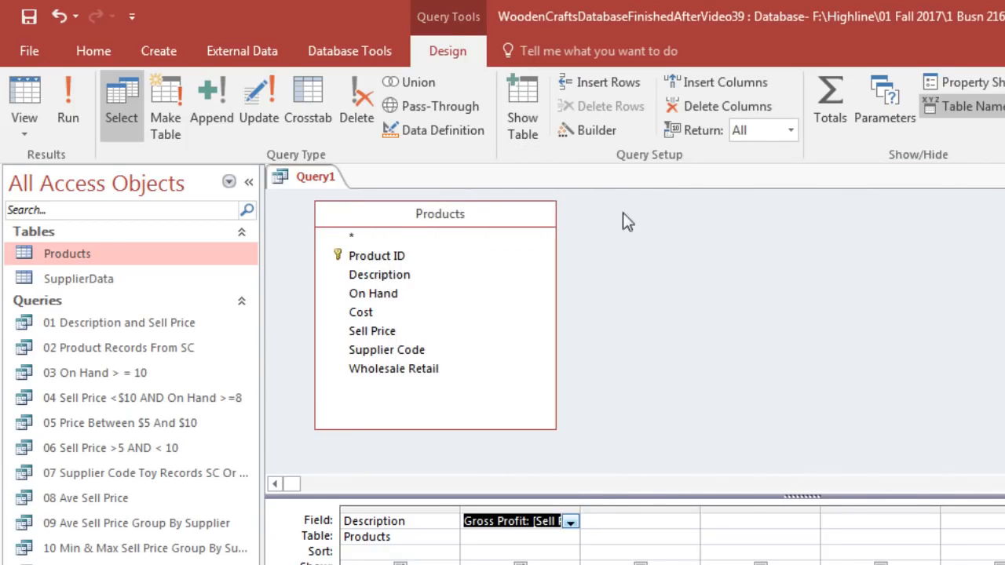
# Step: Run the query with the Gross Profit field, save it as Gross Profit for each Product and close it
pyautogui.moveTo(579, 512); pyautogui.dragTo(650, 512)
pyautogui.click(22, 110)
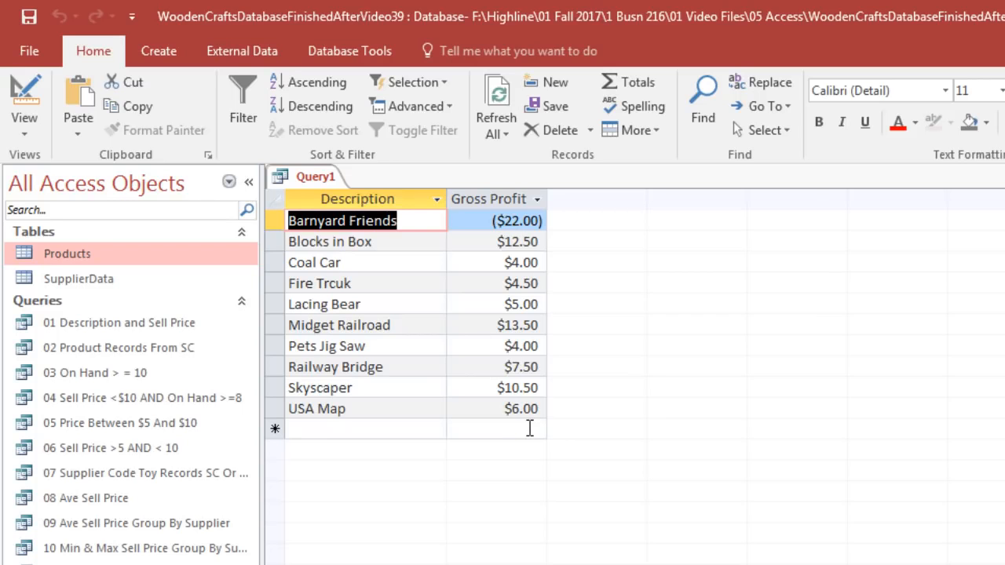
pyautogui.hotkey('ctrl', 's')
pyautogui.write('Gross Profit for each Product')
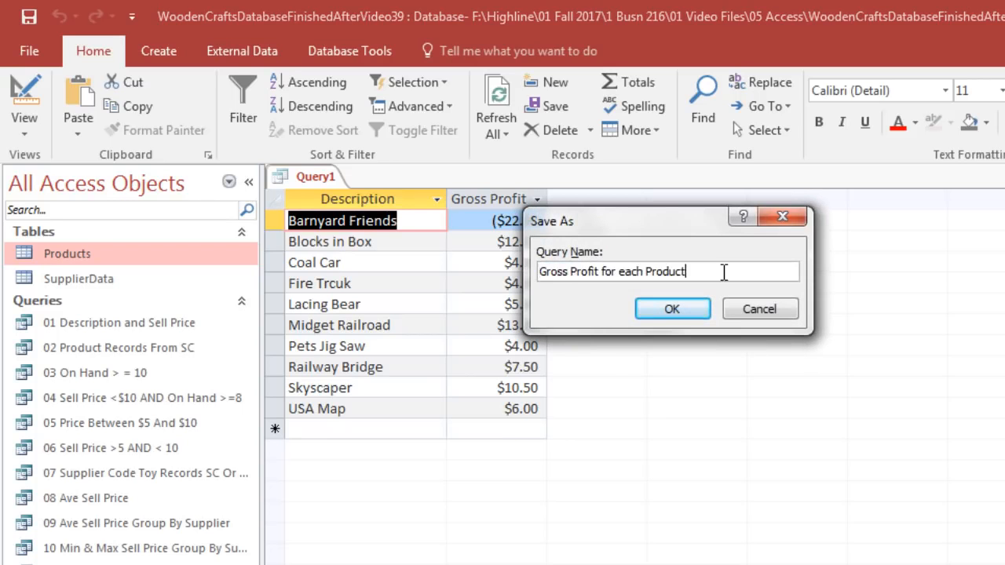
pyautogui.click(676, 312)
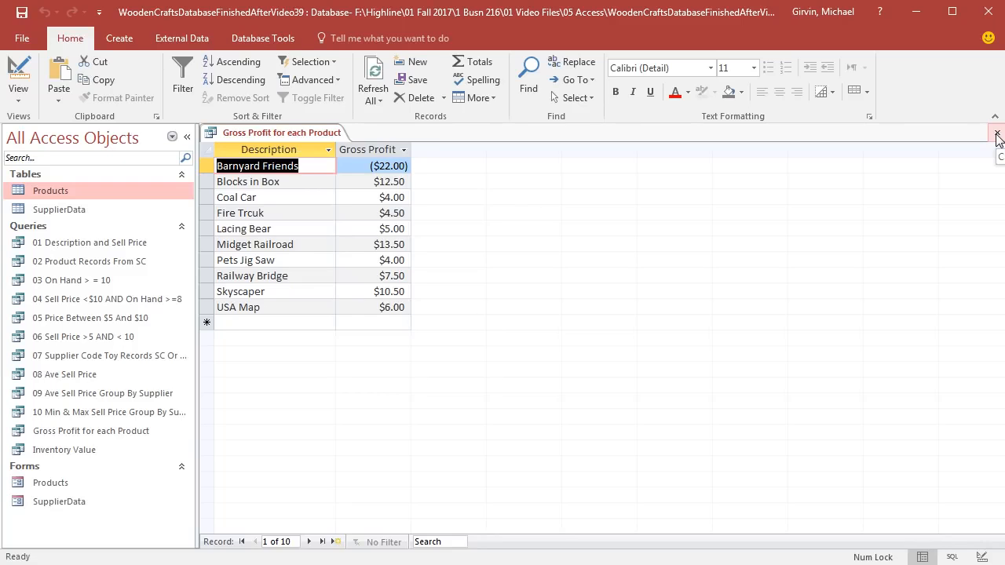
pyautogui.click(997, 135)
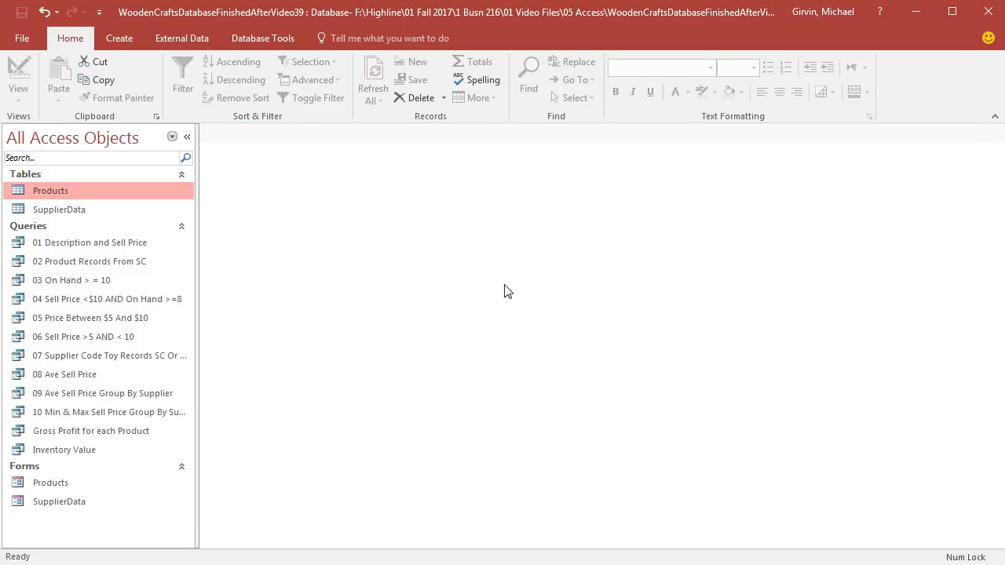
# Step: Set the Sell Price of Barnyard Friends to 50 in the Products form and close the form
pyautogui.doubleClick(60, 481)
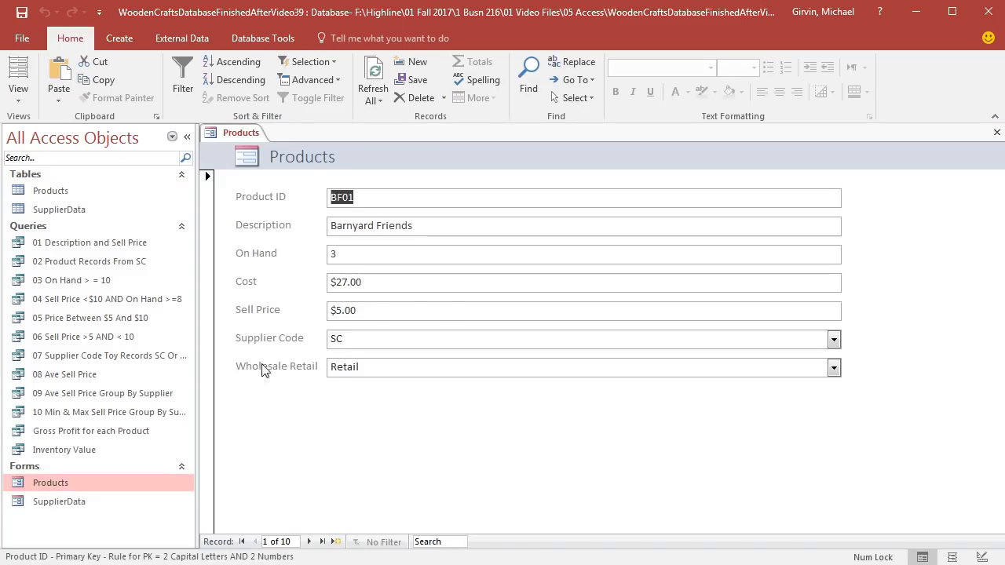
pyautogui.click(378, 317)
pyautogui.write('50')
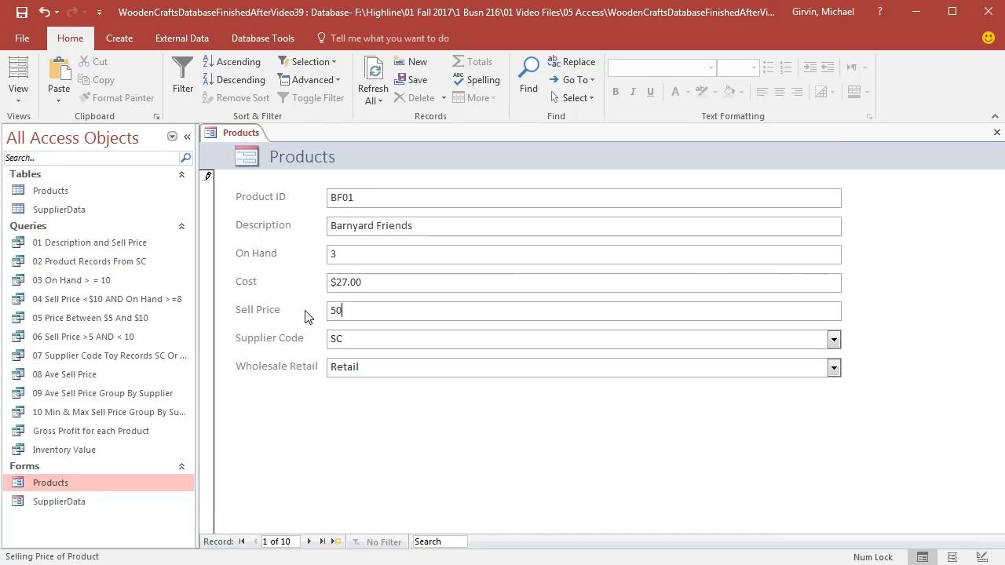
pyautogui.click(997, 132)
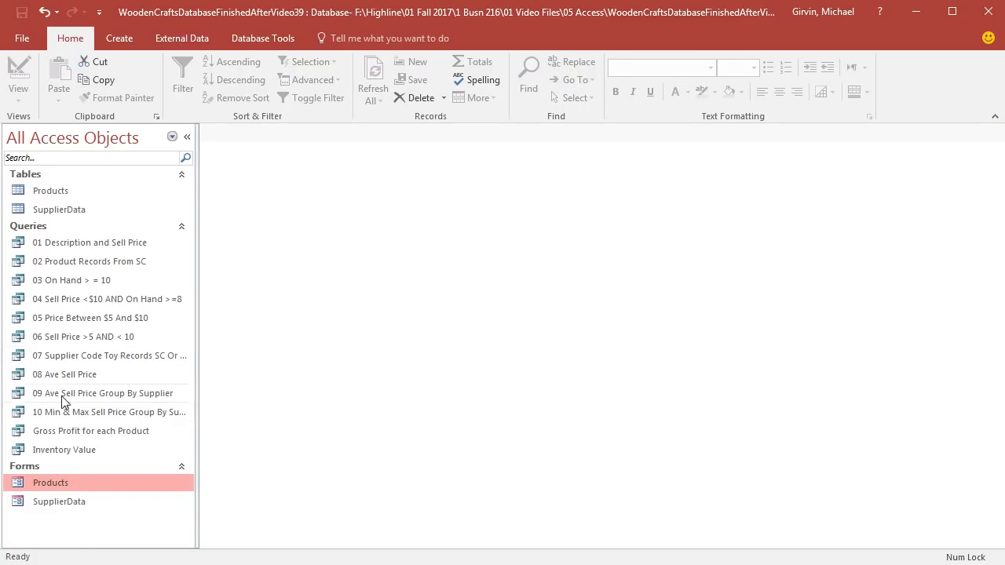
# Step: Rename the two calculated queries as 11 Inventory Value and 12 Gross Profit for each Product
pyautogui.click(27, 434)
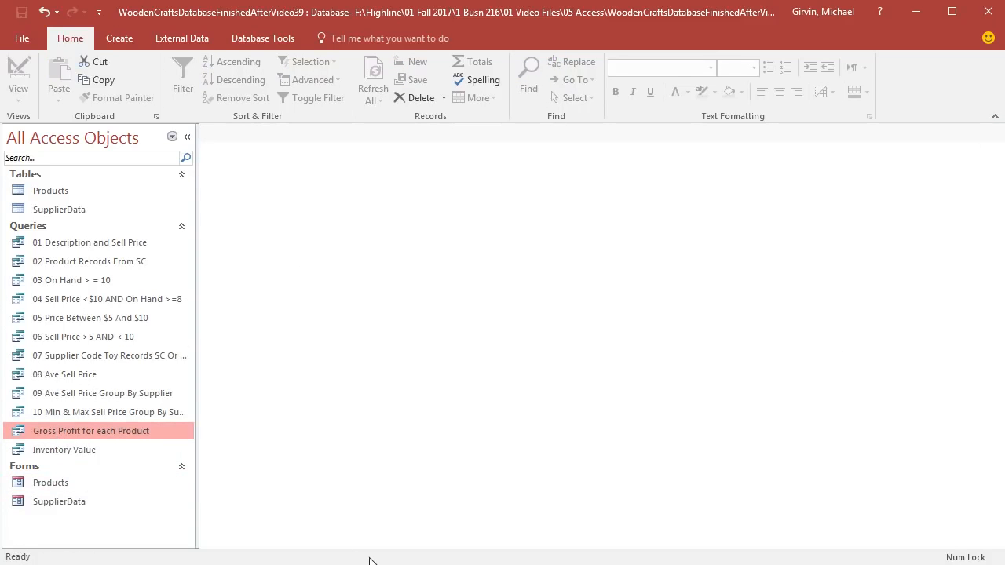
pyautogui.press('F2')
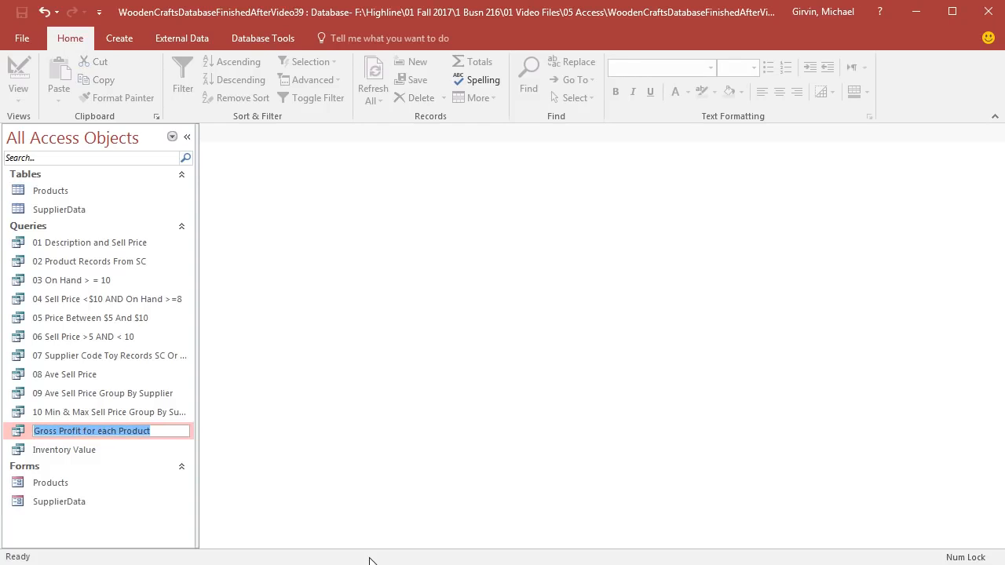
pyautogui.press('Home')
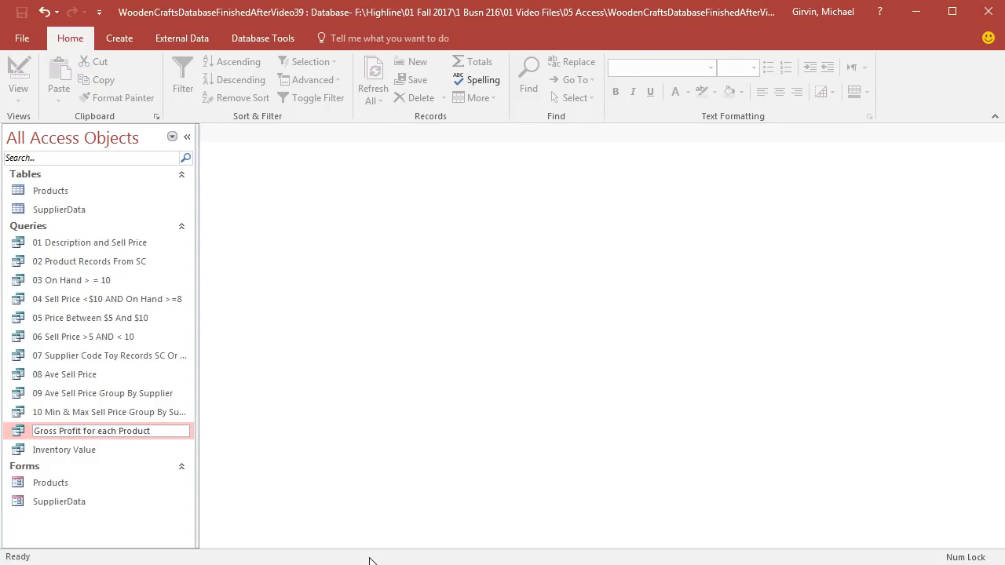
pyautogui.write('12')
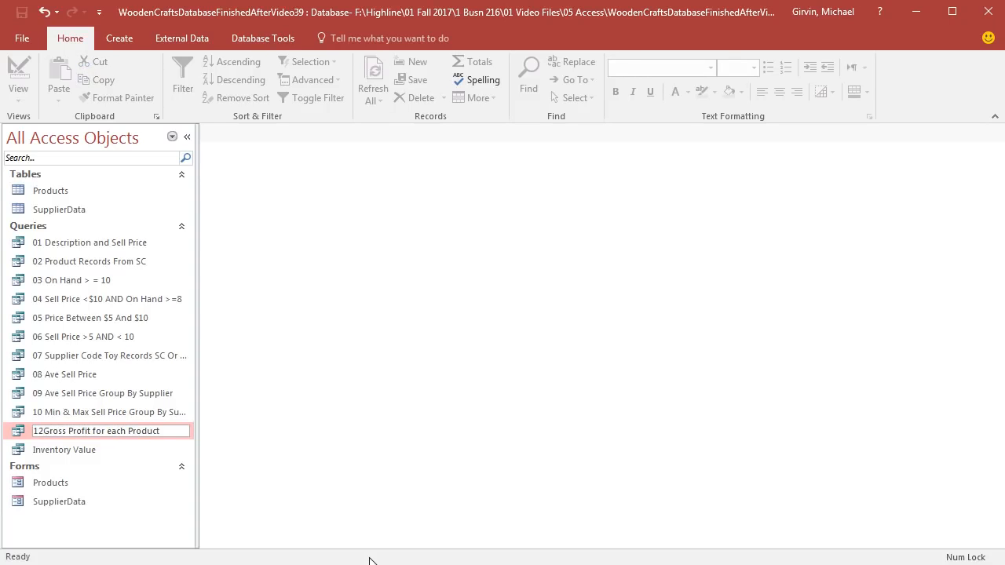
pyautogui.press('Return')
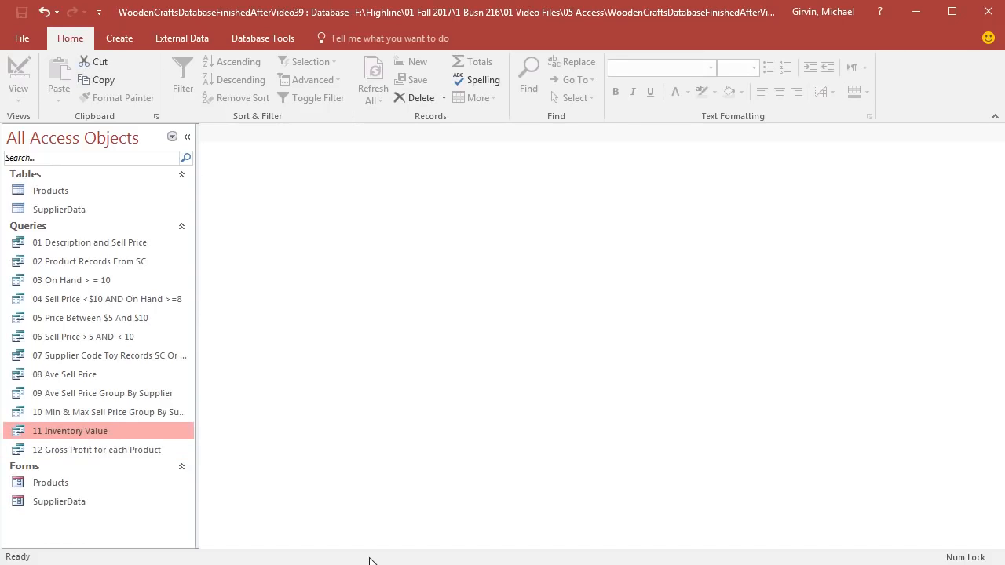
# Step: Review the 11 Inventory Value query results and the Products table records, closing each one
pyautogui.press('Return')
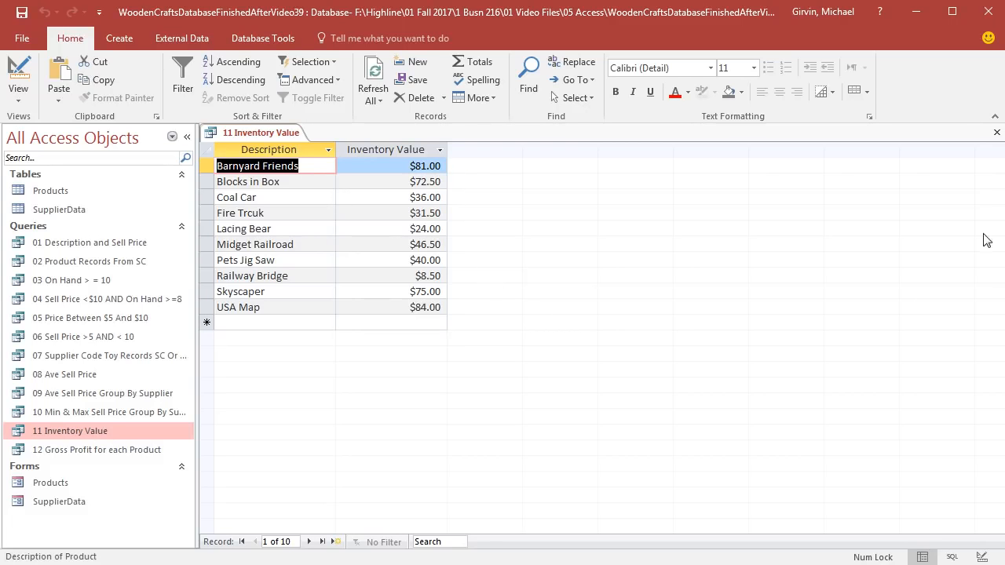
pyautogui.click(997, 133)
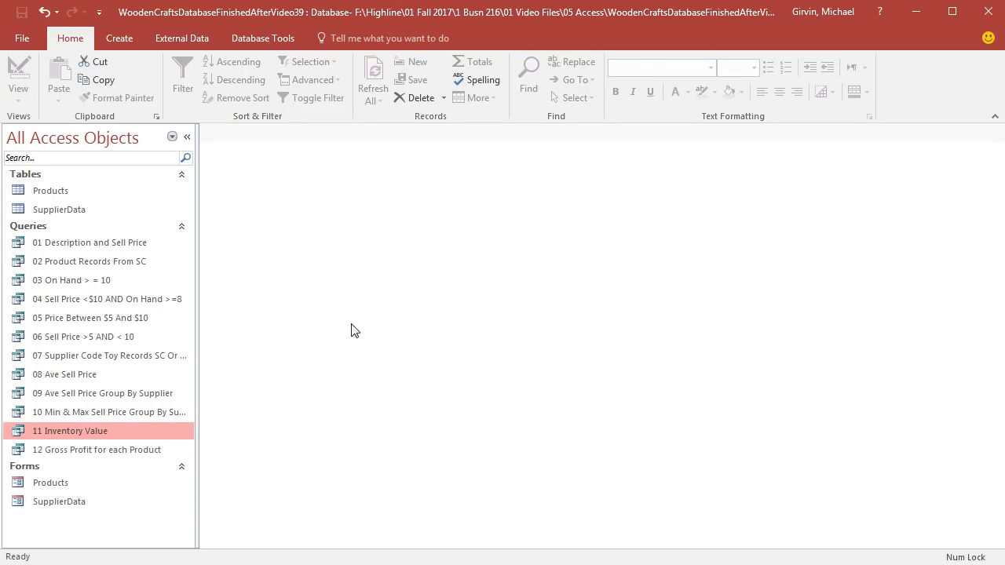
pyautogui.doubleClick(35, 193)
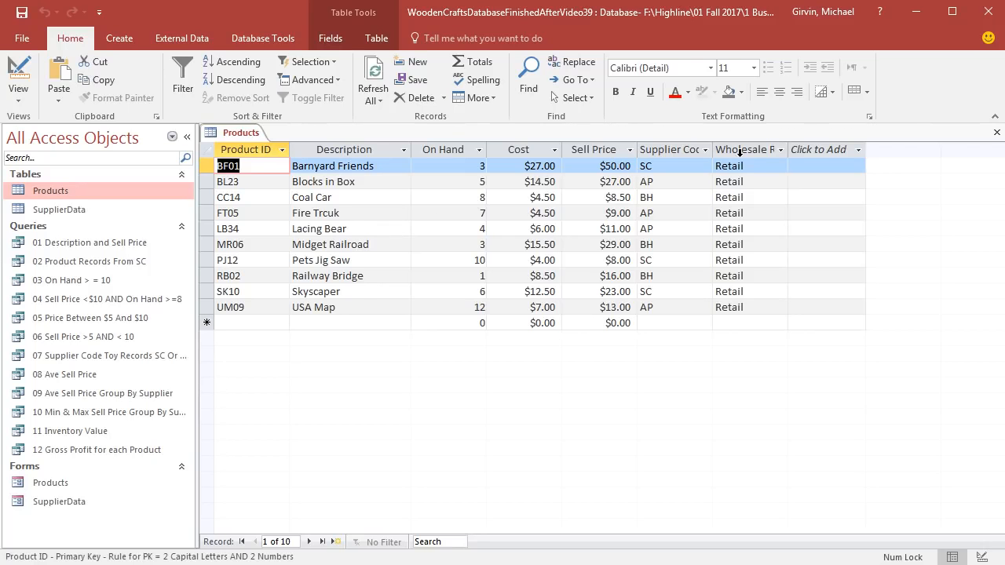
pyautogui.click(997, 135)
# Step: Start a new query design on the Products table and add all its fields, from Product ID through Wholesale Retail, to the grid
pyautogui.click(125, 41)
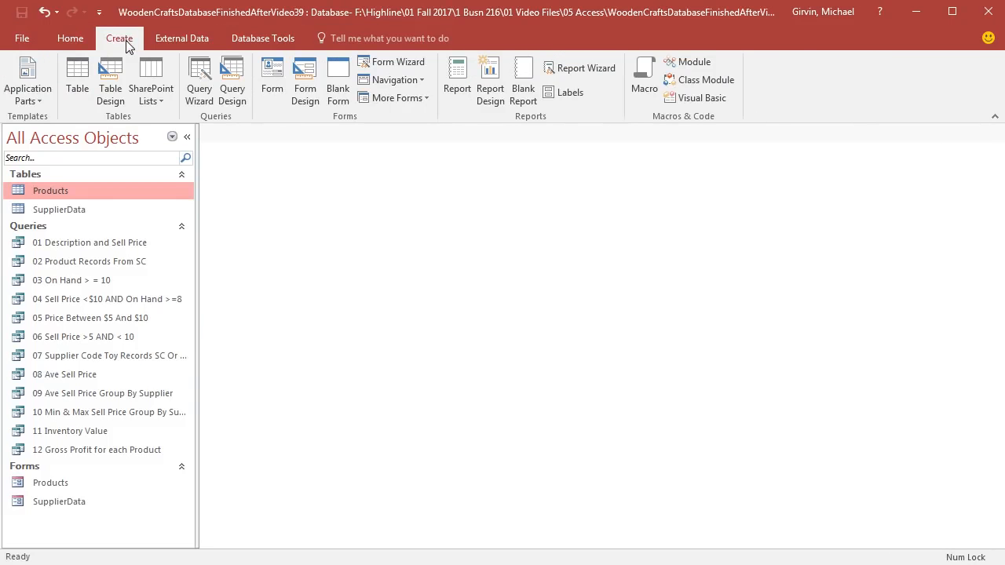
pyautogui.click(233, 82)
pyautogui.doubleClick(435, 236)
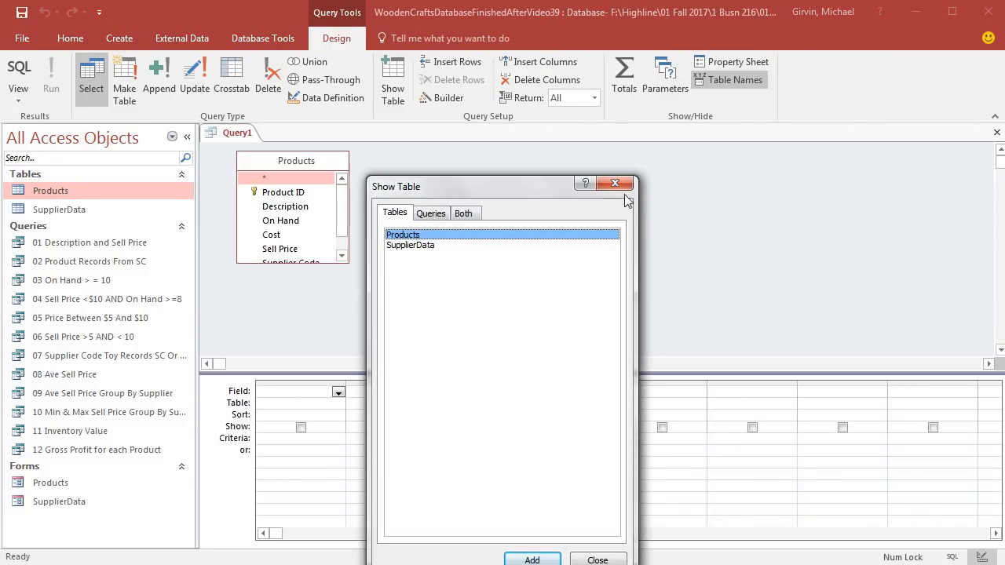
pyautogui.click(615, 183)
pyautogui.moveTo(349, 262); pyautogui.dragTo(406, 326)
pyautogui.click(297, 191)
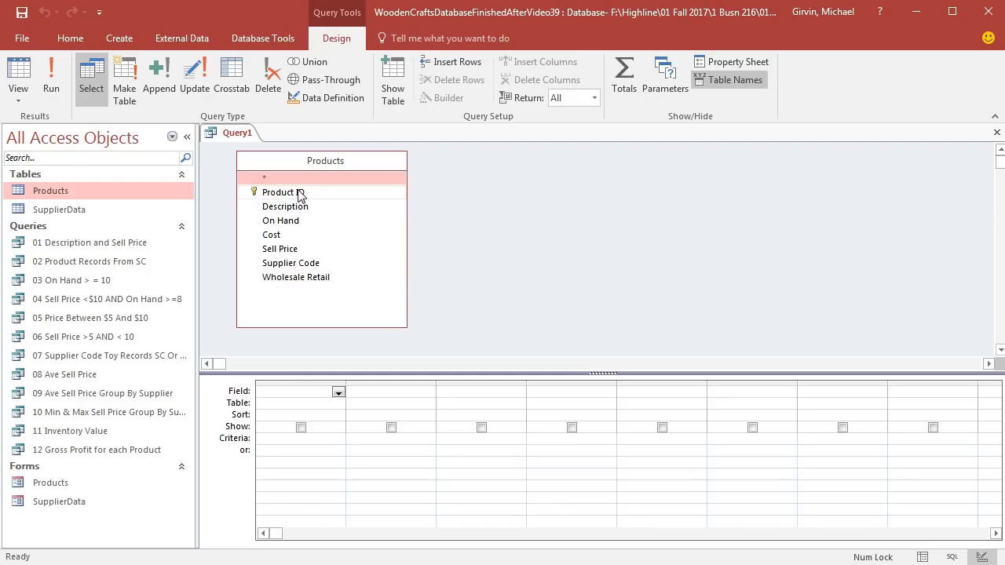
pyautogui.keyDown('shift'); pyautogui.click(297, 285); pyautogui.keyUp('shift')
pyautogui.moveTo(267, 278); pyautogui.dragTo(301, 401)
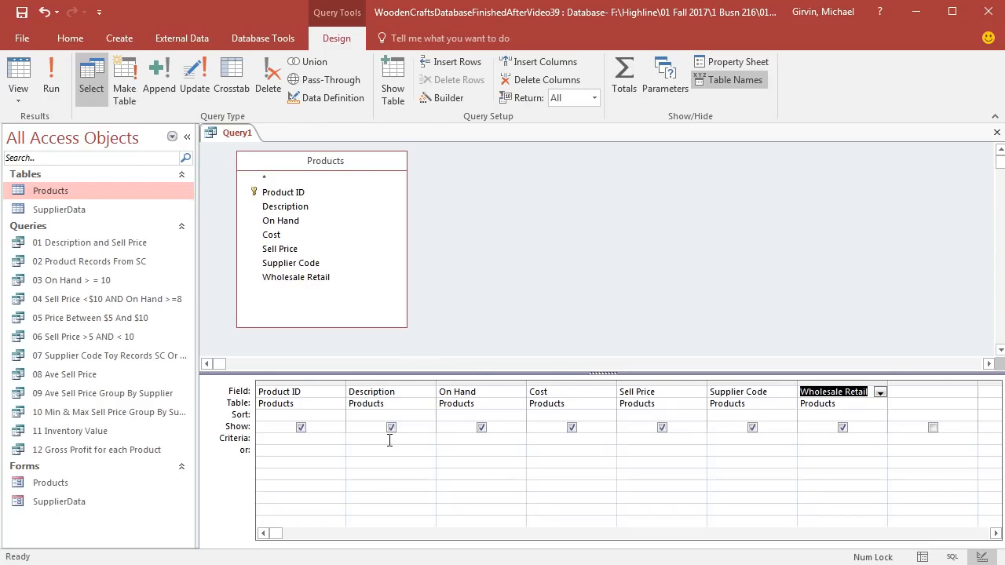
# Step: Enter the wildcard criterion *rail* for the Description field and show the query results
pyautogui.click(390, 438)
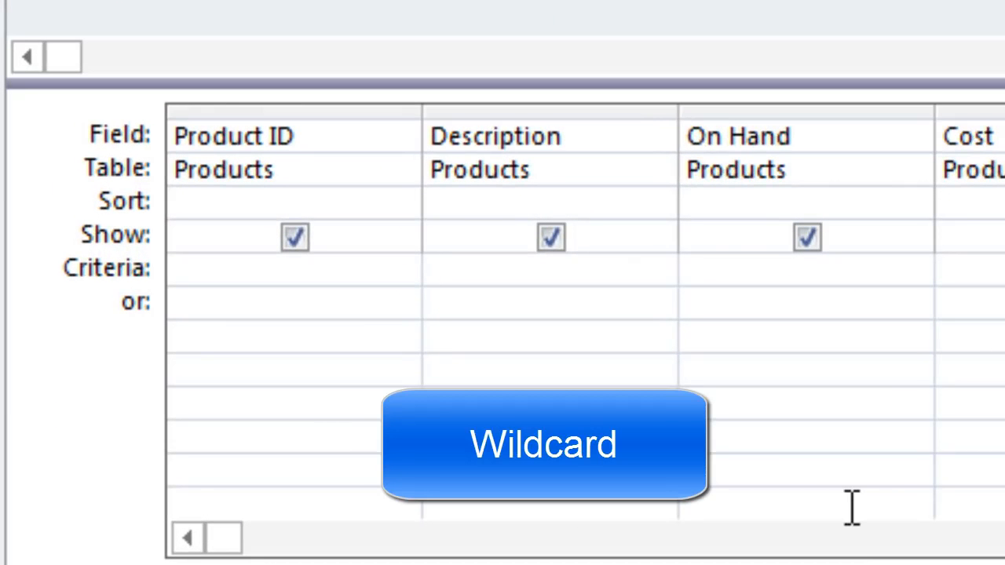
pyautogui.write('*')
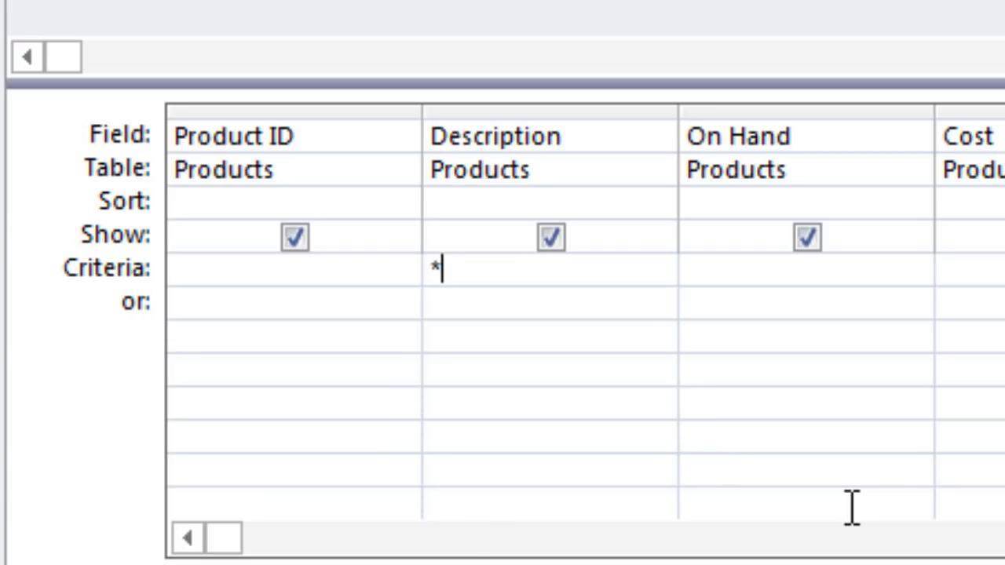
pyautogui.write('rail*')
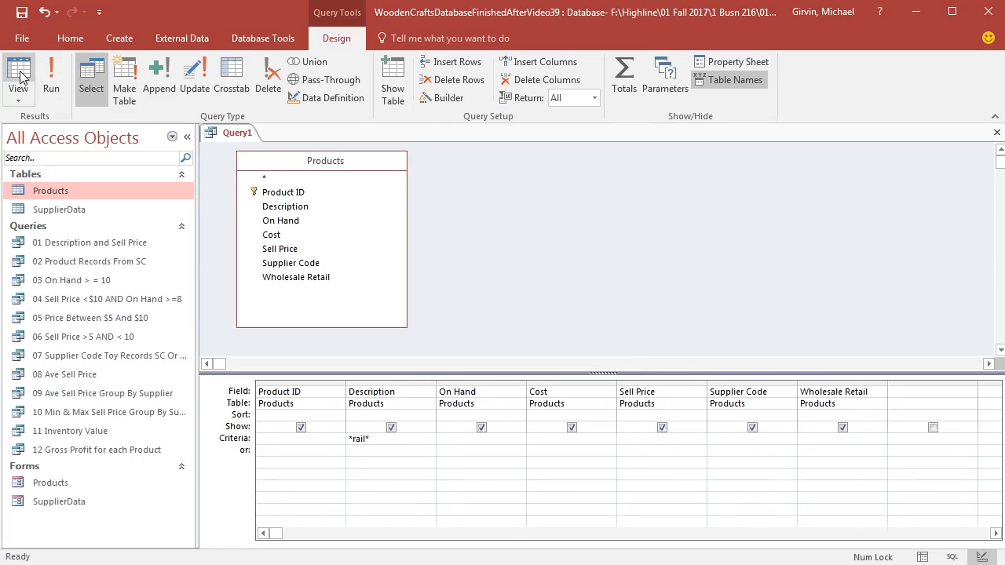
pyautogui.click(19, 76)
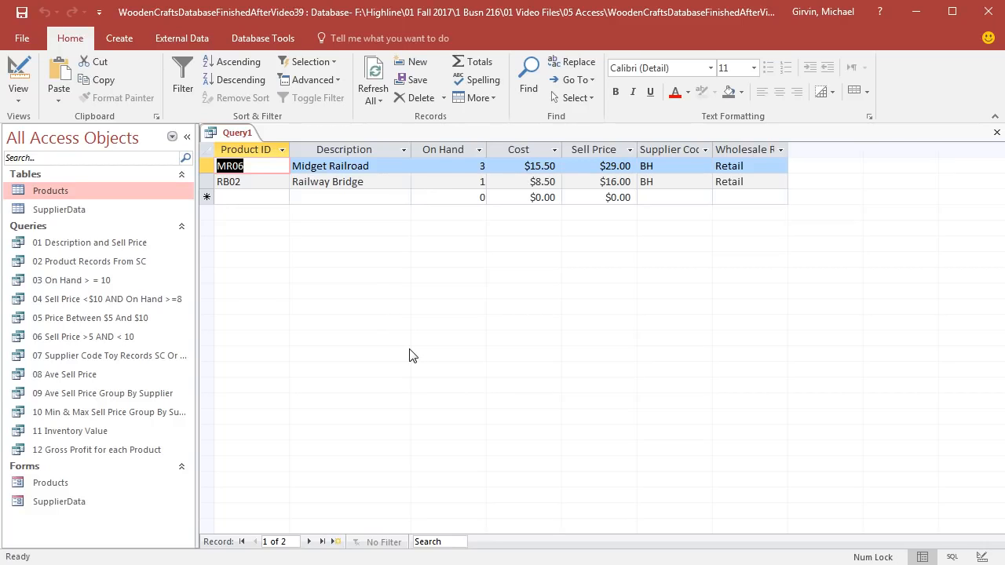
# Step: Save the wildcard query as Products that Contain *rail* and close it
pyautogui.hotkey('ctrl', 's')
pyautogui.write('Products that Contain *rail*')
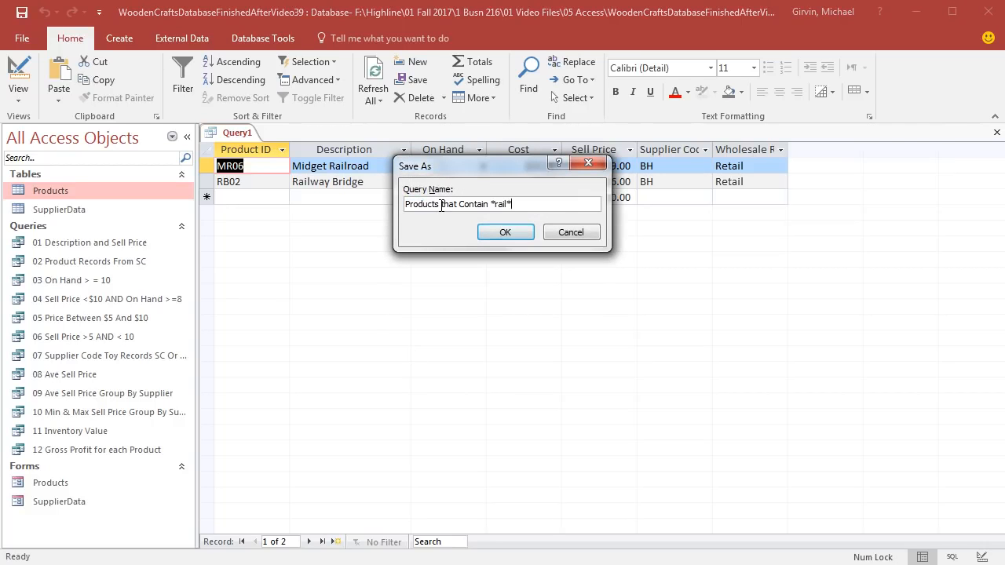
pyautogui.click(515, 231)
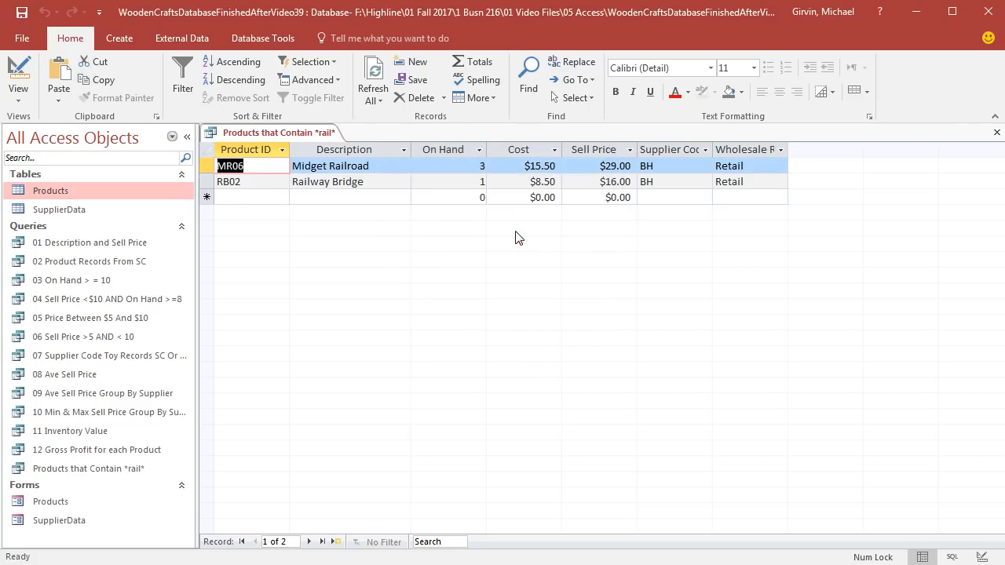
pyautogui.click(997, 132)
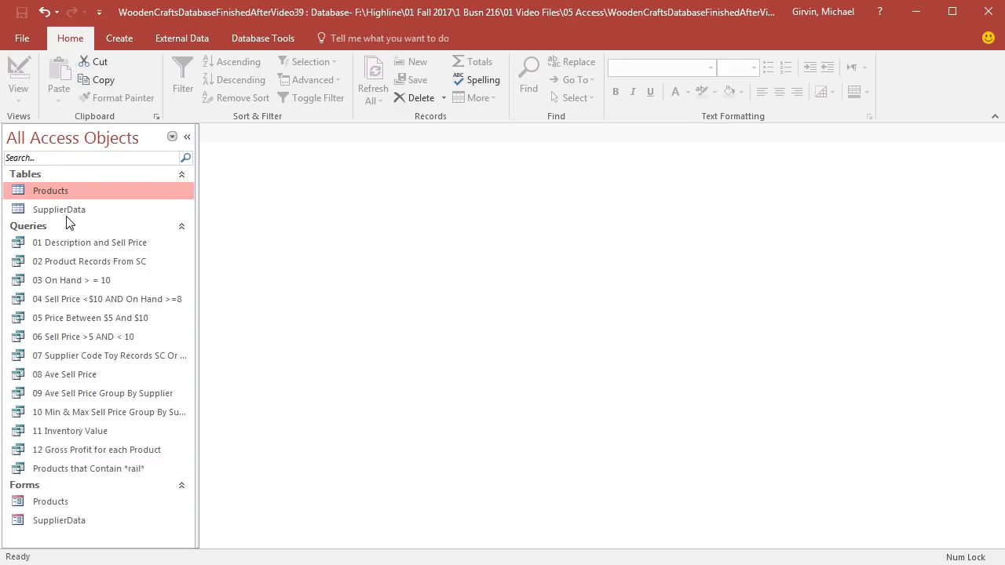
# Step: Compare the Supplier Code fields in the Products and SupplierData tables to see how their records relate, and close both tables
pyautogui.doubleClick(61, 194)
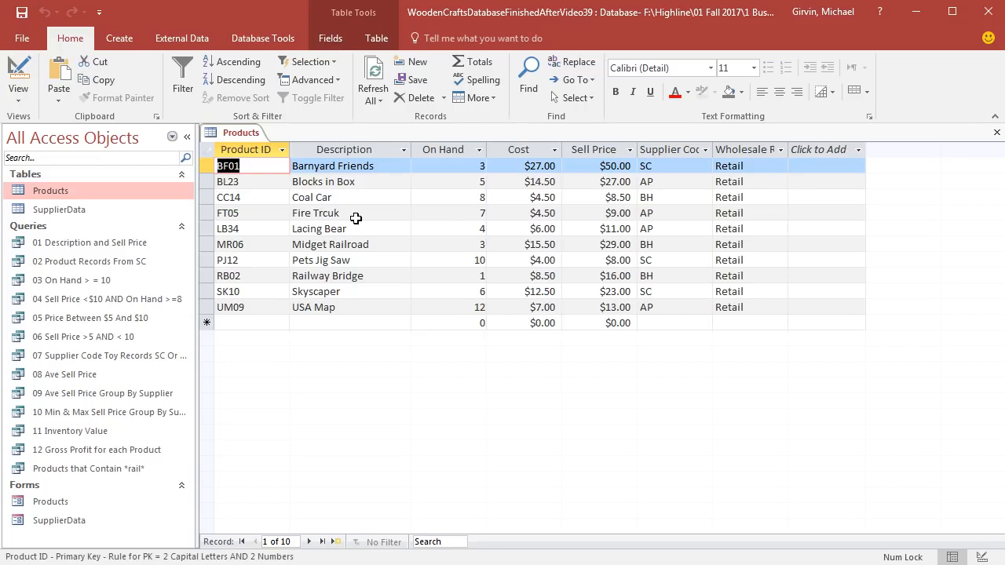
pyautogui.doubleClick(73, 209)
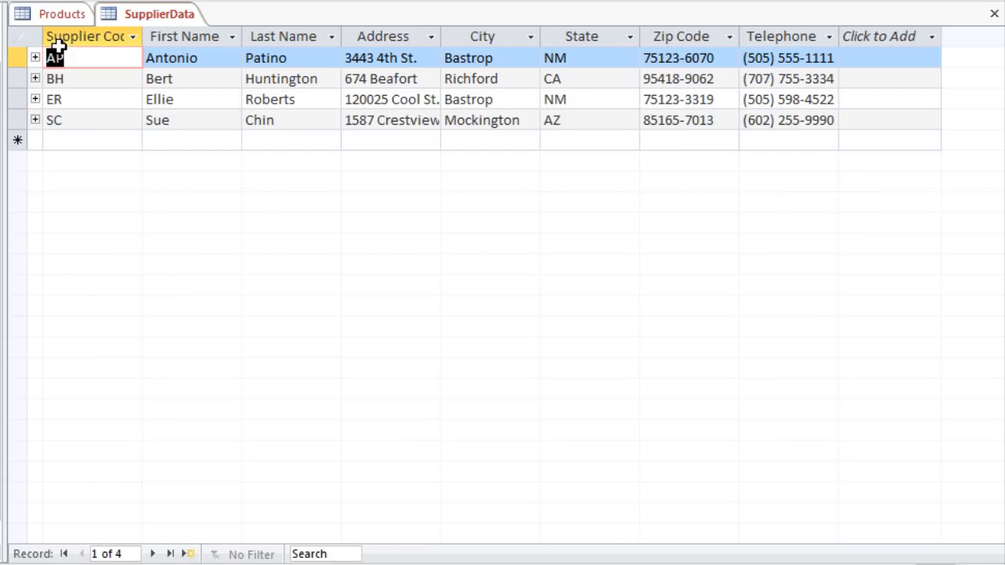
pyautogui.click(234, 136)
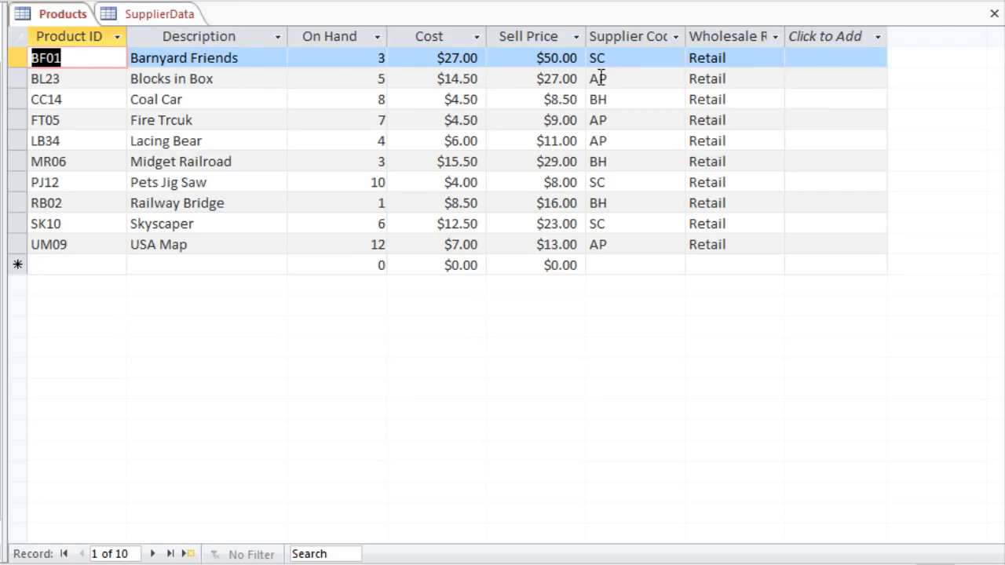
pyautogui.click(159, 19)
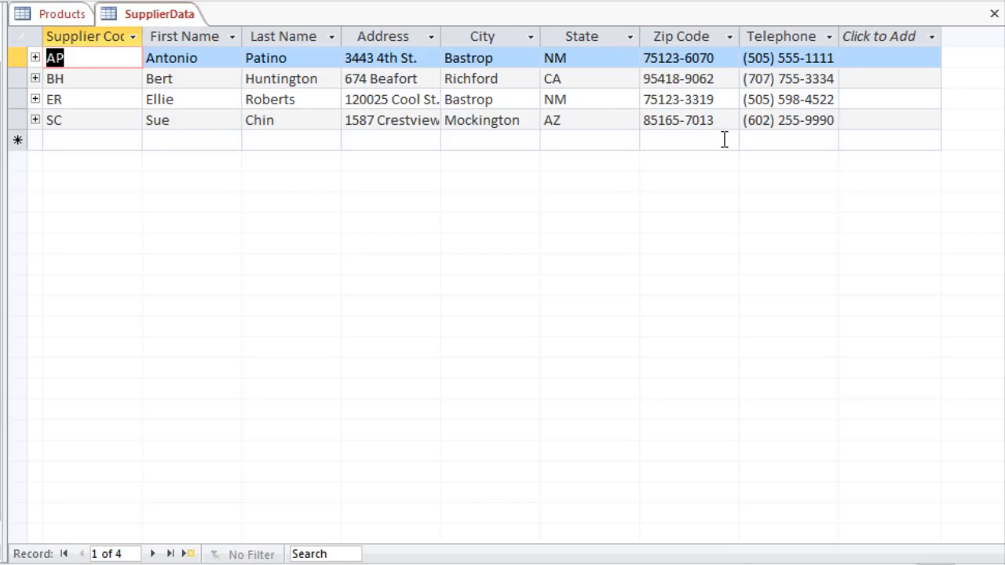
pyautogui.click(66, 14)
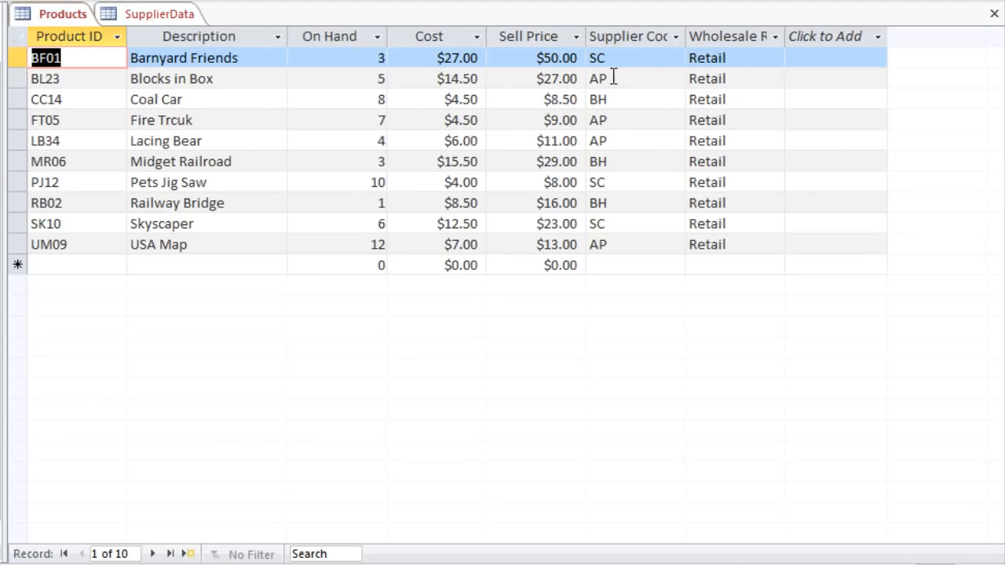
pyautogui.click(144, 20)
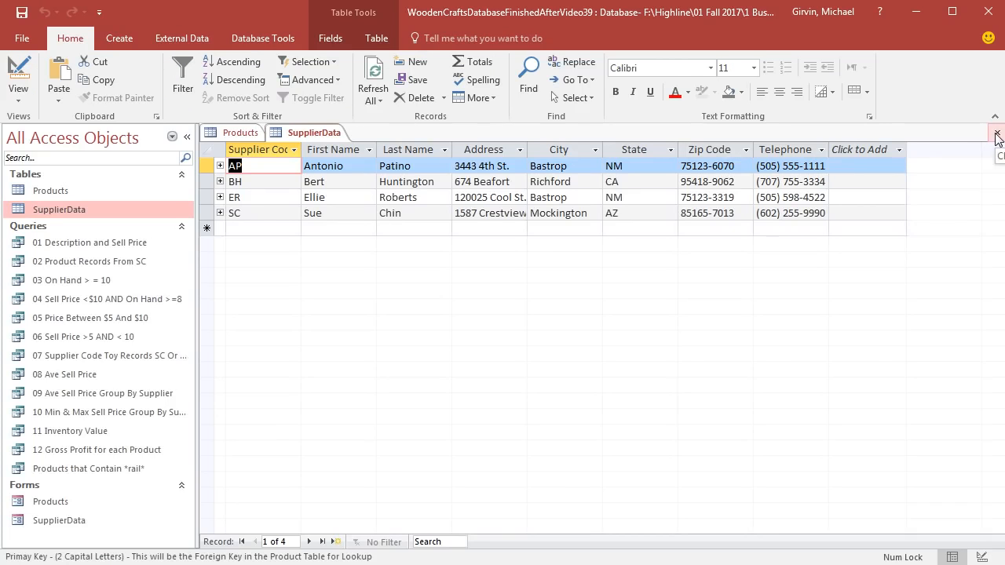
pyautogui.click(997, 135)
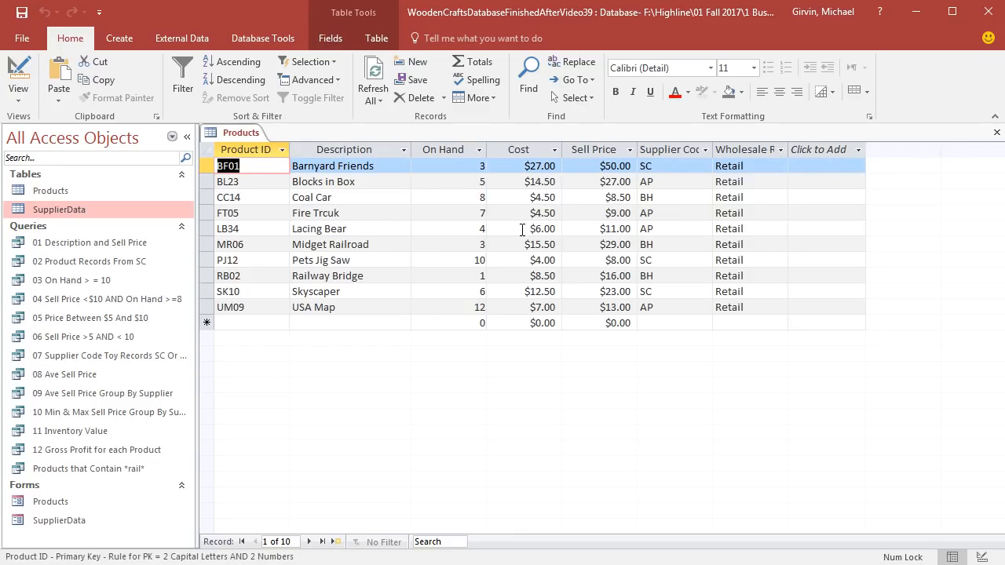
pyautogui.click(998, 132)
# Step: Start a new query design with the Products and SupplierData tables, and enlarge and arrange their field lists to show every field
pyautogui.click(119, 39)
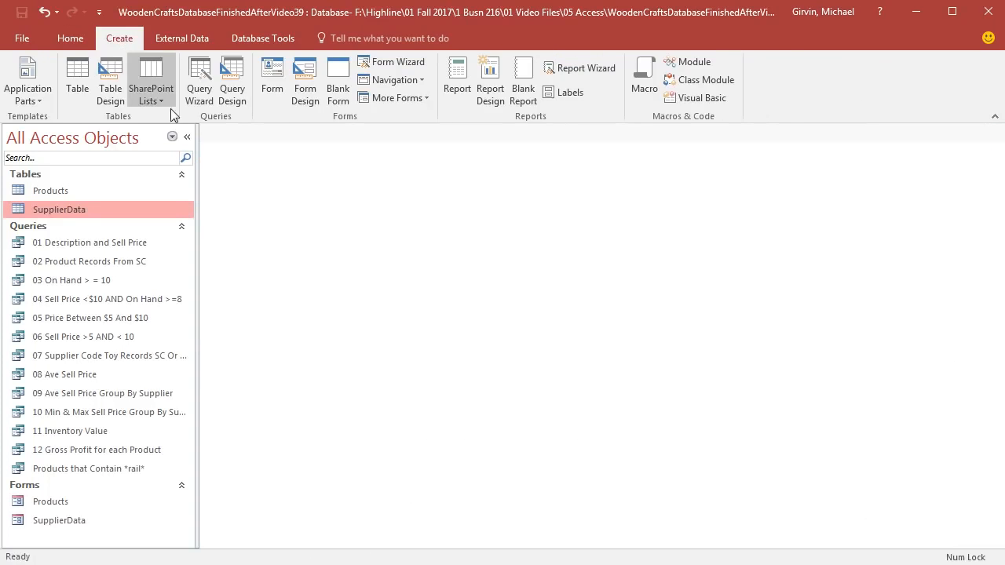
pyautogui.click(232, 89)
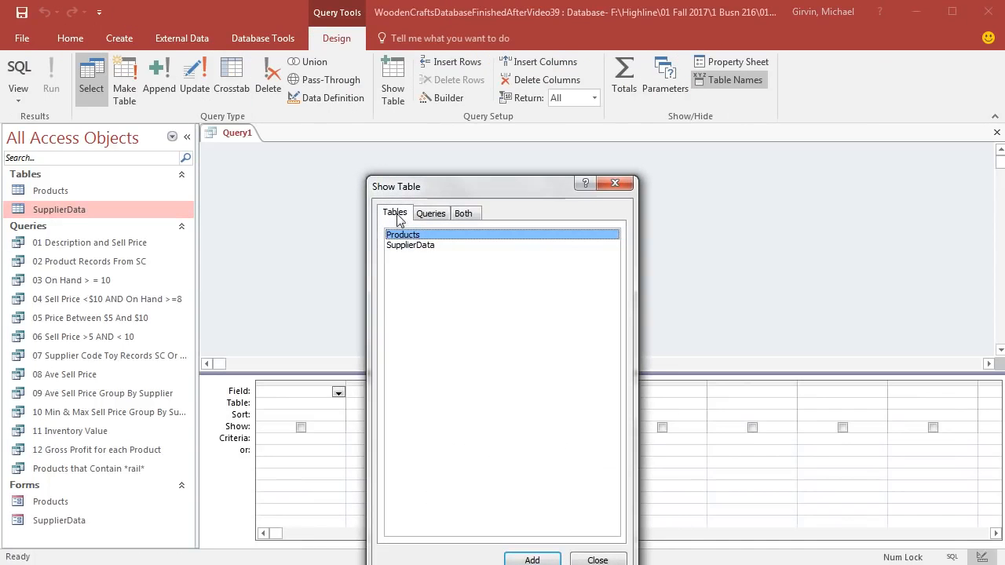
pyautogui.doubleClick(410, 236)
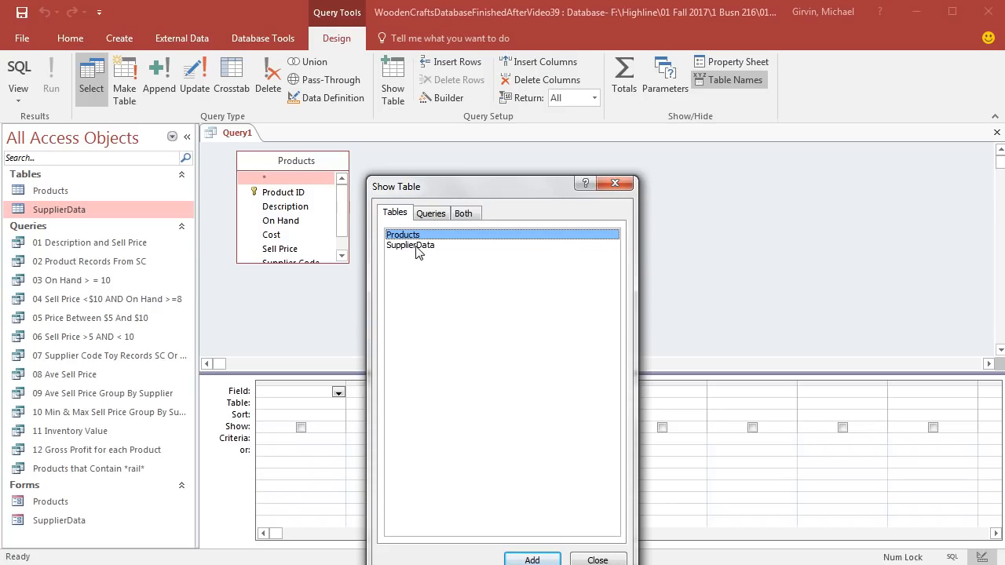
pyautogui.doubleClick(418, 245)
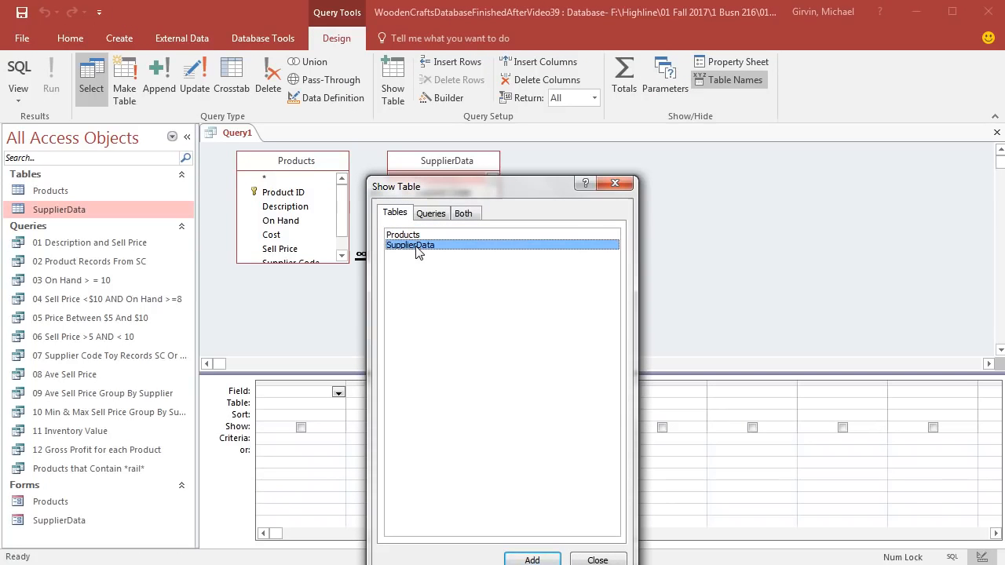
pyautogui.click(627, 185)
pyautogui.moveTo(499, 263); pyautogui.dragTo(549, 305)
pyautogui.moveTo(496, 161); pyautogui.dragTo(559, 161)
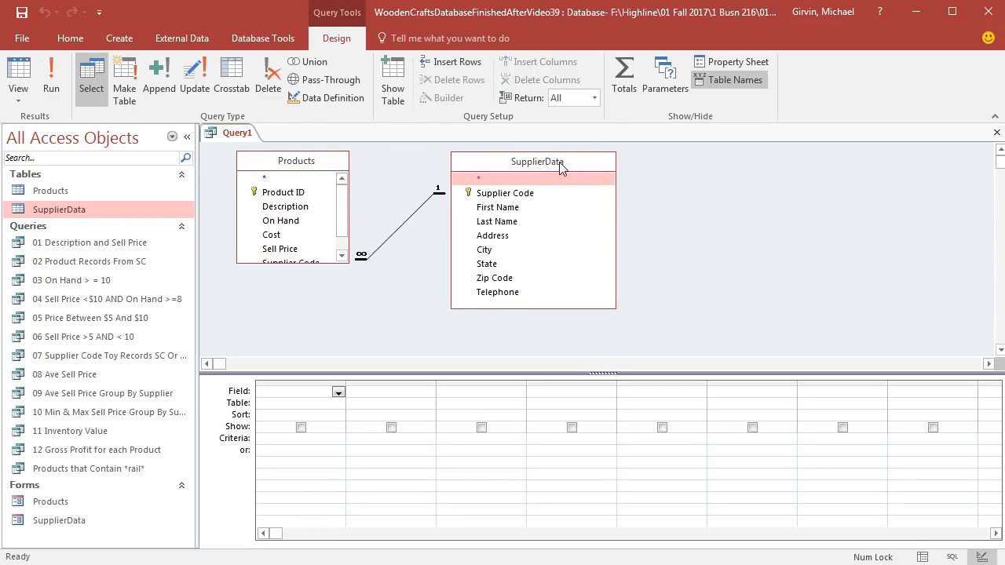
pyautogui.moveTo(346, 265); pyautogui.dragTo(361, 321)
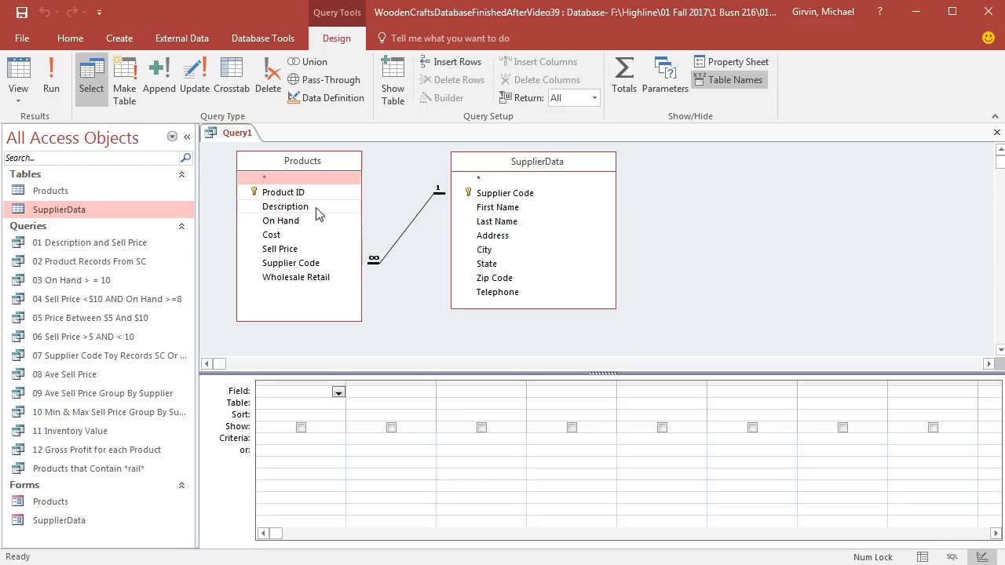
# Step: Add Product ID through Cost from Products plus Last Name and Telephone from SupplierData to the grid, and show the query results
pyautogui.click(268, 194)
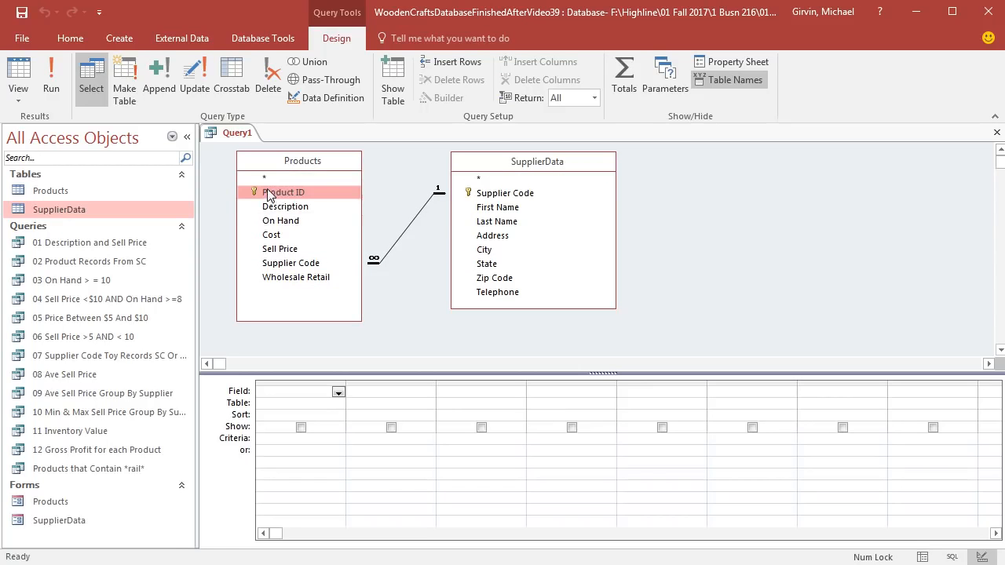
pyautogui.keyDown('shift'); pyautogui.click(281, 236); pyautogui.keyUp('shift')
pyautogui.moveTo(281, 238); pyautogui.dragTo(298, 398)
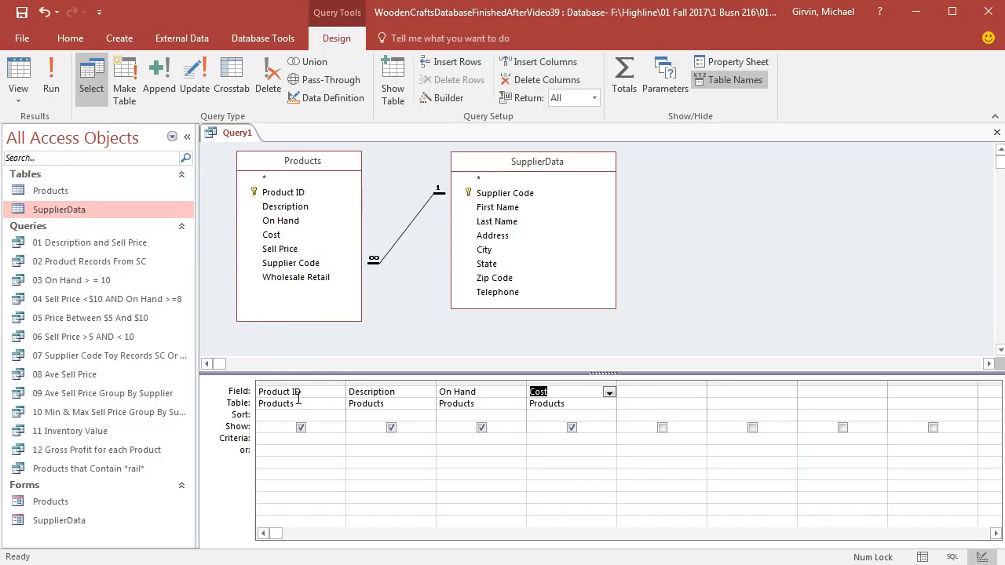
pyautogui.doubleClick(505, 221)
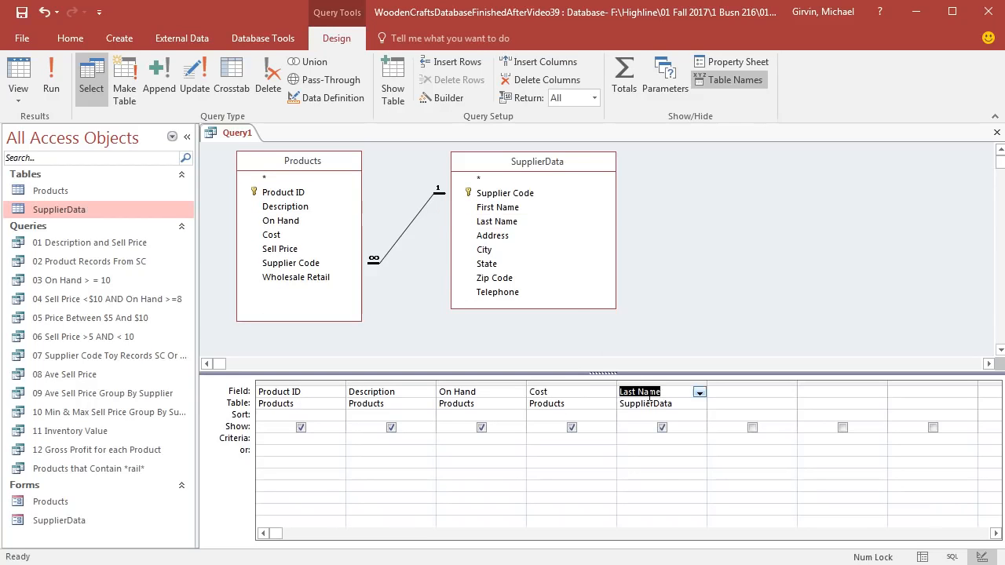
pyautogui.doubleClick(491, 295)
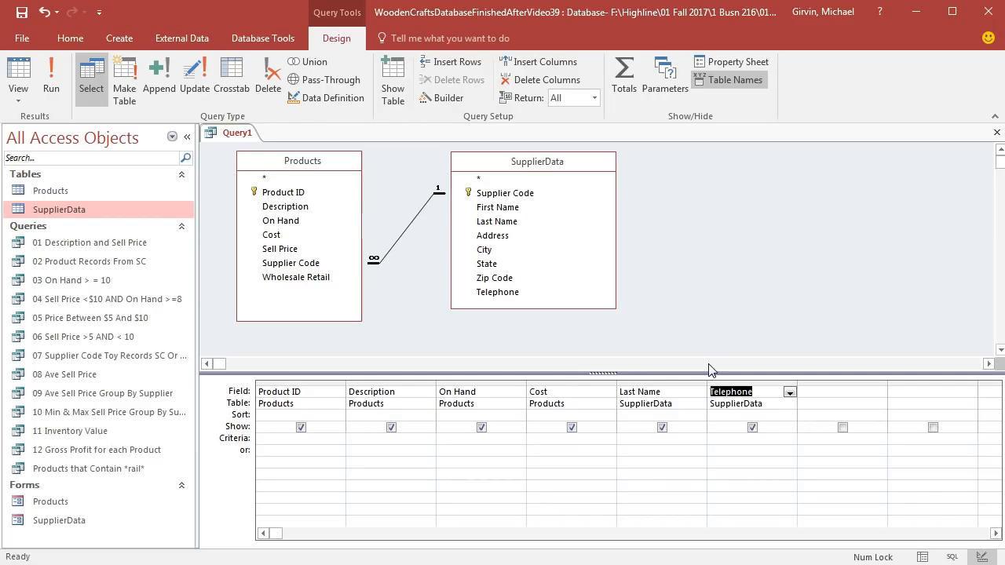
pyautogui.click(18, 77)
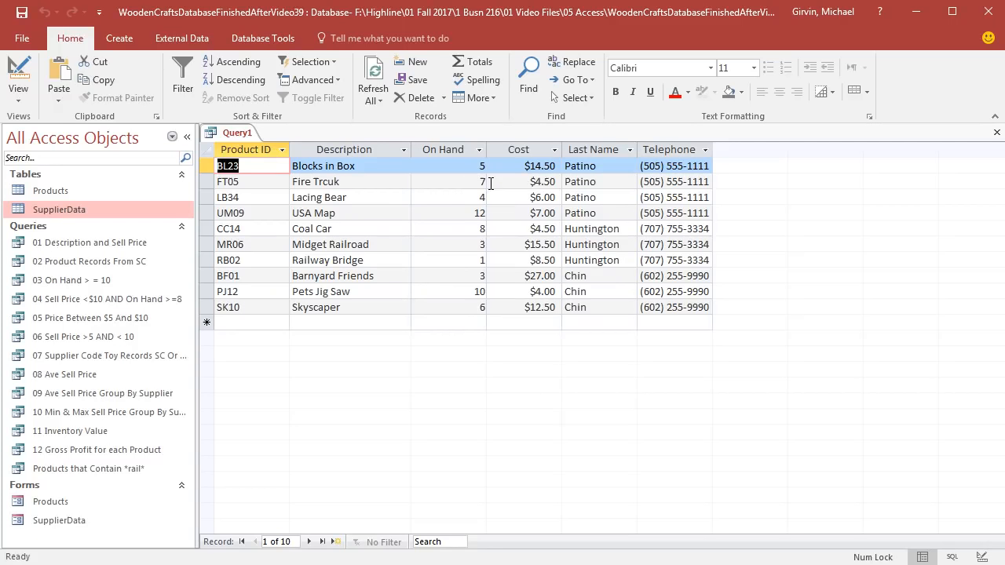
# Step: Add a less-than criterion to the On Hand field, run the query and widen the Telephone column in the results
pyautogui.click(19, 74)
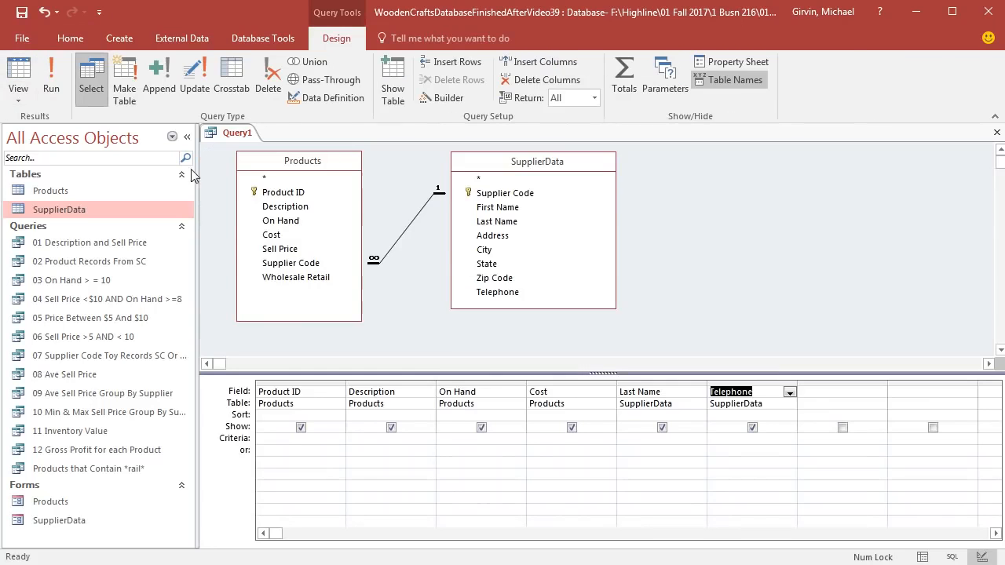
pyautogui.click(516, 440)
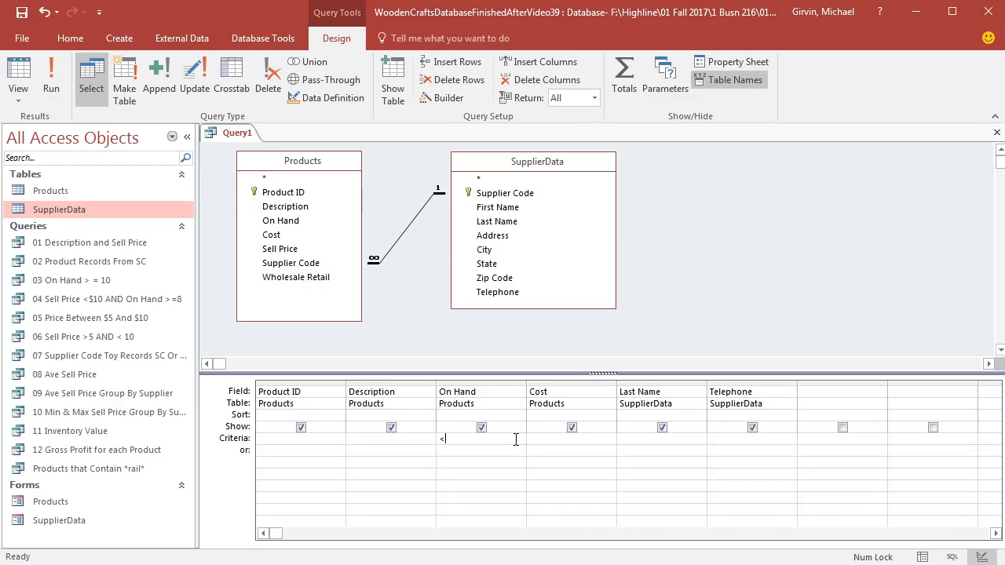
pyautogui.click(51, 79)
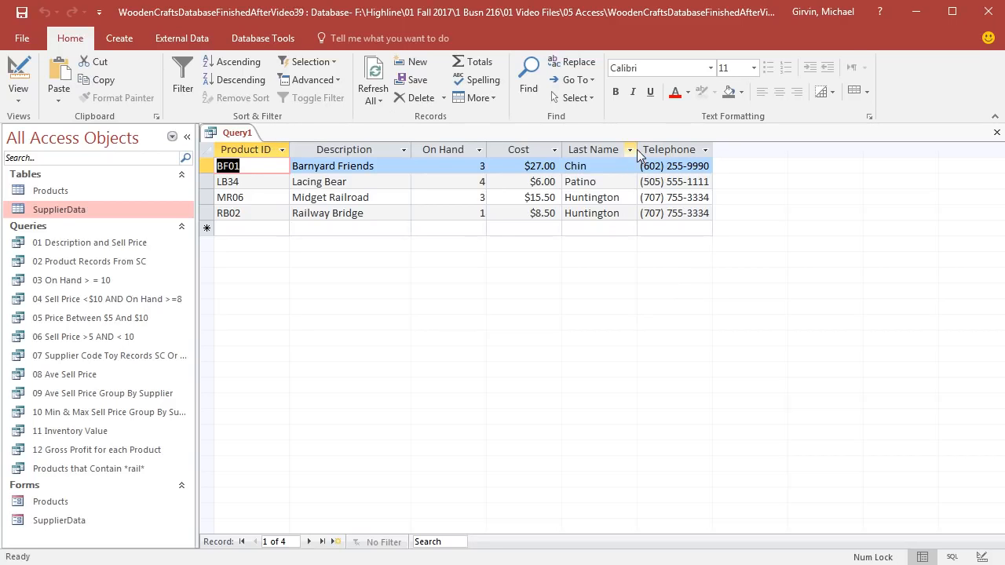
pyautogui.moveTo(713, 149); pyautogui.dragTo(745, 149)
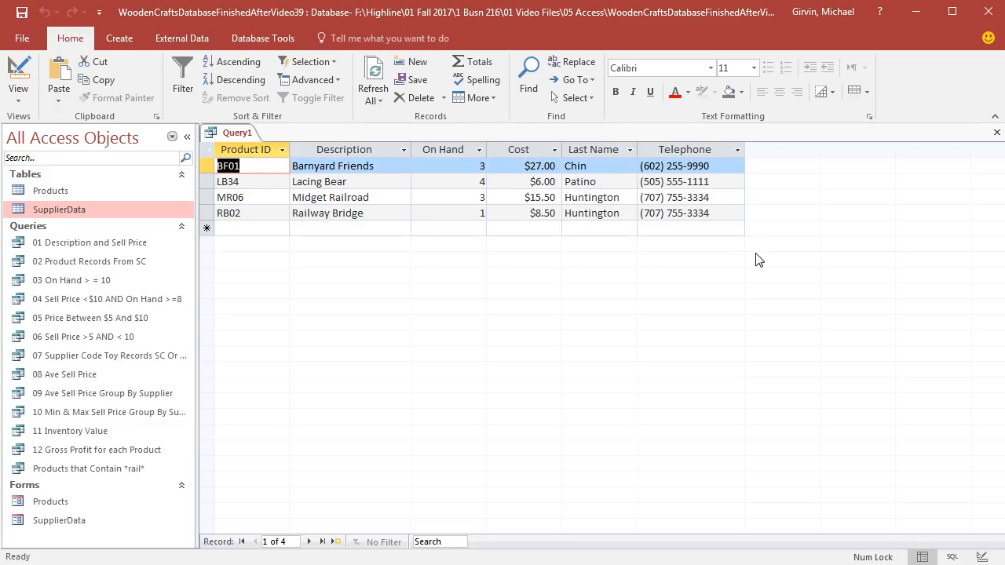
# Step: Save the two-table query as Product Re-Order Phone List and close it
pyautogui.hotkey('ctrl', 's')
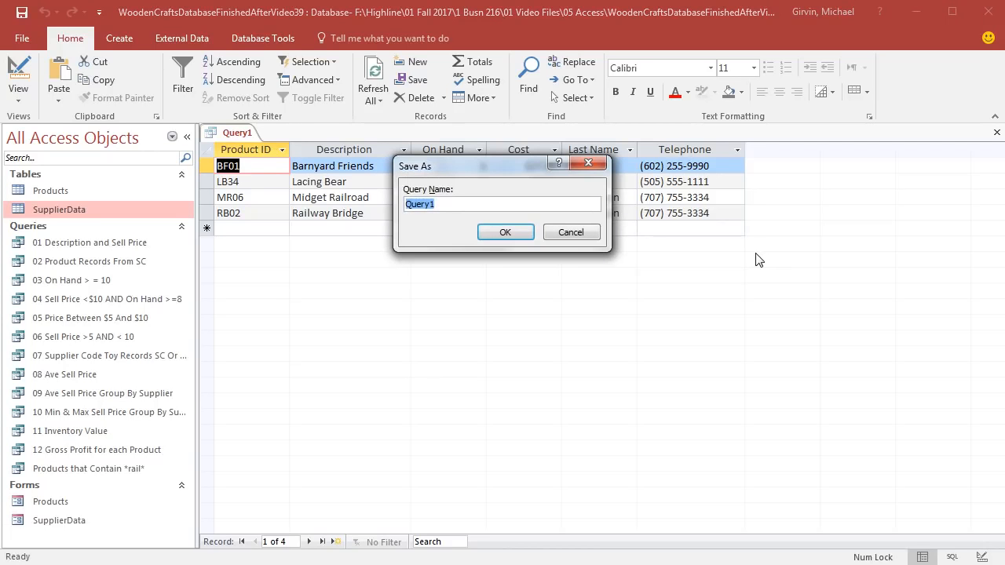
pyautogui.write('Re-Order Phone List')
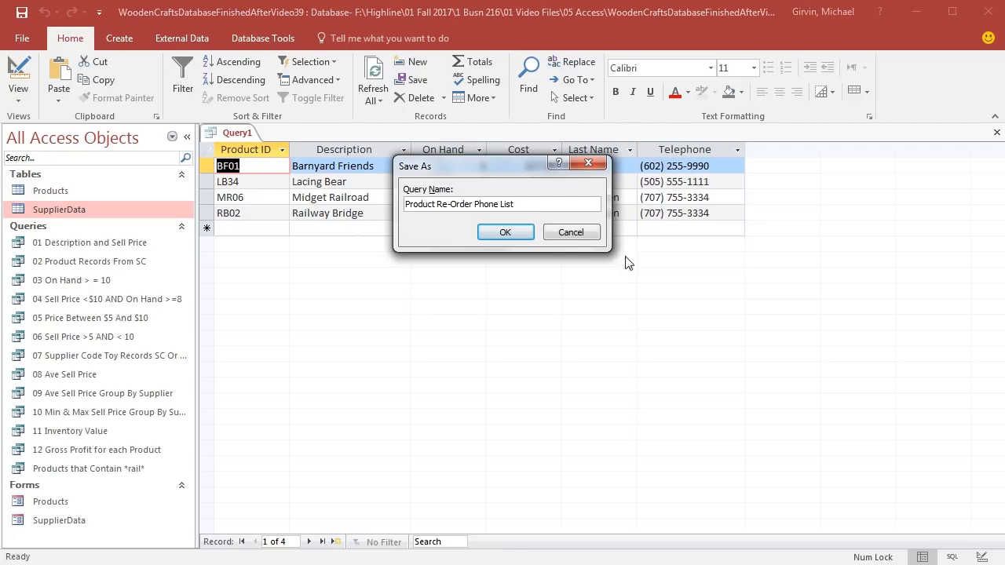
pyautogui.click(518, 232)
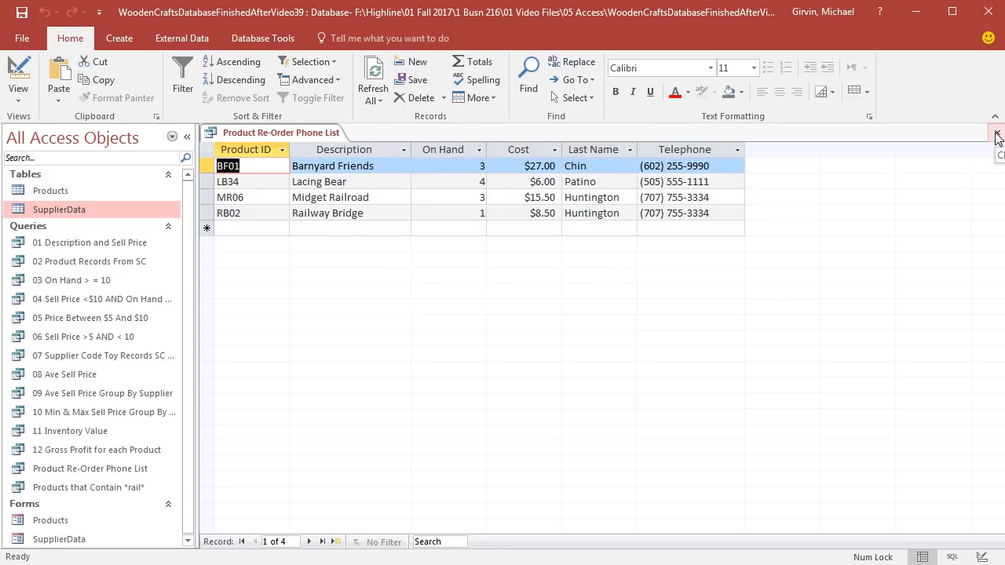
pyautogui.click(997, 132)
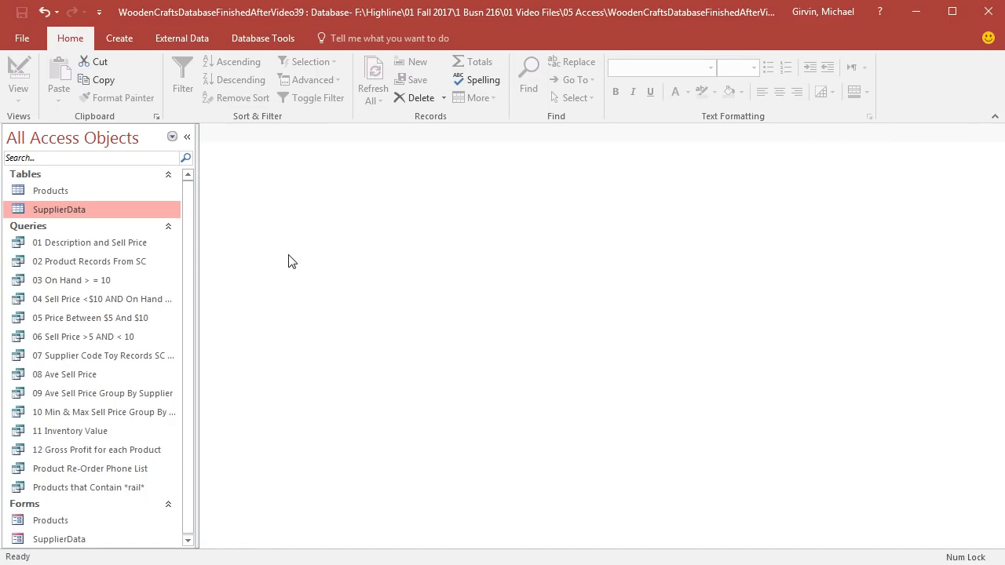
# Step: Open the query 02 Product Records From SC, examine its Supplier Code criterion in Design View, and close it
pyautogui.doubleClick(85, 264)
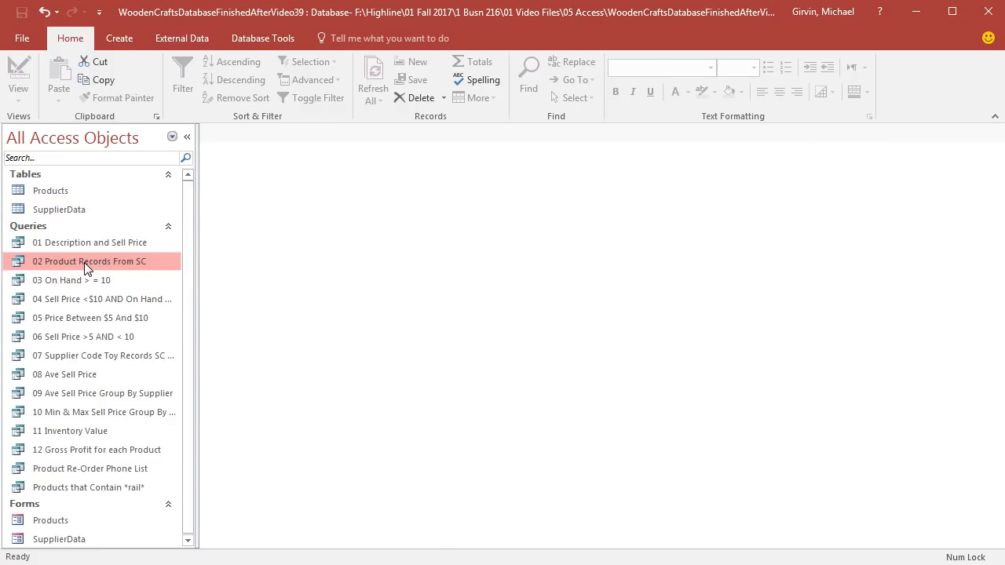
pyautogui.click(9, 93)
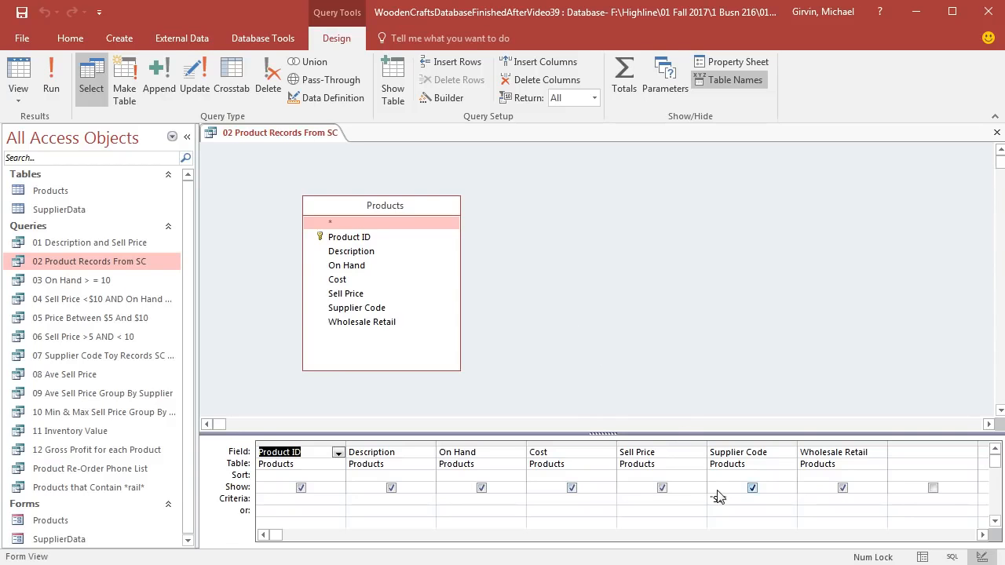
pyautogui.click(998, 132)
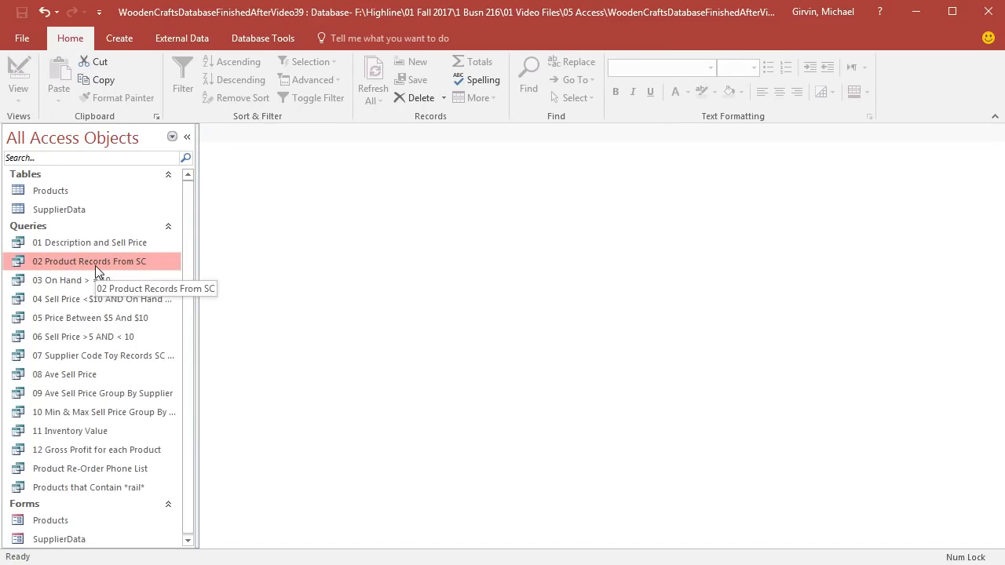
# Step: Duplicate the query 02 Product Records From SC under the name Records by Supplier (Parameter Query)
pyautogui.hotkey('ctrl', 'c')
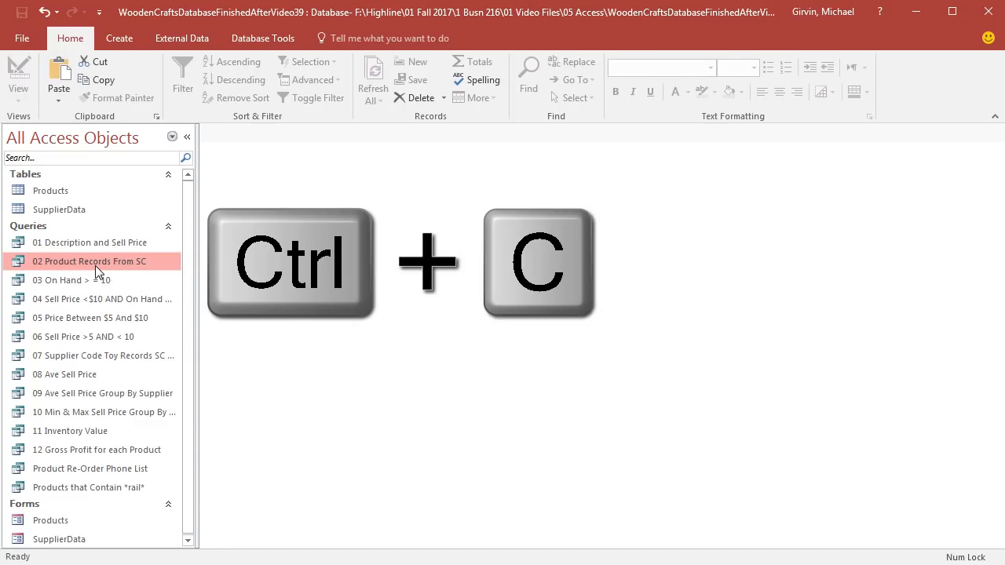
pyautogui.hotkey('ctrl', 'v')
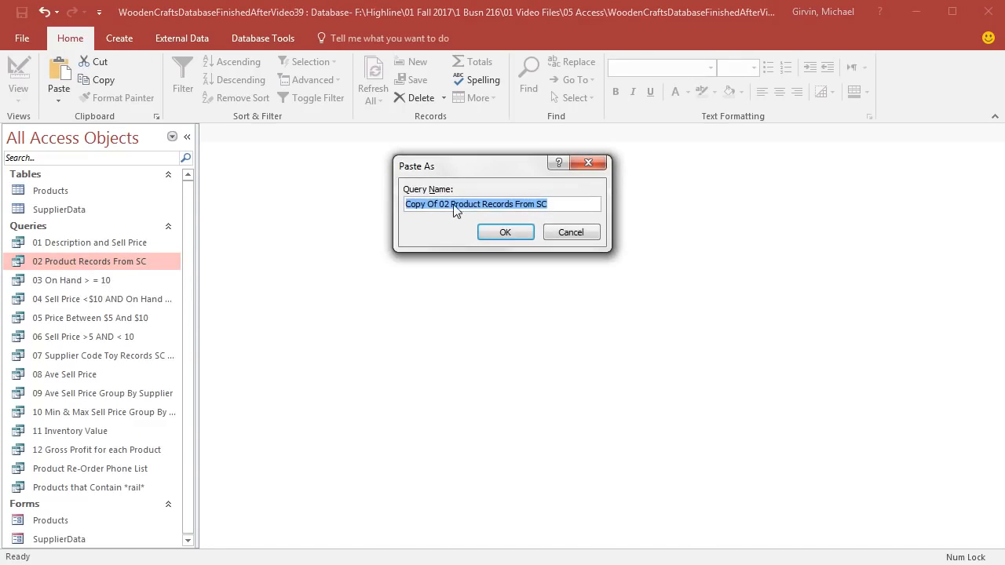
pyautogui.write('Records by Supplier (Parameter Query)')
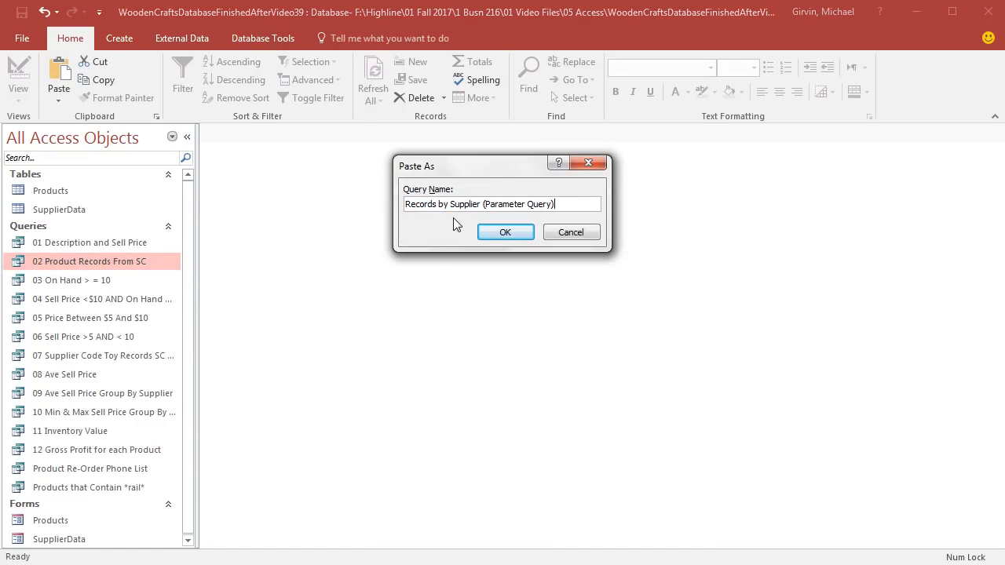
pyautogui.click(505, 233)
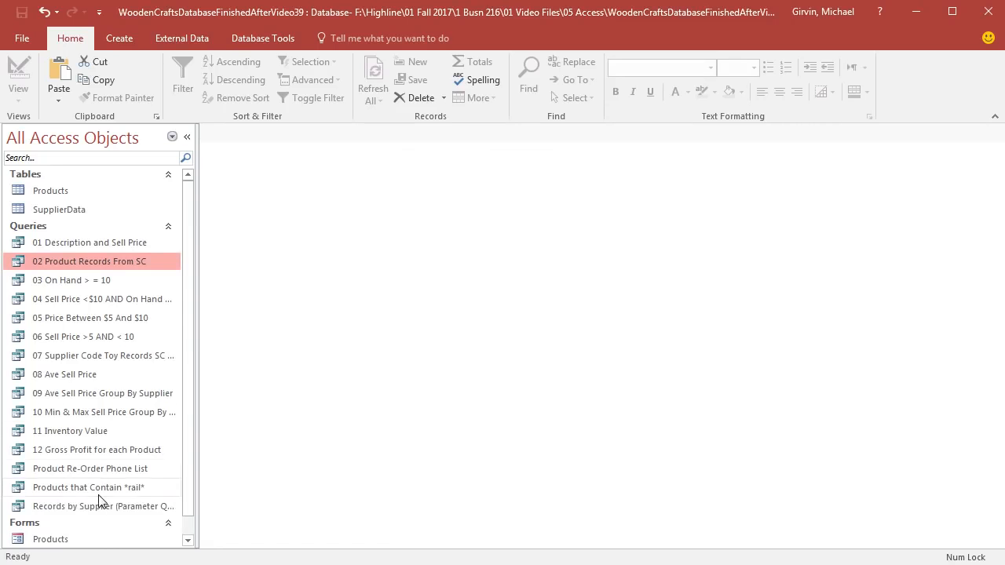
# Step: Number the three newest queries in their names: 13 for the *rail* query, 14 for the phone list and 15 for the parameter query
pyautogui.click(110, 469)
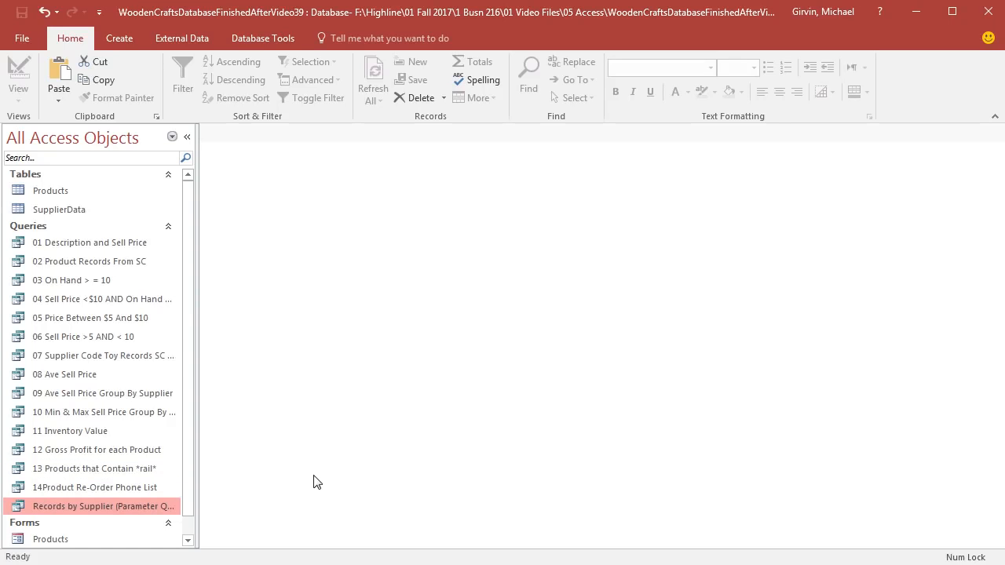
pyautogui.press('F2')
pyautogui.press('Home')
pyautogui.write('15')
pyautogui.press('Return')
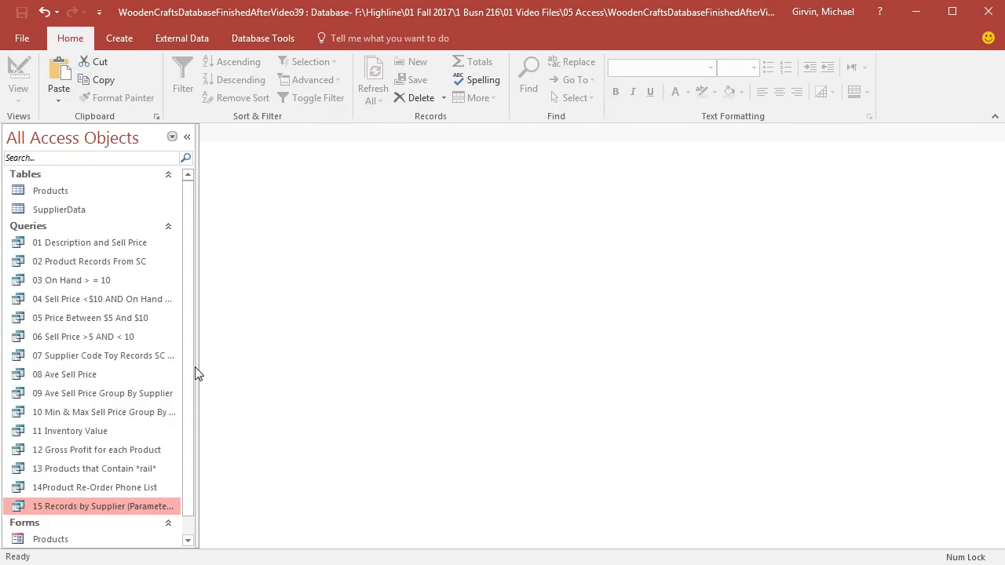
# Step: Widen the object list to show the full query names and open 15 Records by Supplier (Parameter Query) in Design View
pyautogui.moveTo(198, 367); pyautogui.dragTo(247, 372)
pyautogui.rightClick(128, 514)
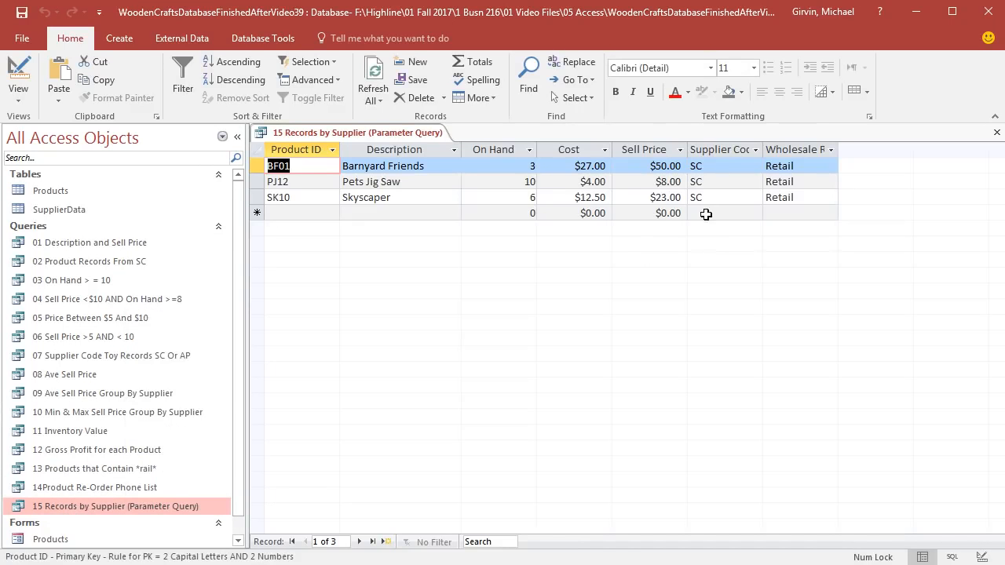
pyautogui.click(19, 73)
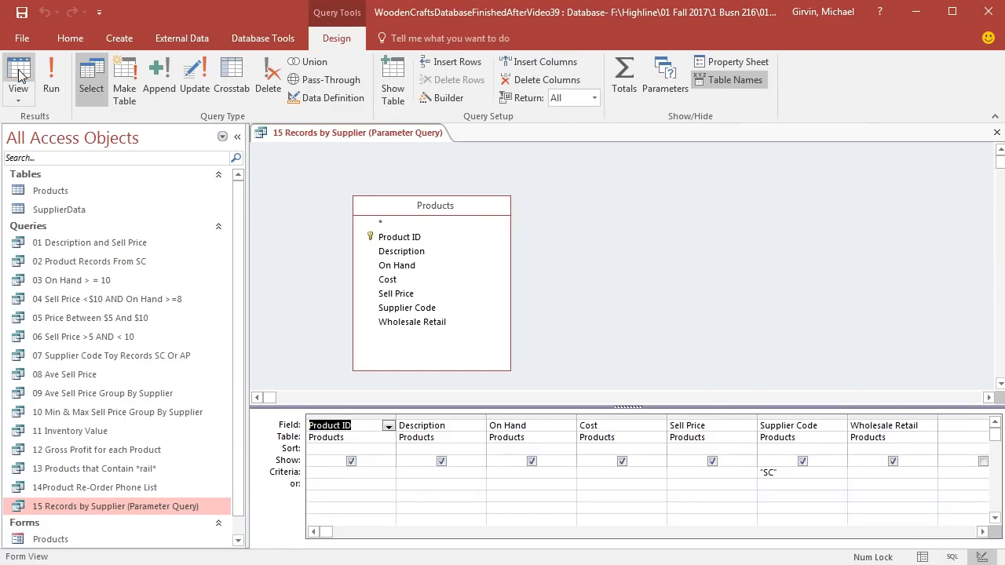
# Step: Replace the Supplier Code criterion with the parameter prompt [Enter Supplier Code] and widen its column to fit
pyautogui.click(776, 474)
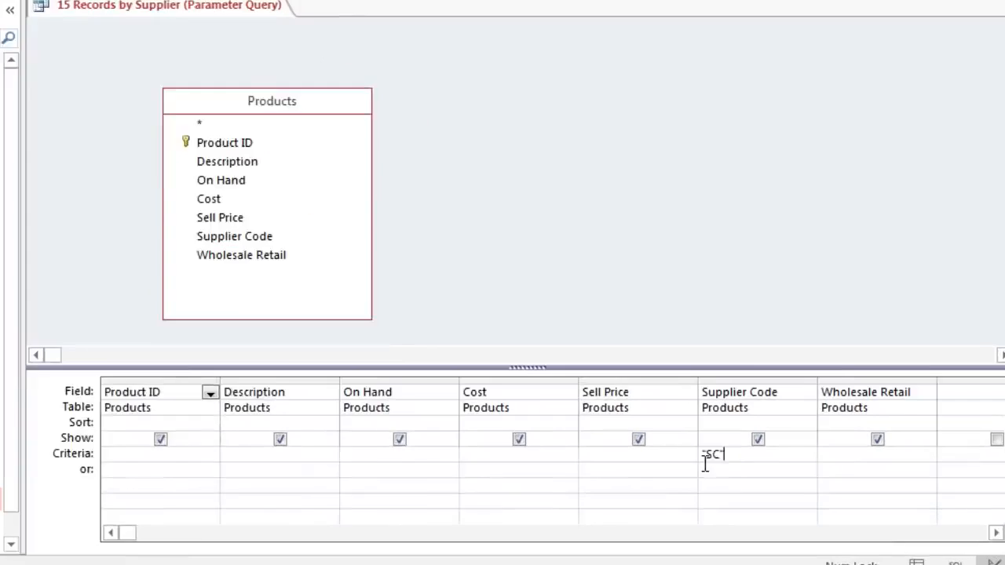
pyautogui.press('BackSpace')
pyautogui.press('BackSpace')
pyautogui.press('BackSpace')
pyautogui.press('BackSpace')
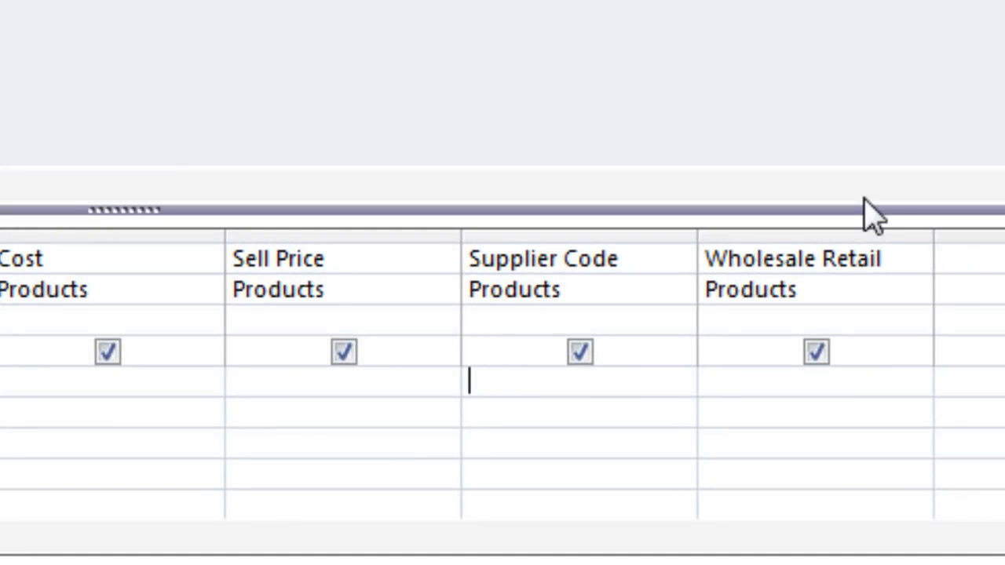
pyautogui.write('[Enter Supplier ')
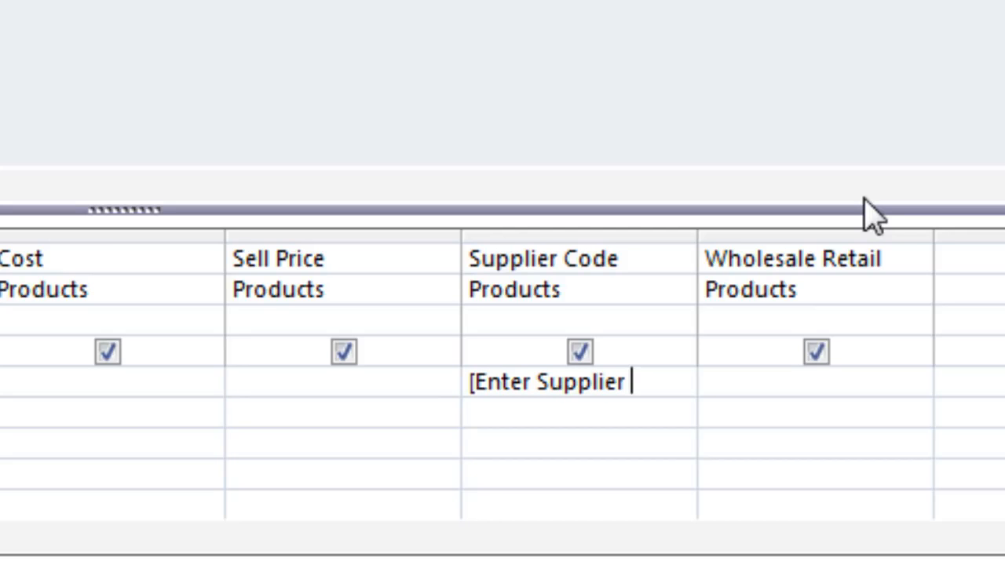
pyautogui.write('Code]')
pyautogui.moveTo(702, 234); pyautogui.dragTo(734, 233)
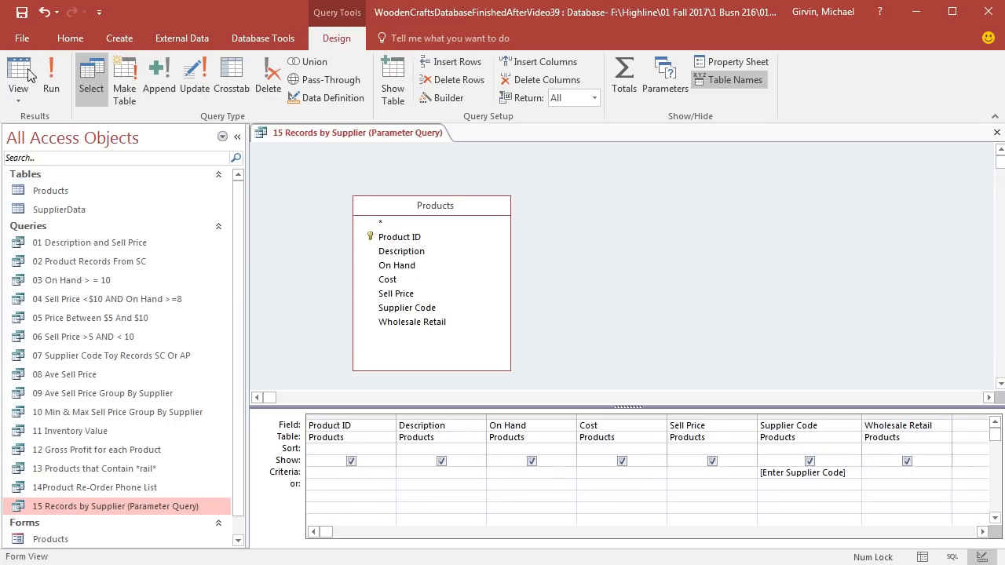
# Step: Run the parameter query with supplier code ap, and save and close it
pyautogui.click(18, 79)
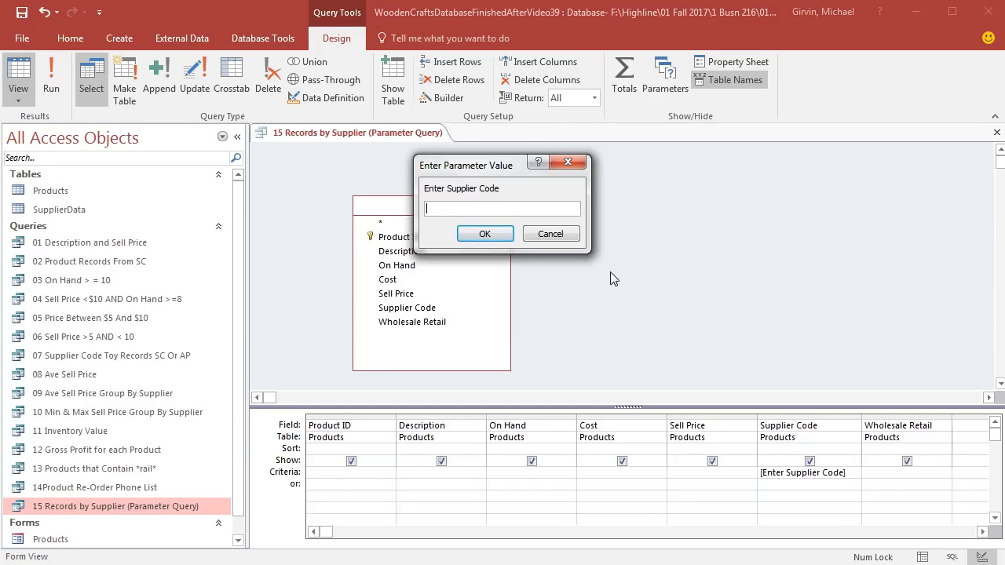
pyautogui.write('ap')
pyautogui.click(507, 236)
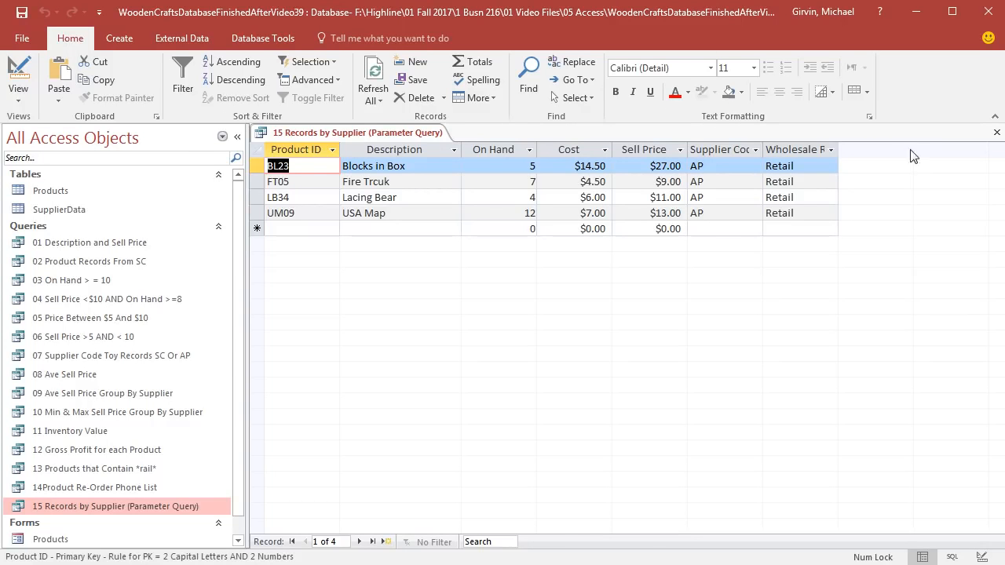
pyautogui.click(996, 132)
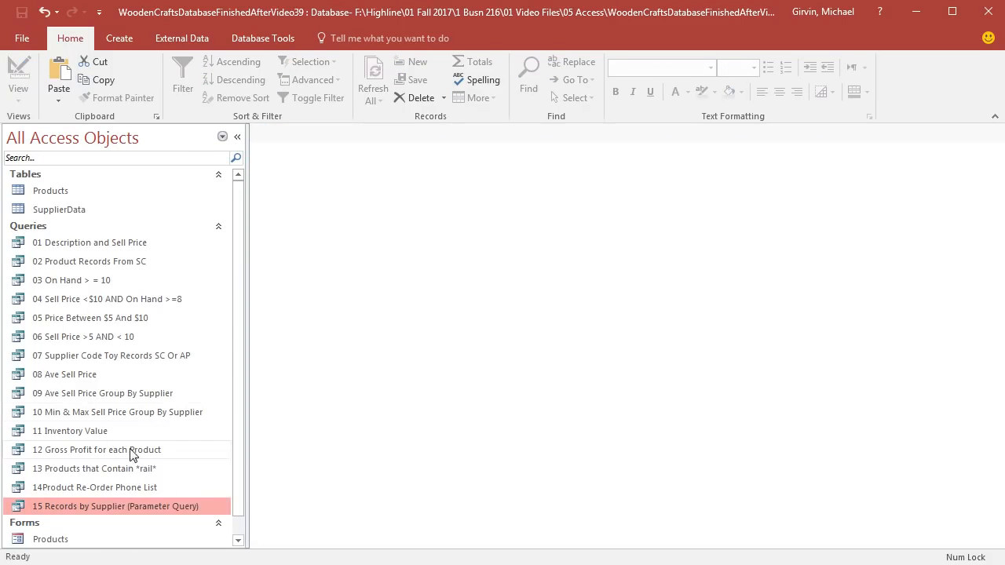
# Step: Reopen 15 Records by Supplier (Parameter Query) with supplier code sc, view the matching records and close it
pyautogui.doubleClick(129, 508)
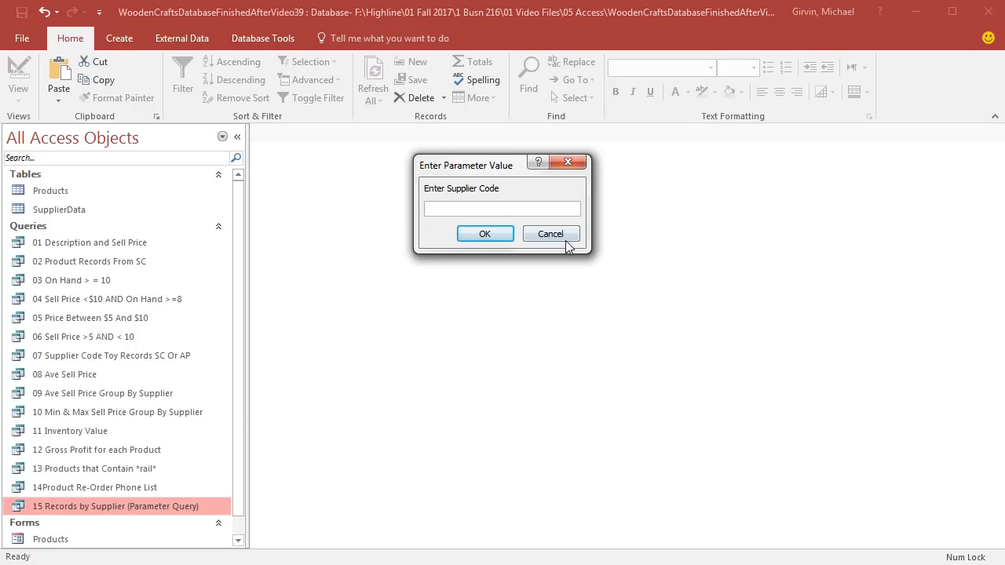
pyautogui.write('sc')
pyautogui.press('Return')
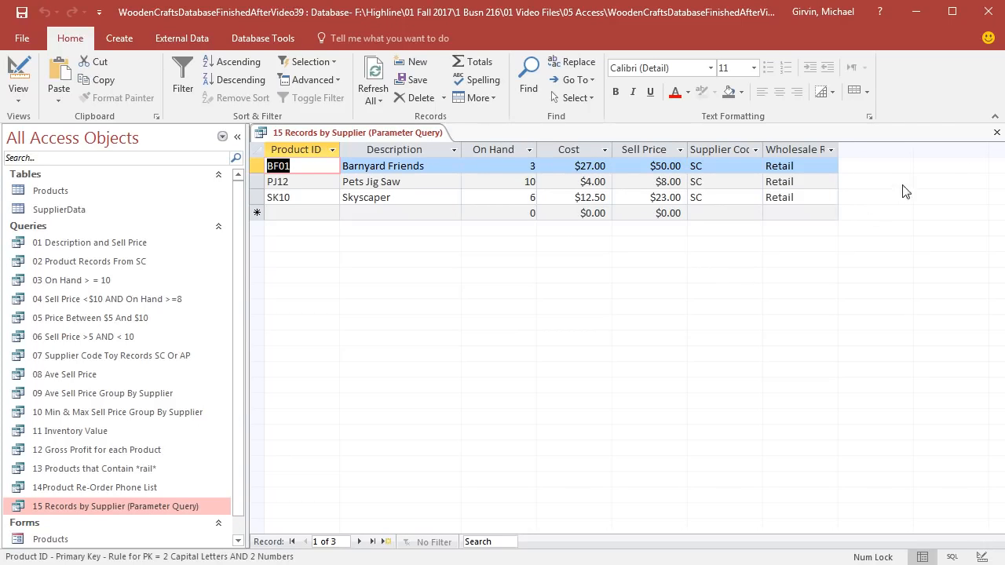
pyautogui.click(998, 133)
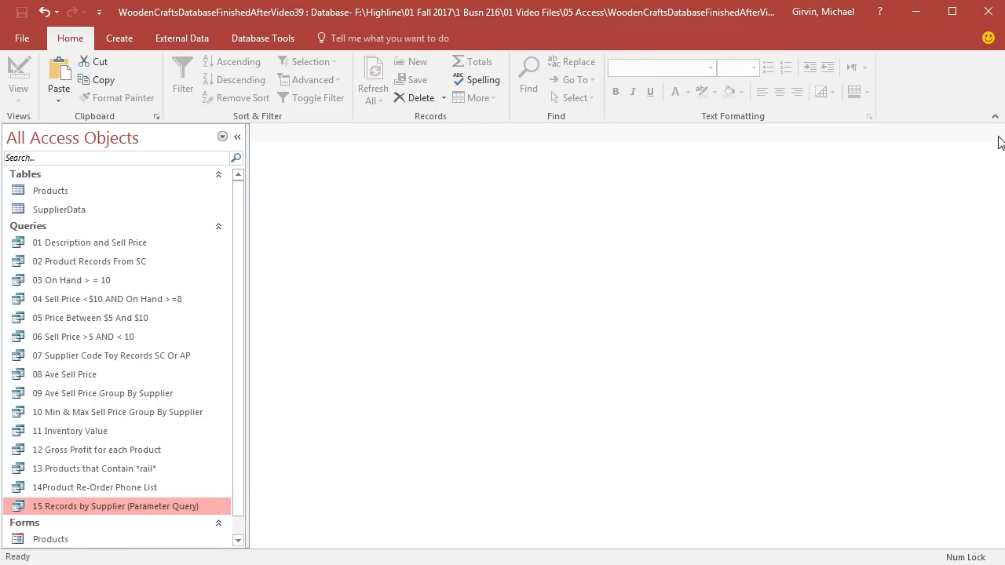